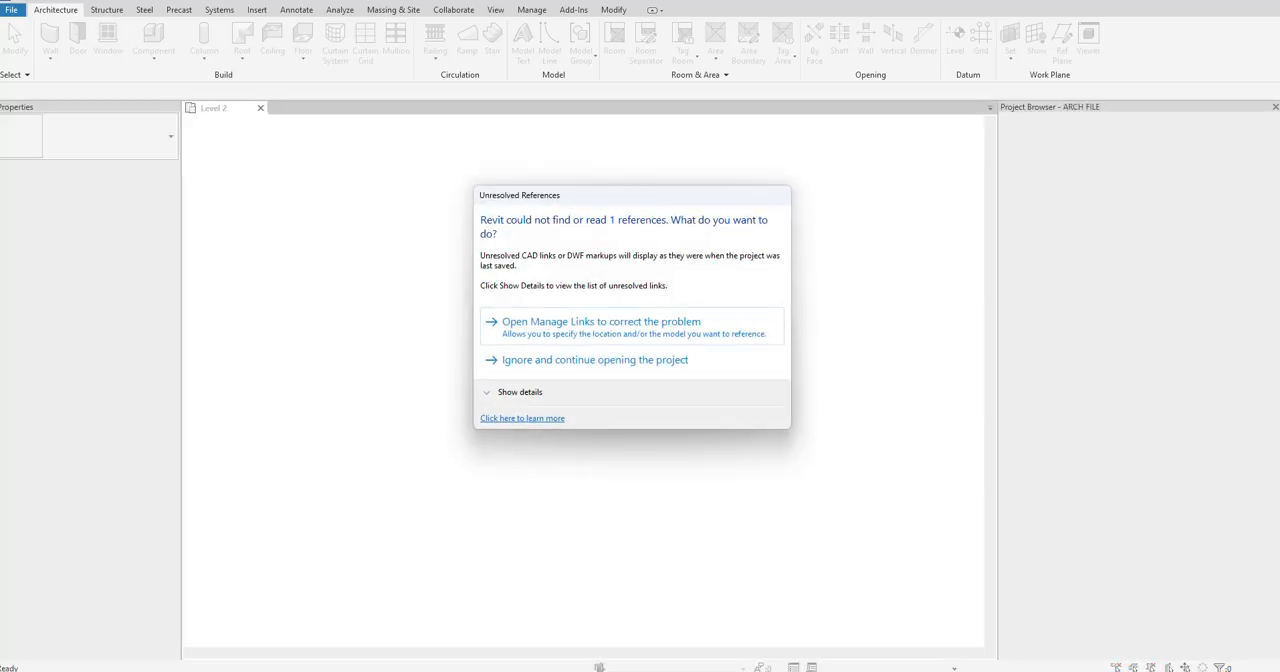
Step: Continue opening the project while ignoring the unresolved reference, and look over the Level 2 floor plan
click(688, 359)
scroll(437, 169, up, 3)
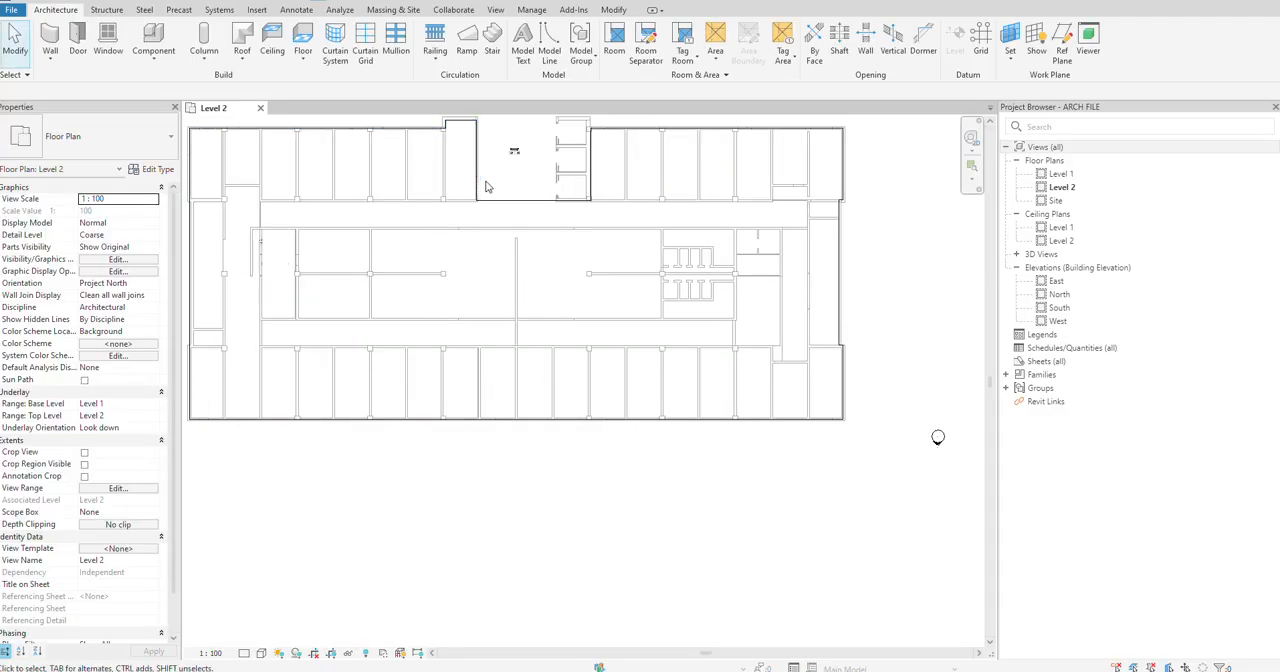
middle_drag(512, 207, 568, 264)
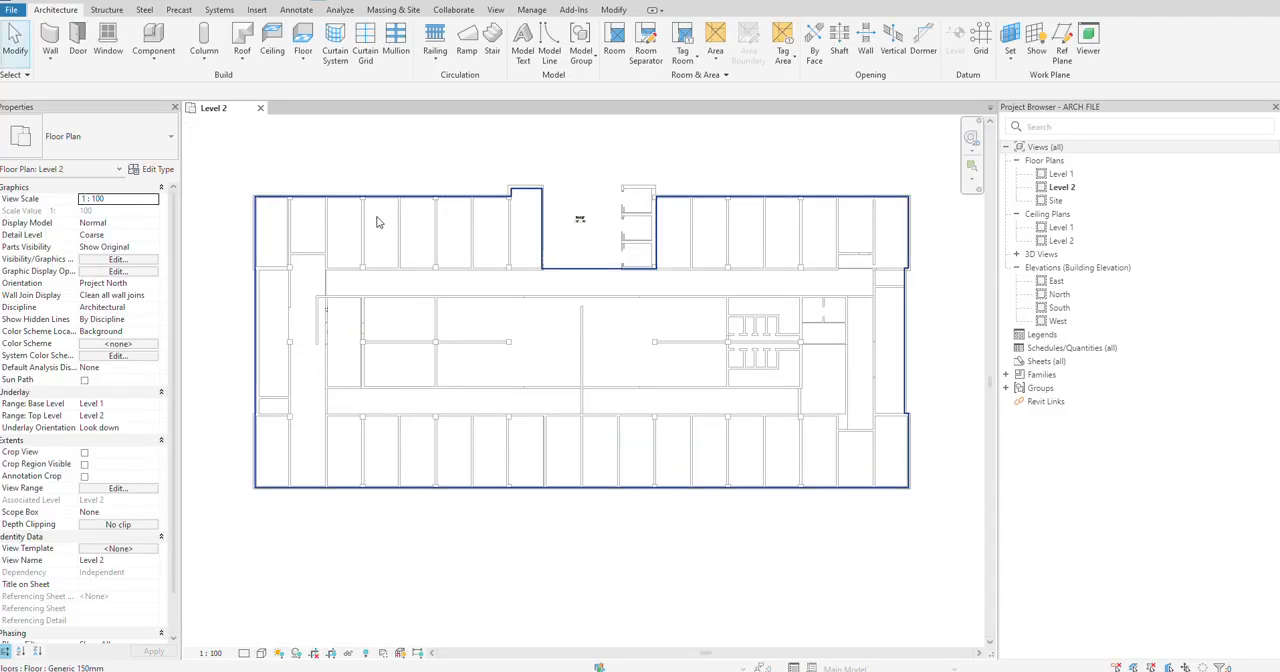
scroll(322, 222, up, 1)
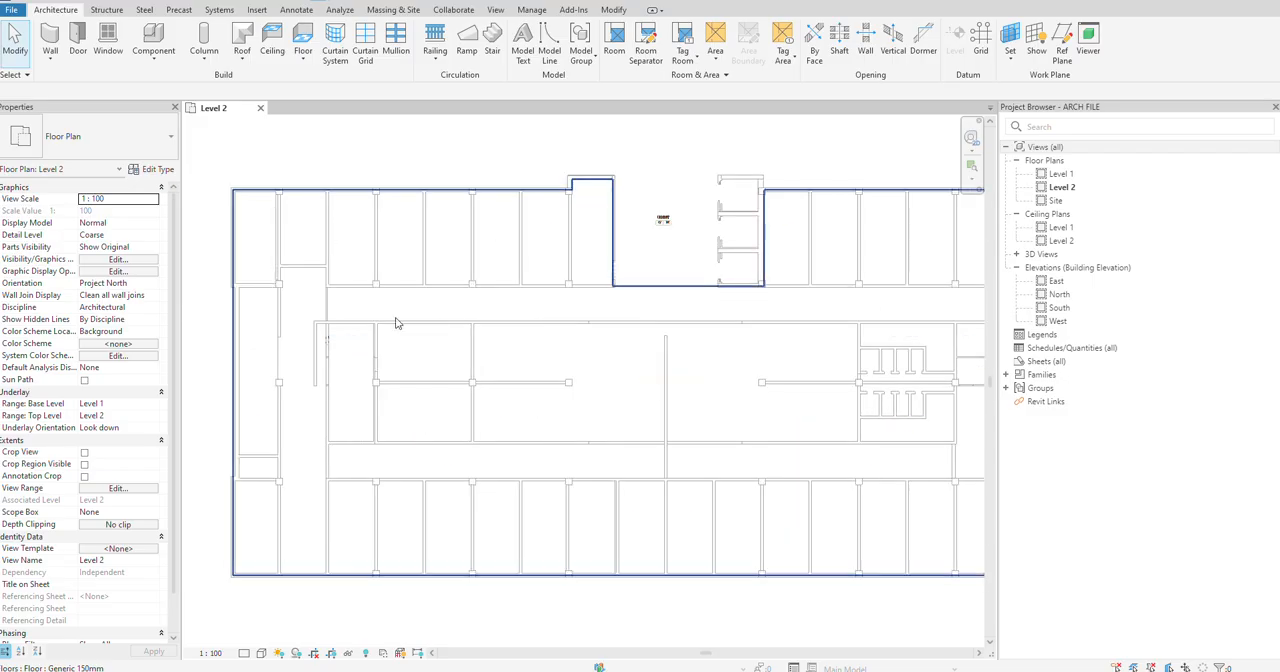
scroll(396, 319, up, 1)
scroll(397, 318, down, 1)
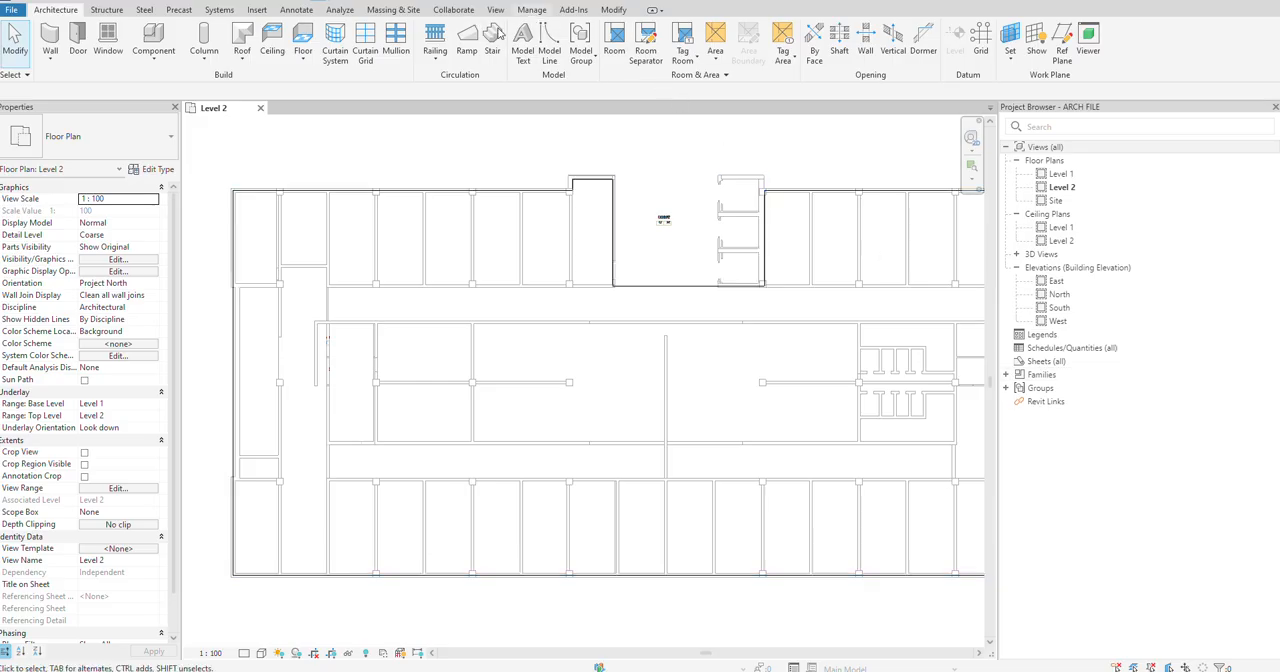
Step: Reload the missing ARCH FILE.dwg CAD link from PLUMBING LAYOUT.dwg, deleting the dimensions whose references become invalid
click(531, 10)
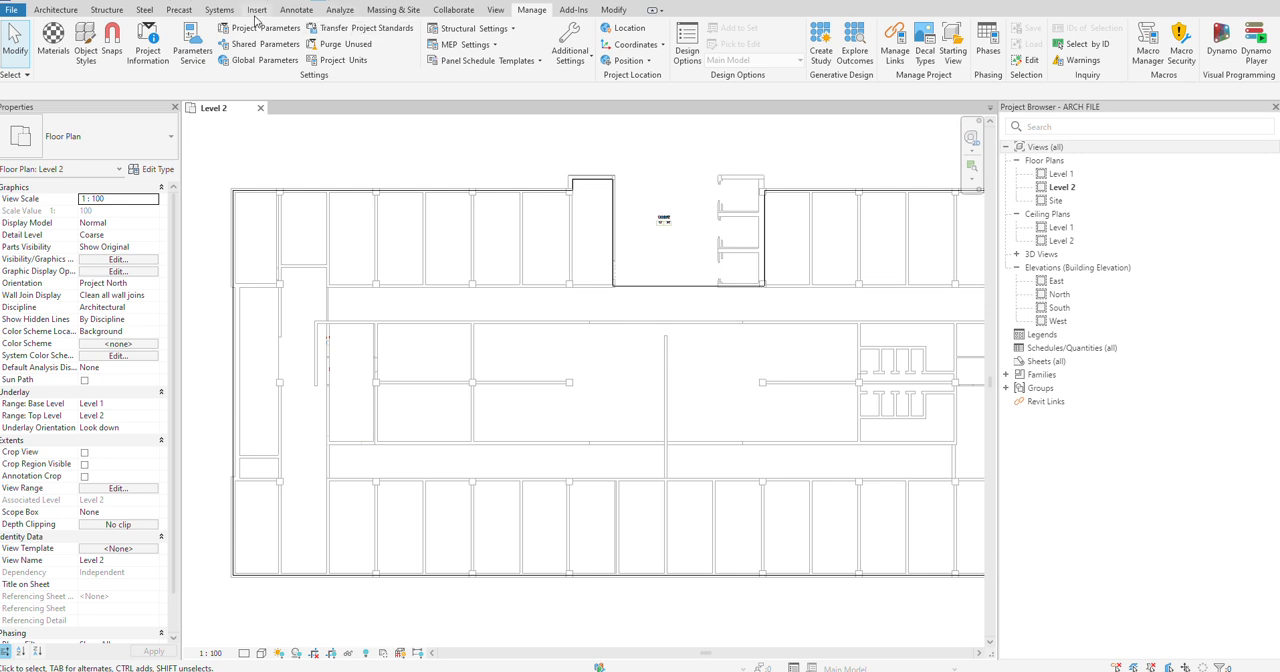
click(1047, 401)
right_click(1047, 401)
click(1100, 424)
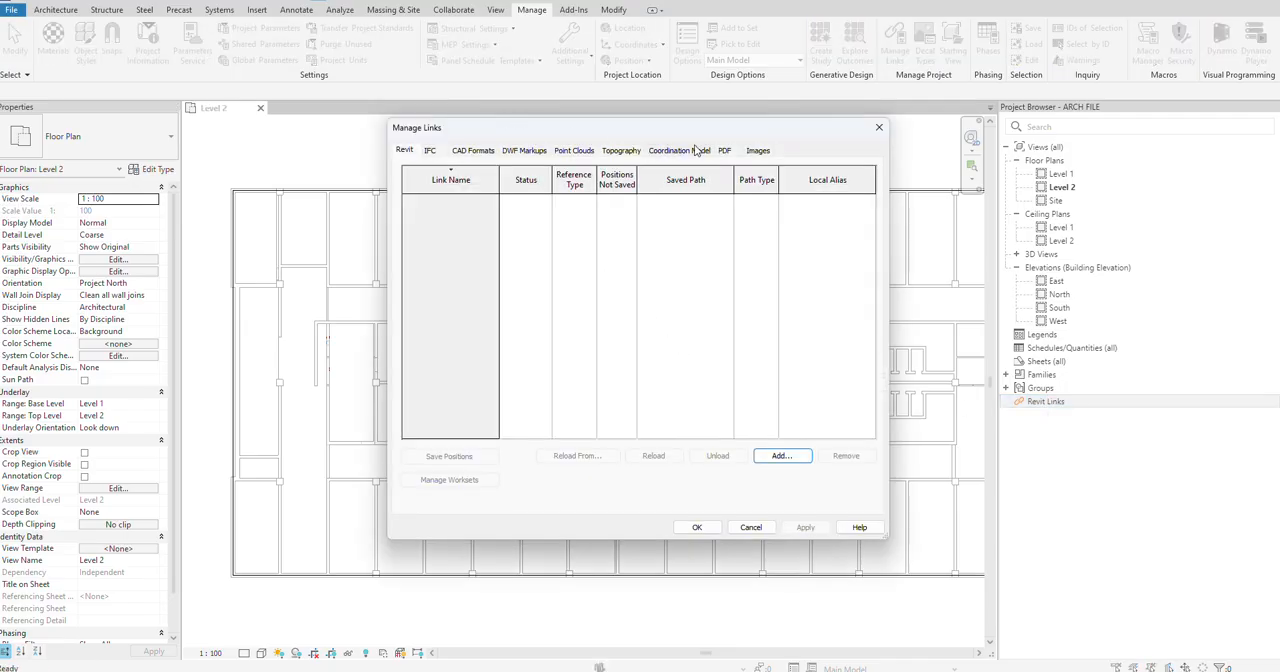
click(481, 151)
click(470, 201)
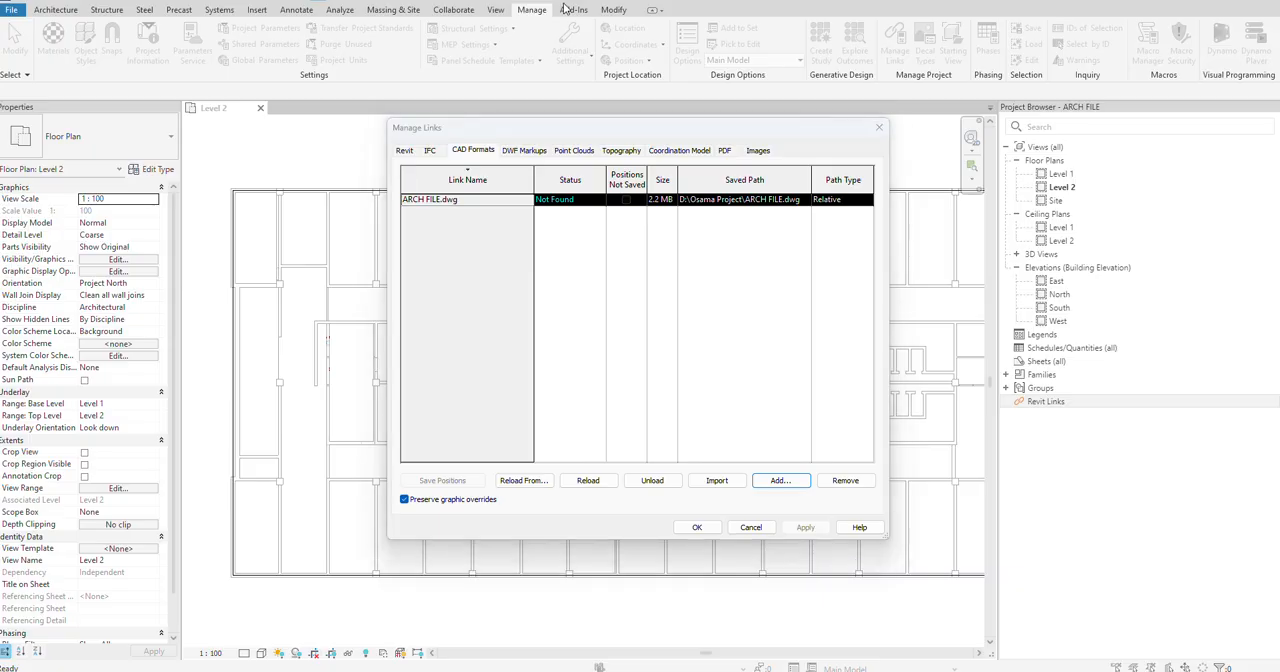
click(523, 480)
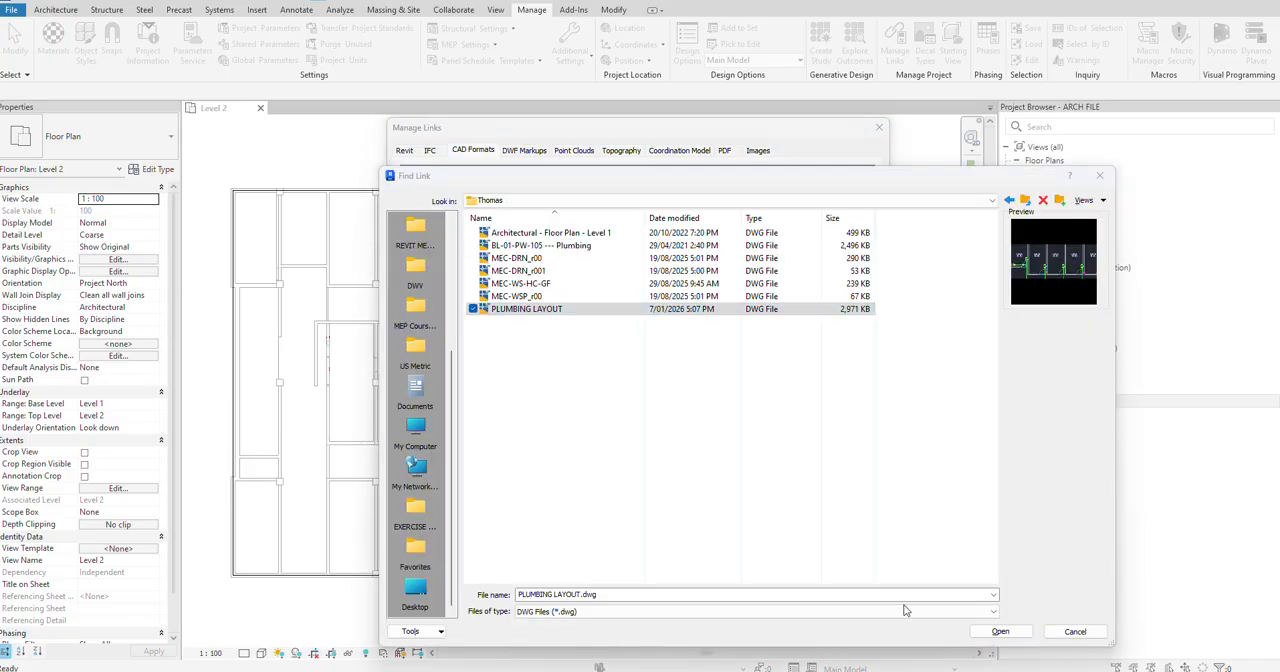
click(1000, 631)
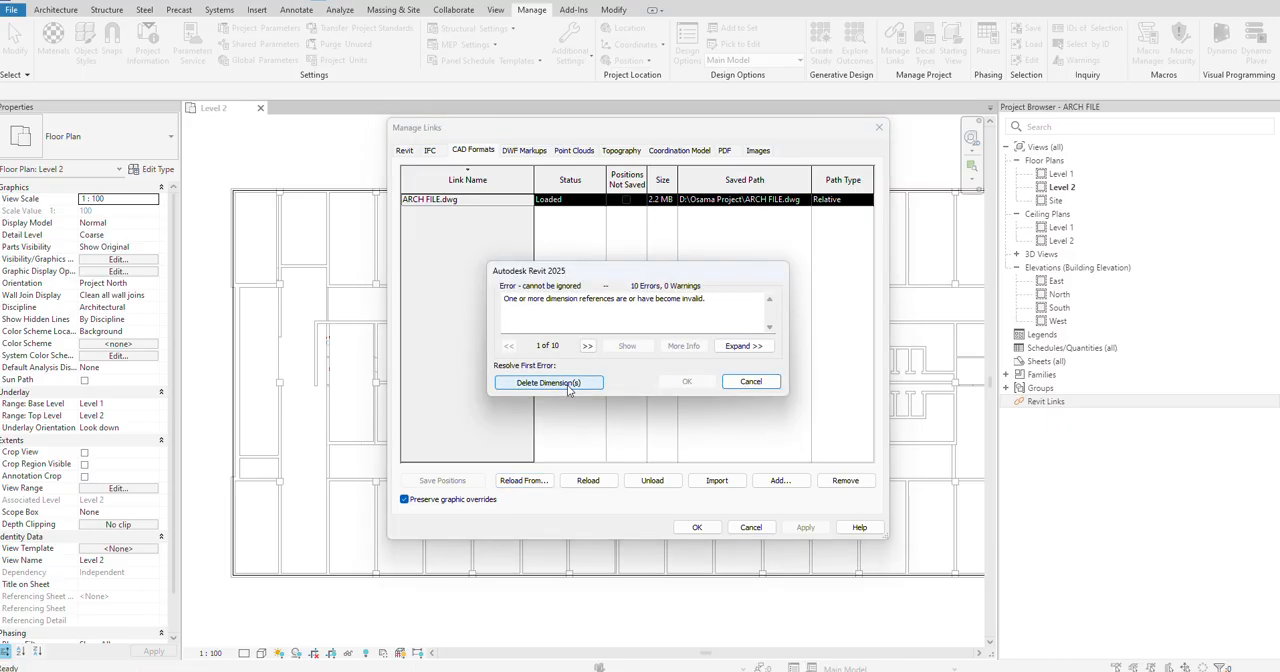
click(568, 386)
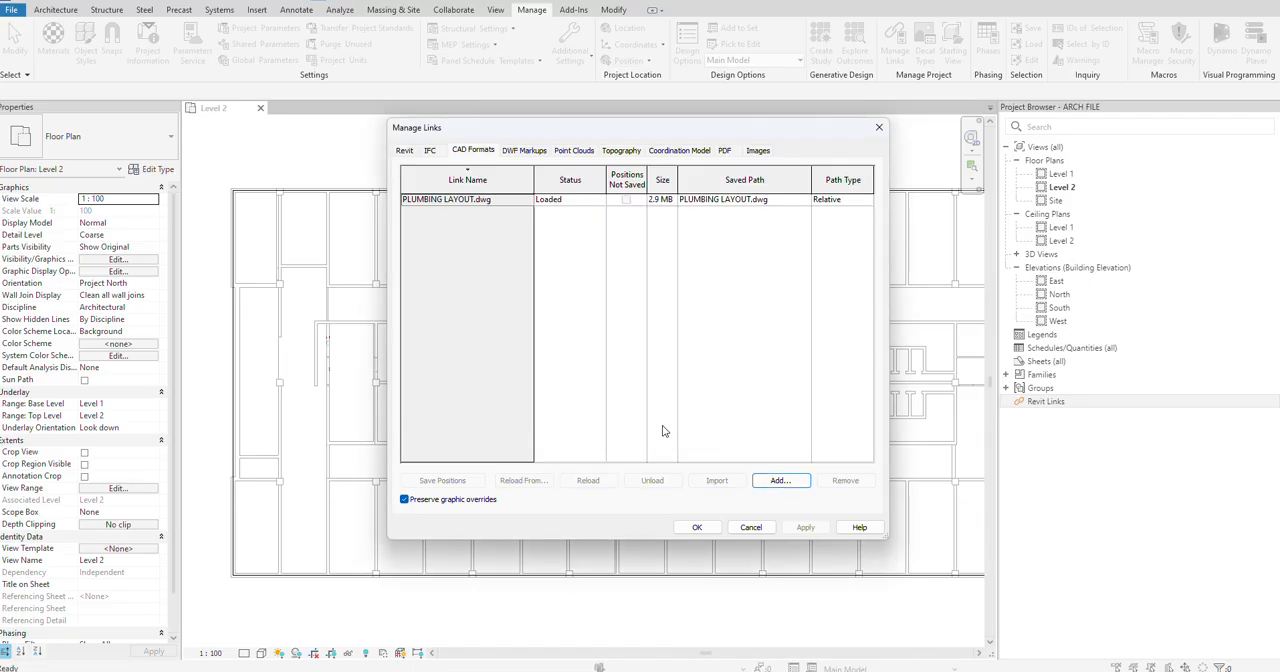
click(699, 527)
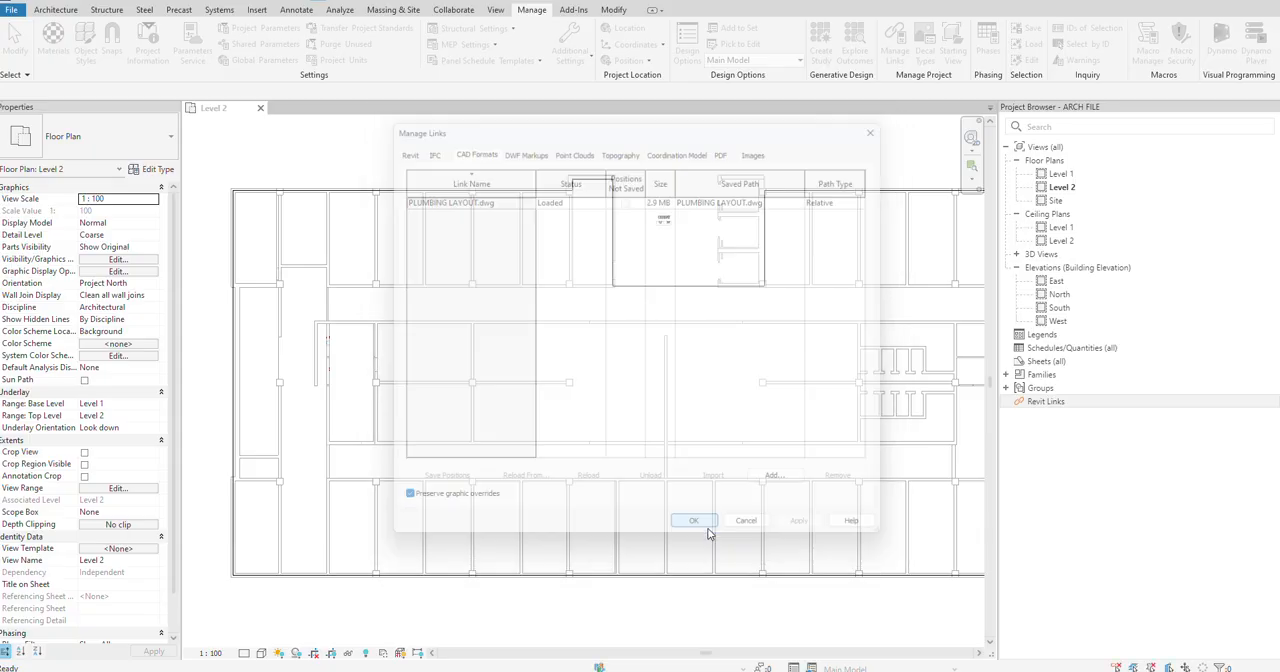
Step: Unpin the linked PLUMBING LAYOUT.dwg drawing and move it closer to the building's floor plan
scroll(618, 419, down, 1)
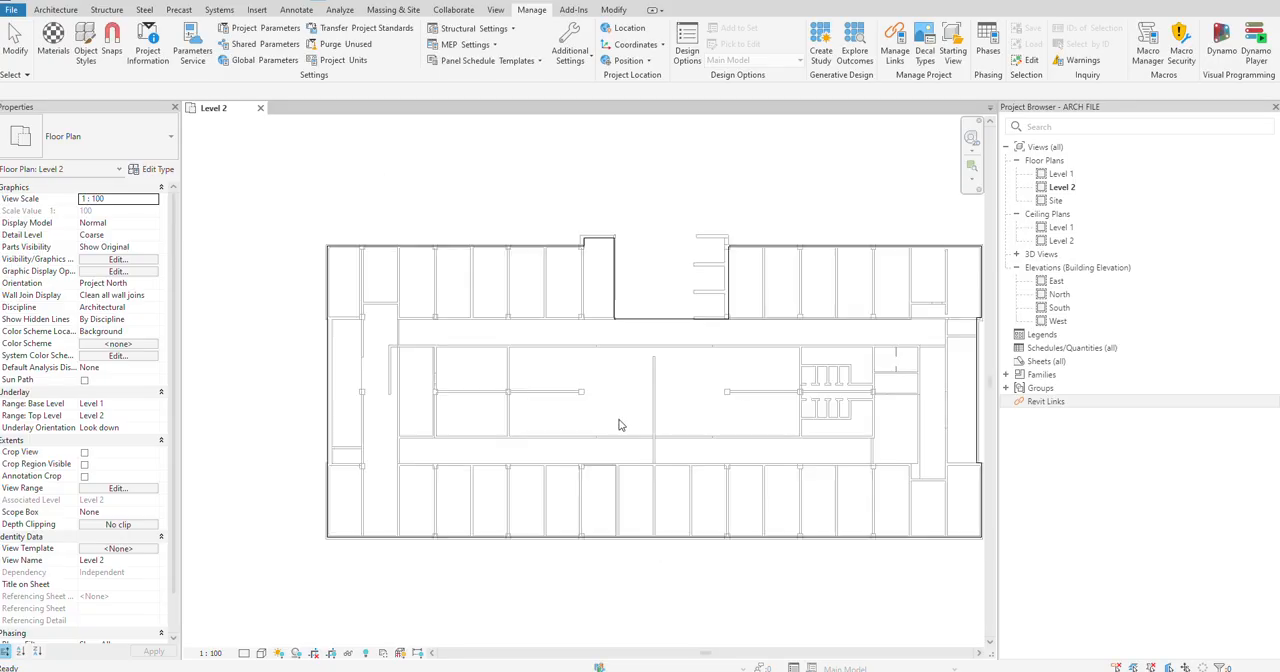
middle_click(590, 370)
middle_click(590, 370)
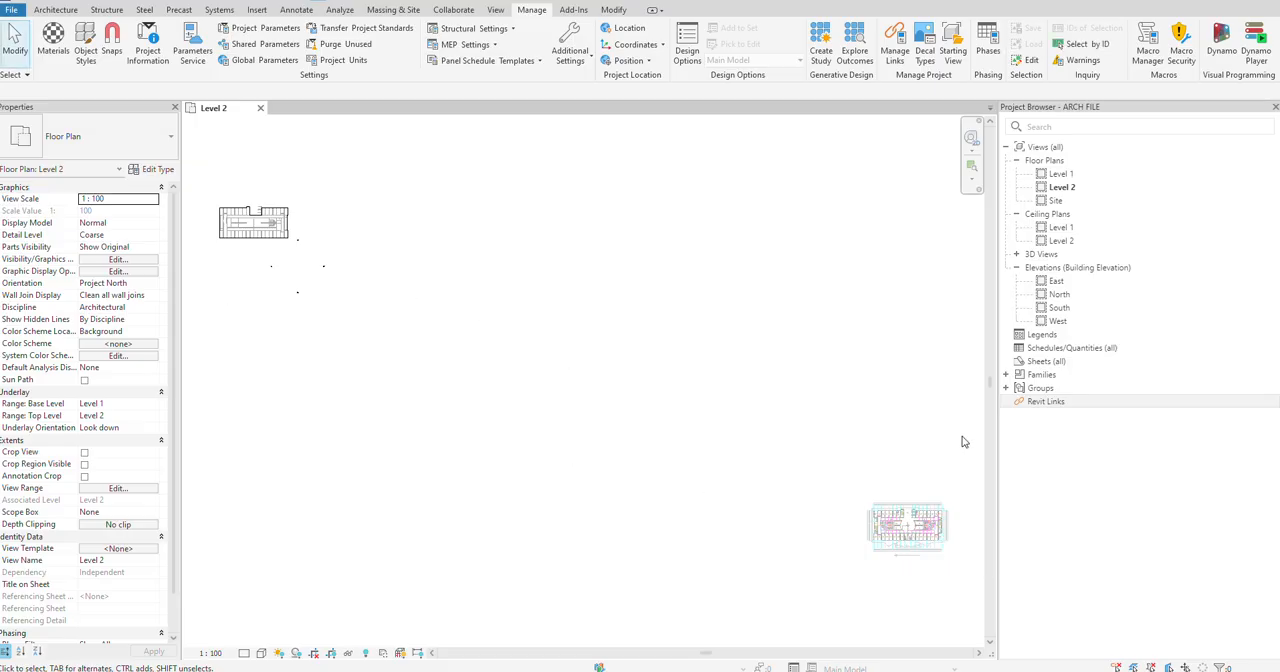
scroll(904, 539, up, 1)
scroll(904, 530, down, 1)
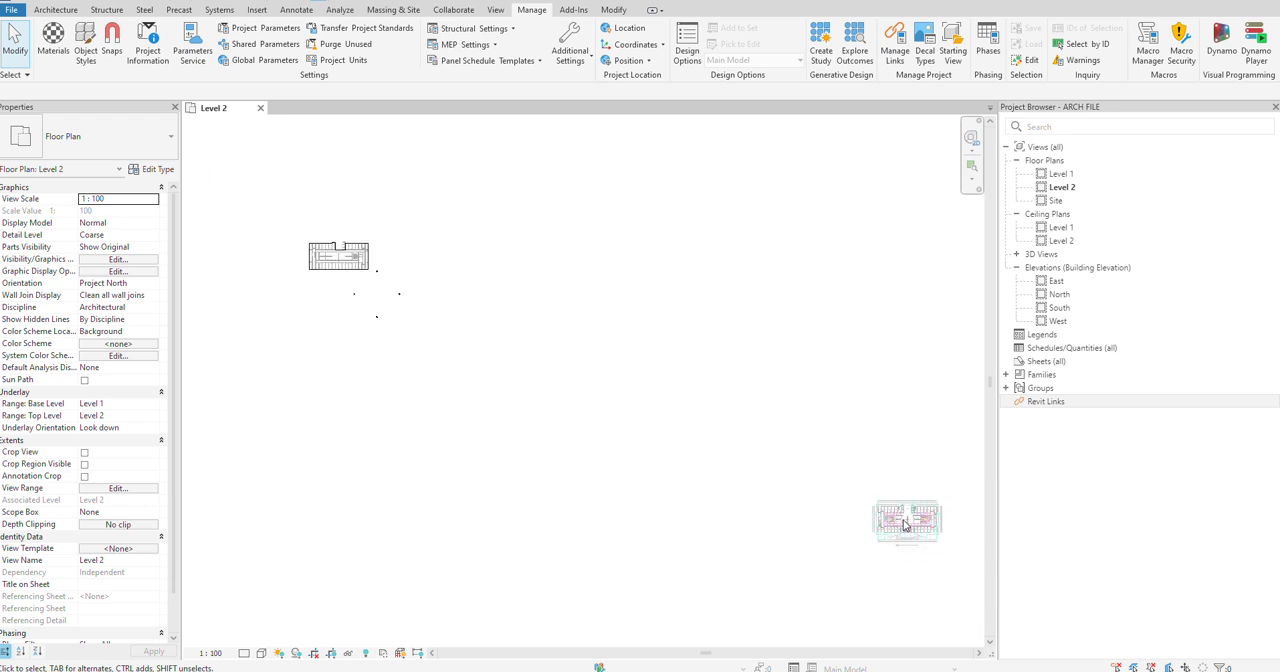
click(18, 75)
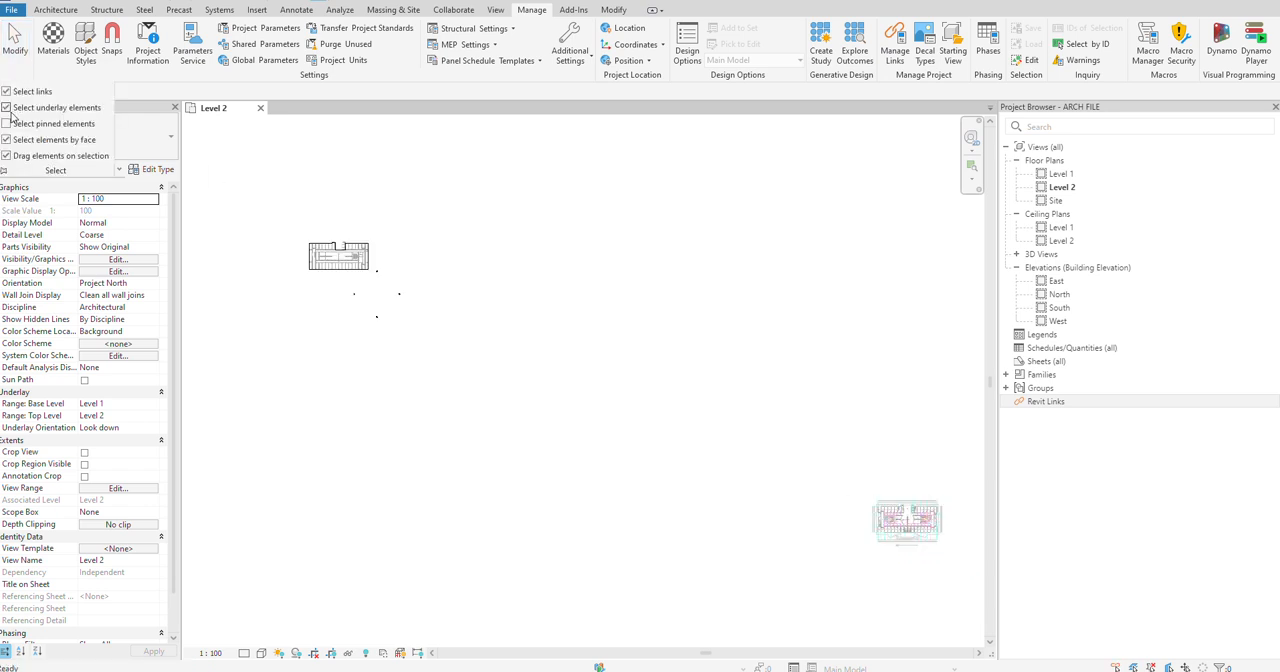
click(905, 520)
click(943, 491)
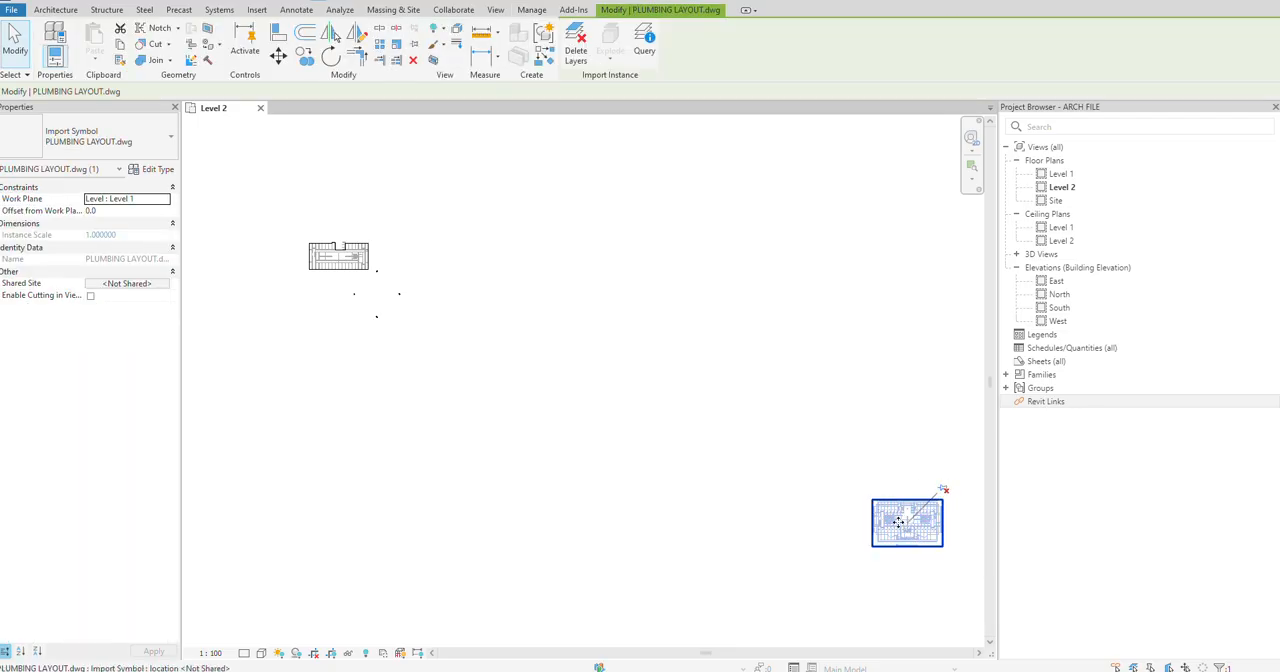
drag(588, 316, 479, 273)
scroll(403, 223, up, 9)
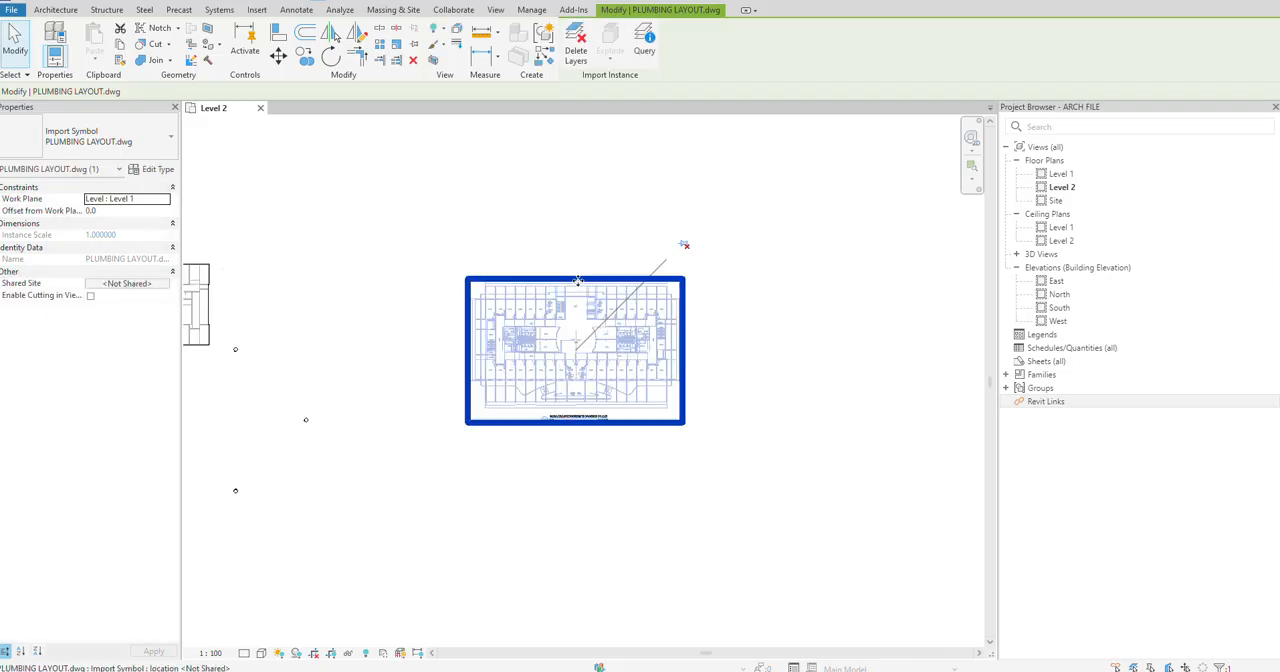
click(598, 226)
scroll(551, 354, up, 1)
scroll(549, 389, up, 3)
key(Escape)
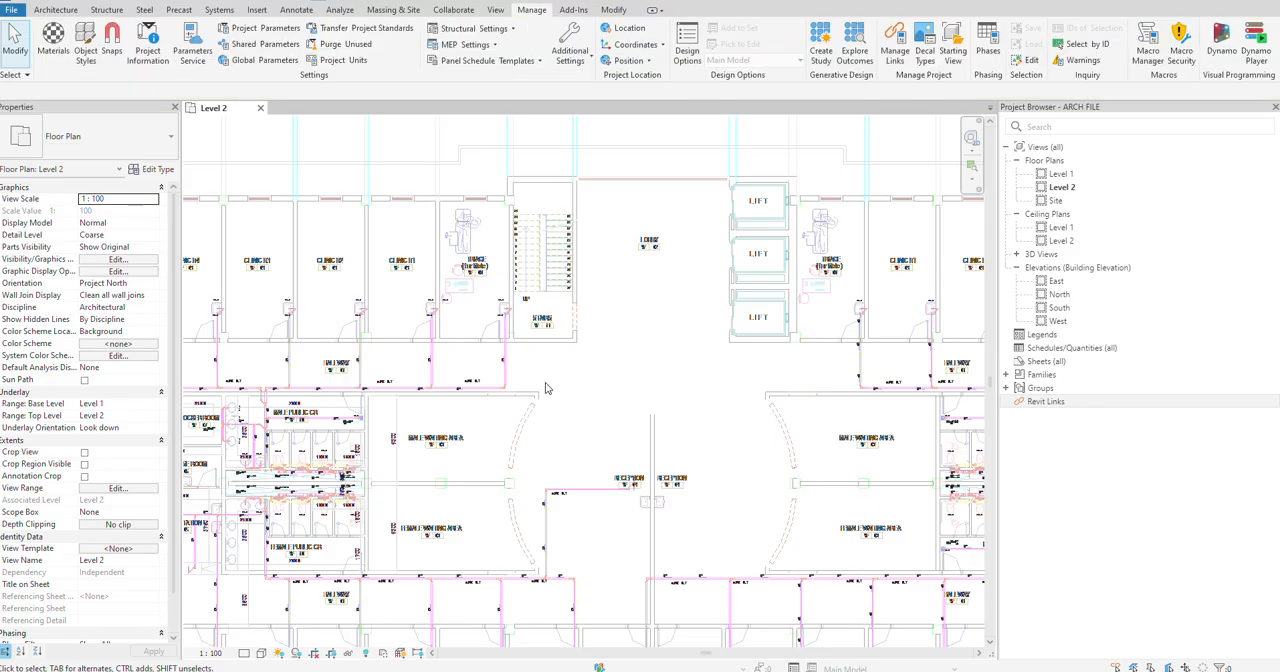
Step: Examine the plumbing drawing's hallway, public restroom and clinic lavatory piping, and compare its layout with the modelled floor plan
scroll(383, 405, down, 1)
scroll(364, 362, up, 6)
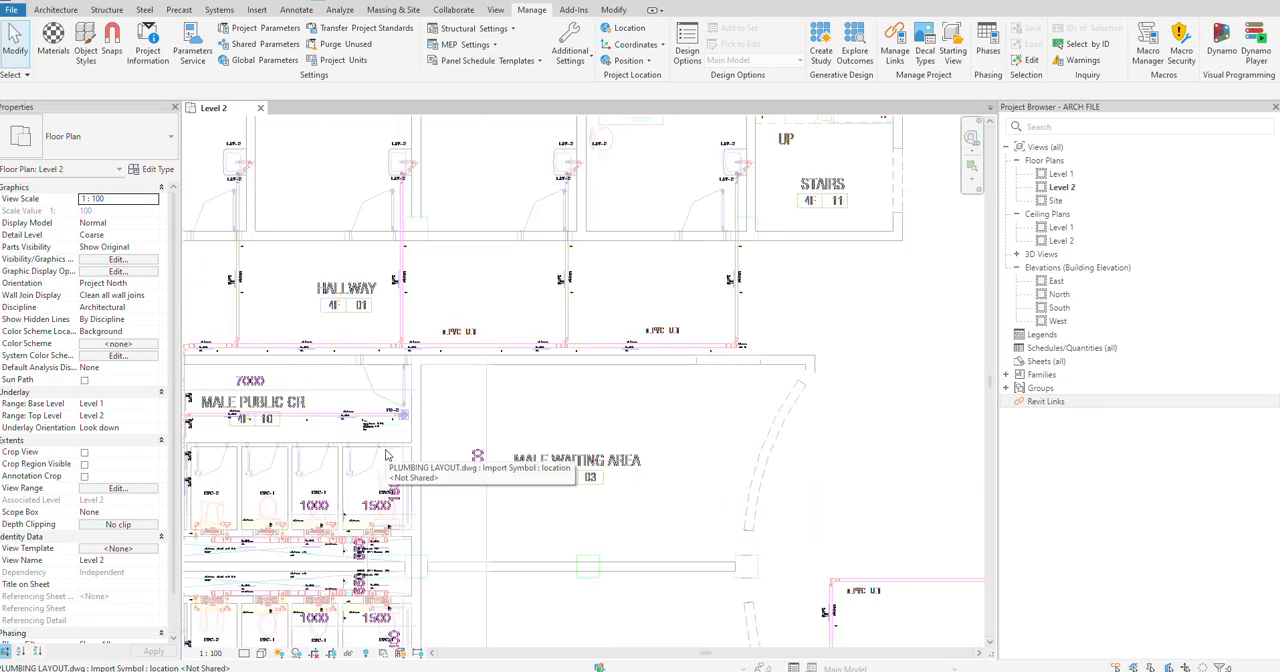
middle_drag(386, 348, 582, 432)
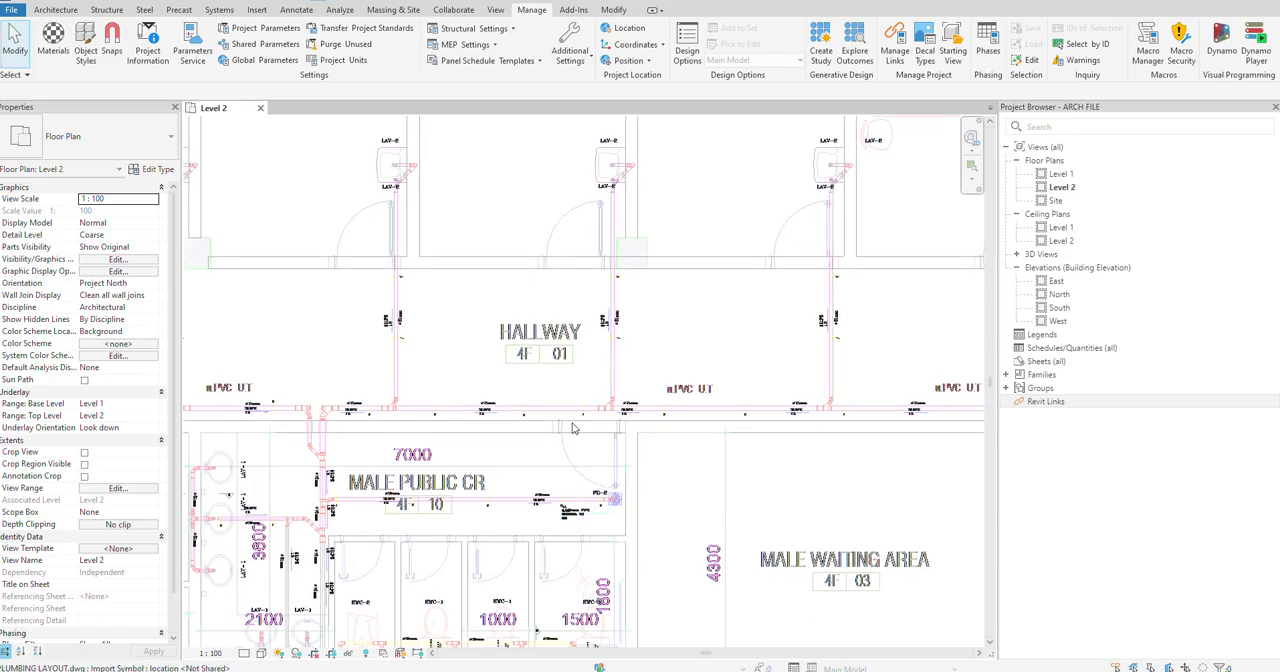
scroll(572, 428, down, 7)
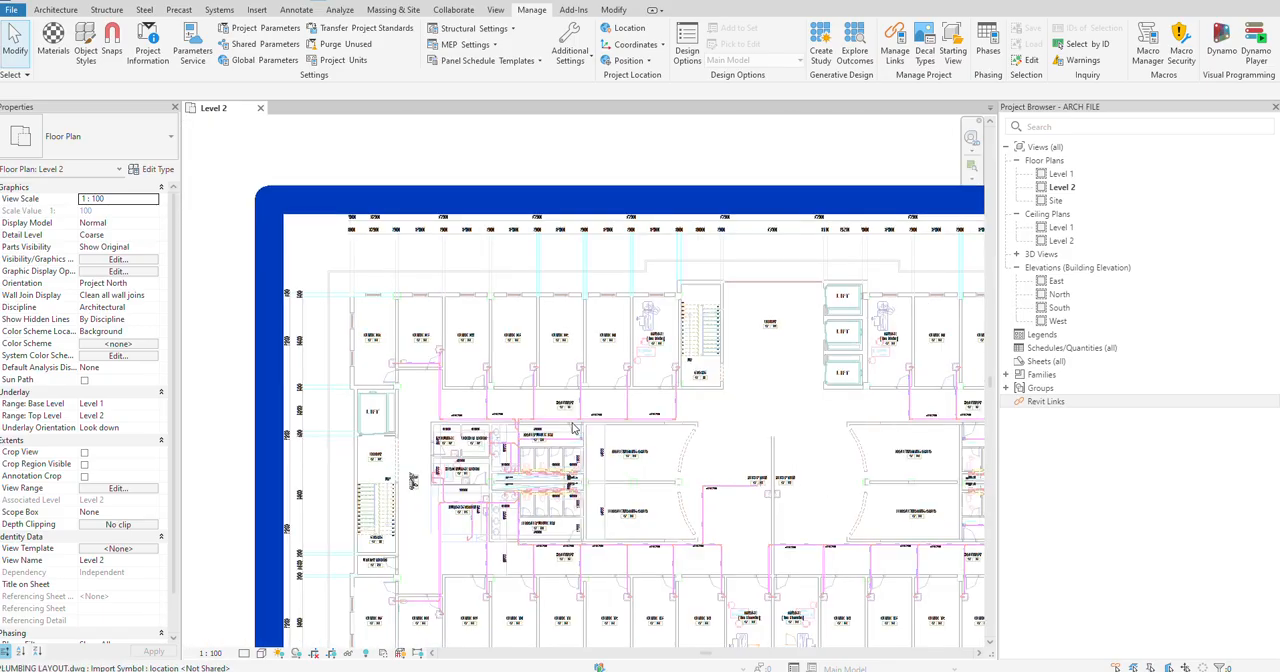
scroll(487, 425, down, 5)
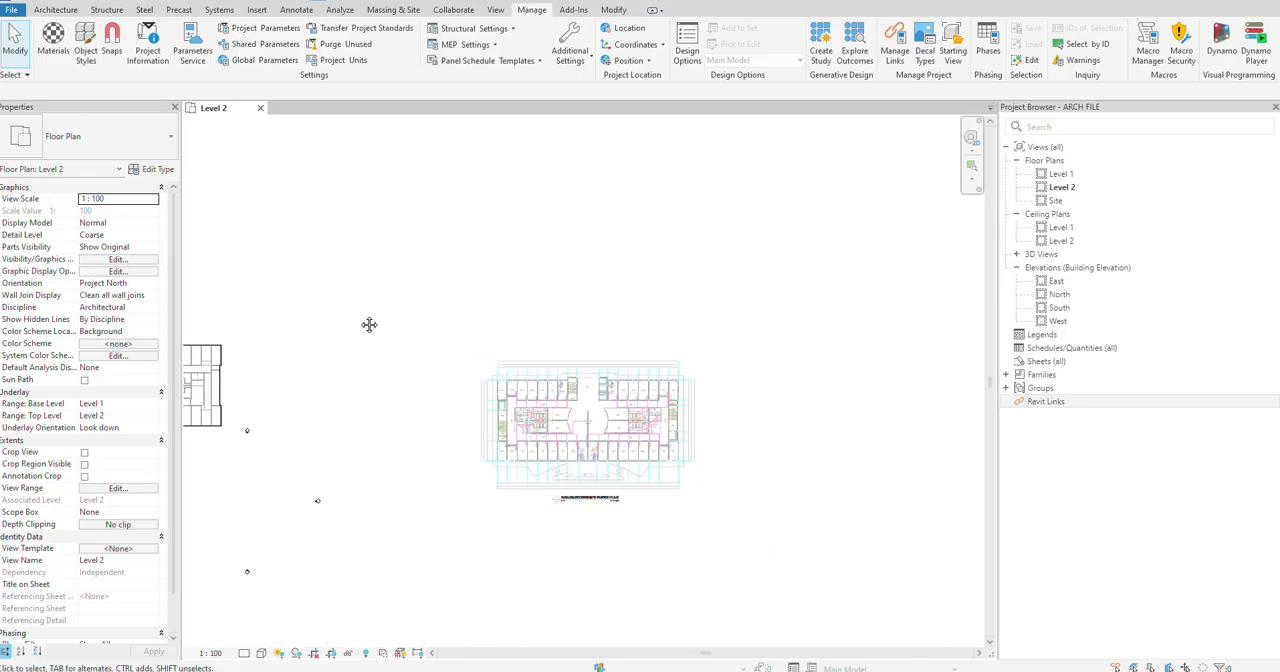
middle_drag(369, 324, 574, 313)
scroll(302, 355, up, 2)
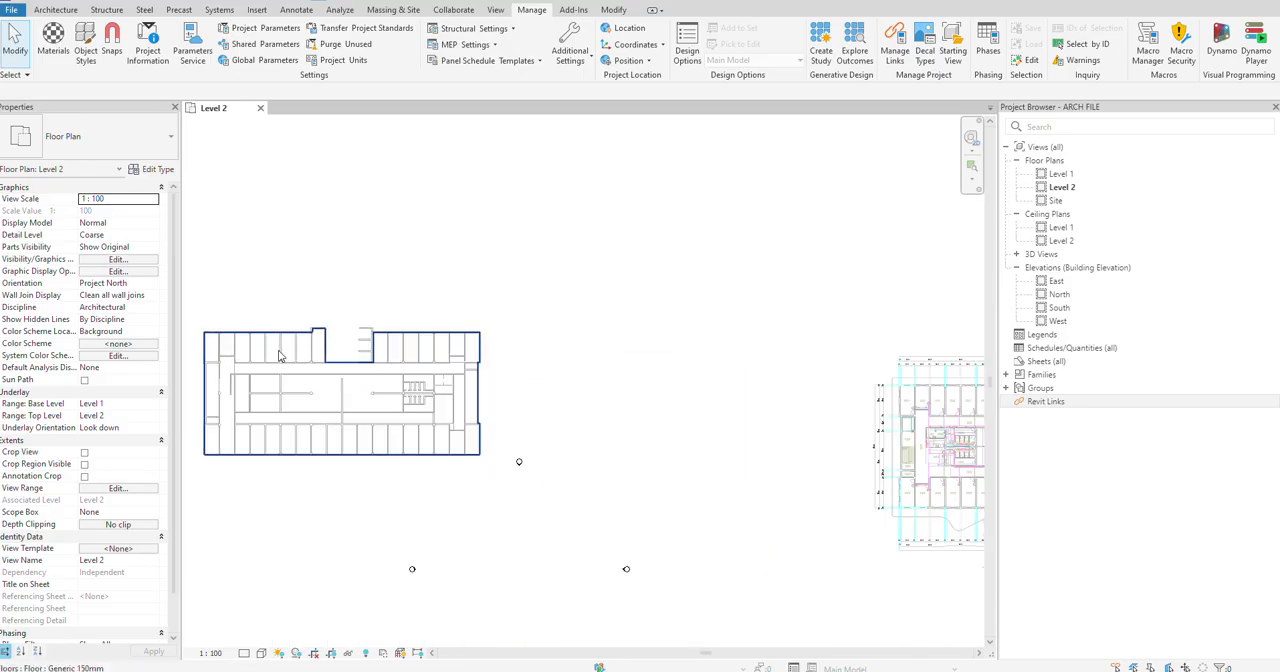
scroll(280, 356, up, 2)
scroll(278, 355, down, 3)
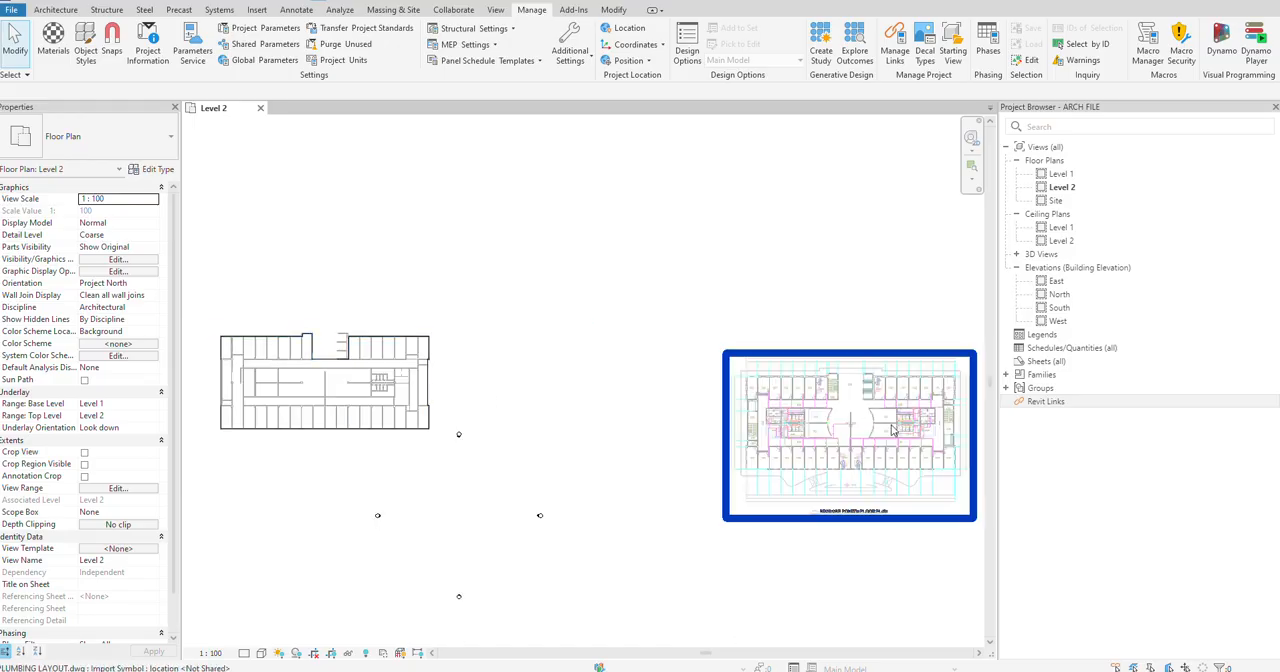
middle_drag(894, 442, 775, 440)
scroll(716, 394, up, 9)
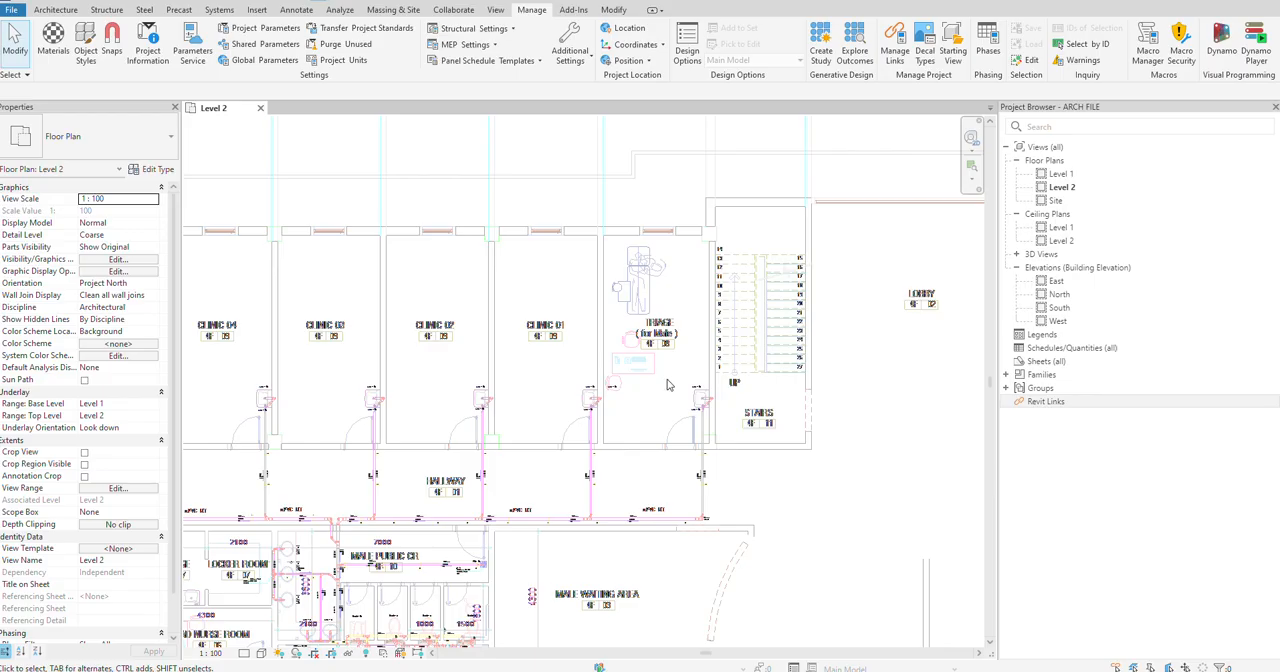
scroll(464, 388, up, 6)
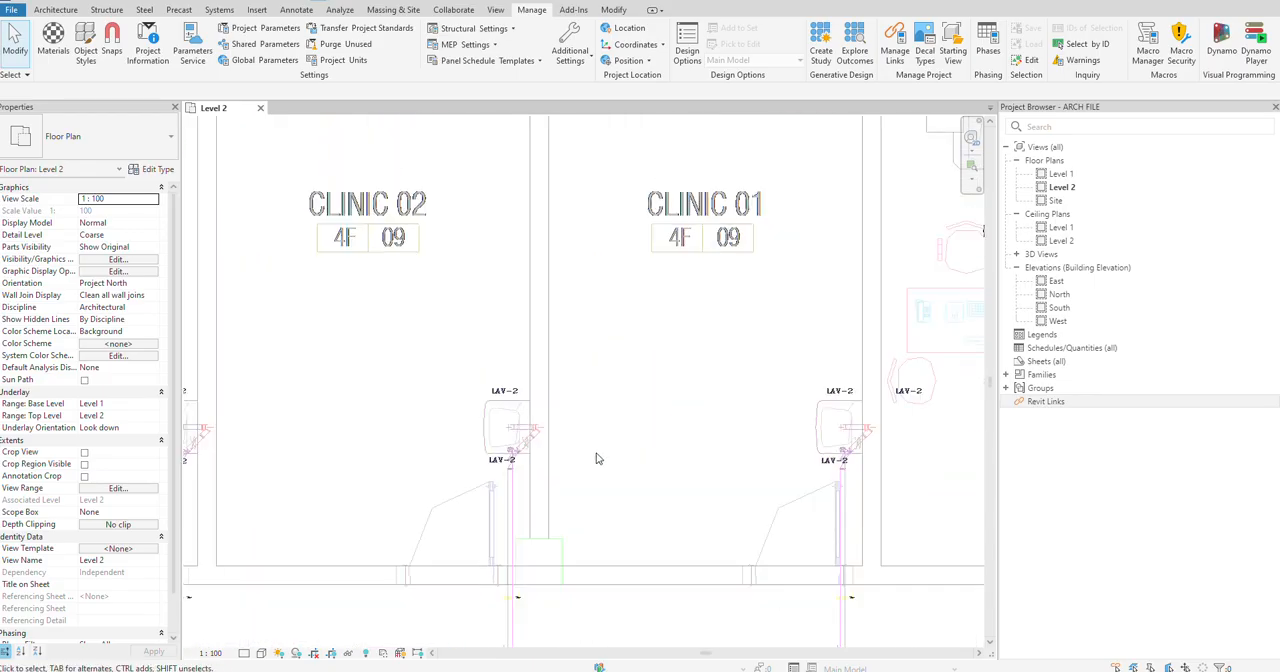
scroll(596, 458, down, 4)
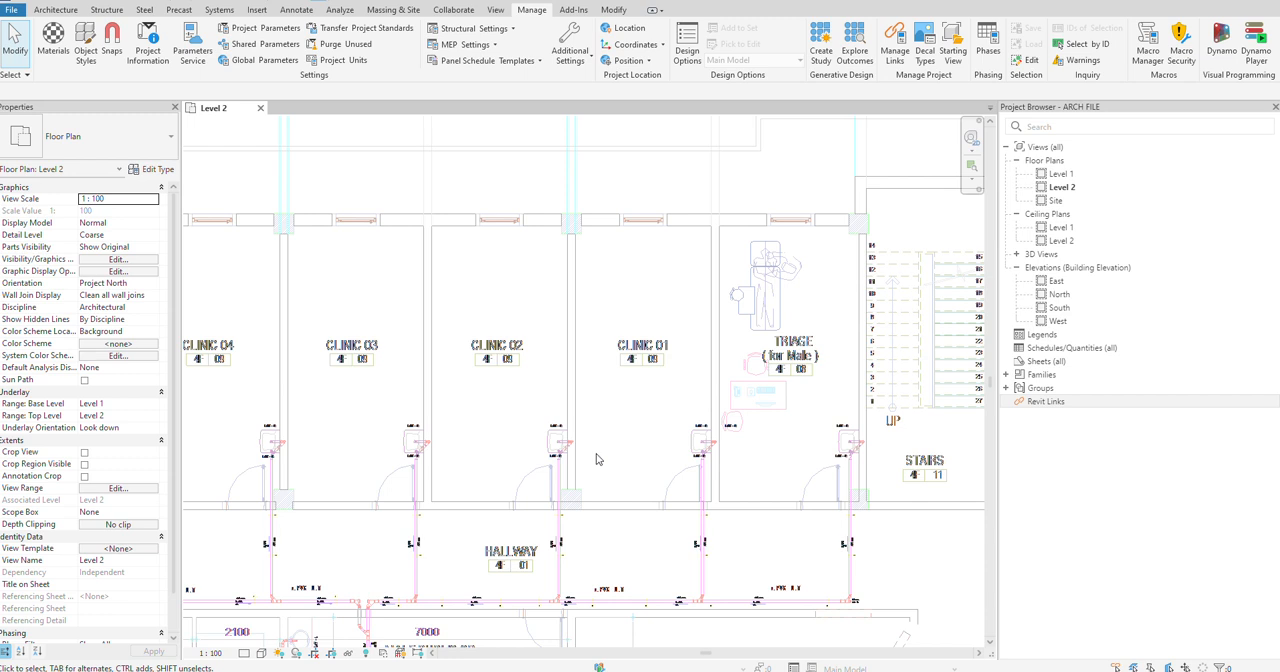
click(11, 9)
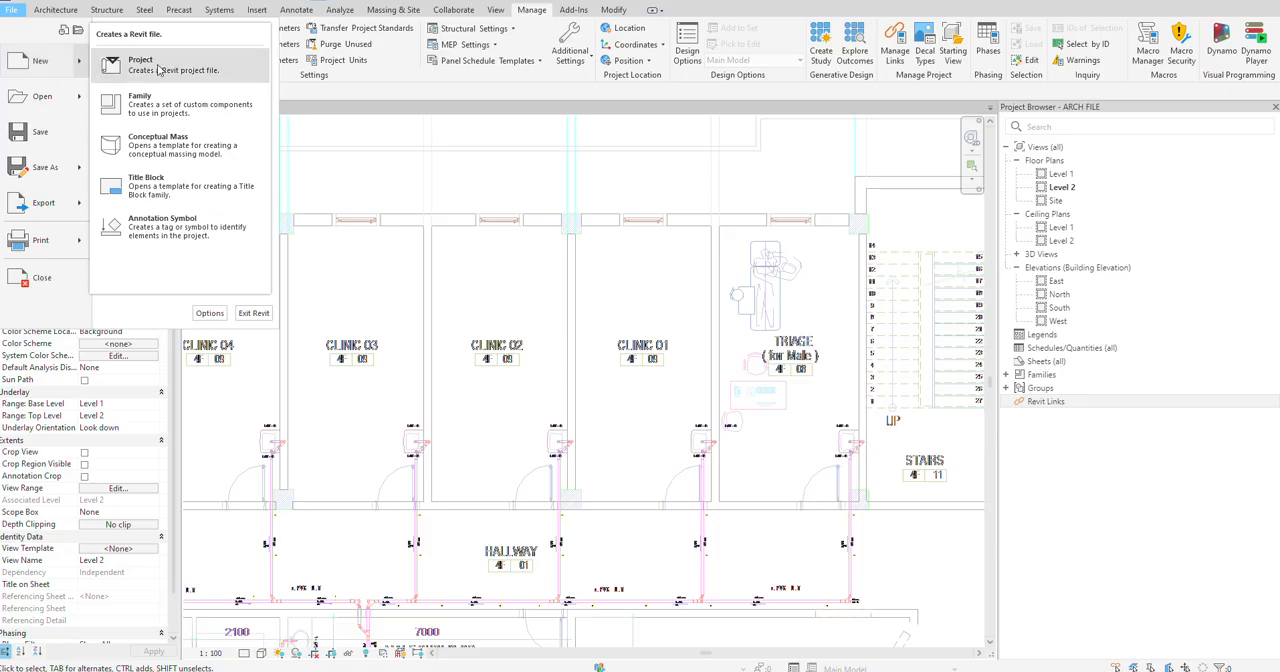
key(ctrl+n)
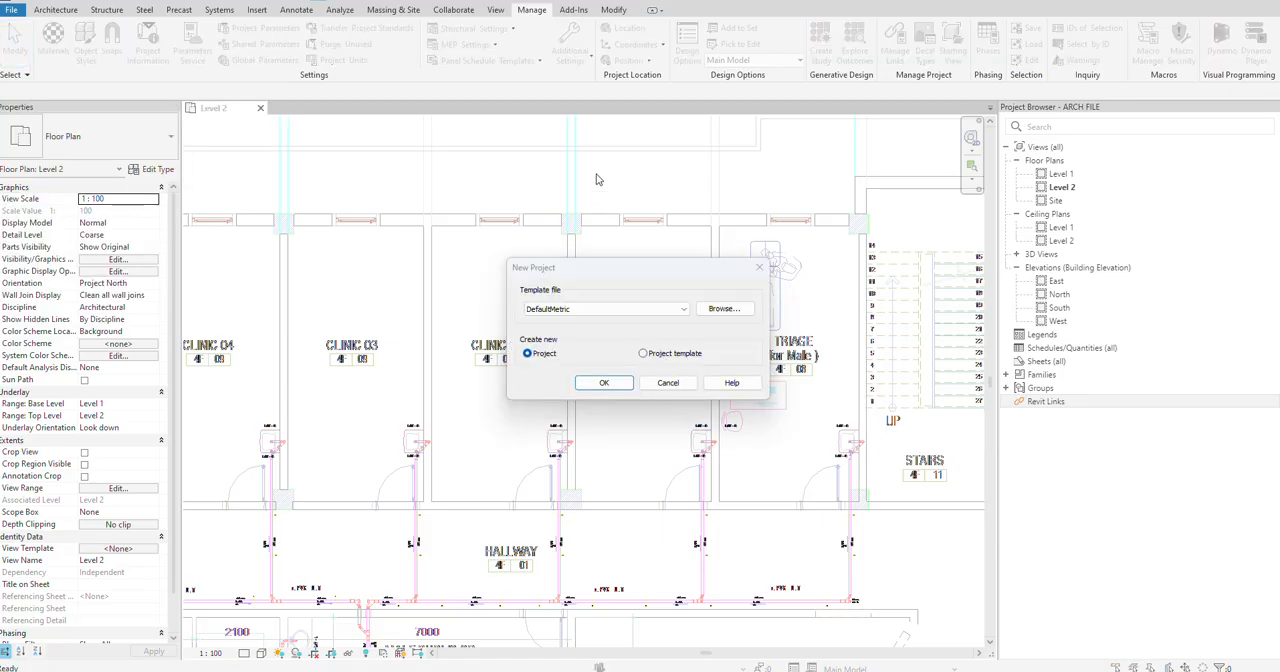
click(668, 383)
Step: Examine the drainage pipe sizes, slopes and fixtures around the public restrooms and the nurse station on the plumbing drawing
scroll(586, 314, down, 2)
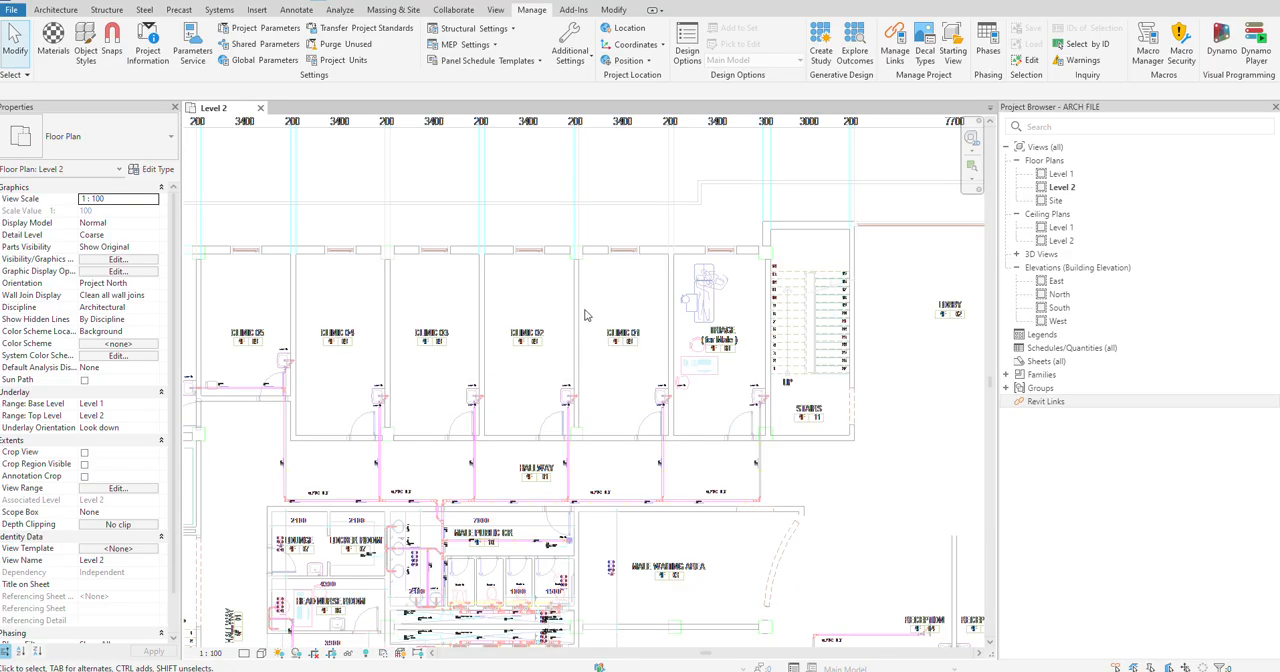
scroll(393, 566, up, 9)
middle_drag(431, 455, 420, 389)
scroll(568, 545, up, 3)
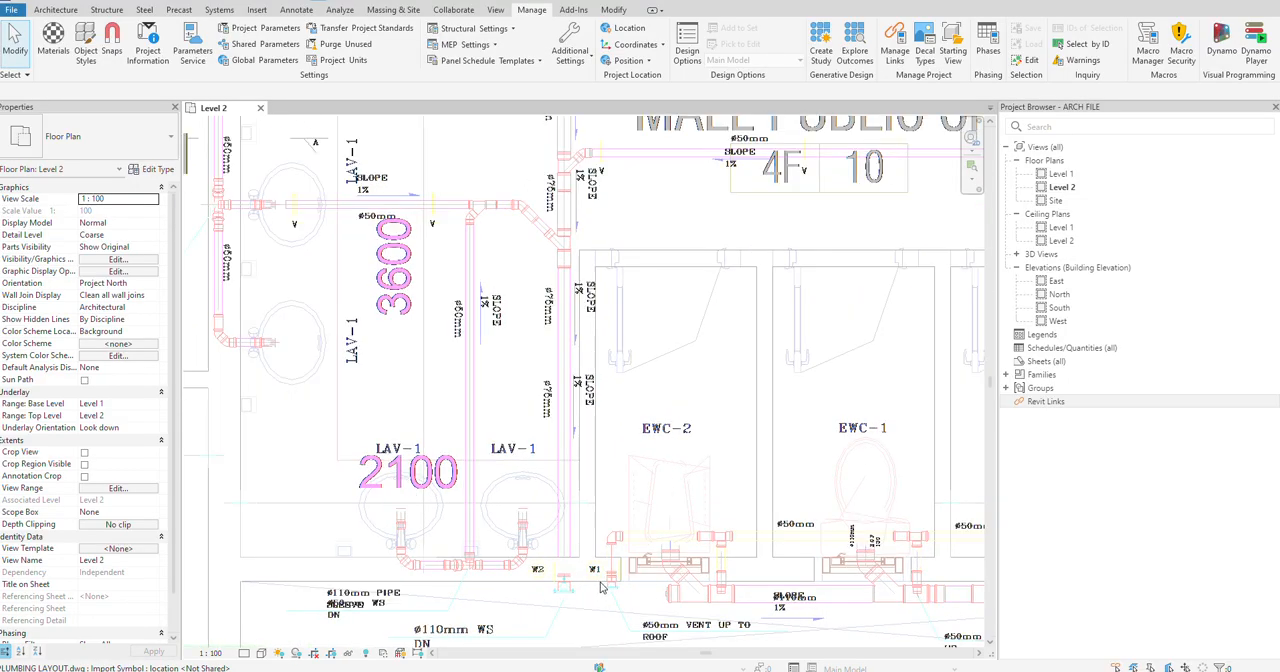
scroll(730, 570, down, 5)
scroll(652, 522, down, 3)
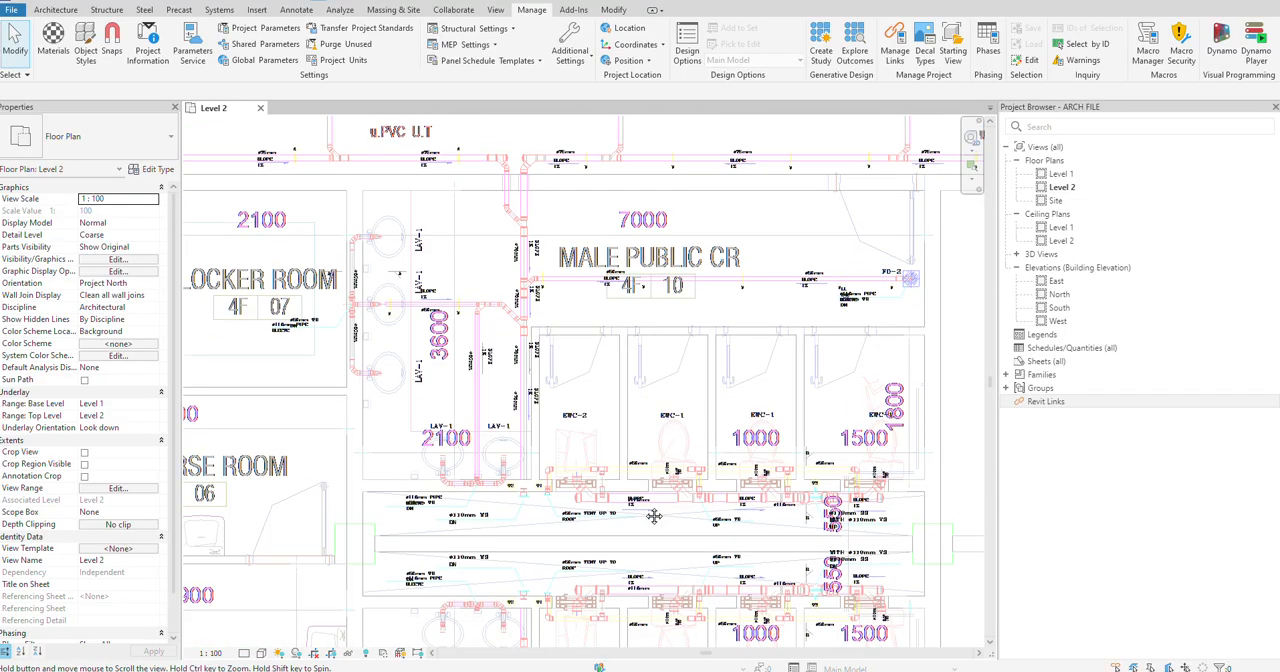
middle_drag(407, 602, 465, 471)
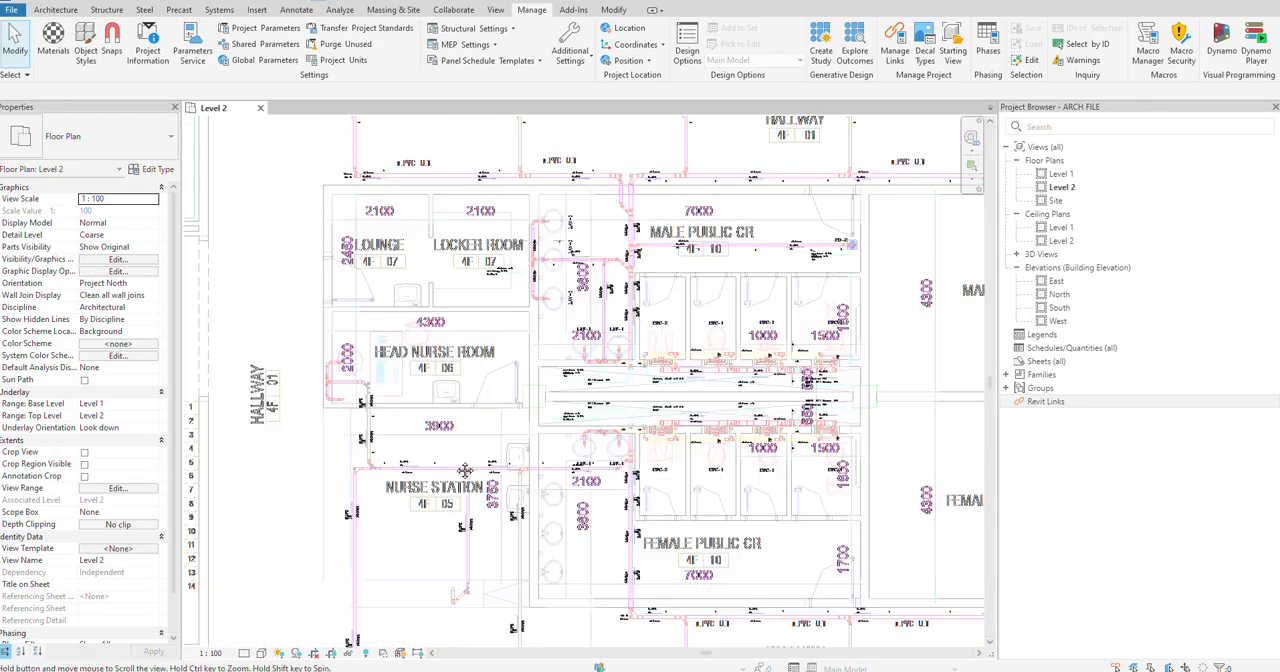
scroll(457, 508, up, 1)
scroll(462, 605, up, 8)
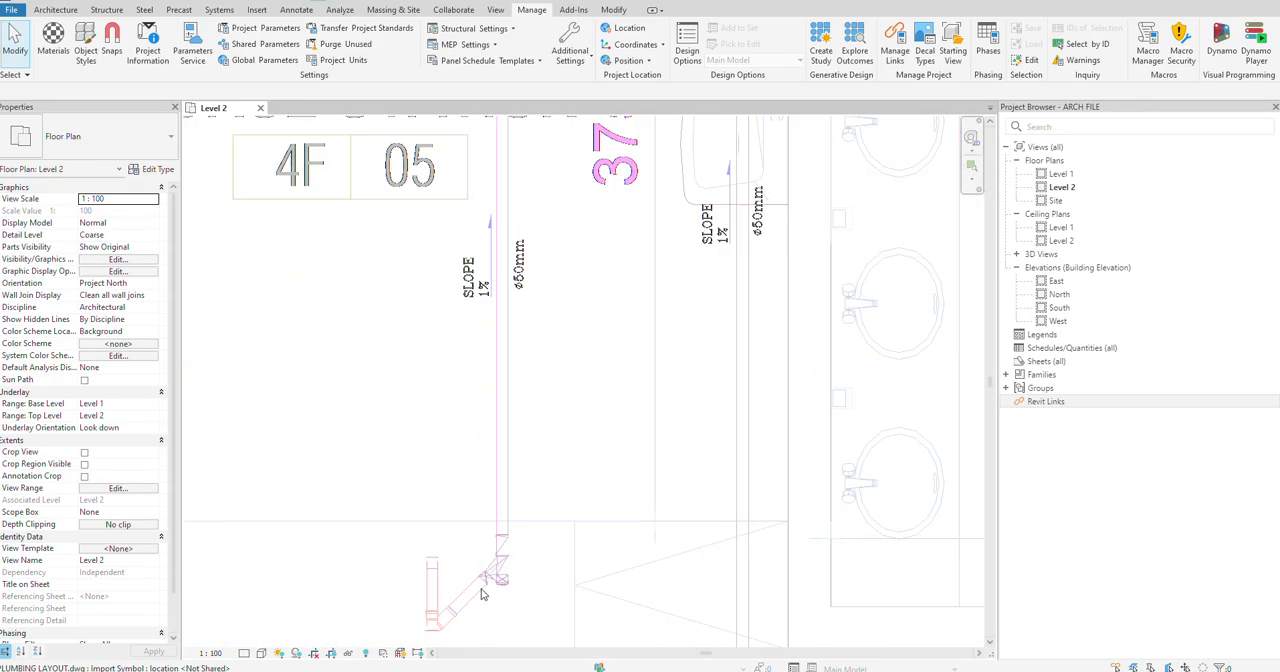
scroll(574, 603, down, 4)
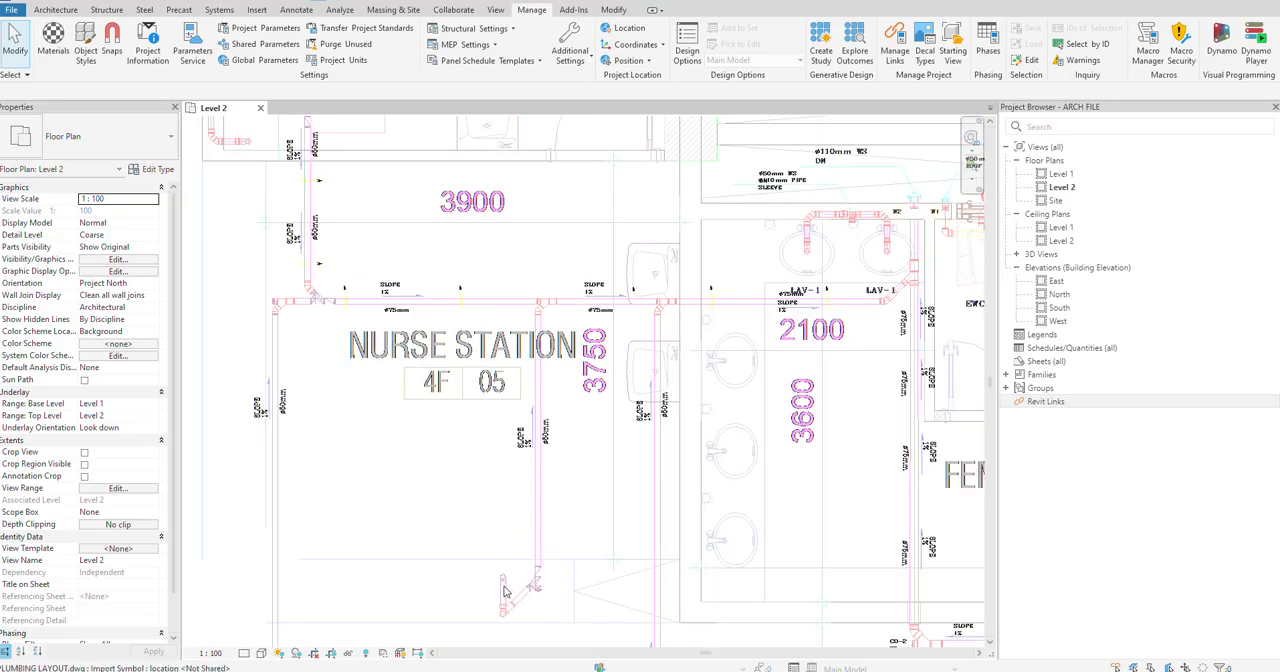
Step: Switch to AutoCAD and open the most recent PLUMBING LAYOUT drawing
middle_drag(478, 526, 468, 603)
scroll(468, 511, down, 2)
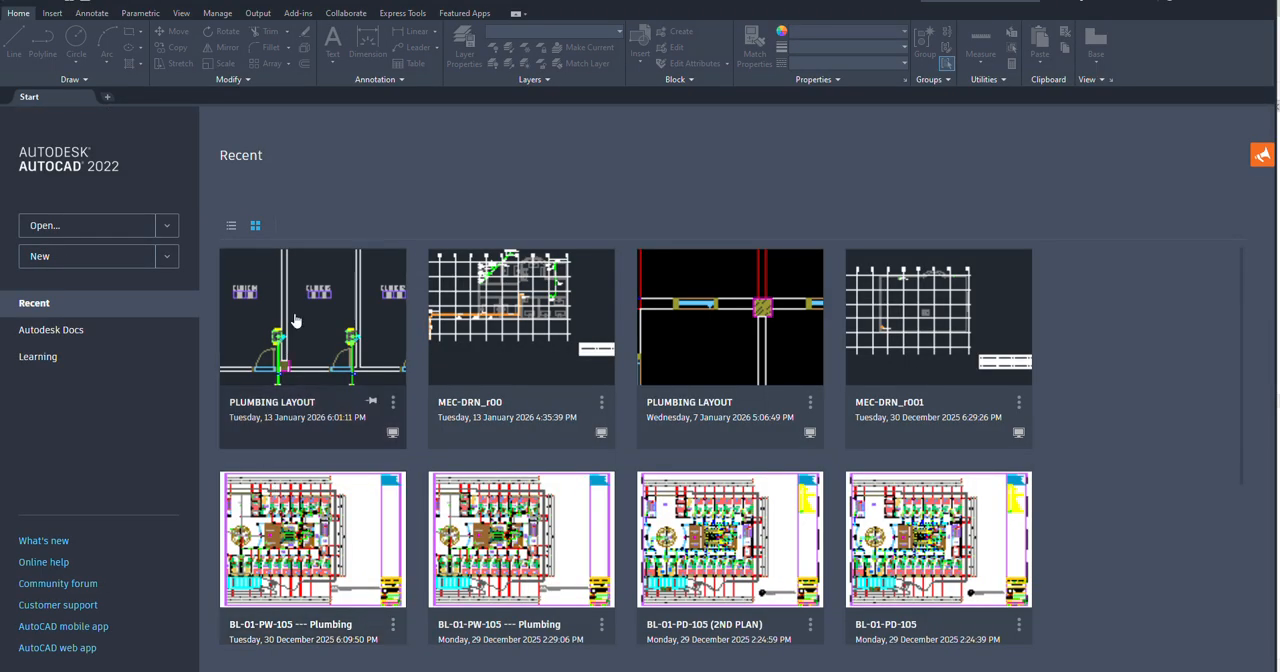
click(295, 320)
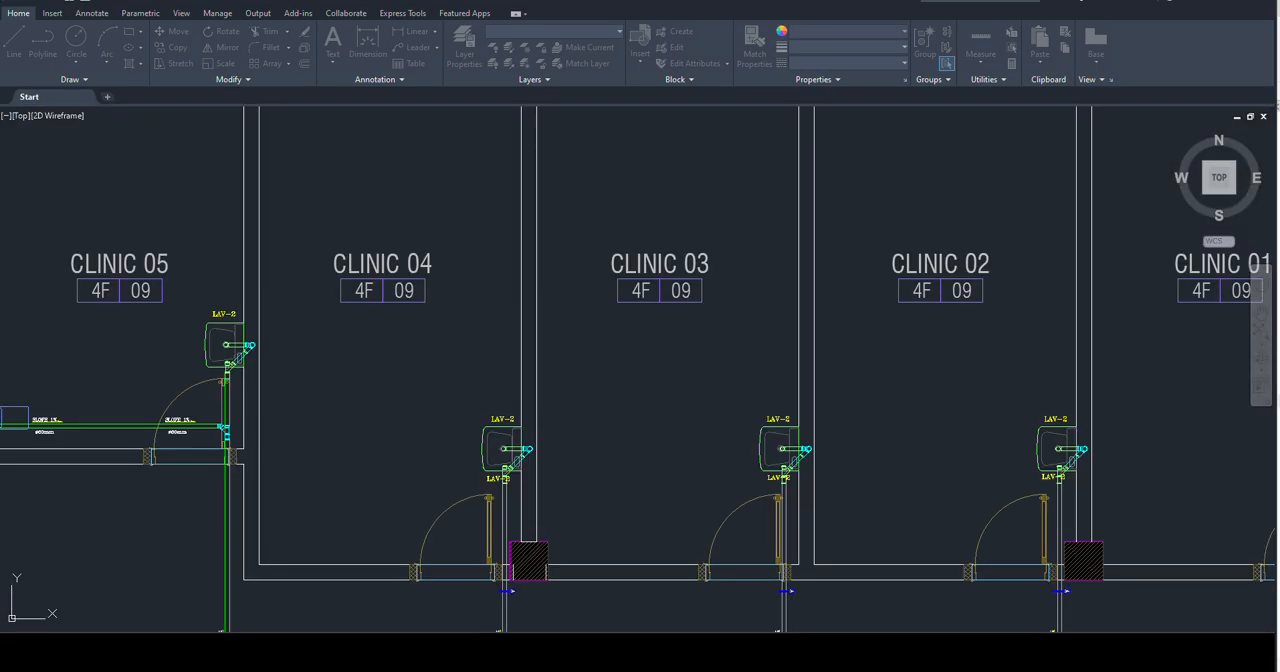
scroll(305, 322, down, 8)
scroll(391, 388, up, 2)
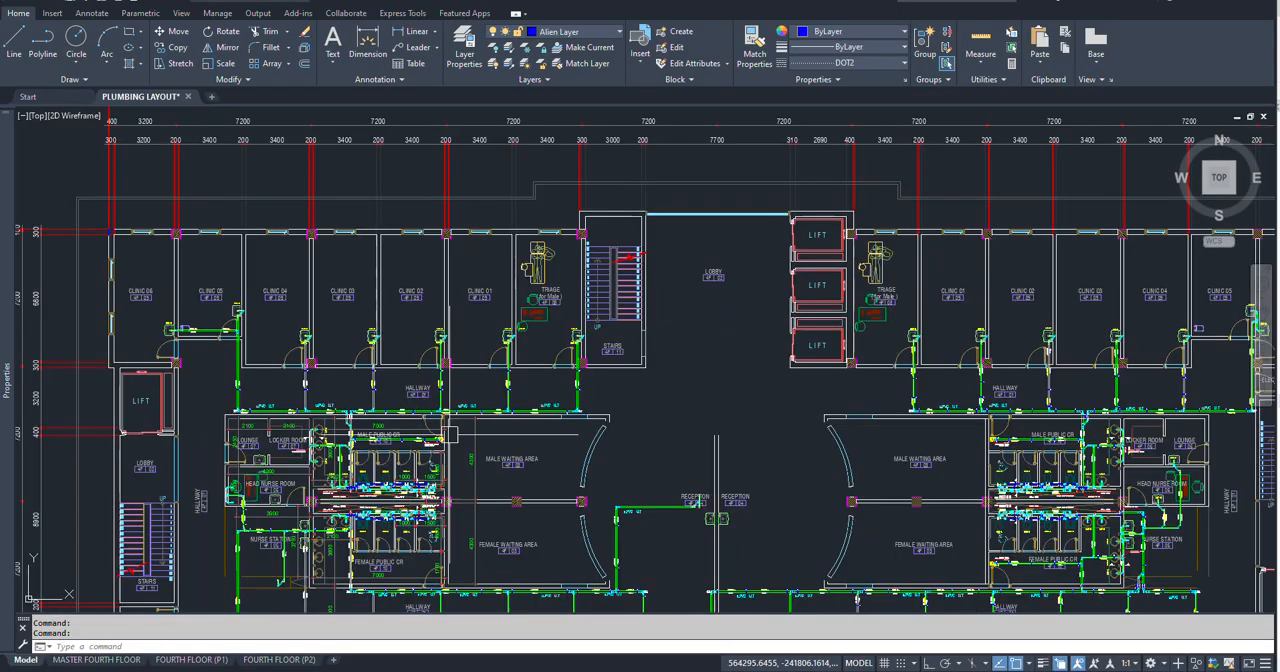
Step: Examine the male public restroom's drainage pipes, slopes and fixtures and the pipe chase shared with the female restroom
scroll(450, 433, up, 2)
middle_drag(478, 406, 472, 350)
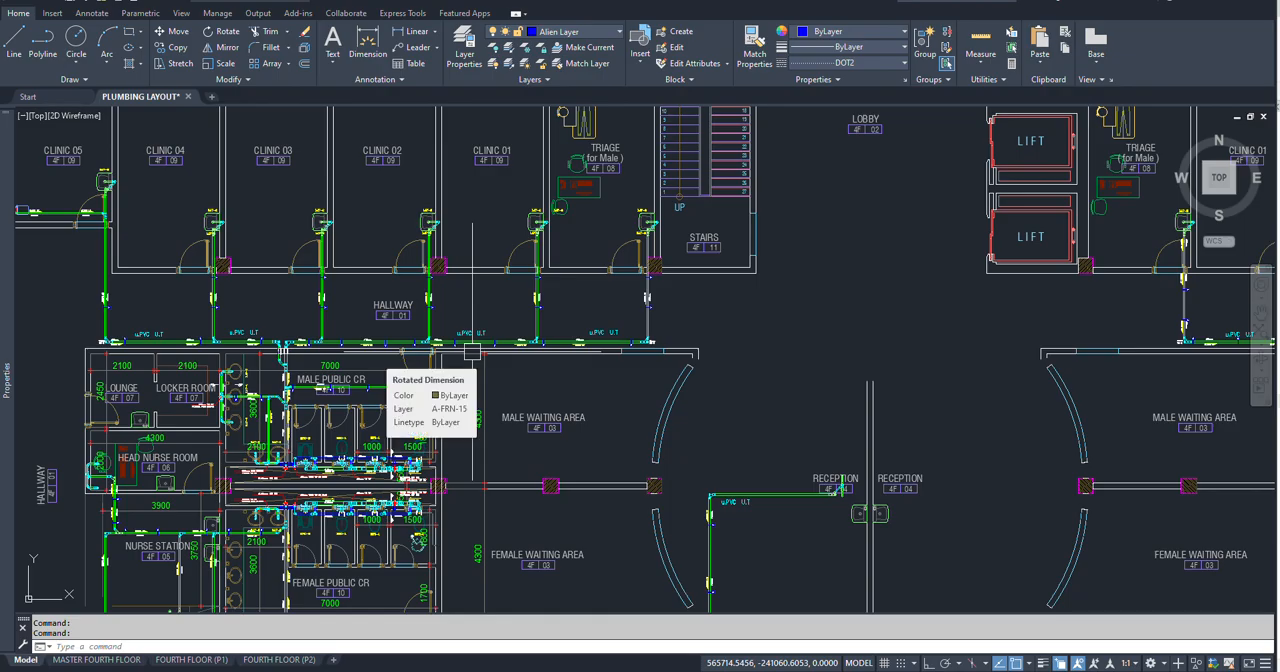
scroll(306, 362, up, 4)
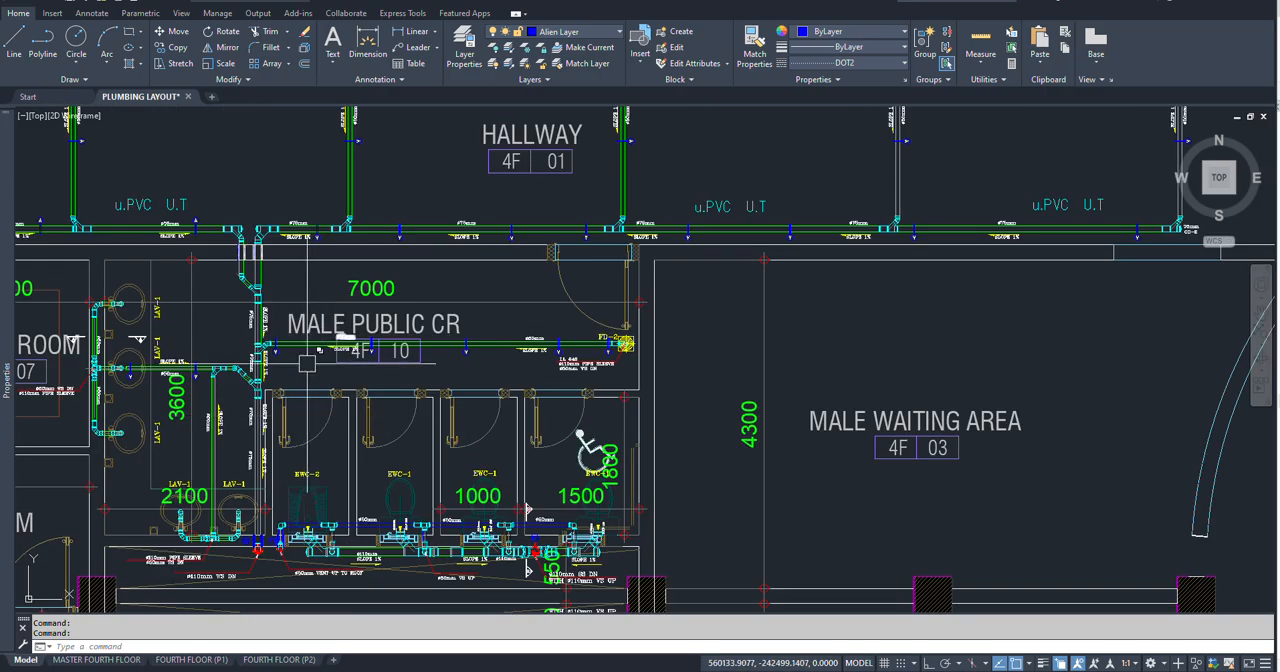
scroll(306, 362, up, 2)
middle_drag(301, 477, 372, 368)
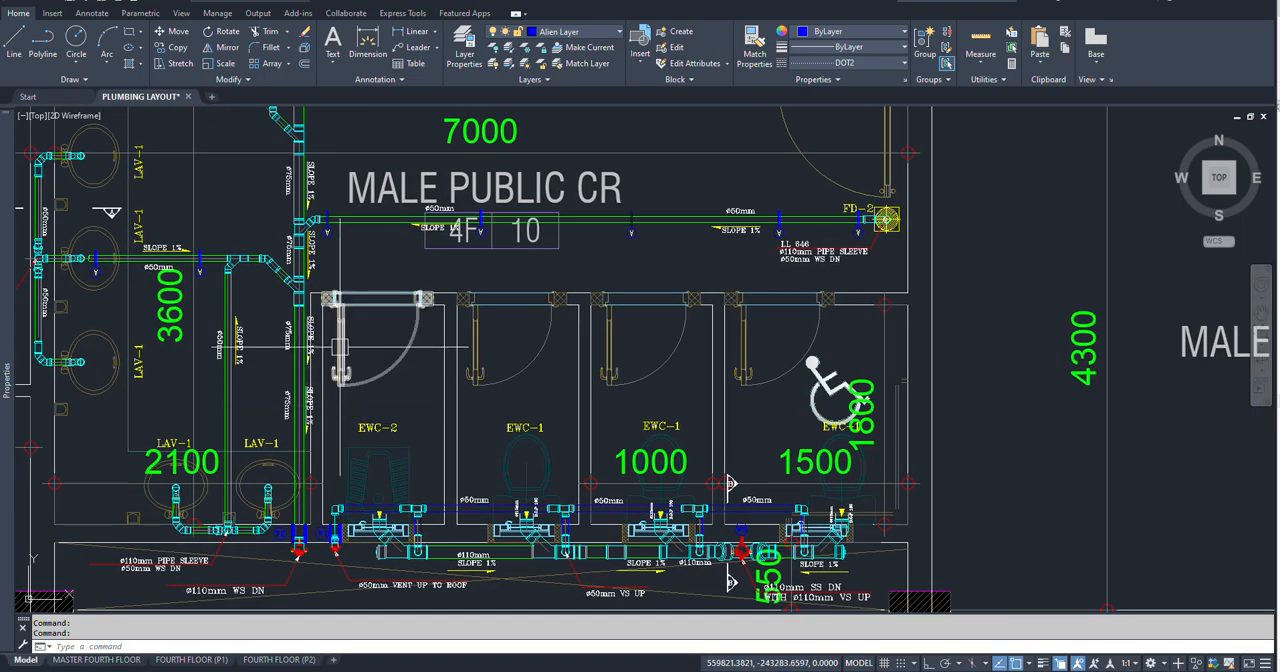
scroll(341, 347, down, 2)
middle_drag(352, 515, 396, 316)
scroll(435, 423, up, 2)
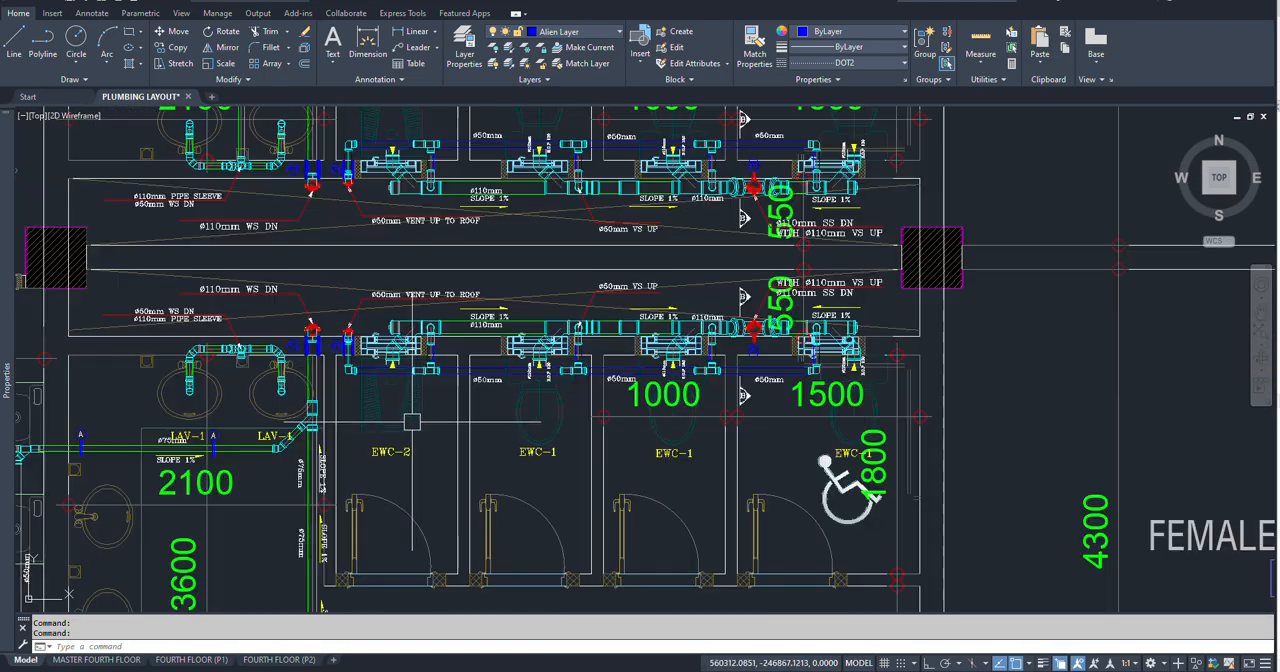
Step: Examine the piping of the female public restroom, the adjoining hallway main and the branches to the clinic lavatories
scroll(443, 441, up, 1)
scroll(563, 442, down, 3)
middle_drag(705, 489, 616, 454)
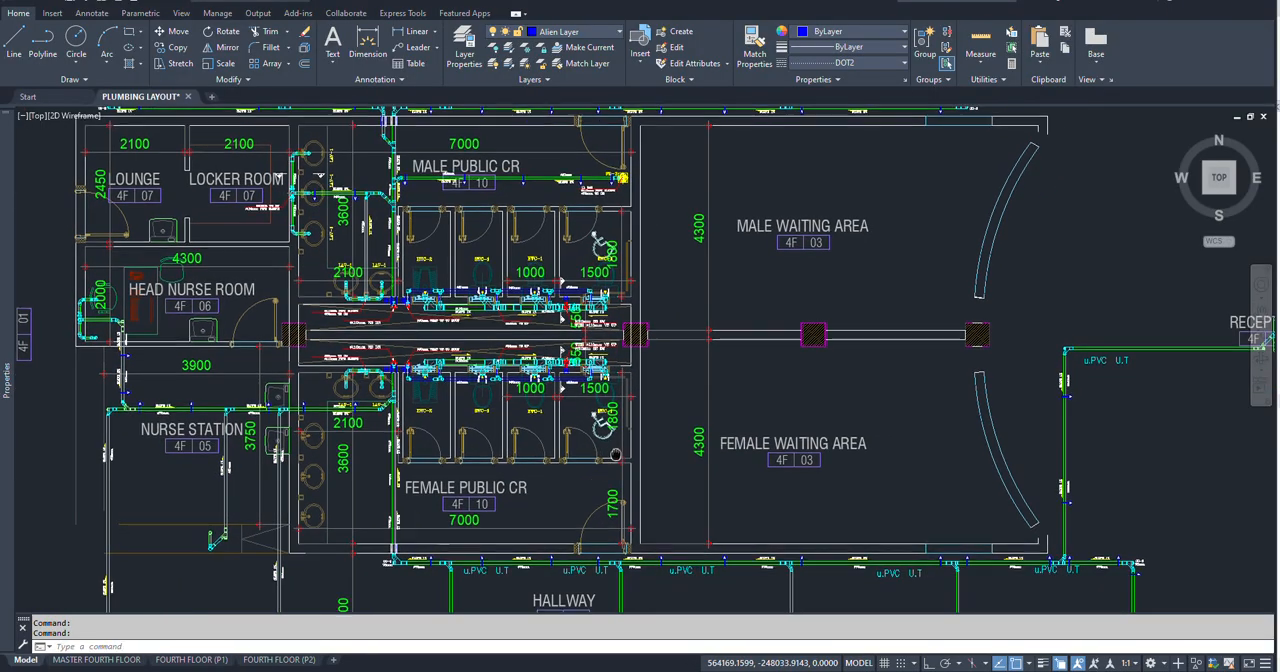
scroll(465, 579, up, 2)
middle_drag(466, 580, 424, 326)
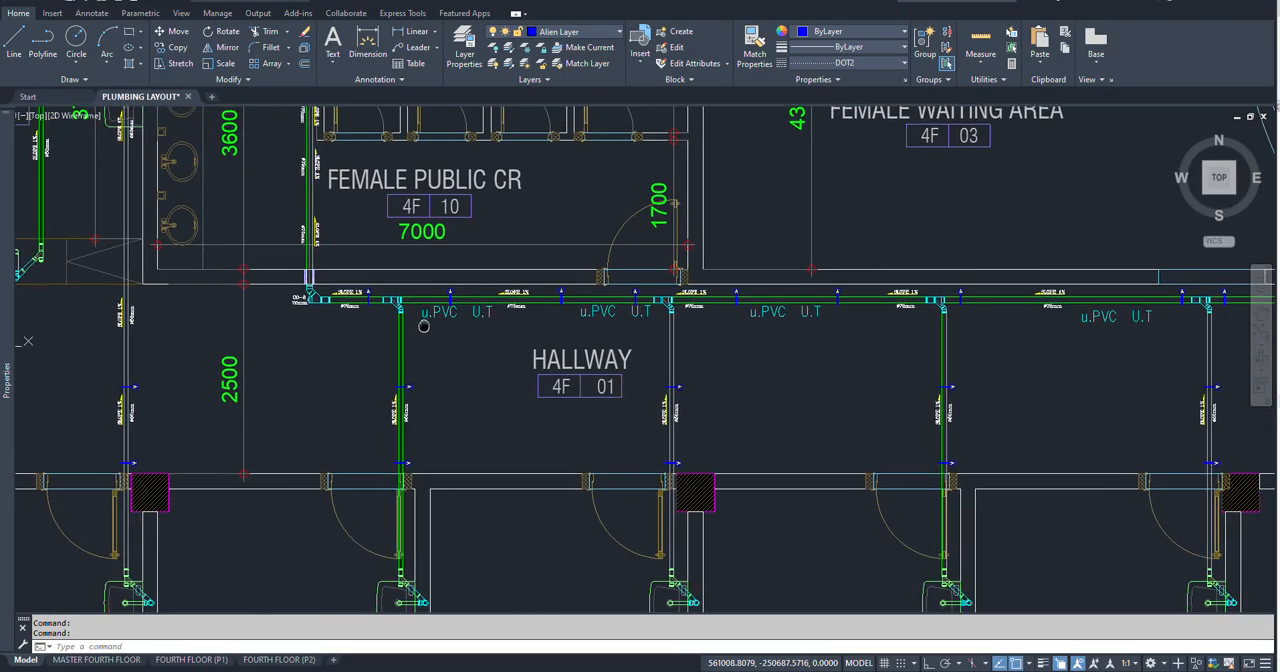
scroll(424, 326, down, 2)
scroll(420, 525, up, 3)
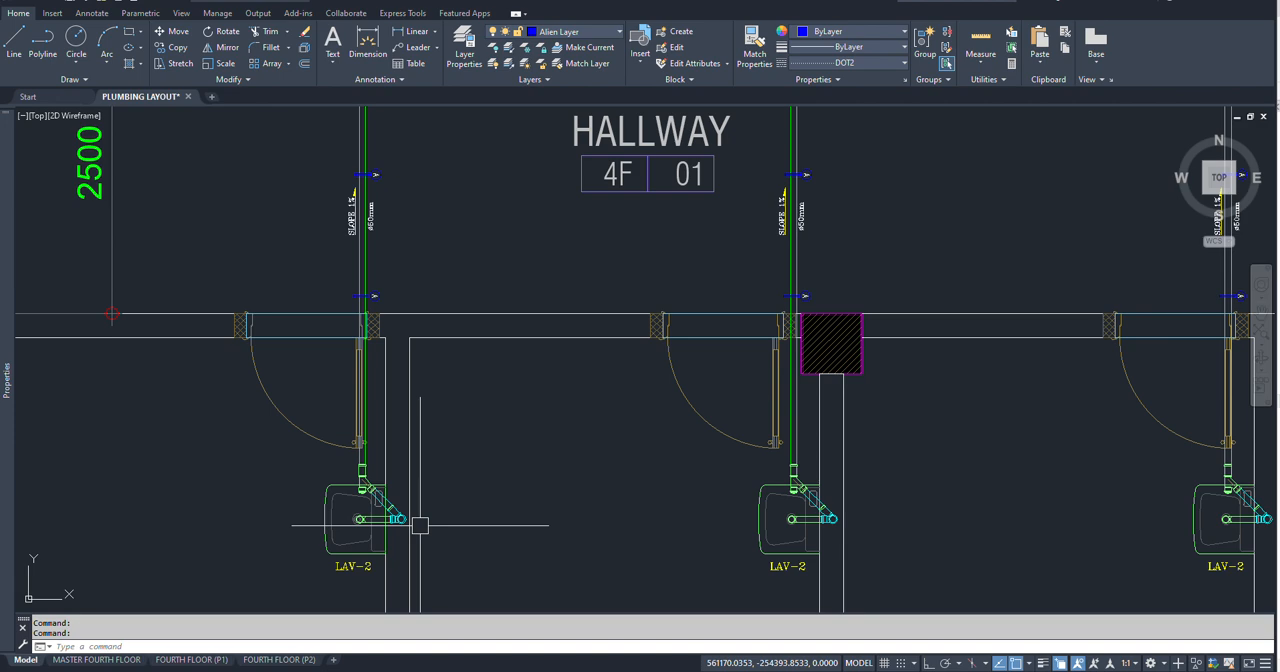
scroll(420, 525, down, 5)
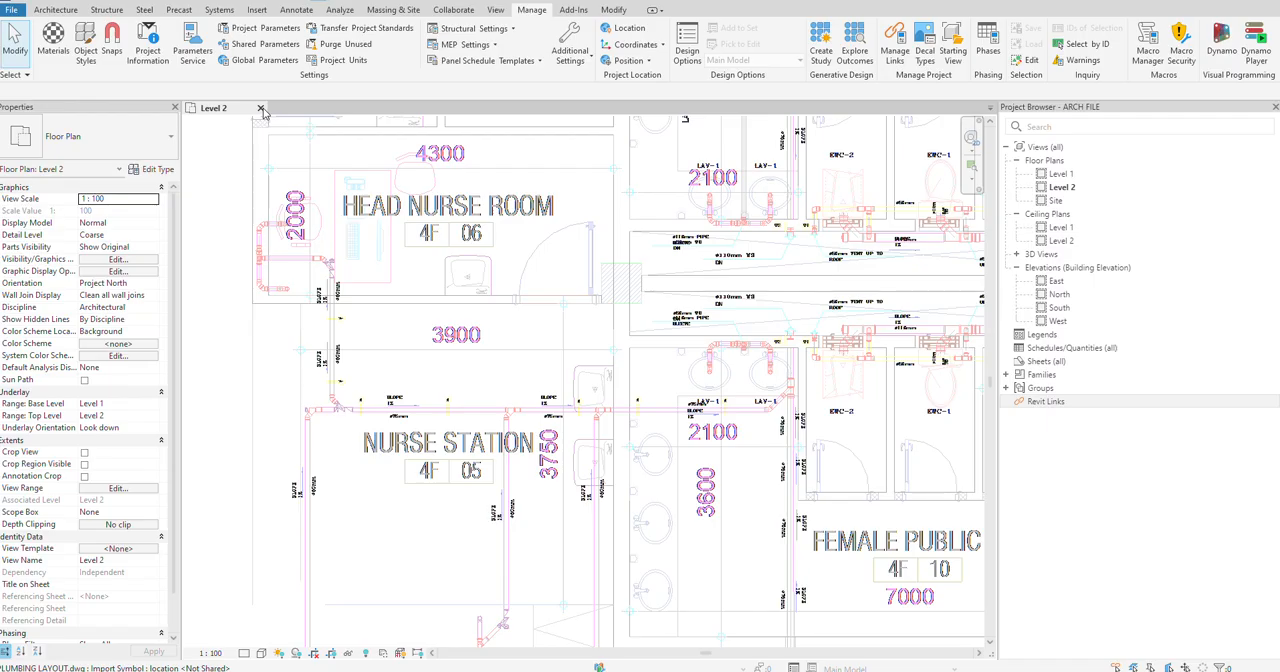
Step: Switch to Revit, close the project without saving and reopen ARCH FILE, ignoring the unresolved references
click(260, 108)
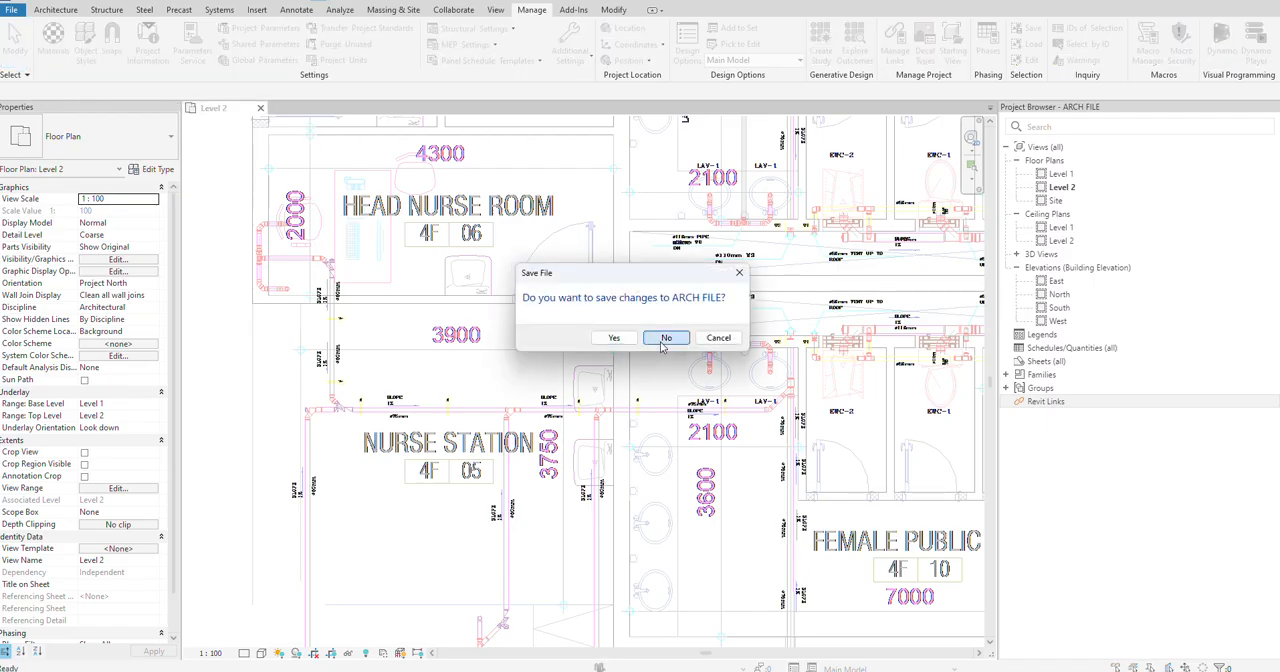
click(665, 338)
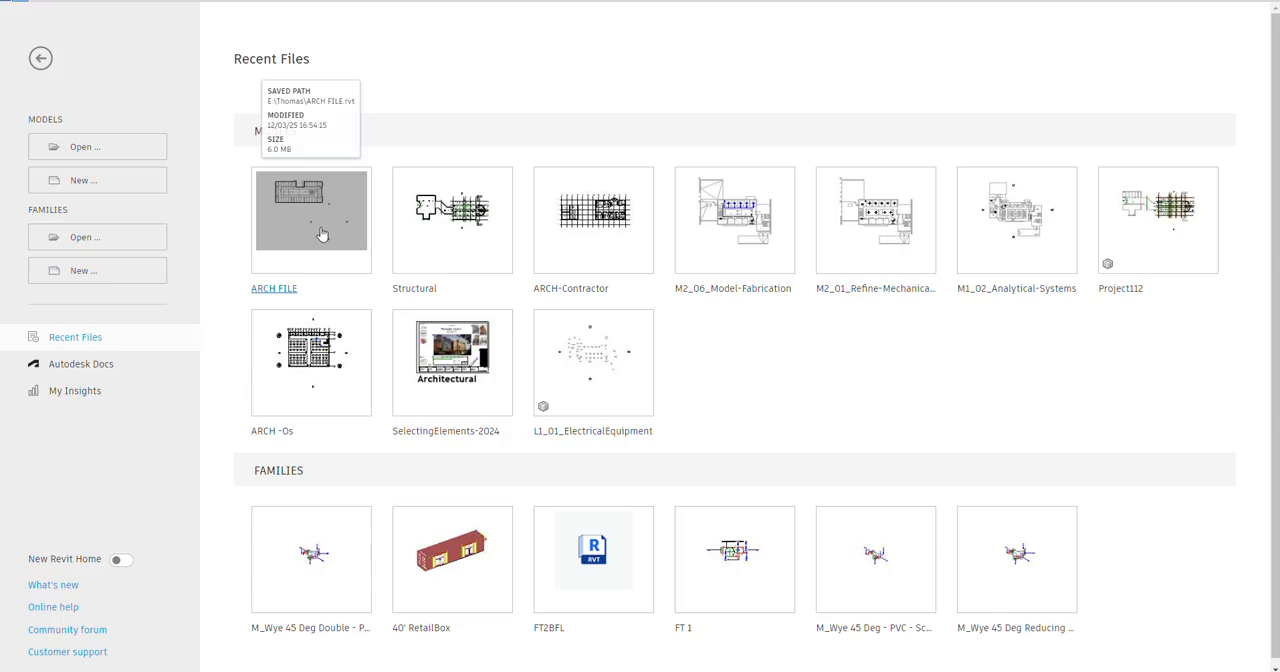
click(320, 213)
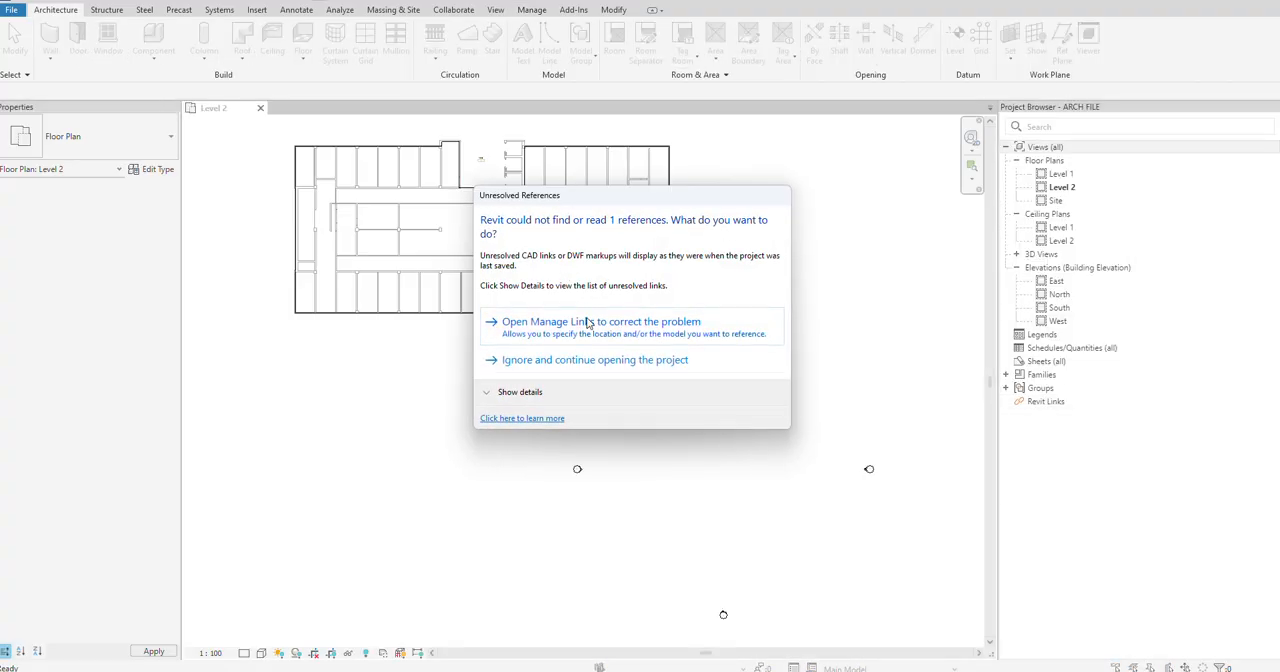
click(589, 368)
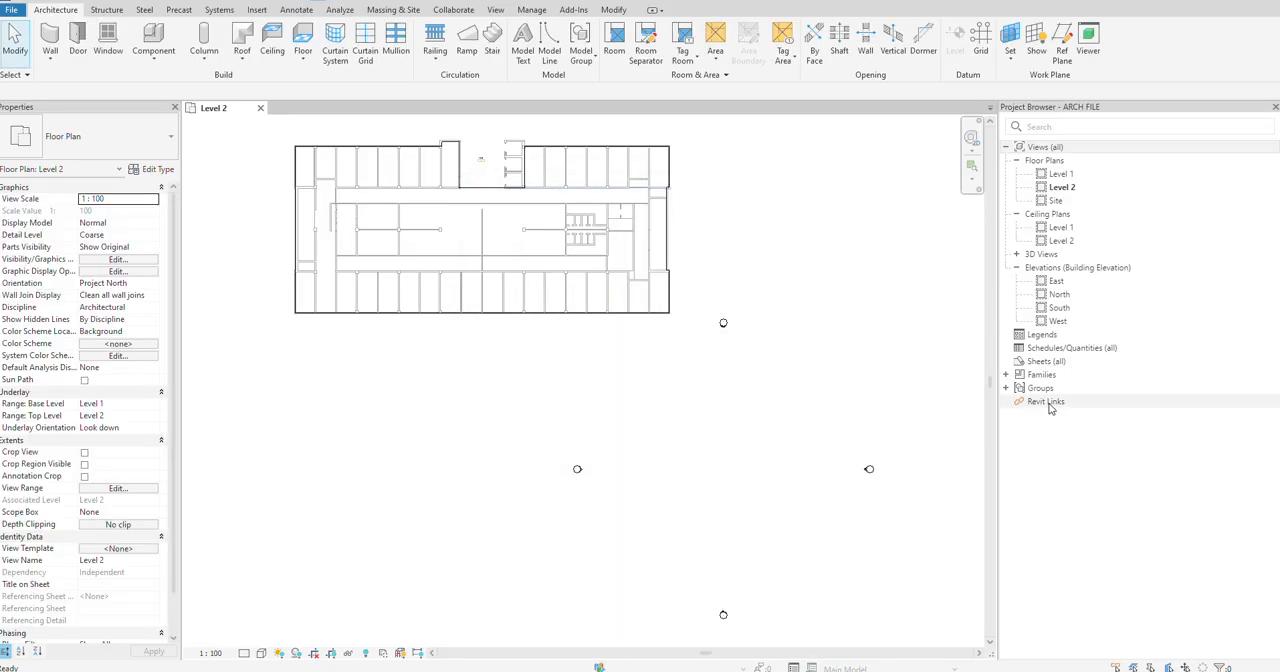
Step: Reload the missing ARCH FILE.dwg CAD link from PLUMBING LAYOUT.dwg in the Thomas folder
right_click(1050, 407)
click(1080, 428)
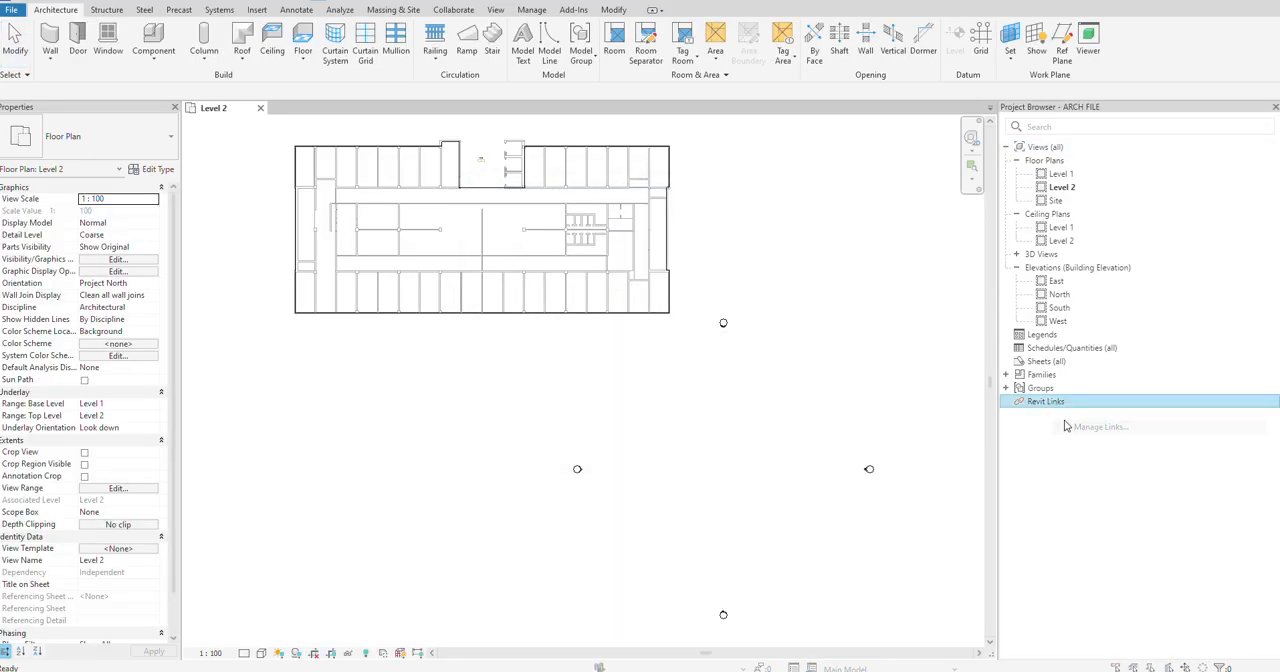
click(474, 150)
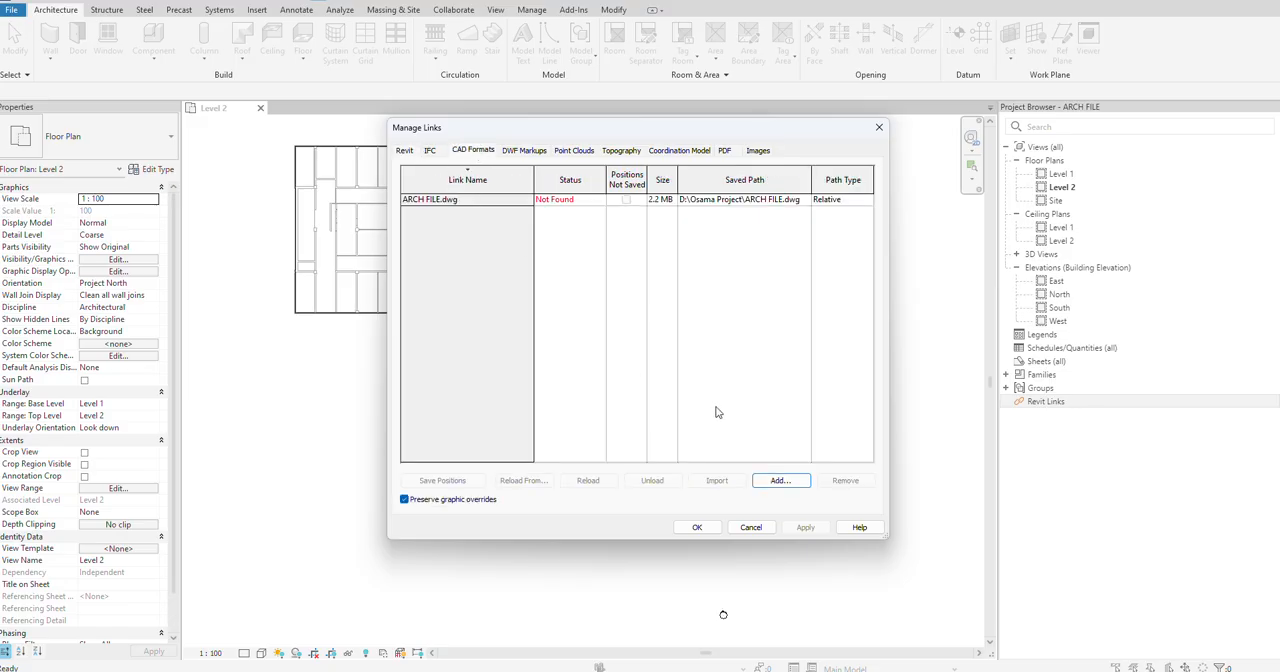
click(435, 198)
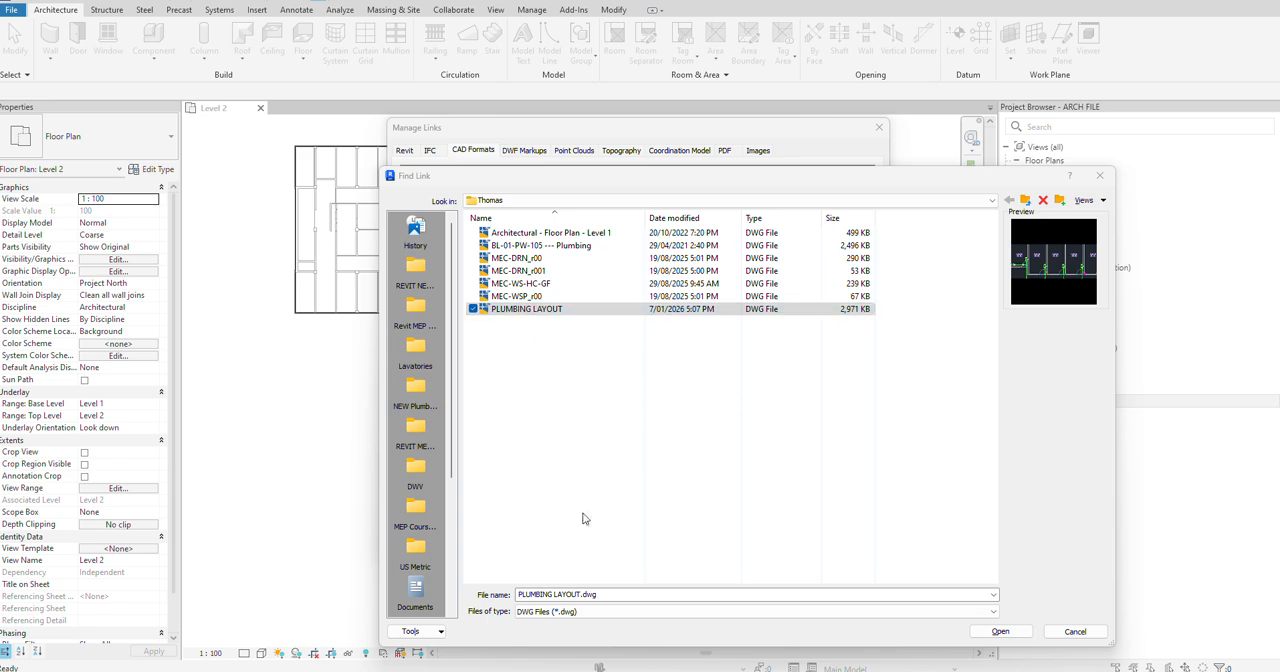
click(1001, 632)
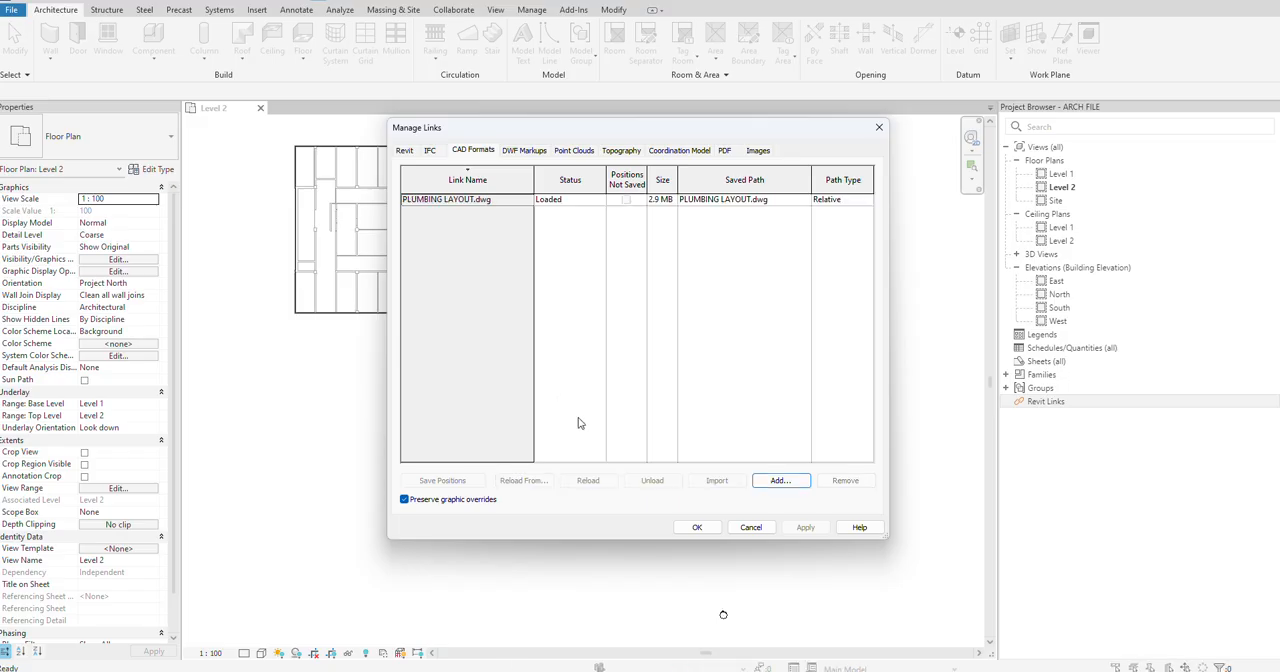
click(700, 529)
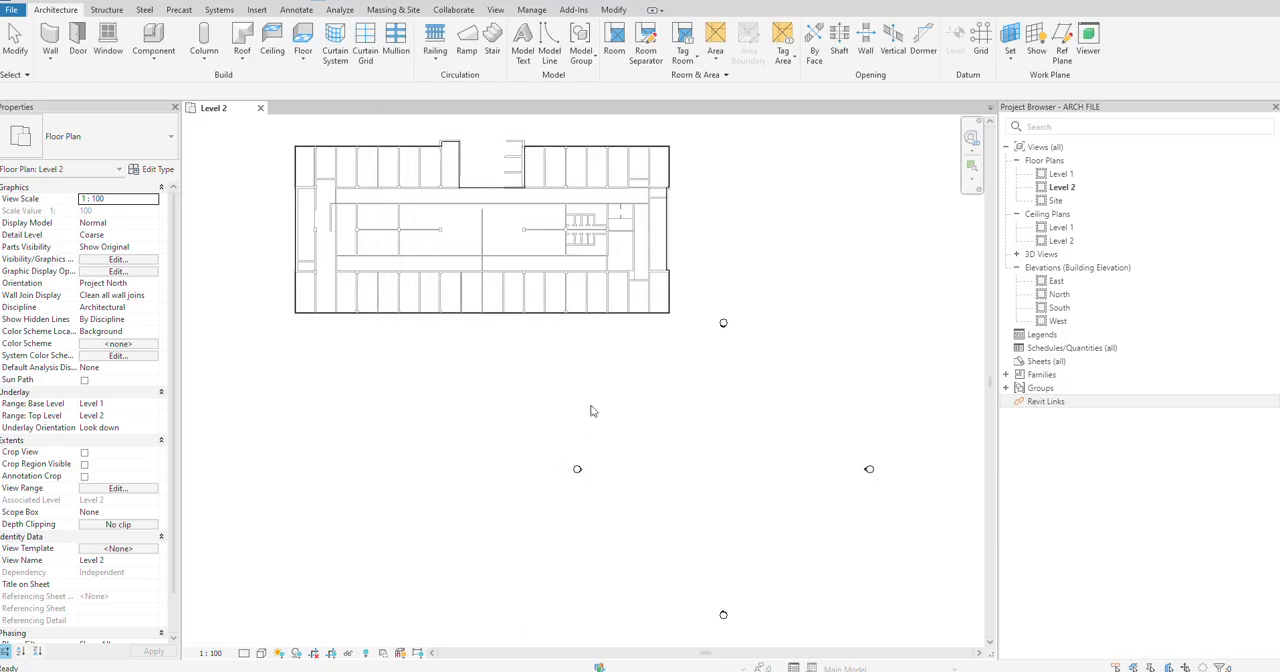
Step: Try to move the building's Level 2 floor toward the distant linked plumbing drawing
scroll(591, 411, down, 2)
scroll(565, 316, down, 3)
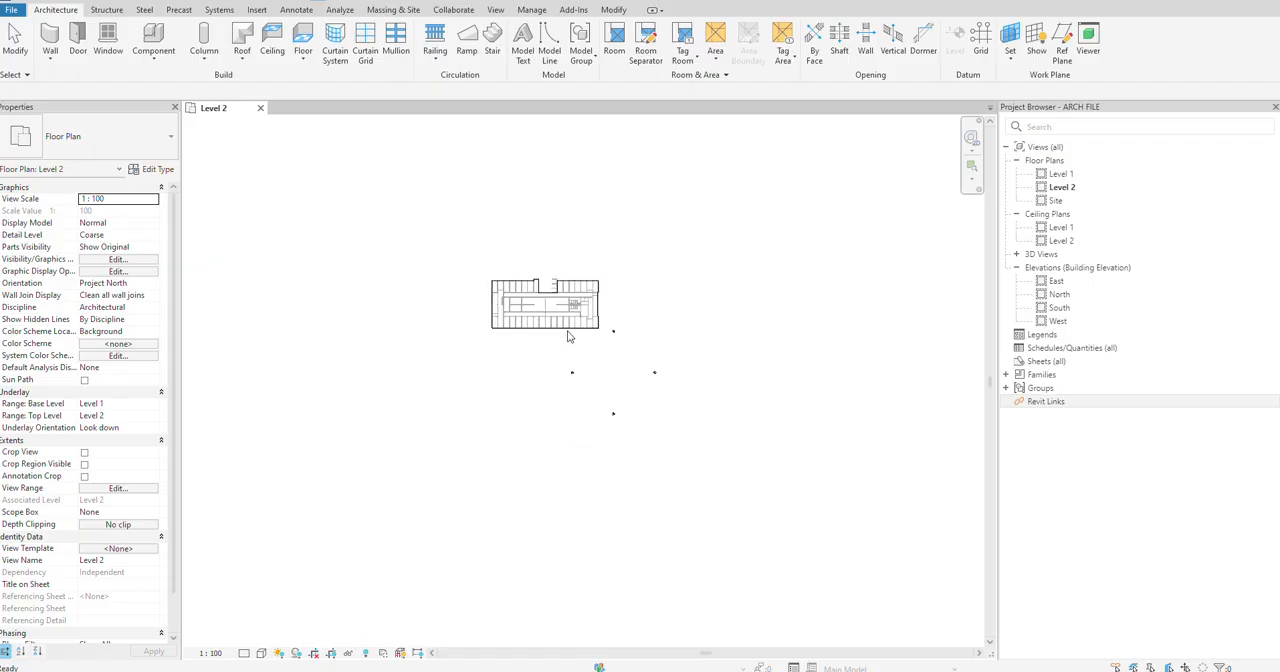
middle_click(786, 493)
middle_click(786, 493)
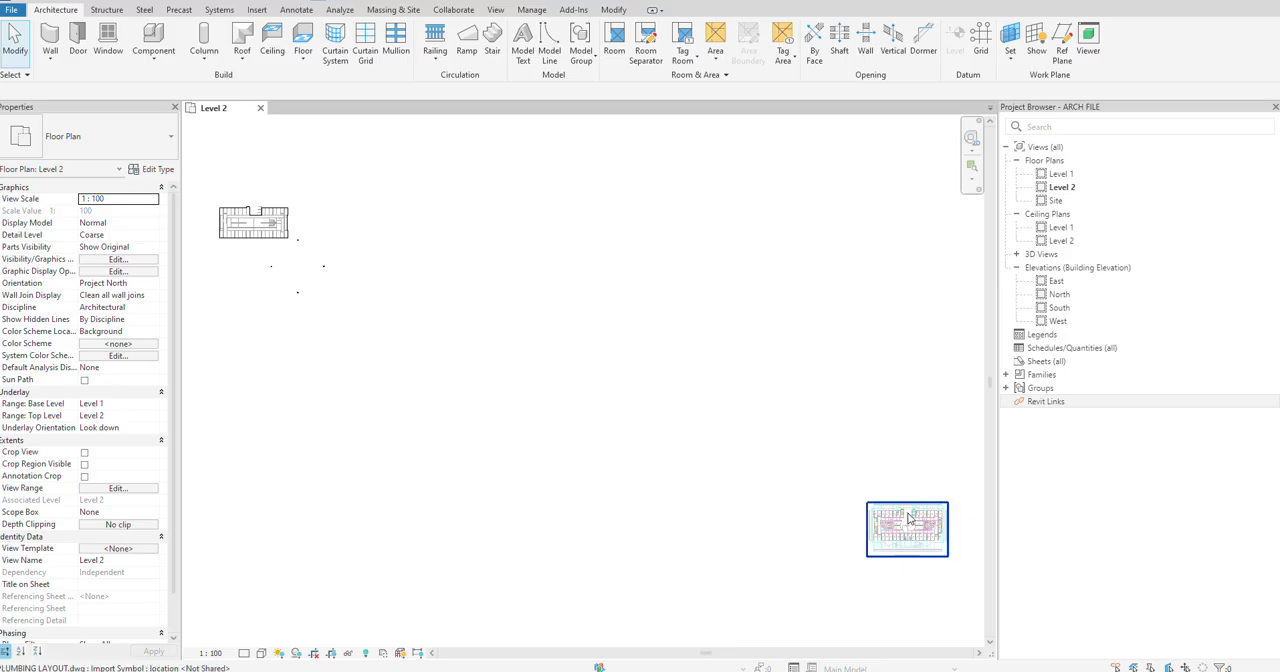
click(248, 220)
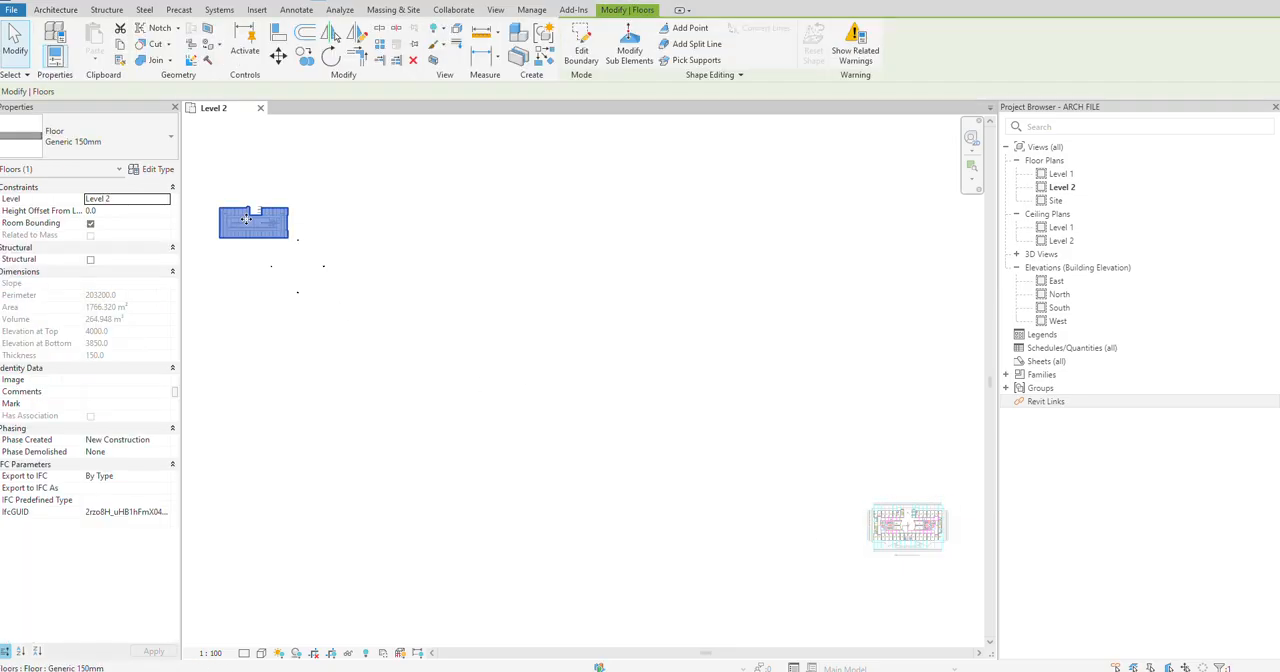
drag(248, 220, 290, 262)
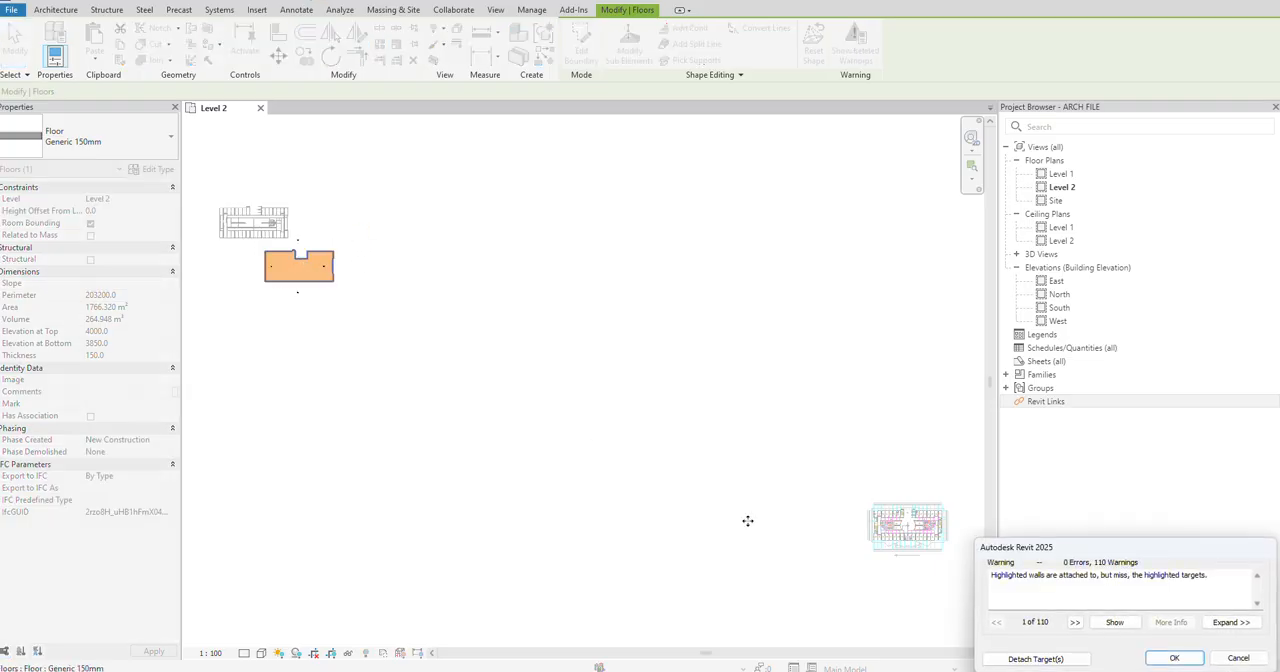
click(1175, 657)
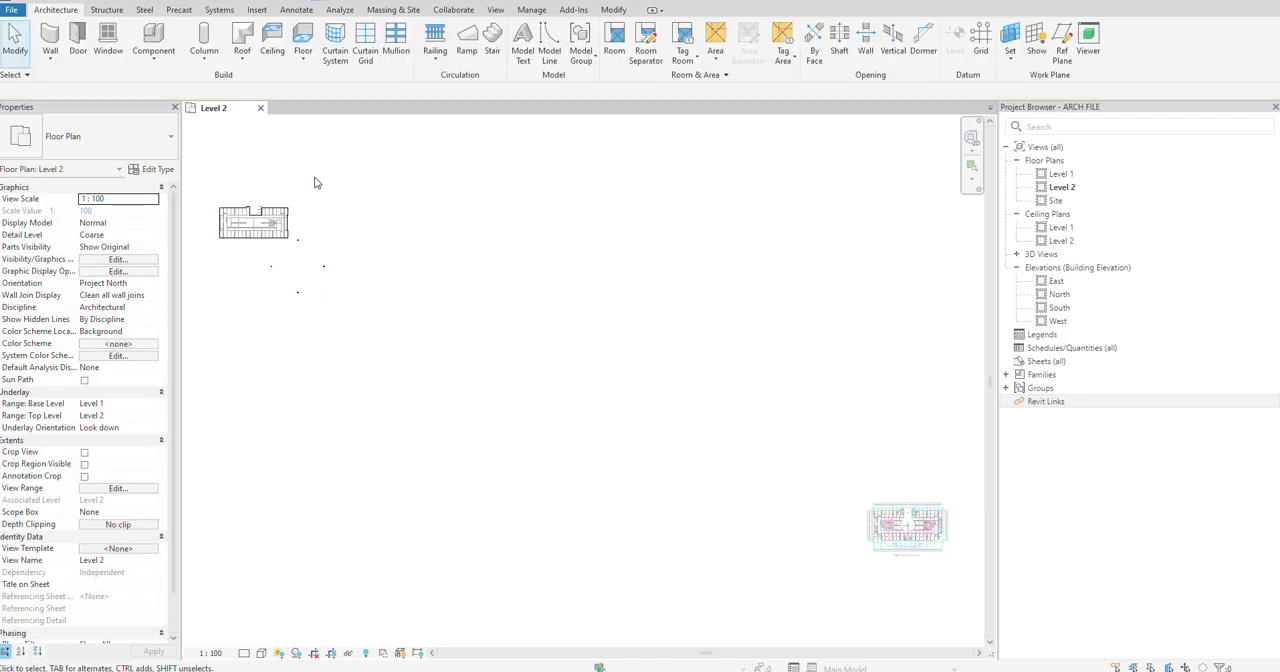
Step: Window-select the building on Level 2 and try again to shift it toward the plumbing drawing, cancelling the change
drag(314, 177, 200, 251)
scroll(288, 236, up, 5)
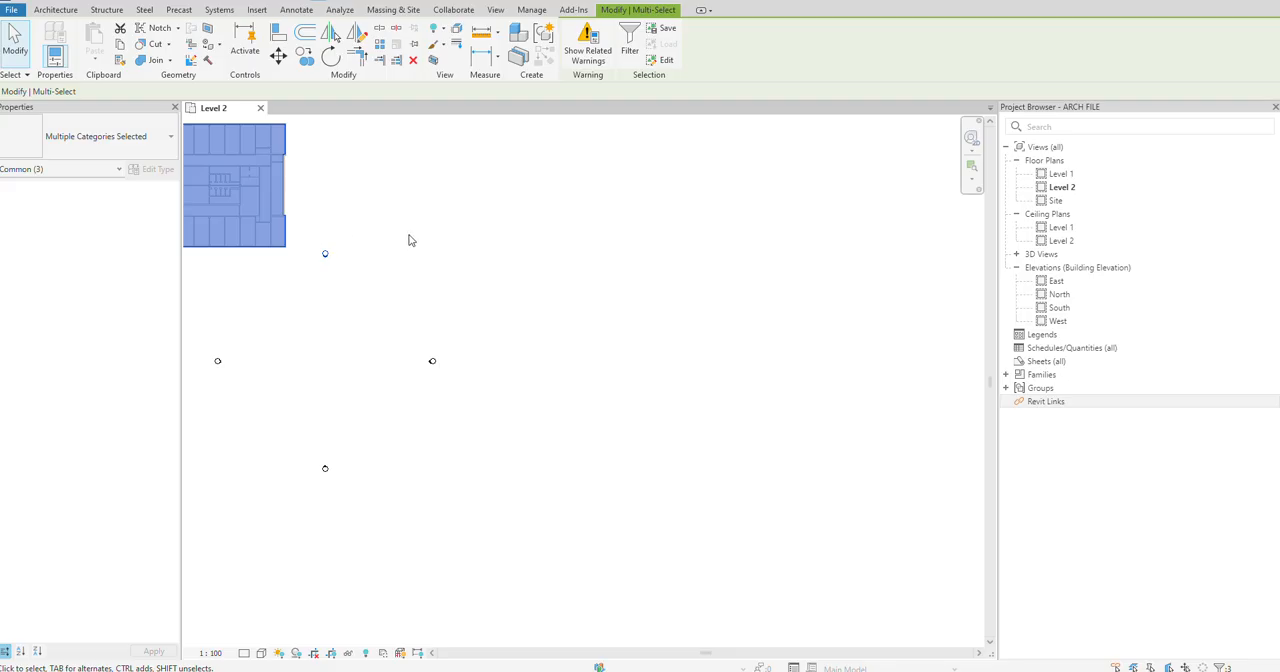
drag(409, 236, 298, 282)
scroll(368, 260, down, 3)
drag(277, 236, 331, 302)
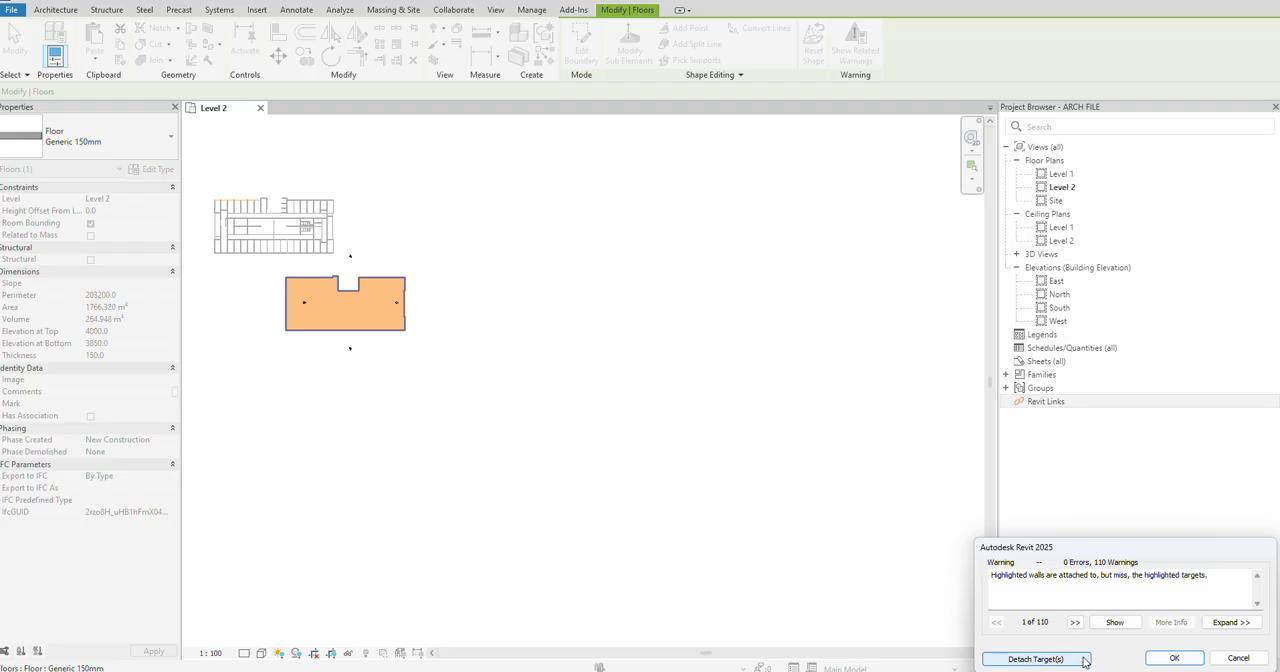
click(1238, 657)
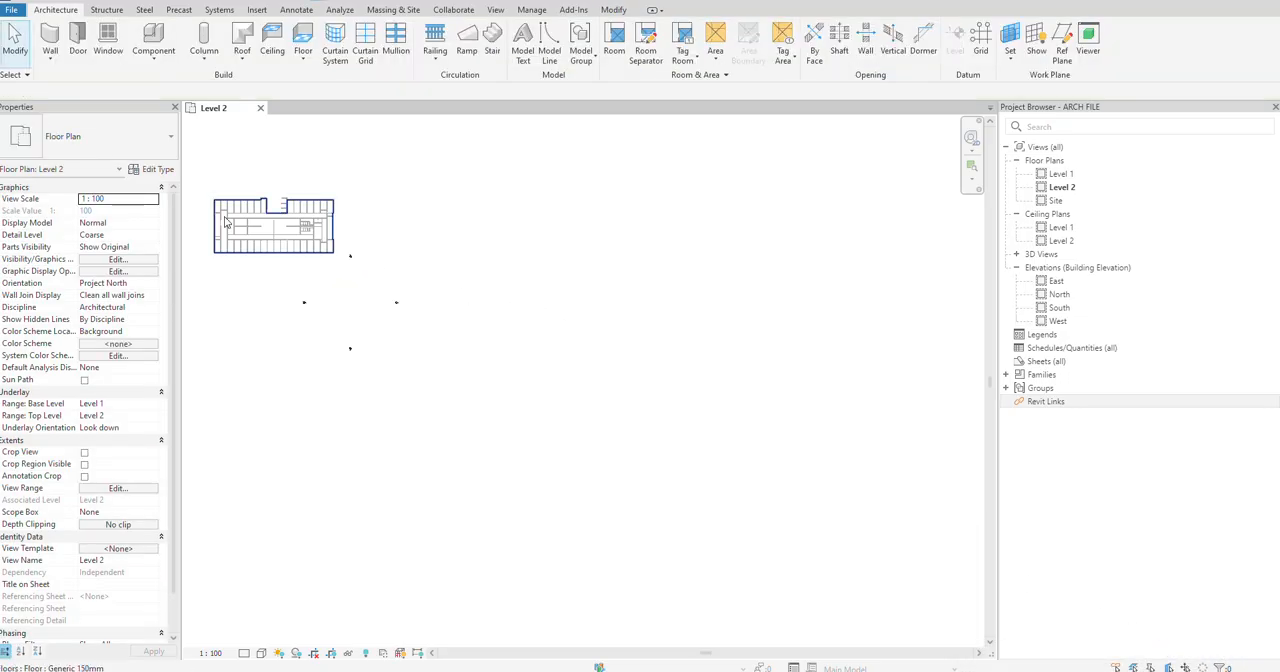
Step: Open the Level 1 floor plan view
scroll(222, 216, up, 1)
click(1062, 178)
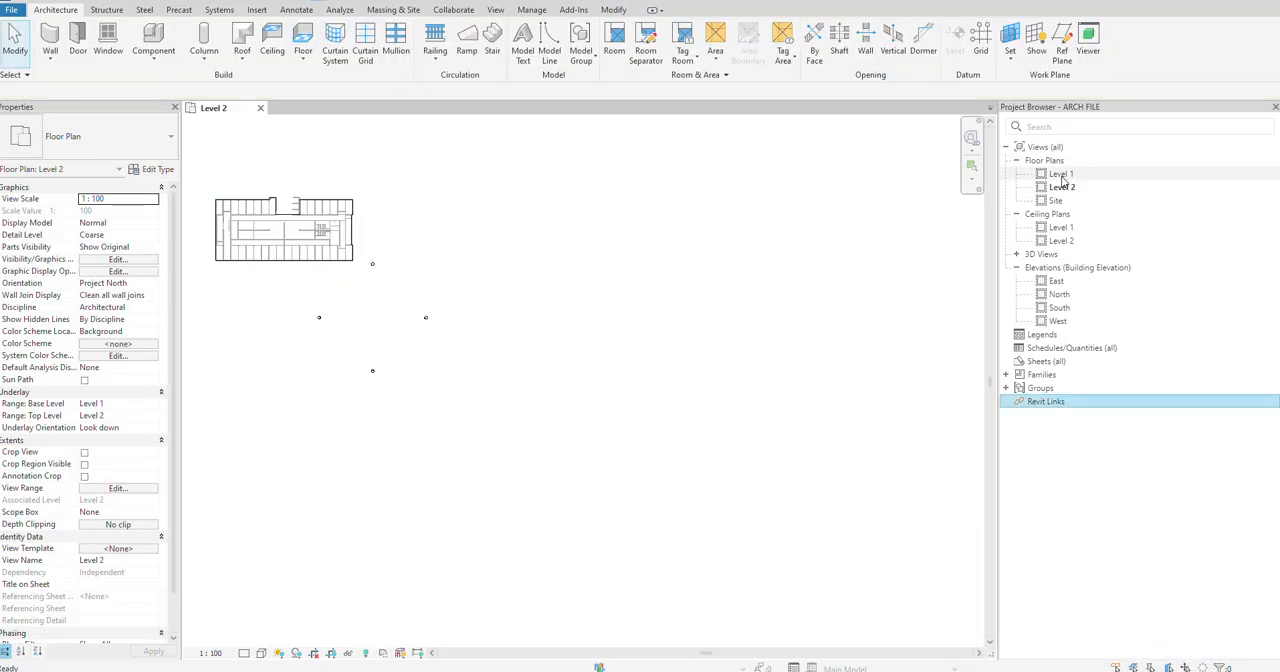
double_click(1062, 174)
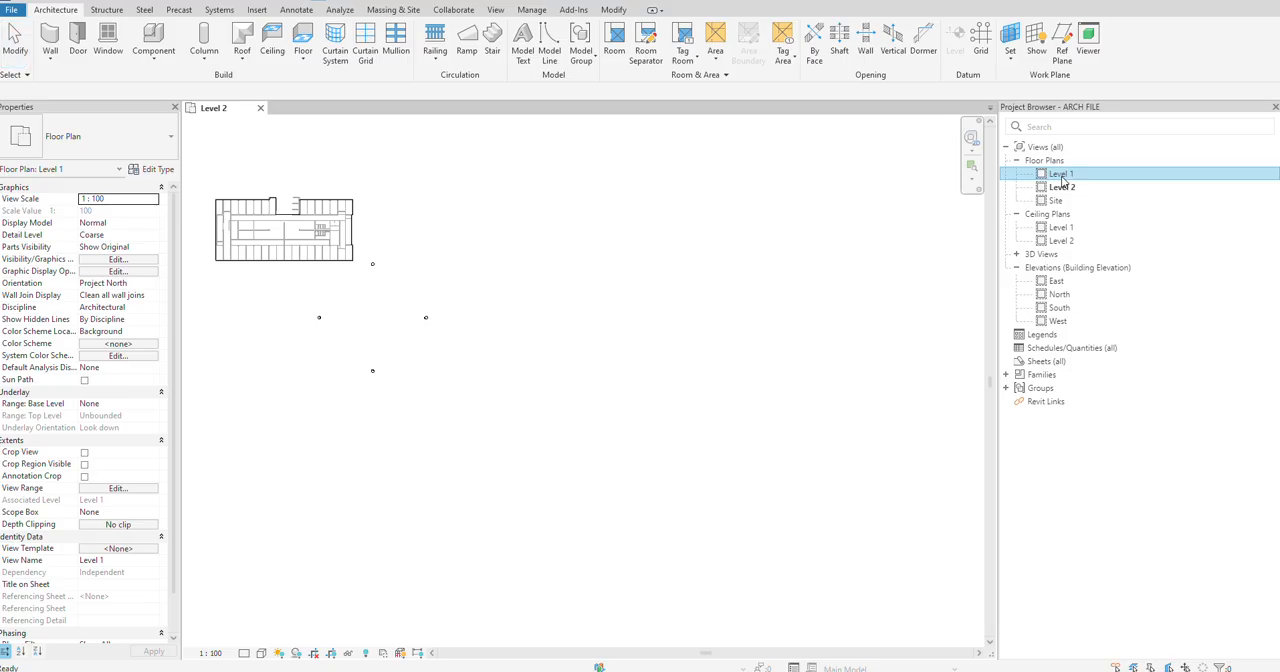
Step: Unpin the linked PLUMBING LAYOUT.dwg drawing and move it beside the building's Level 1 floor plan
middle_click(650, 252)
middle_click(650, 252)
click(943, 497)
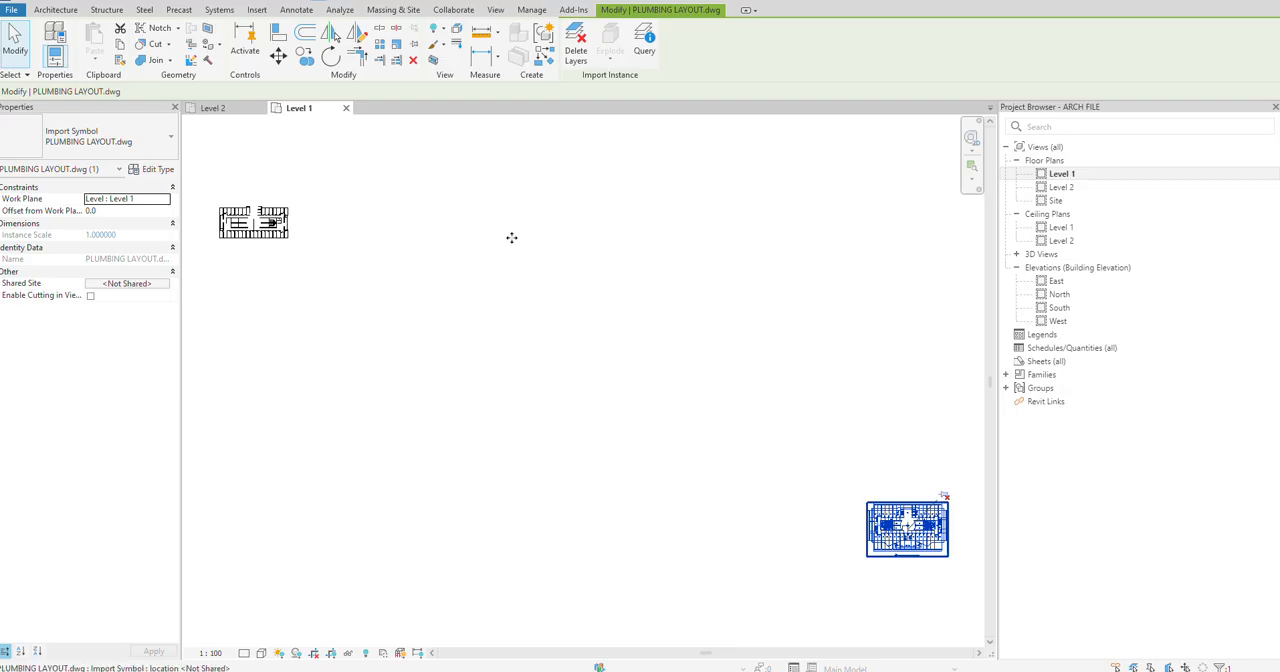
drag(511, 237, 302, 190)
scroll(263, 186, up, 5)
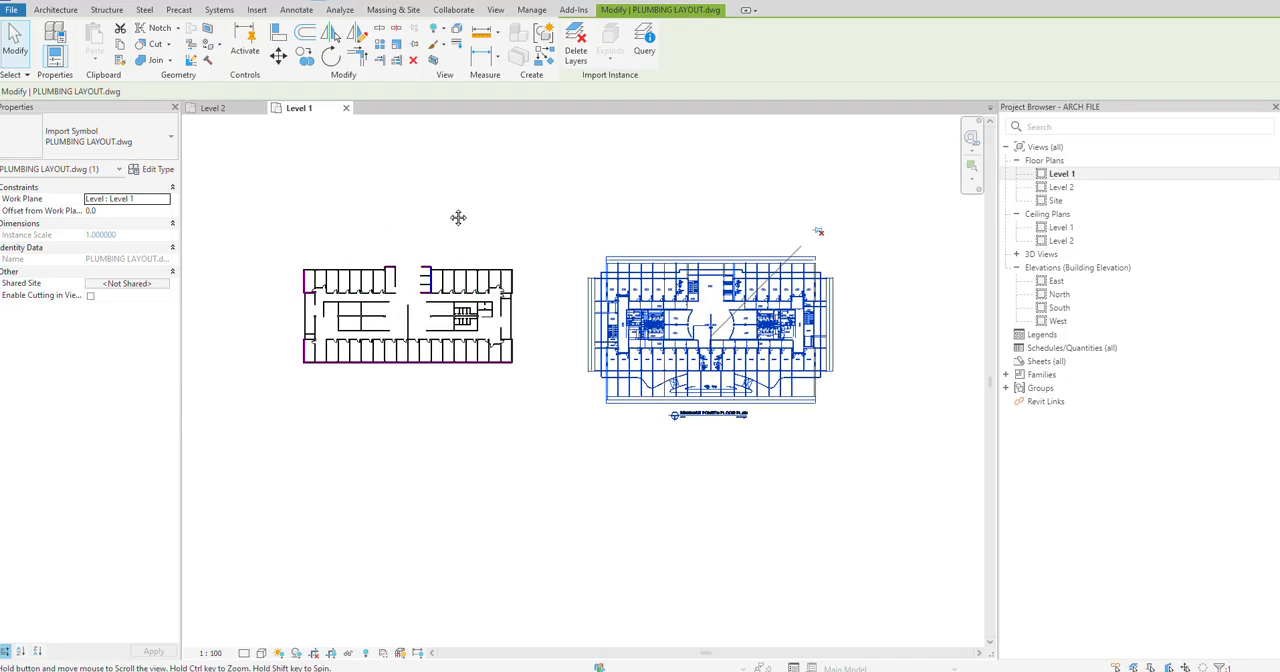
scroll(364, 282, up, 2)
middle_drag(503, 404, 383, 408)
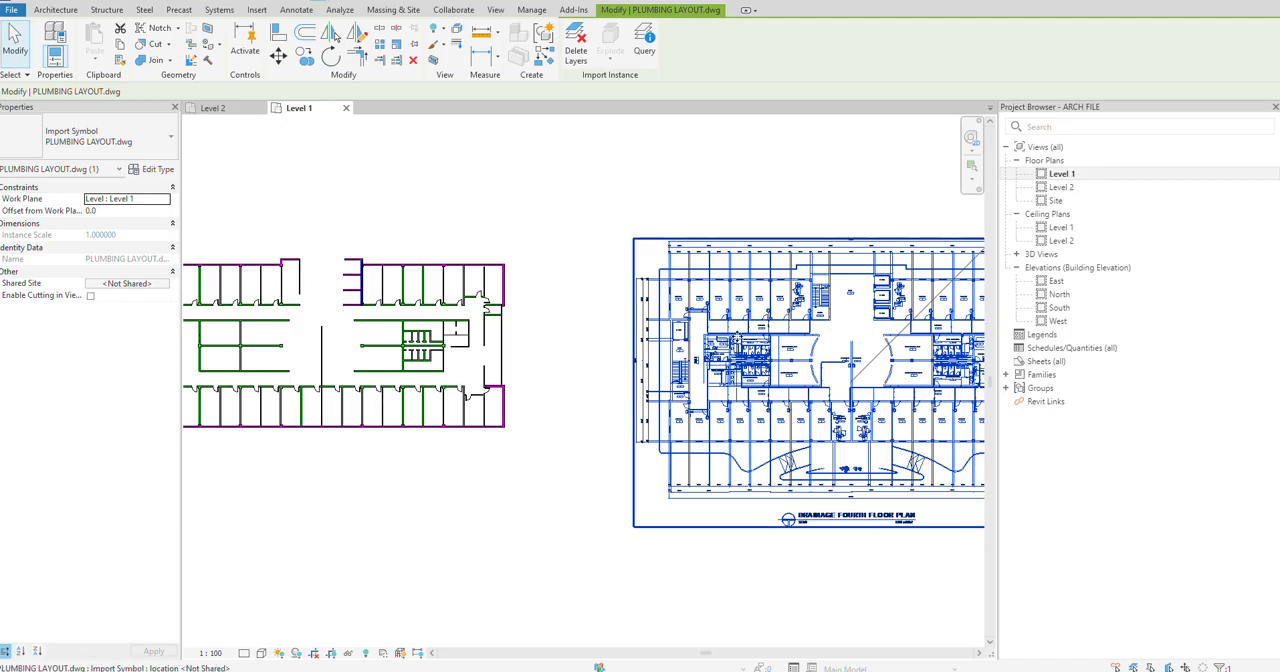
click(450, 207)
scroll(450, 207, down, 2)
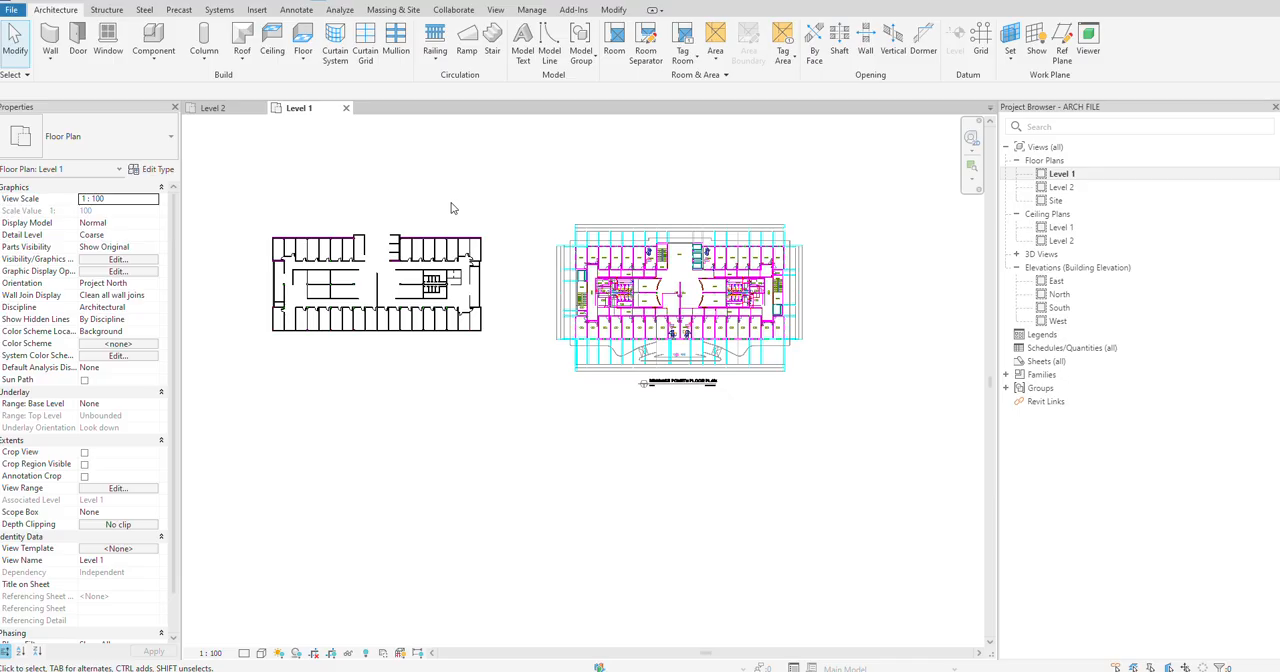
scroll(450, 207, up, 2)
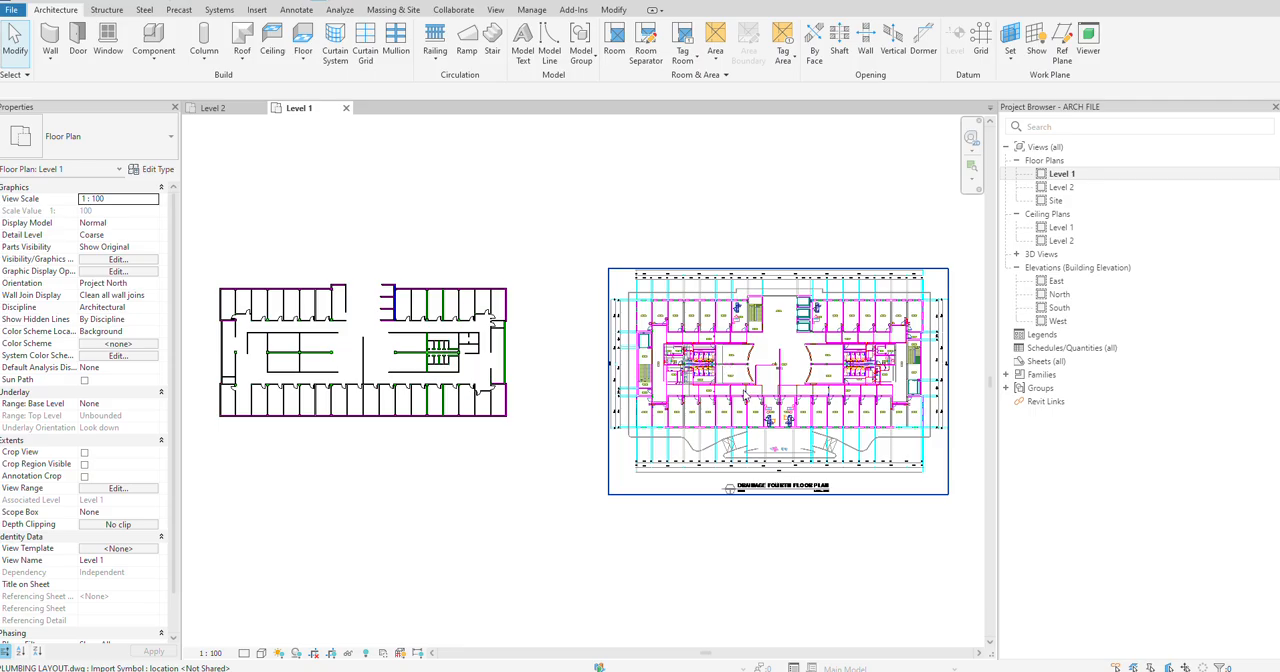
Step: Move the linked PLUMBING LAYOUT.dwg drawing so that it partly overlaps the building's Level 1 floor plan
click(745, 398)
drag(745, 398, 729, 398)
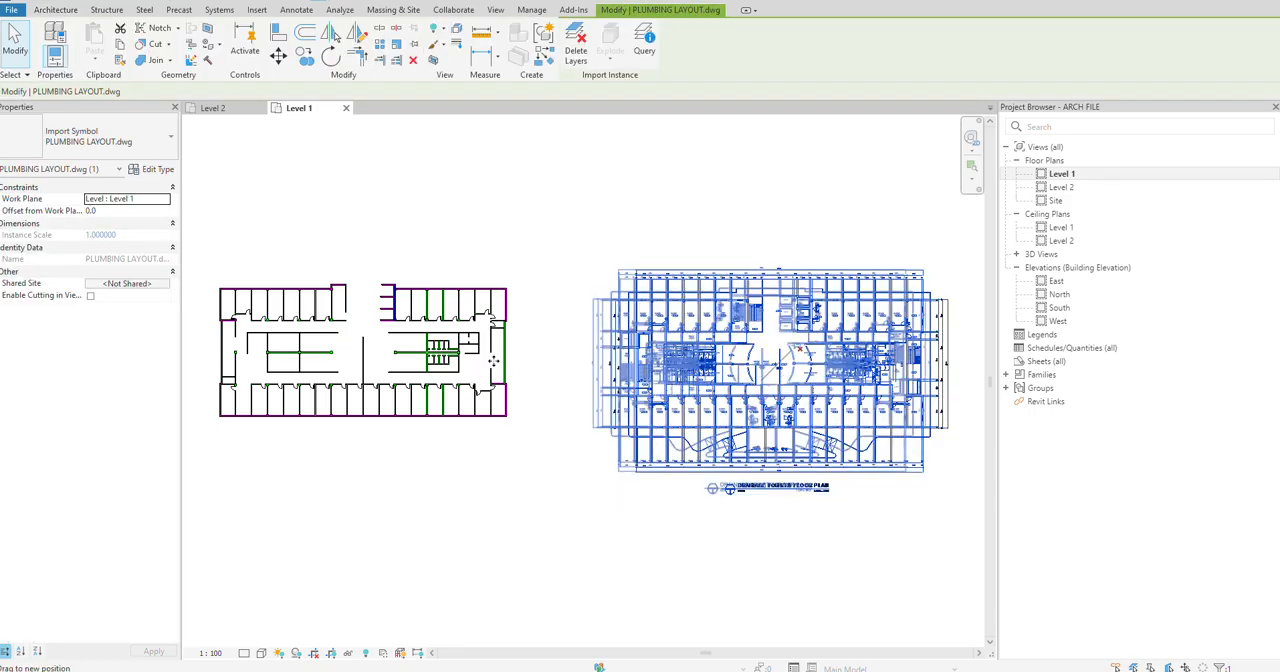
drag(493, 360, 493, 360)
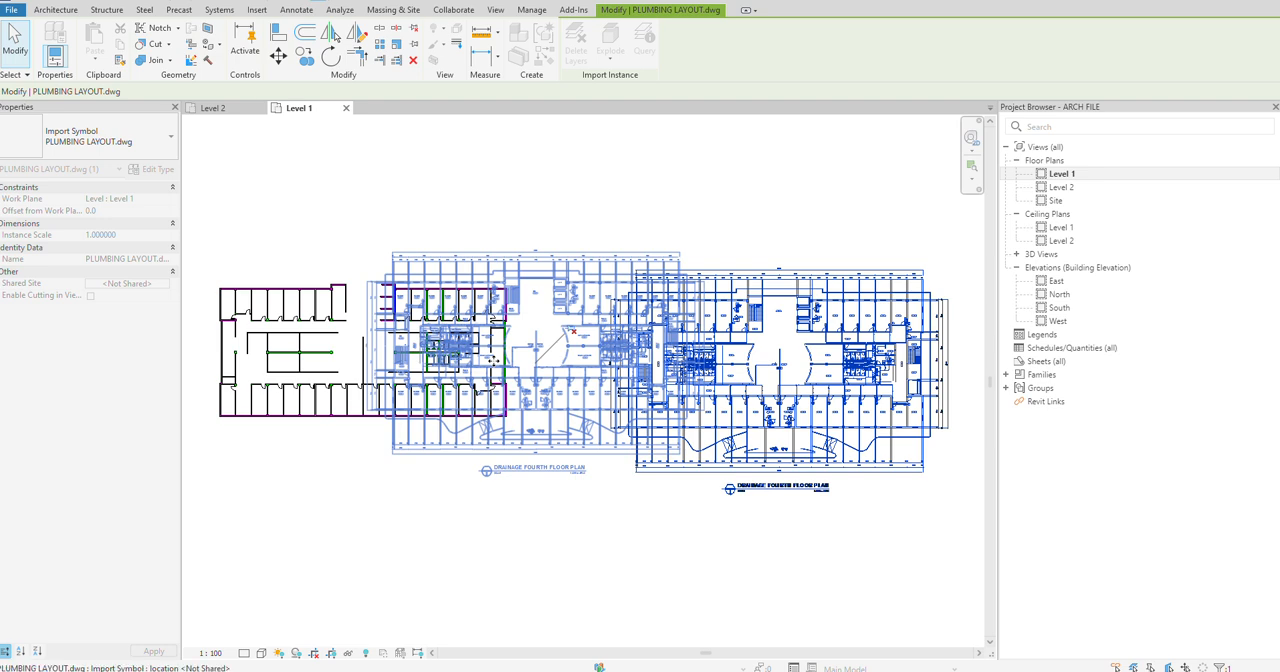
click(450, 185)
scroll(365, 300, up, 4)
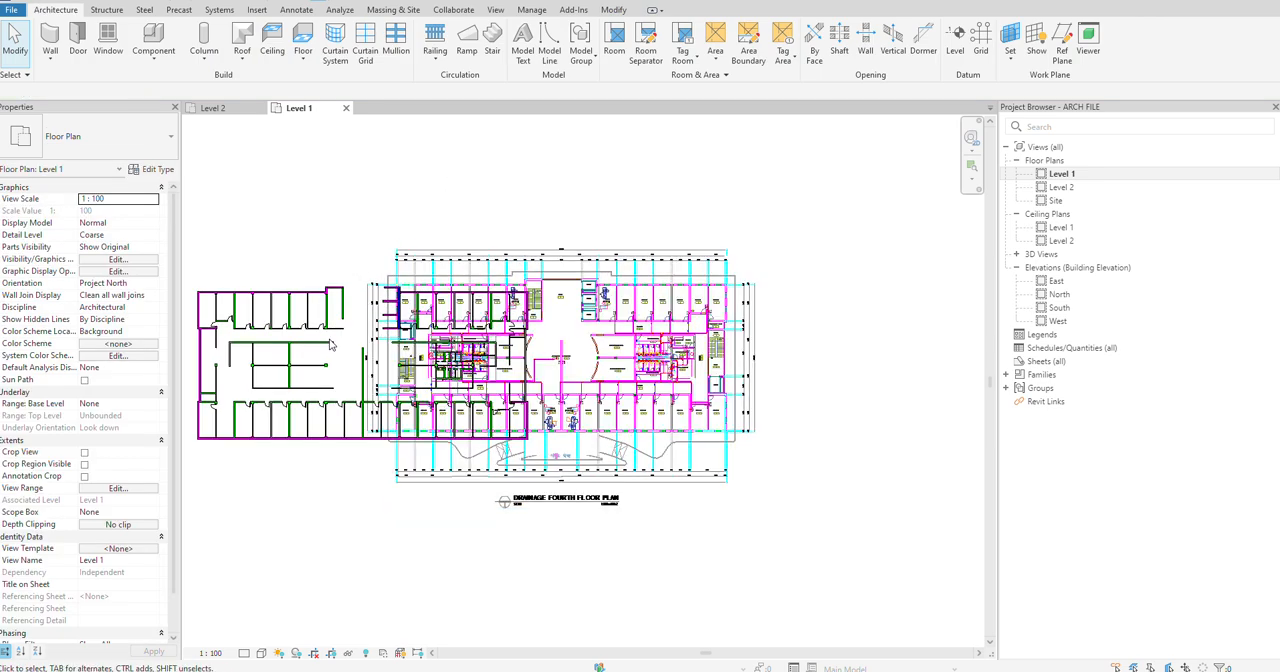
scroll(530, 318, down, 5)
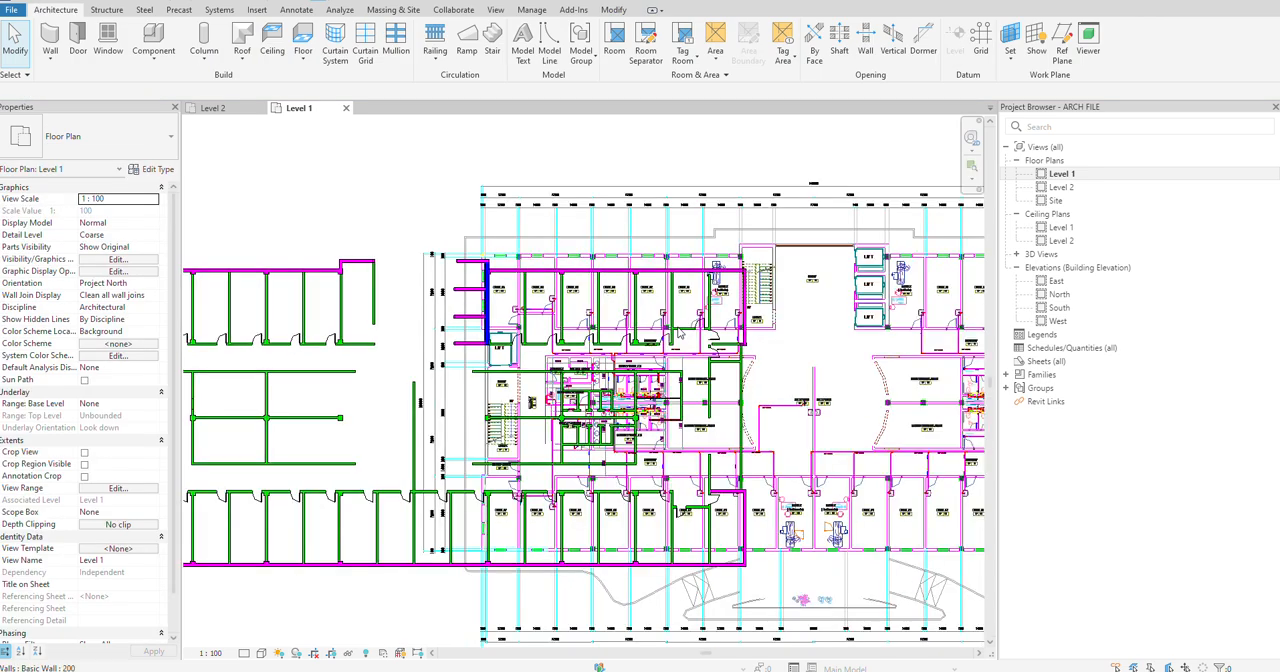
scroll(707, 343, up, 1)
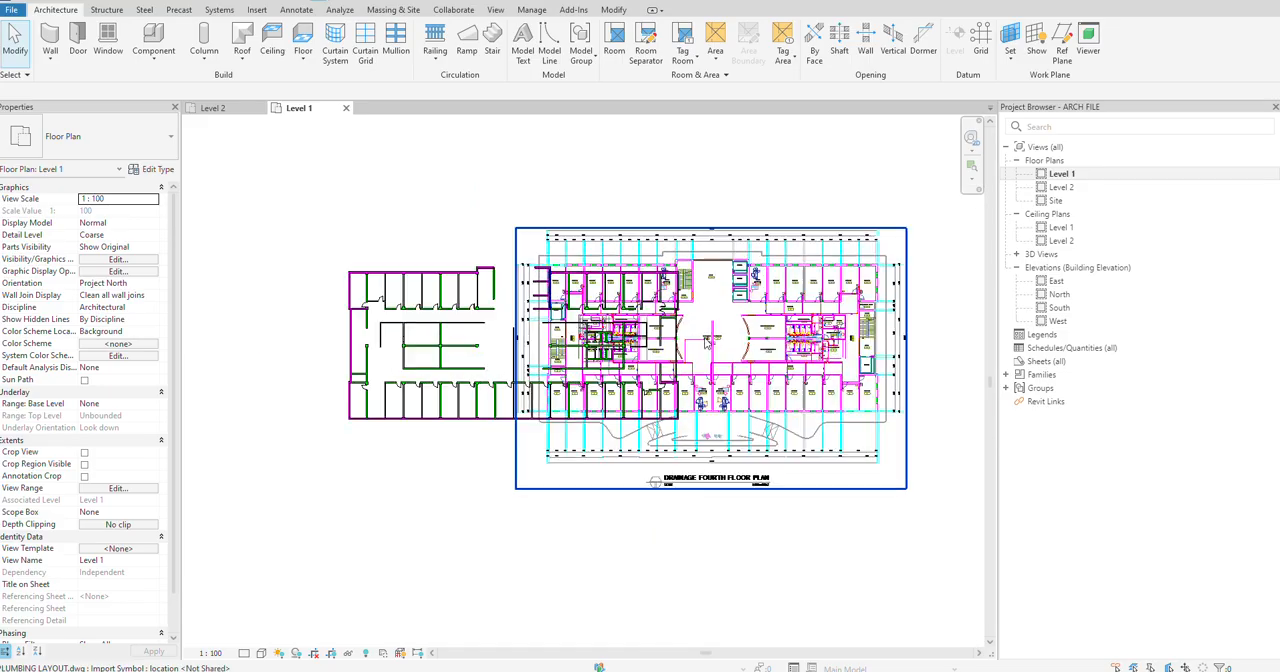
Step: Move the linked plumbing drawing off the floor plan so it stands clear just east of the building
click(724, 324)
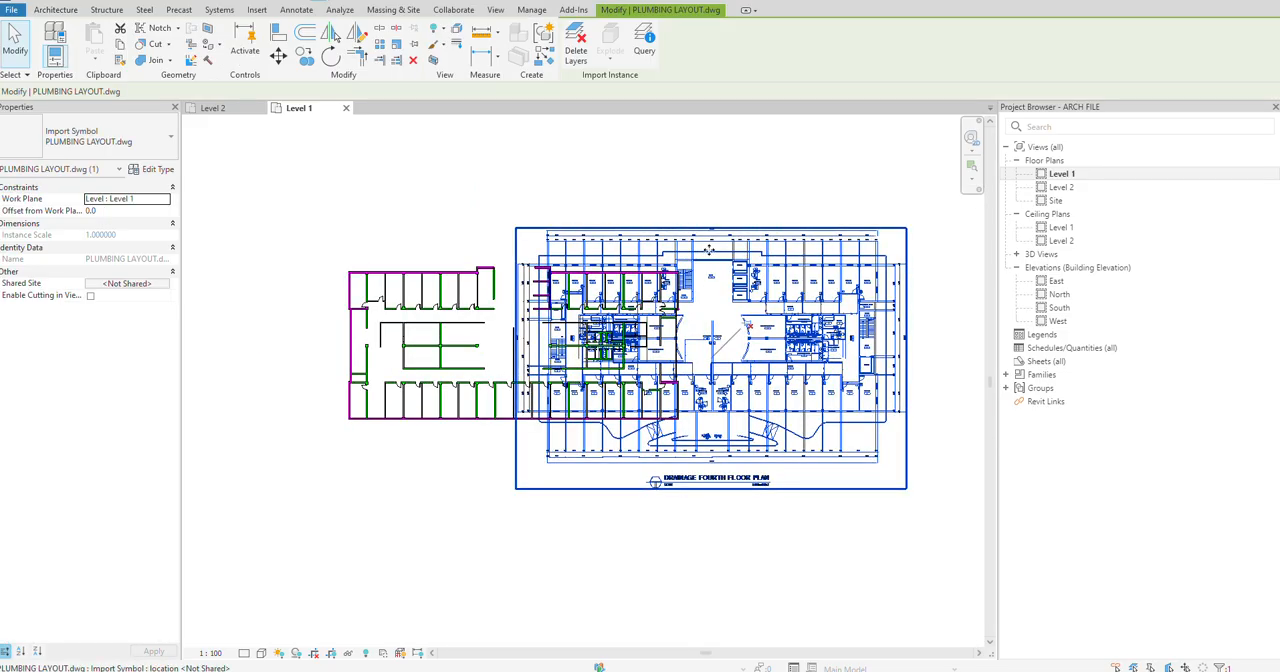
drag(800, 184, 826, 197)
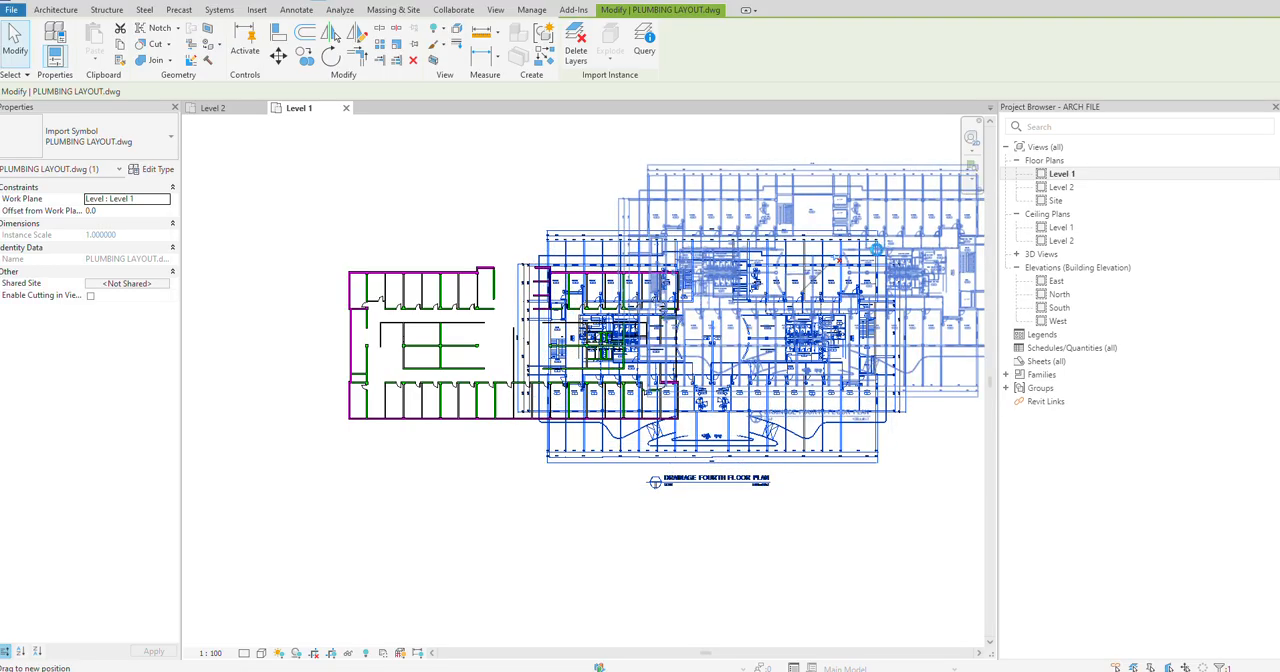
drag(876, 250, 911, 312)
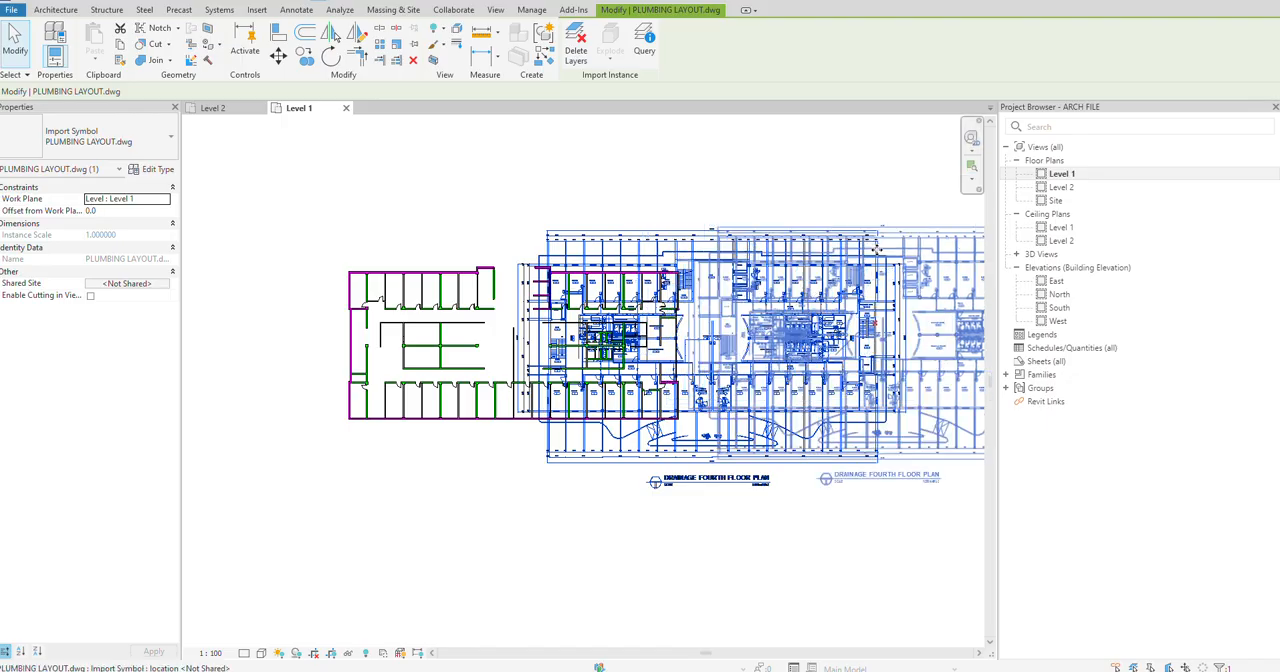
click(484, 136)
scroll(304, 238, up, 2)
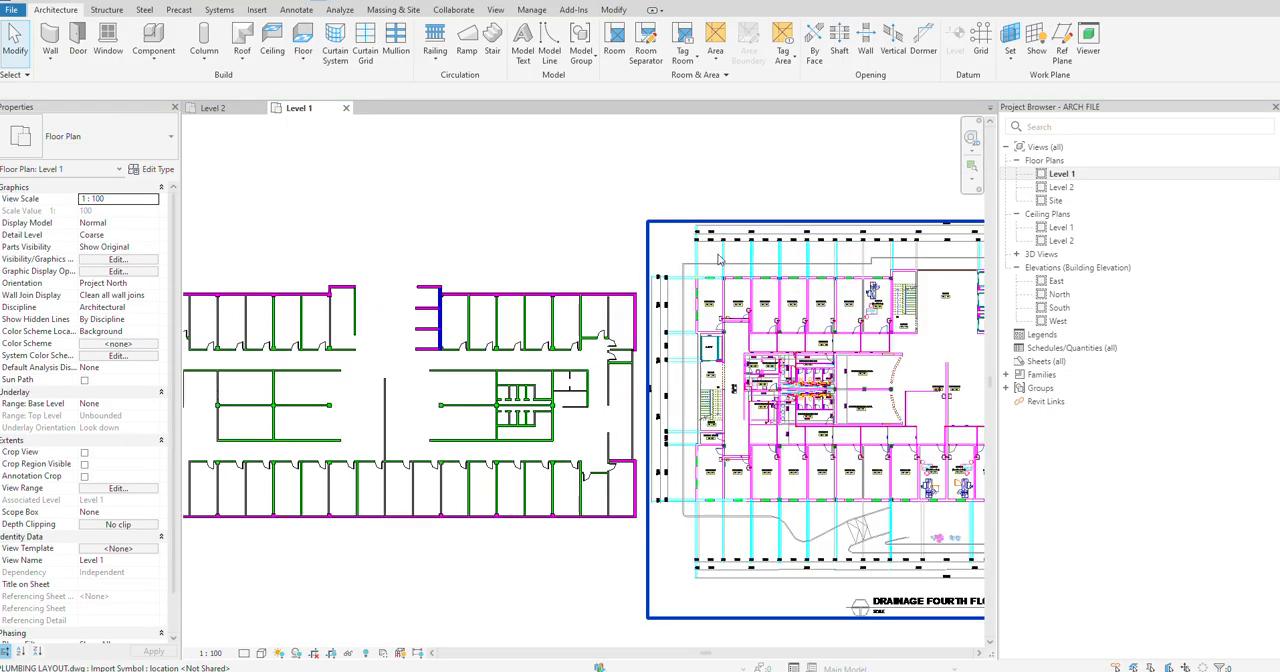
middle_drag(304, 238, 566, 234)
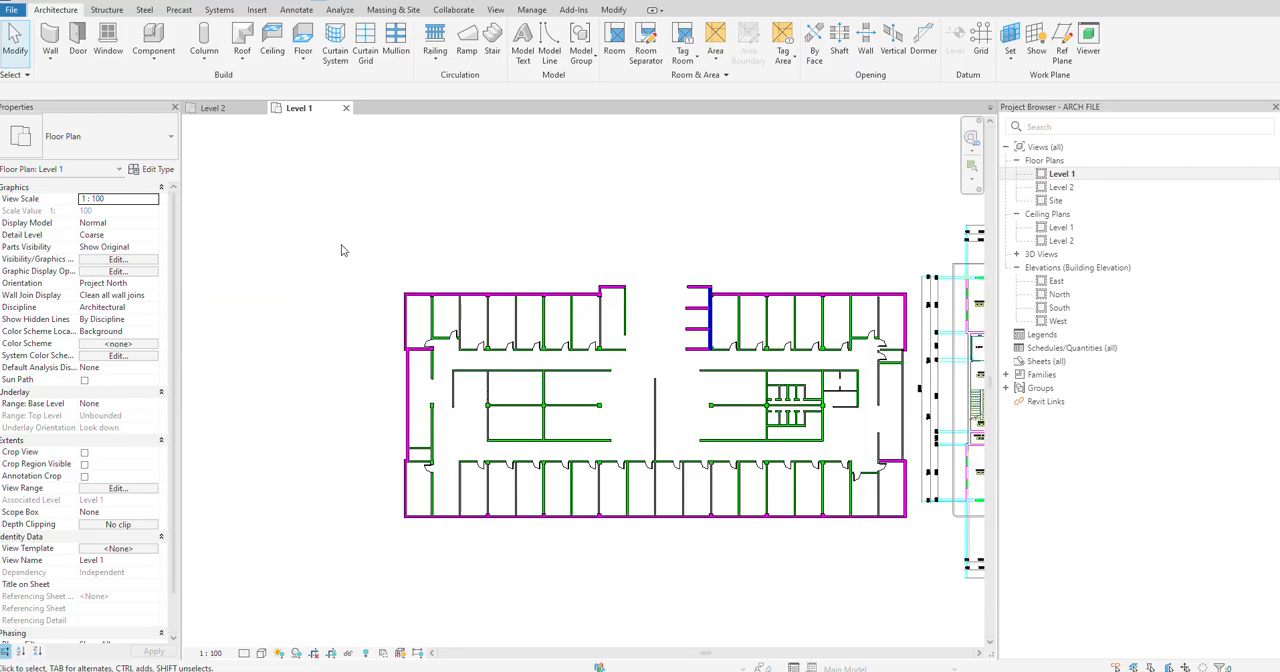
Step: Align the plumbing drawing's upper exterior wall line with the outer face of the building's upper exterior wall
key(a)
key(l)
scroll(480, 290, up, 2)
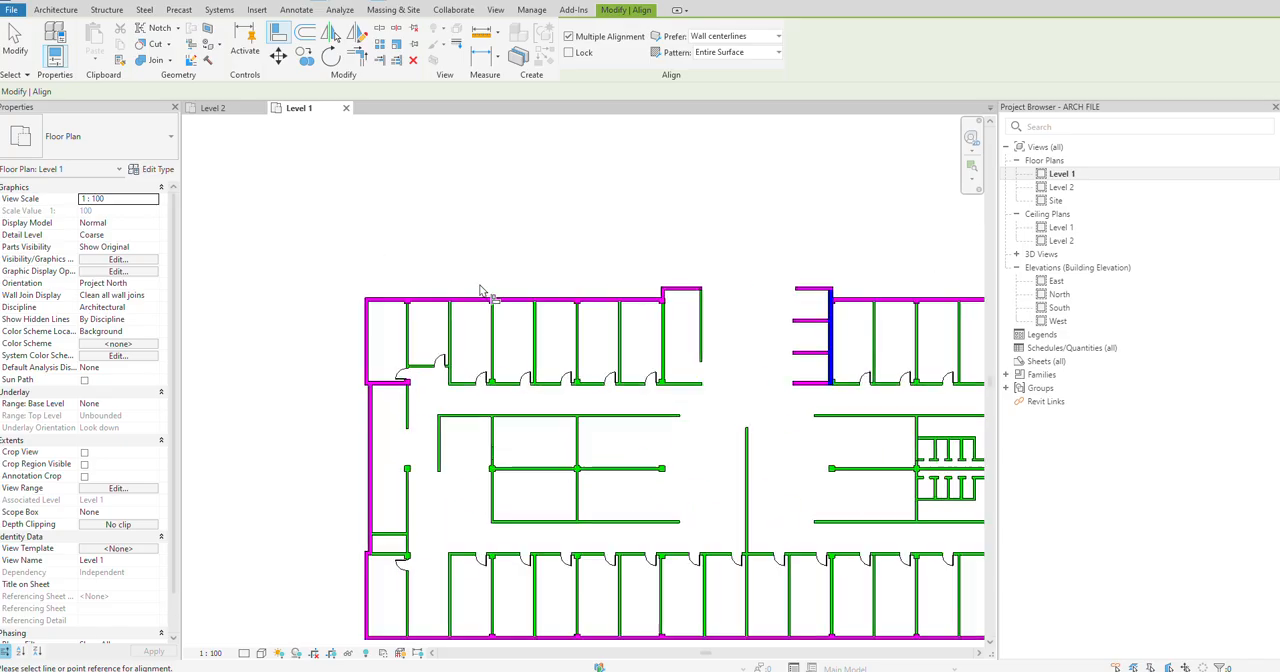
scroll(480, 290, up, 2)
scroll(452, 305, down, 6)
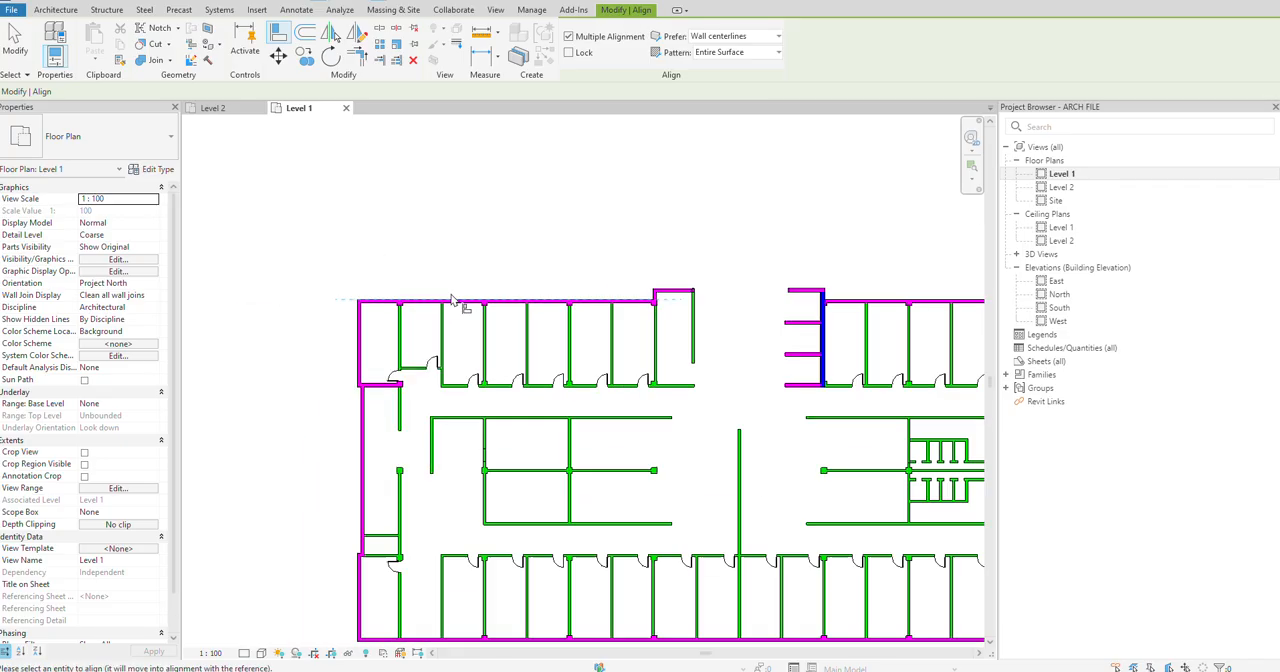
scroll(703, 316, up, 8)
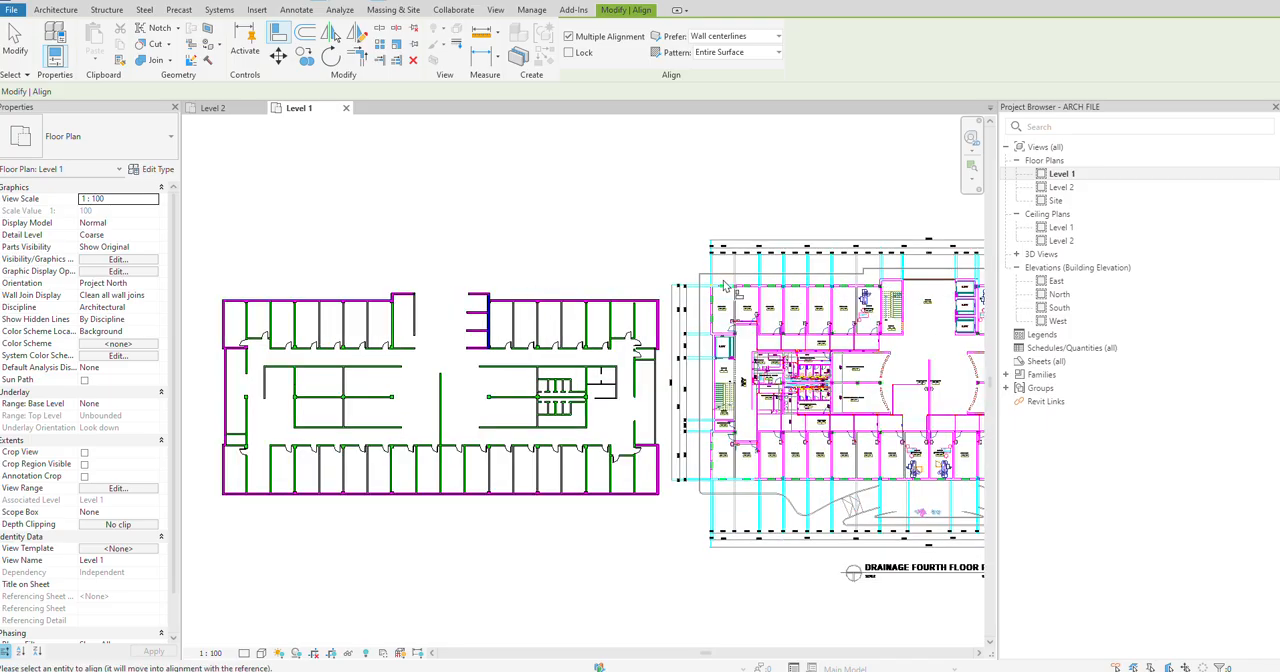
click(703, 316)
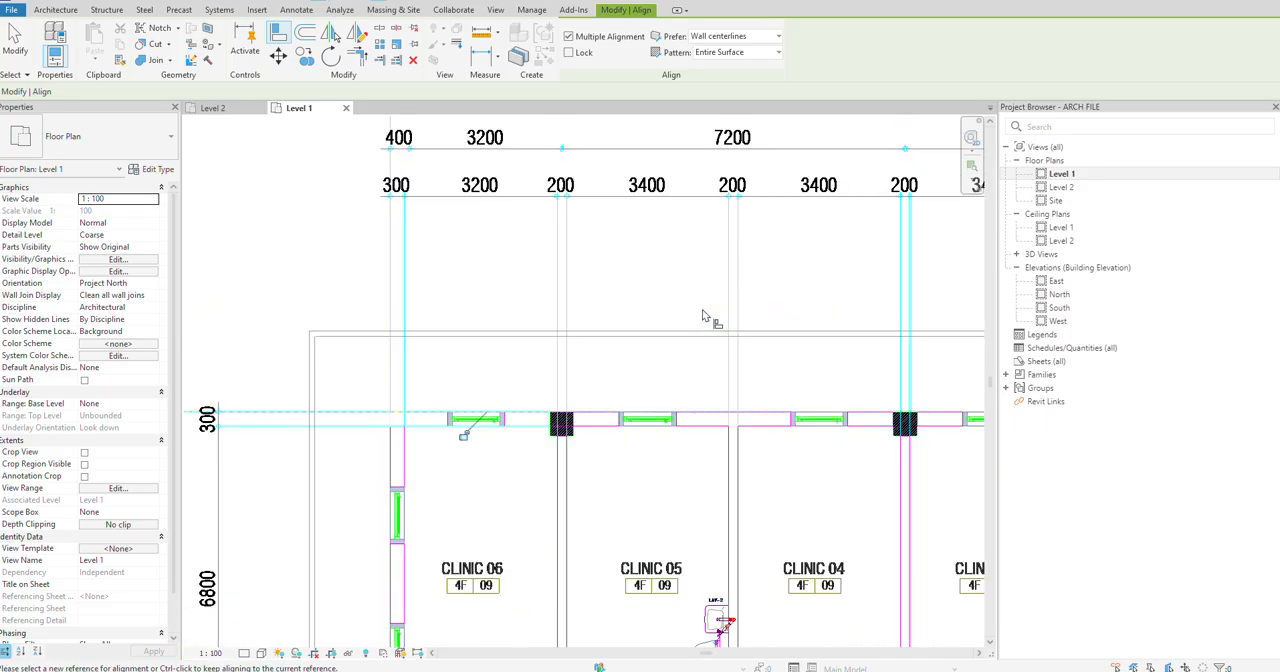
scroll(611, 317, down, 6)
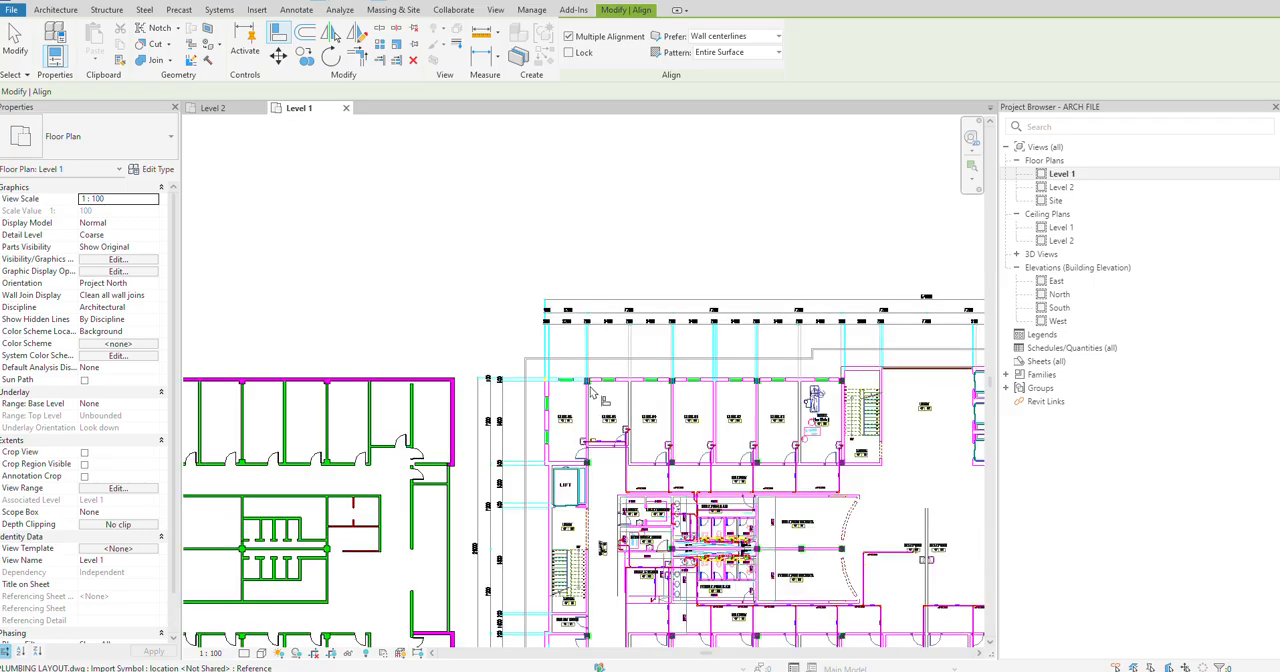
Step: Align the plumbing drawing's left exterior wall line with the outer face of the building's left exterior wall, and end the Align command
scroll(390, 350, up, 6)
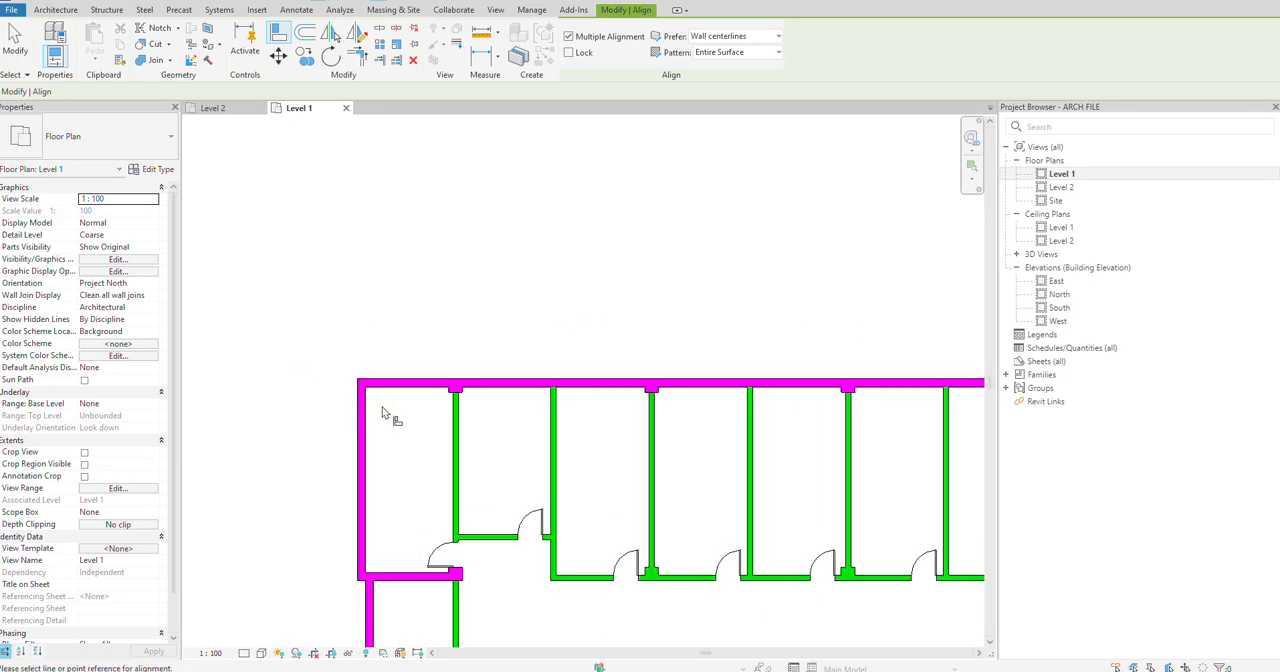
scroll(366, 446, down, 5)
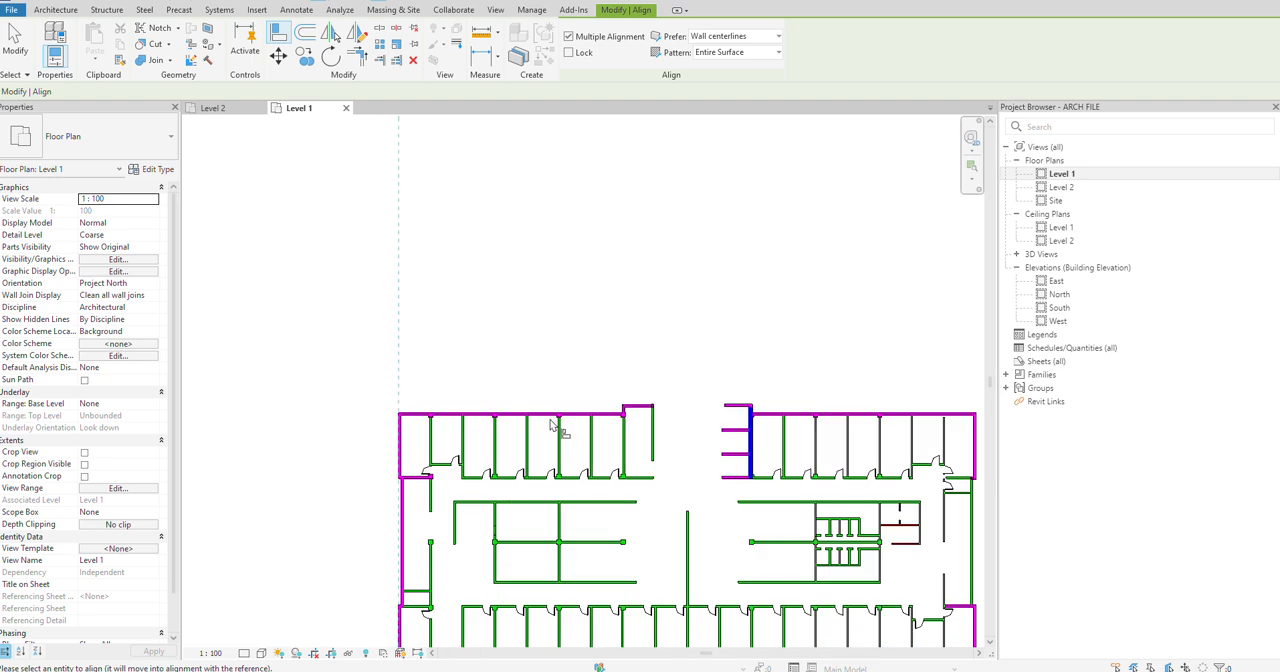
middle_drag(552, 374, 360, 329)
scroll(606, 372, up, 5)
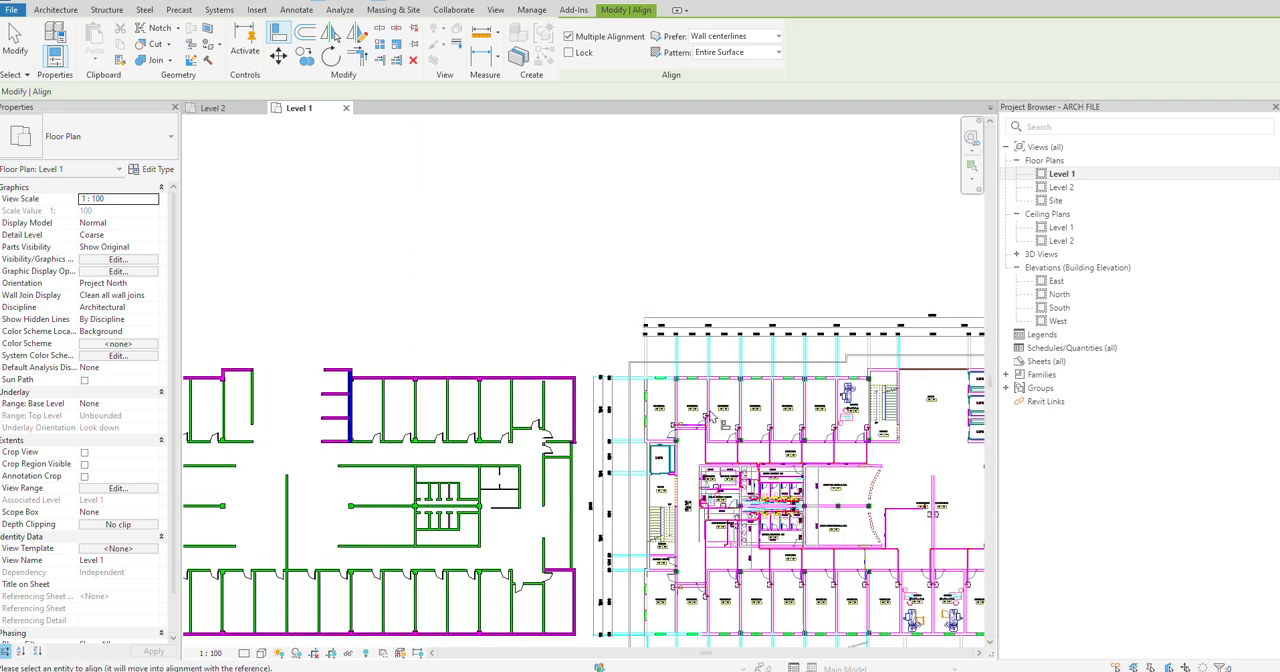
click(668, 448)
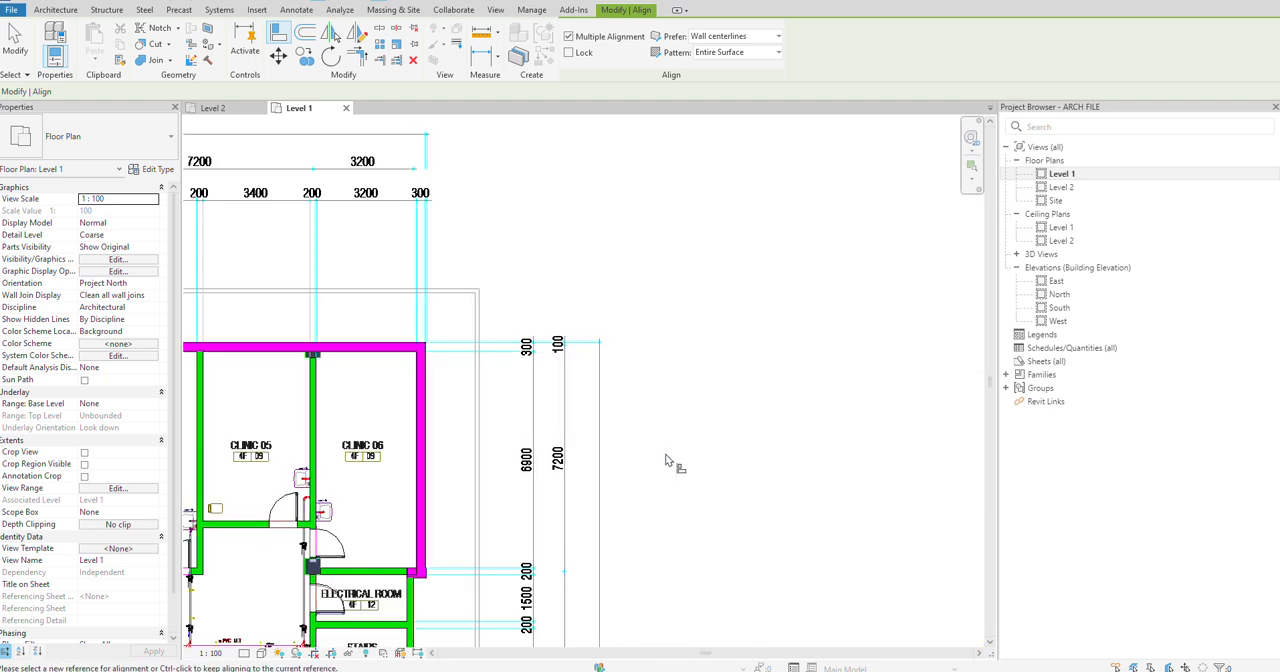
scroll(663, 349, down, 5)
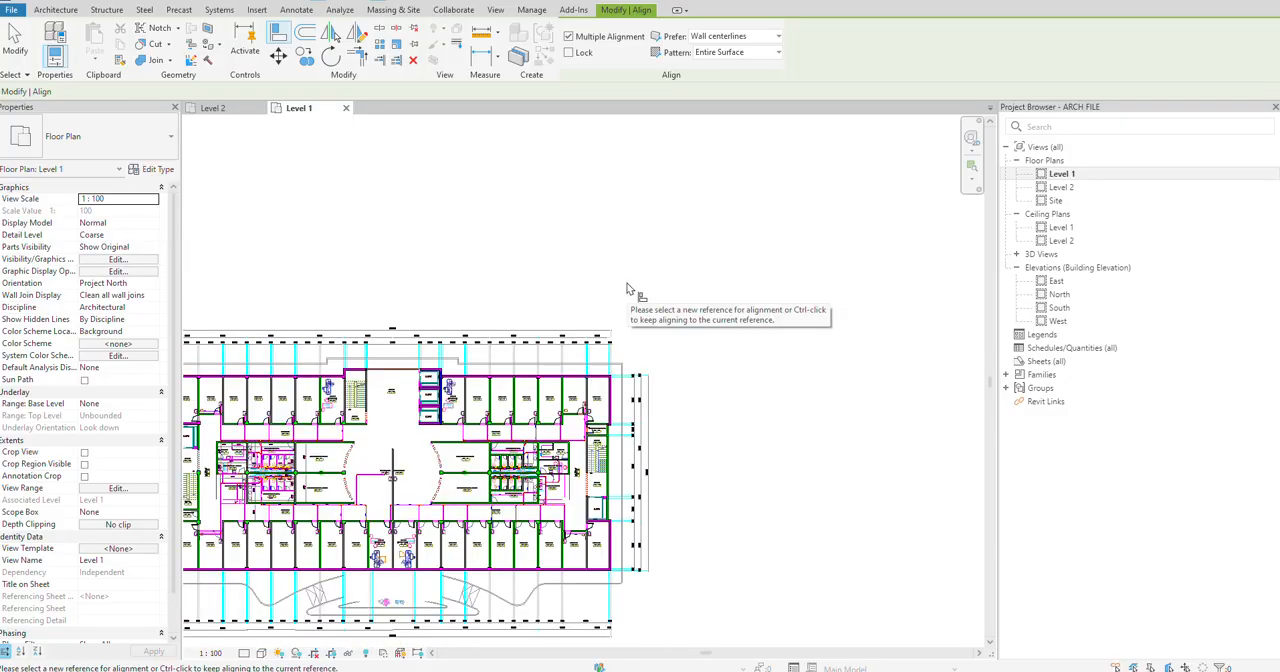
scroll(627, 289, down, 1)
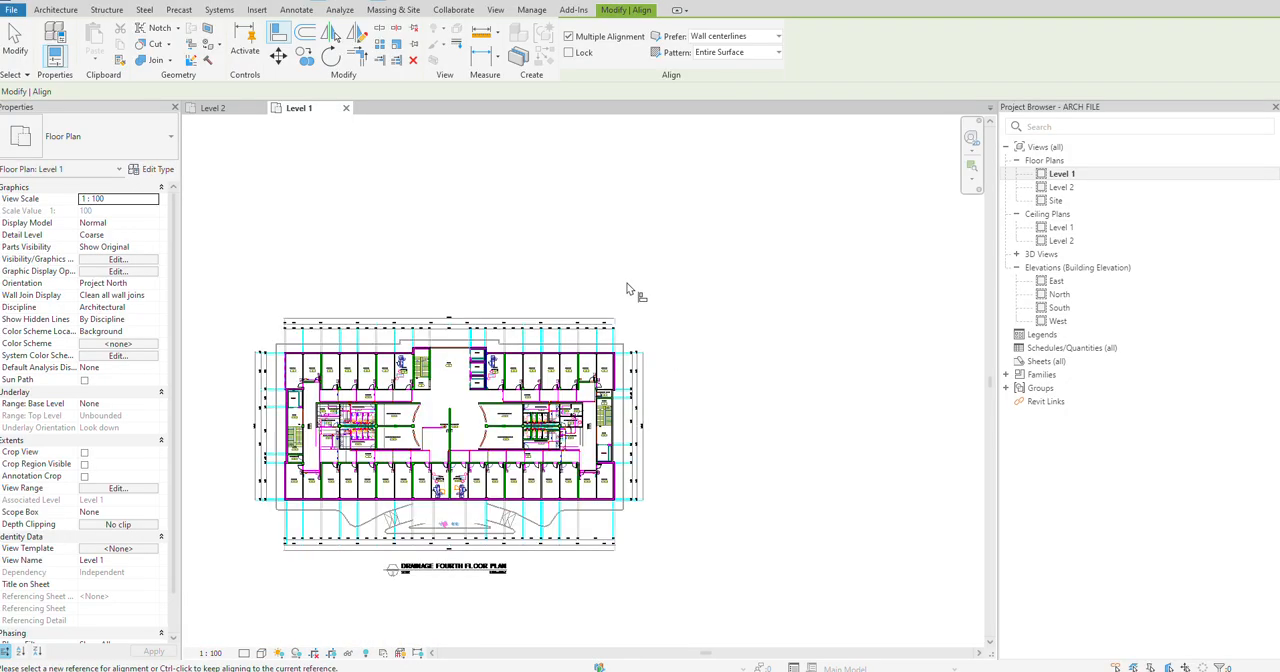
key(Escape)
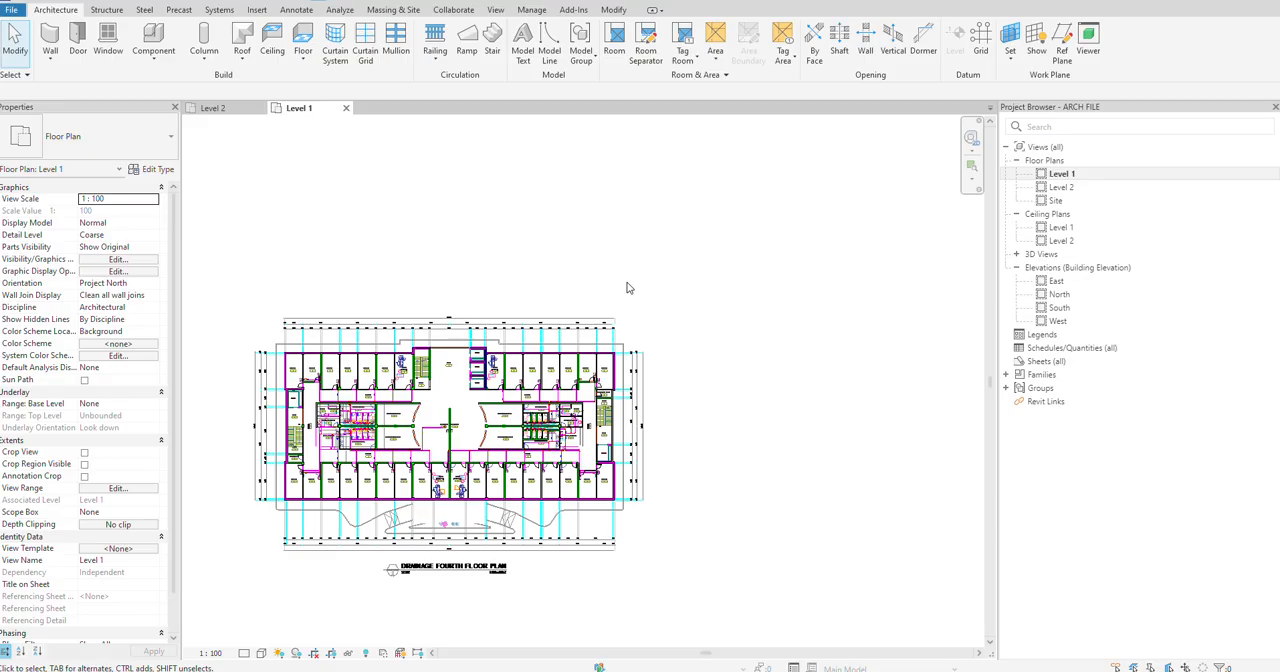
Step: Examine the overlaid plumbing drawing against the building walls, closing in on the drainage piping and cubicles of the Male Public CR
middle_click(457, 280)
middle_click(457, 280)
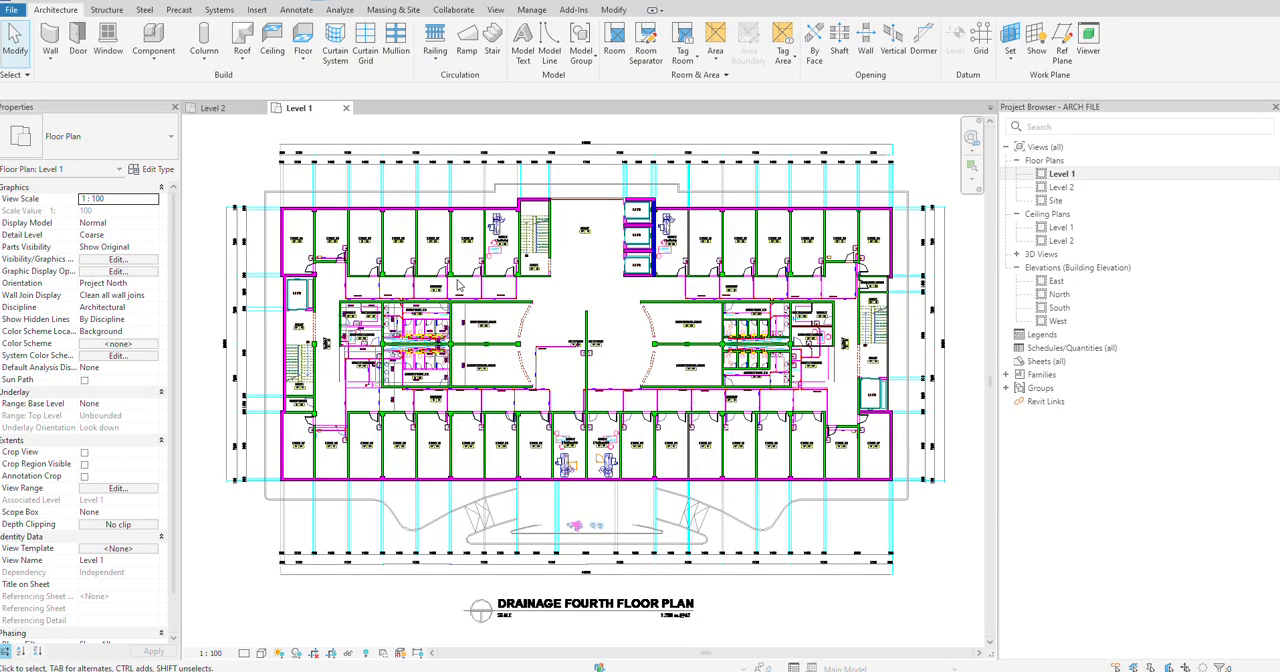
scroll(462, 365, up, 2)
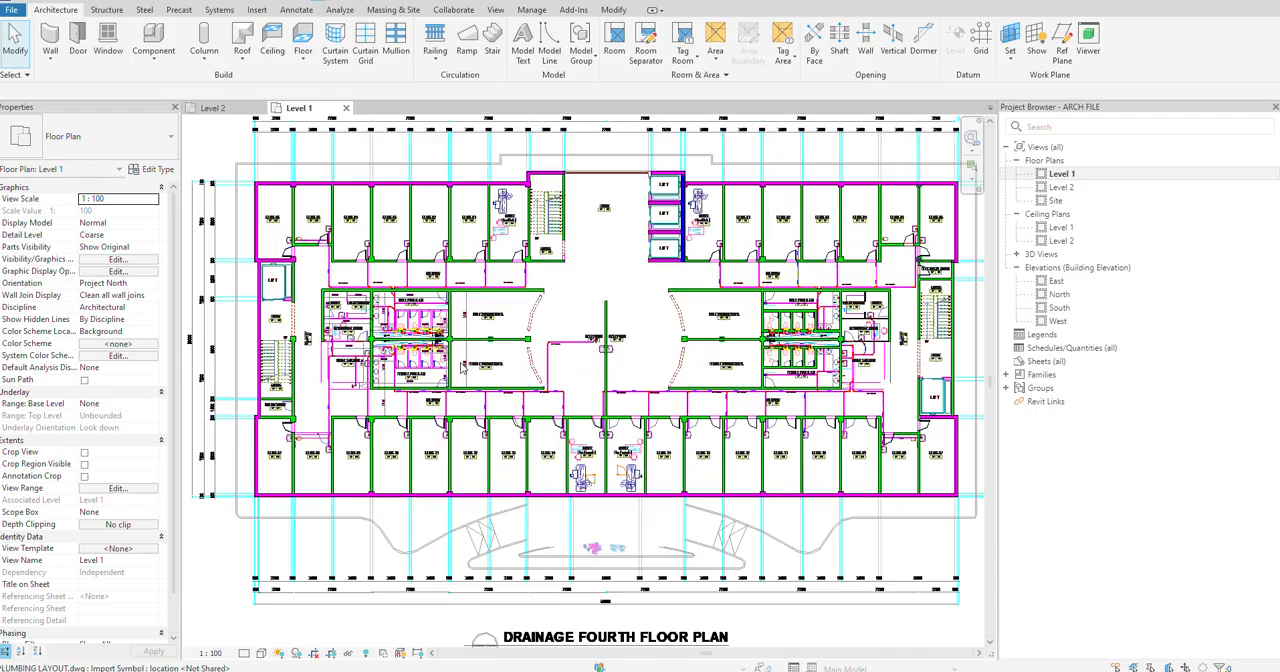
scroll(462, 365, up, 1)
scroll(462, 365, up, 4)
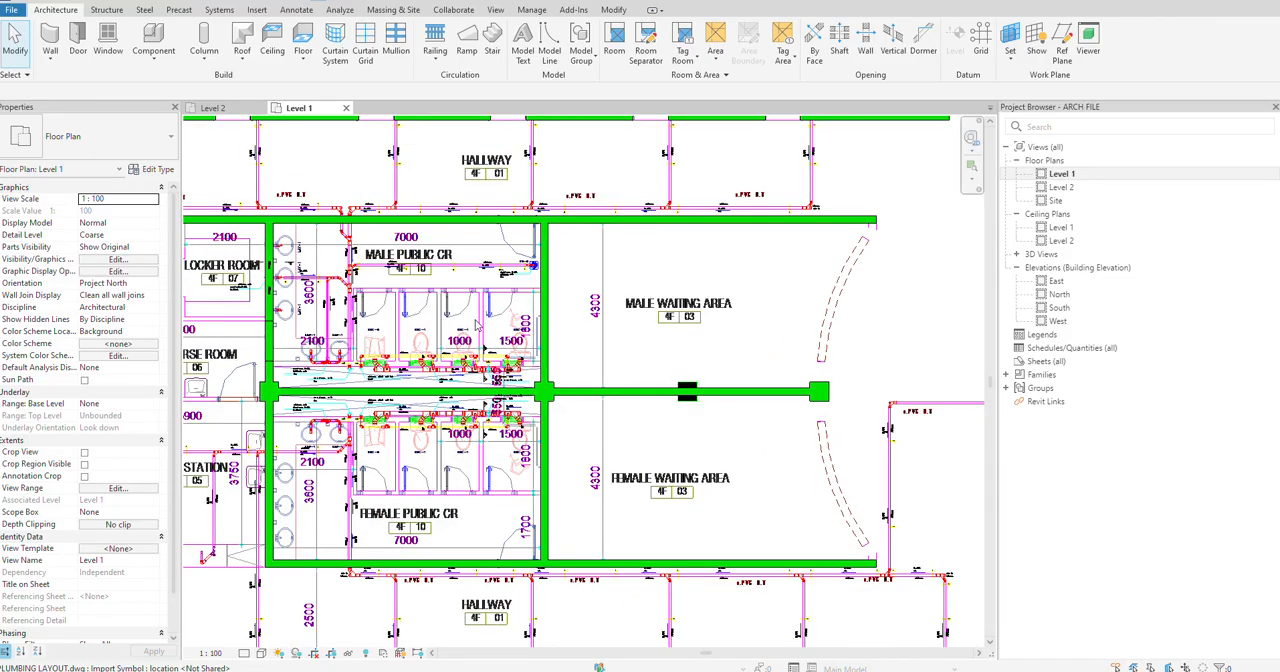
scroll(393, 330, down, 1)
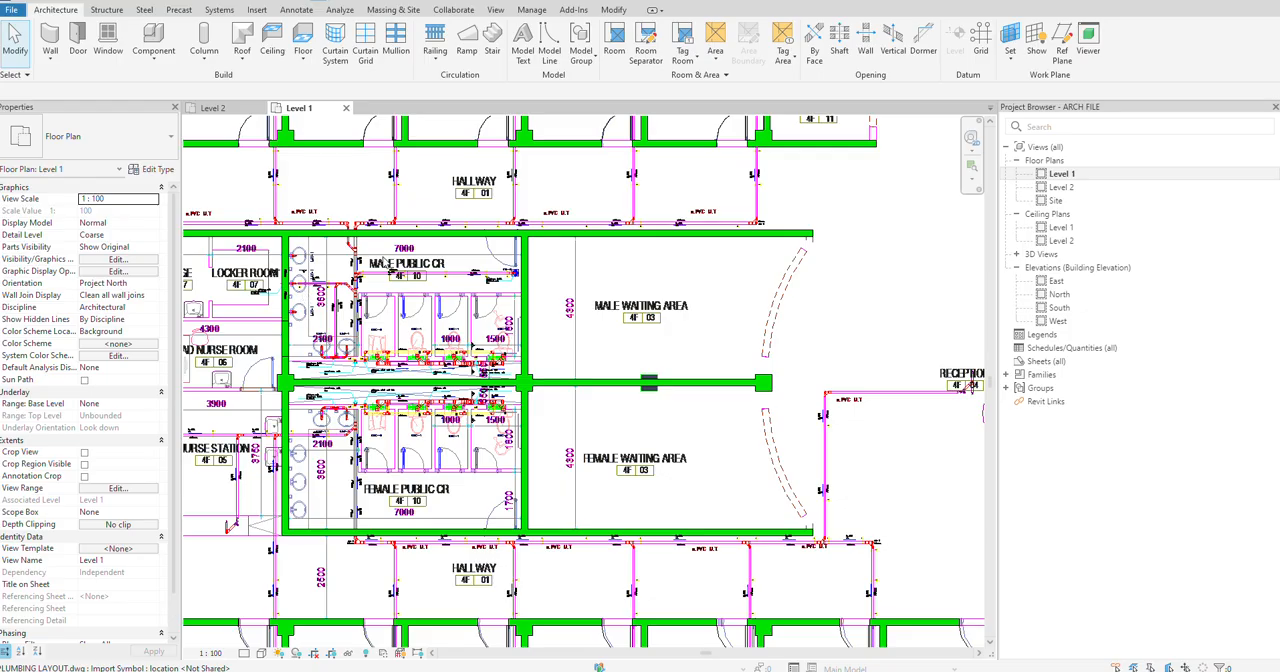
scroll(381, 263, up, 2)
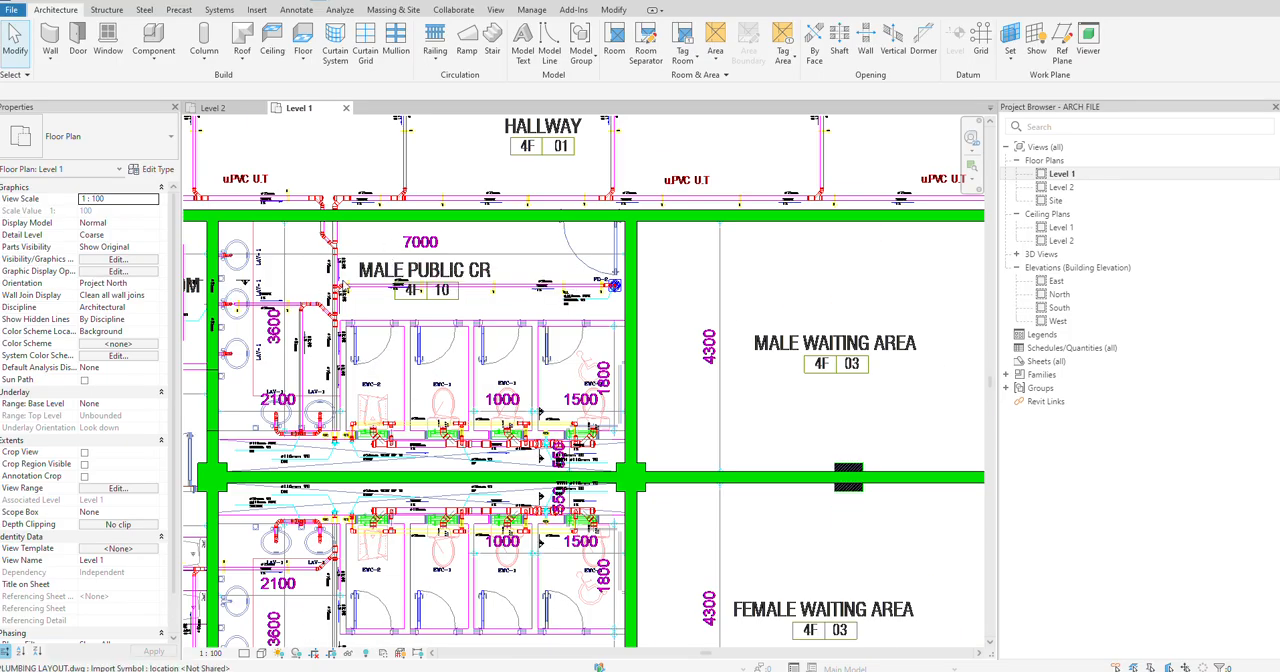
scroll(417, 310, up, 1)
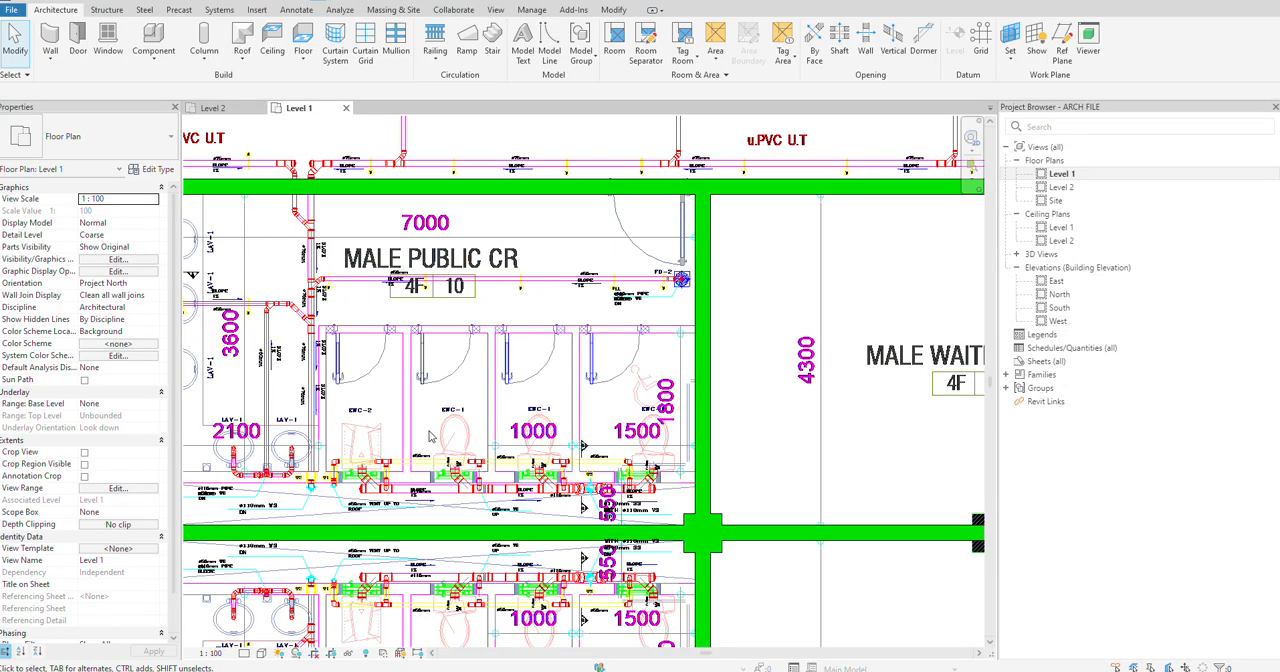
Step: Measure the thickness of the toilet cubicle partition between EWC-2 and EWC-1 in the Male Public CR
click(207, 3)
scroll(400, 383, up, 2)
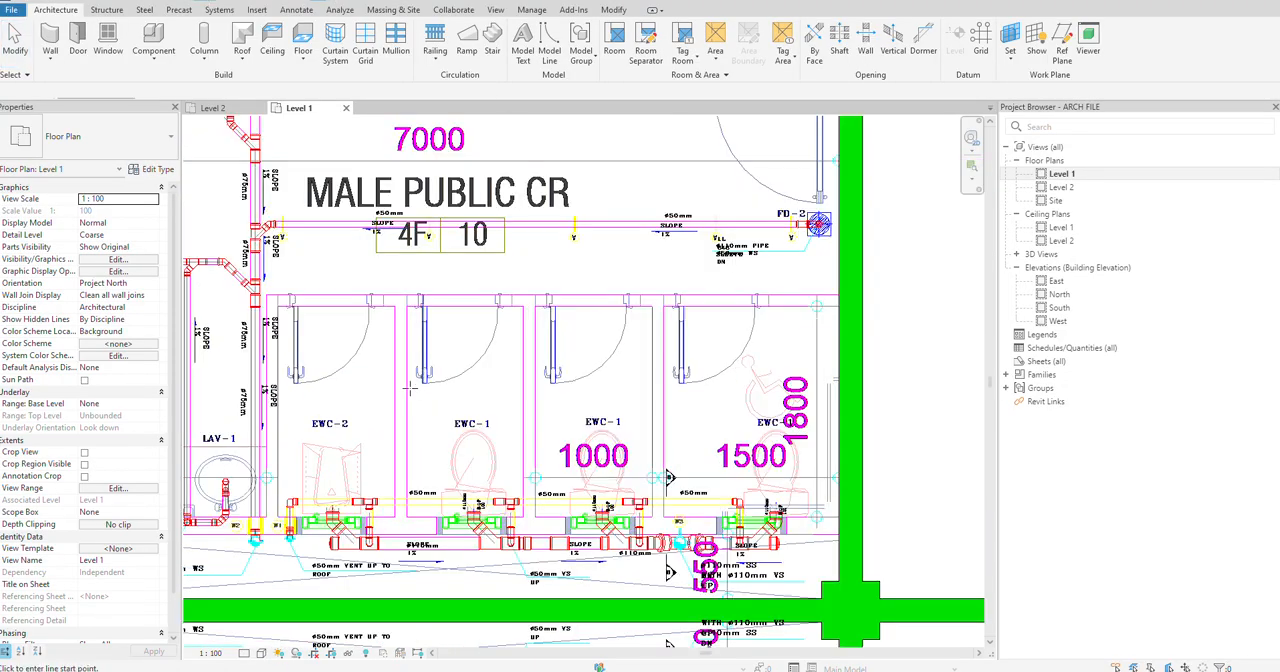
click(393, 385)
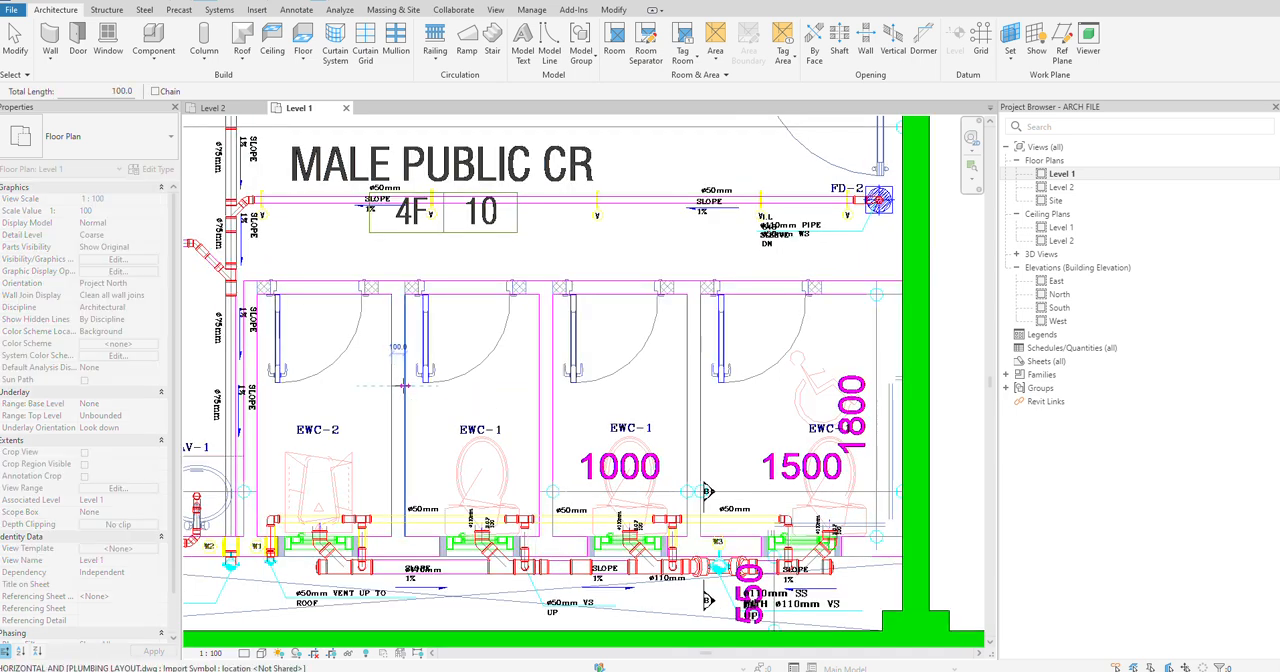
scroll(404, 385, down, 1)
key(Escape)
key(Escape)
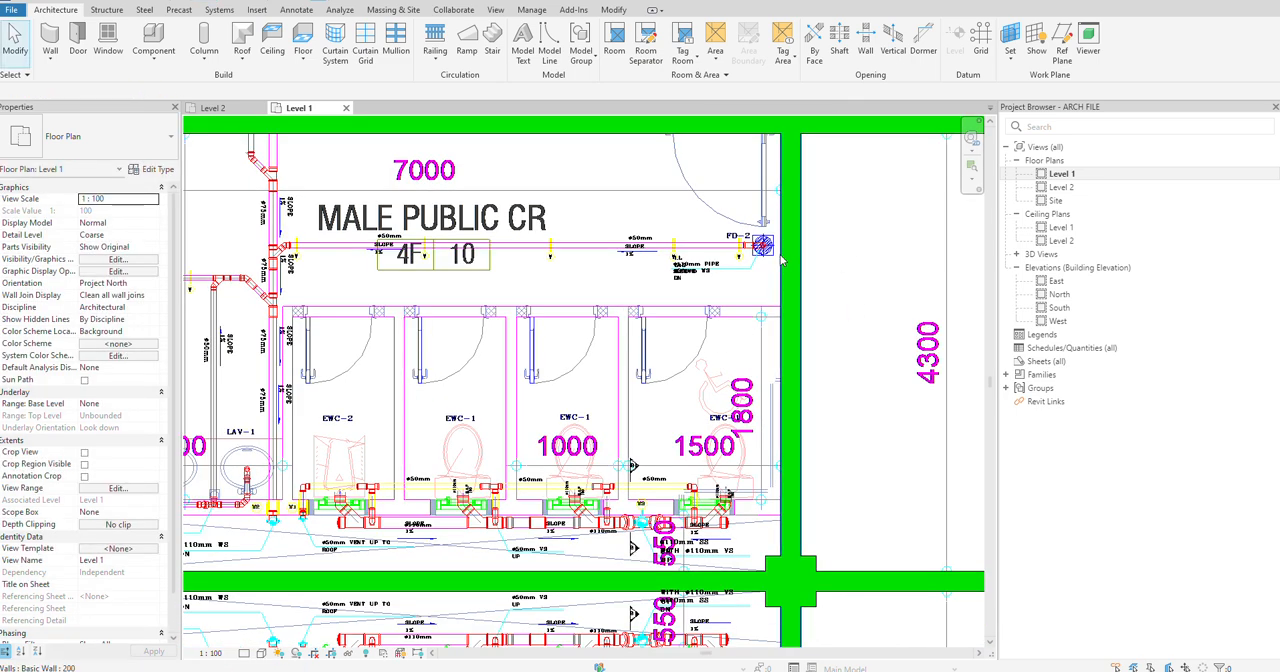
Step: Select the wall between the Male Public CR and the waiting area and try to duplicate its type under the name 100
click(783, 261)
key(Escape)
click(783, 261)
click(141, 172)
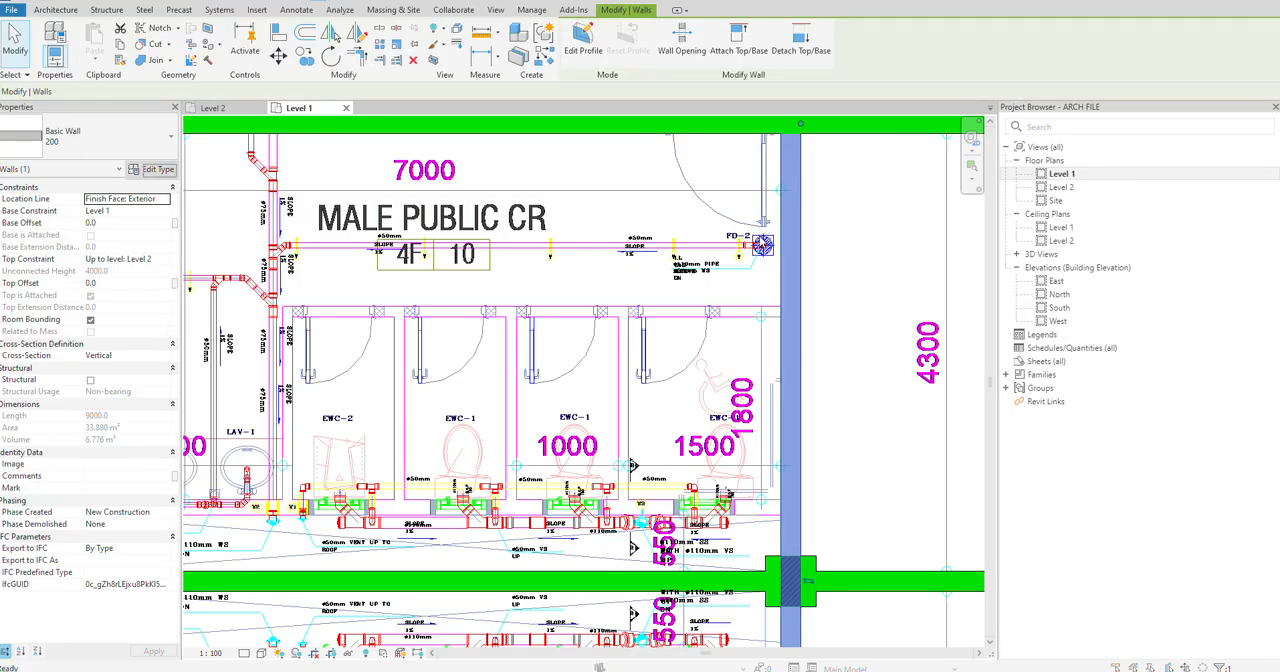
click(605, 151)
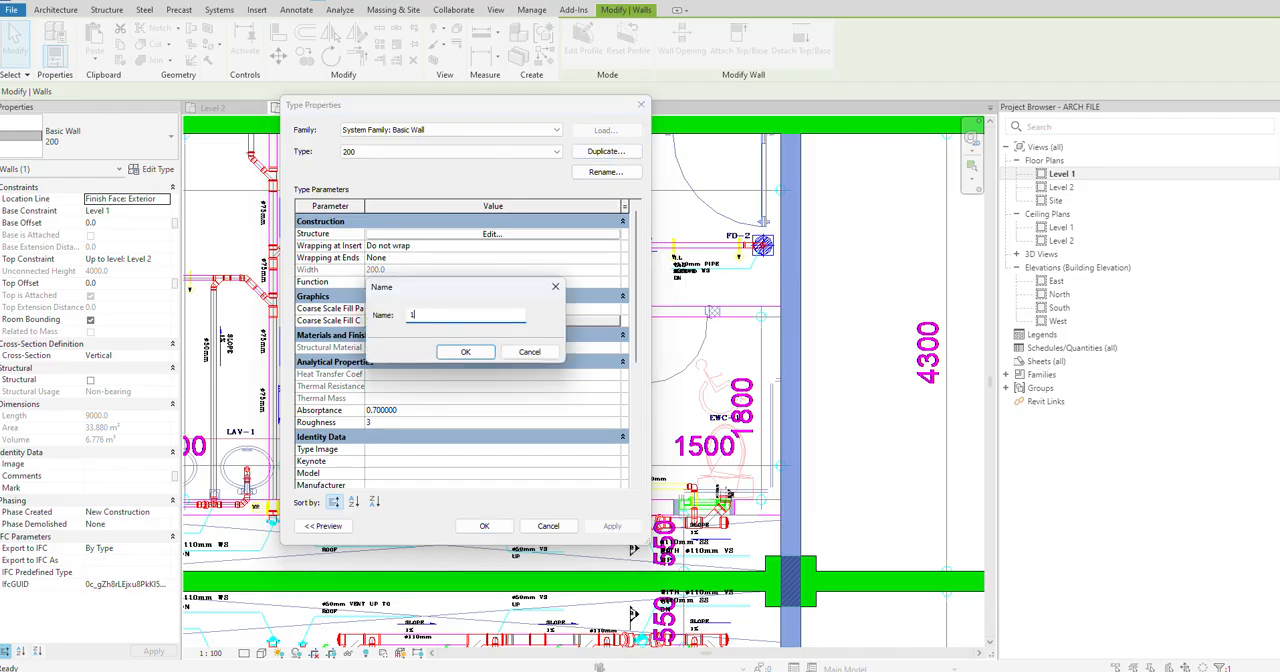
click(465, 352)
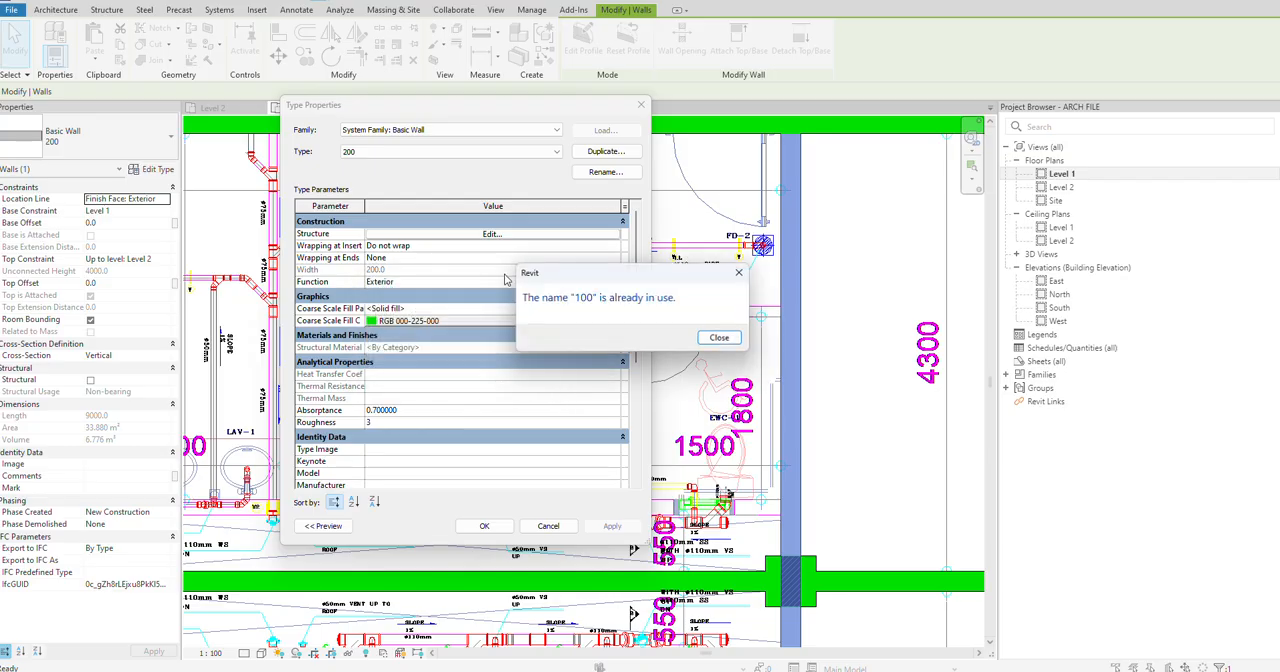
click(716, 338)
Step: Try switching the selected wall beside the Male Public CR to the existing type 100
click(495, 153)
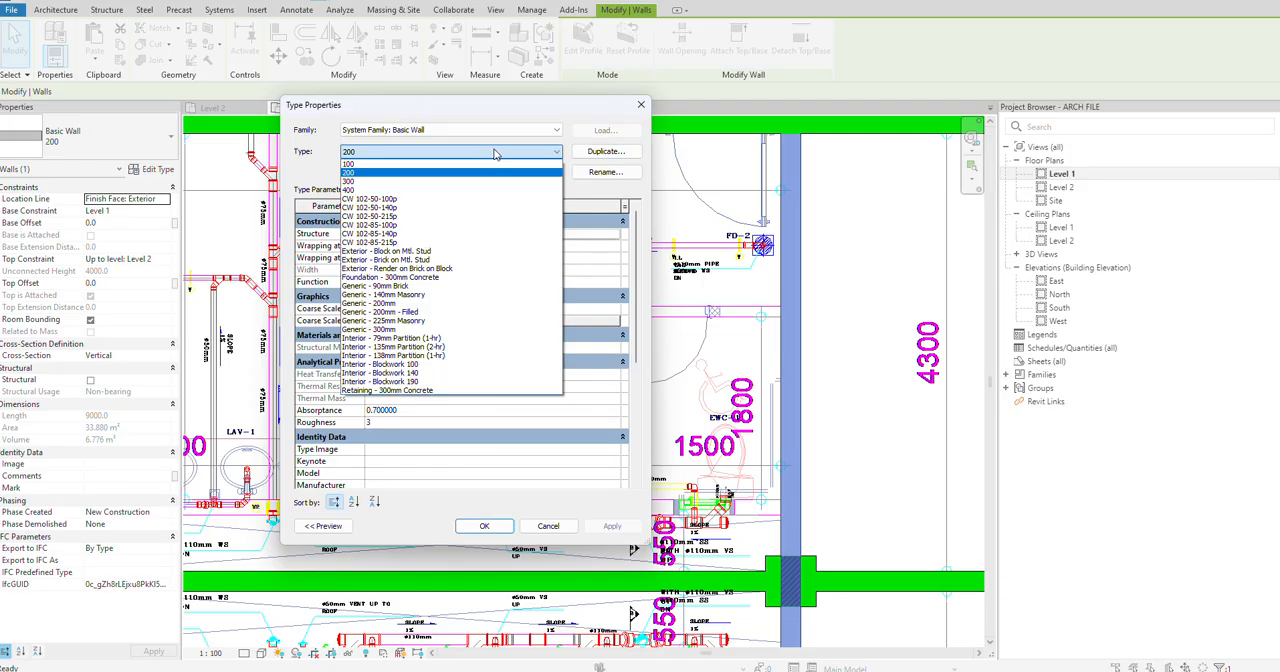
click(378, 164)
click(485, 527)
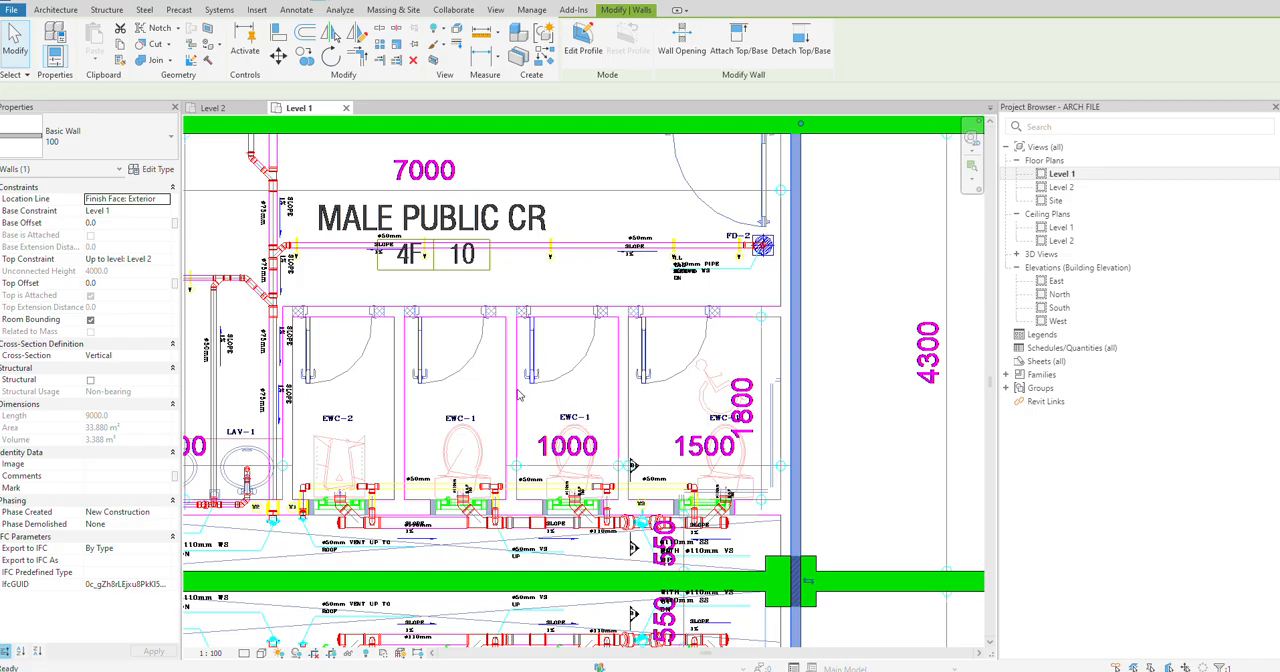
click(826, 297)
Step: Create a similar 200 wall about 420 mm long on the cubicle partition line between EWC-2 and the adjacent EWC-1
click(798, 296)
right_click(798, 296)
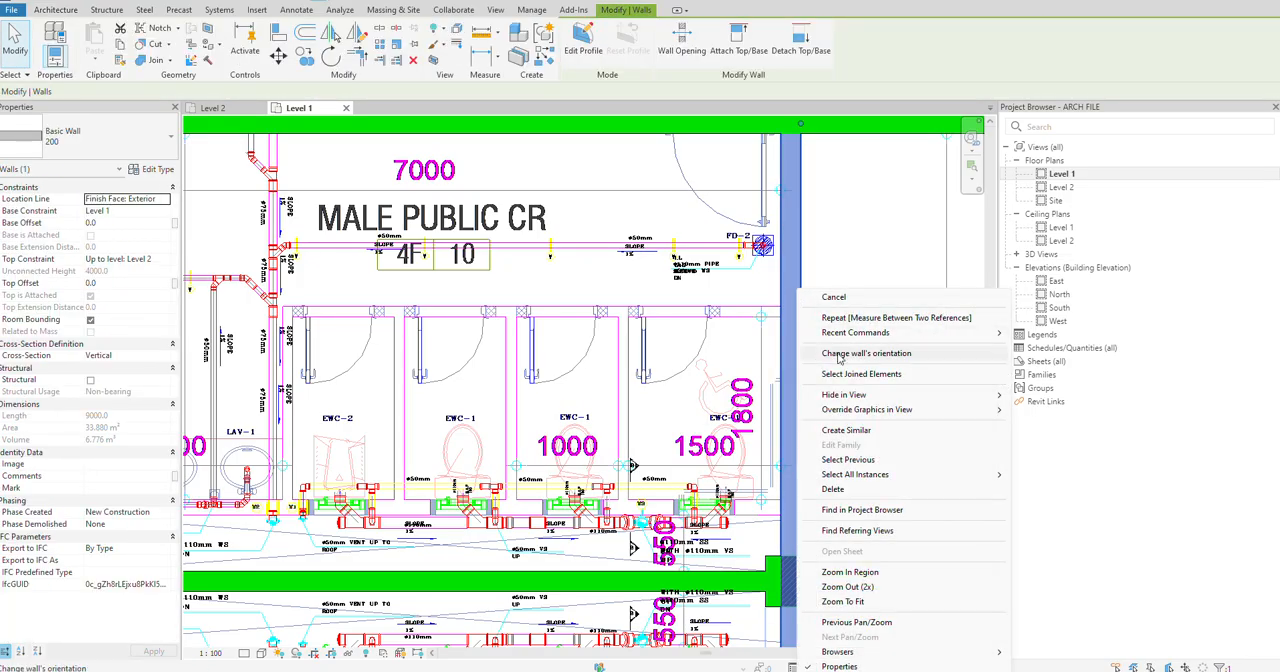
click(846, 430)
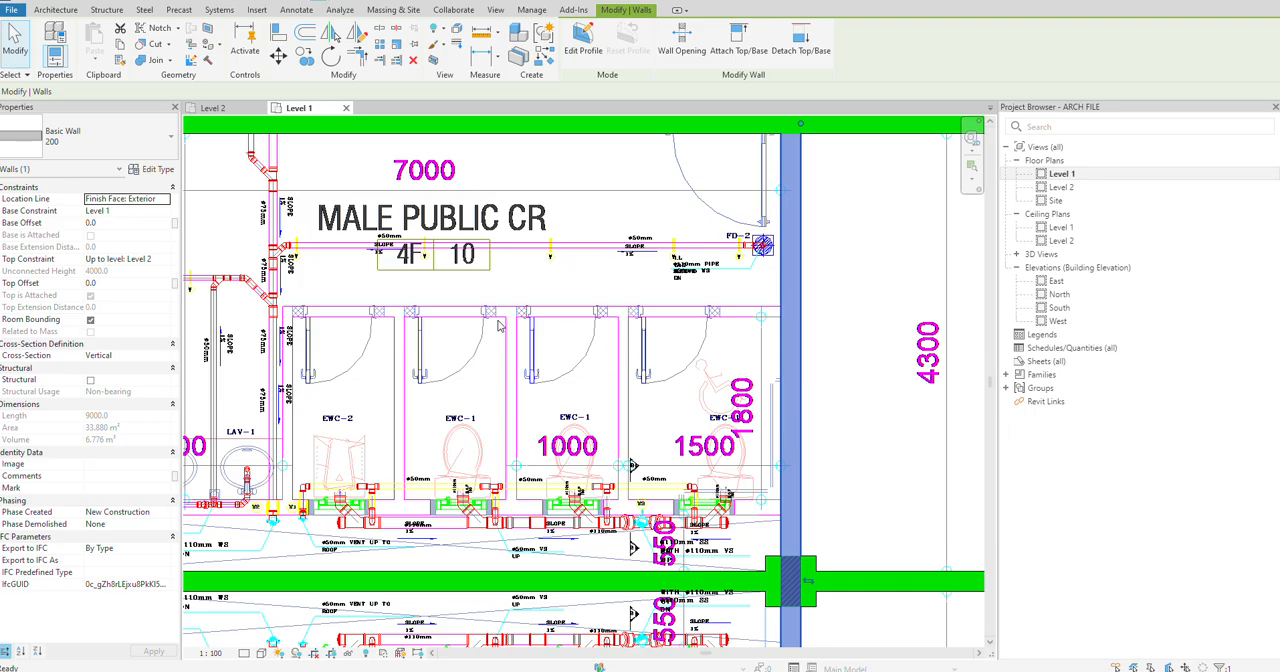
middle_drag(522, 317, 700, 296)
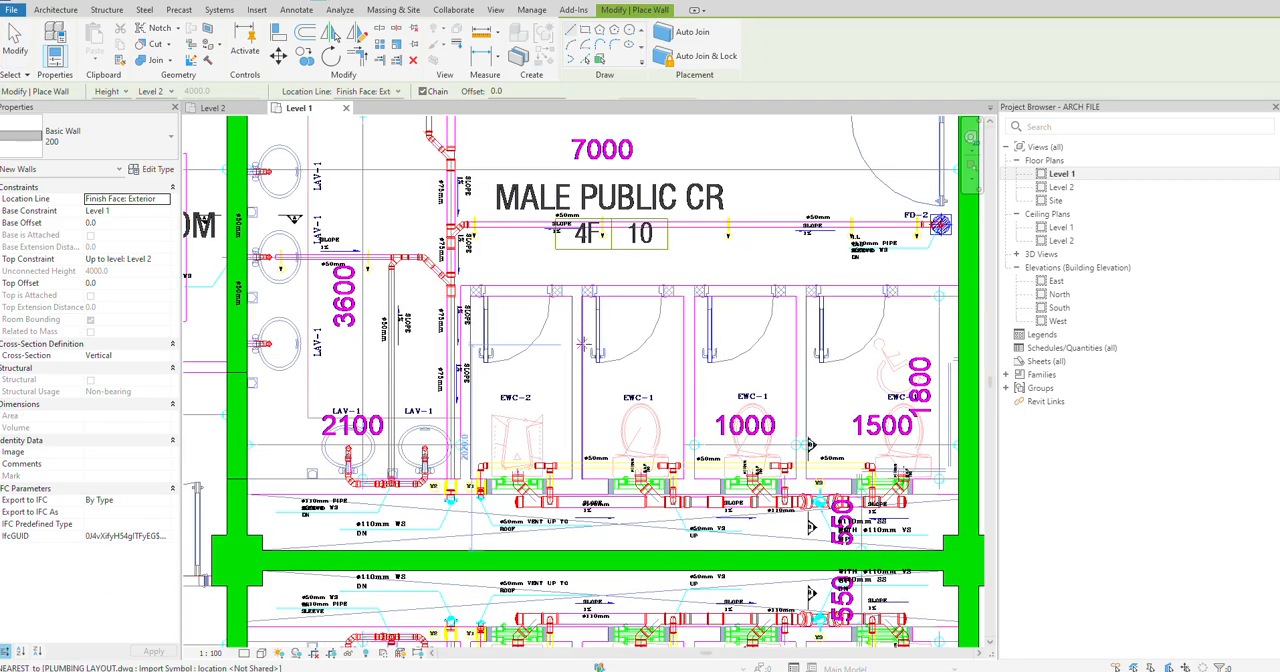
click(584, 347)
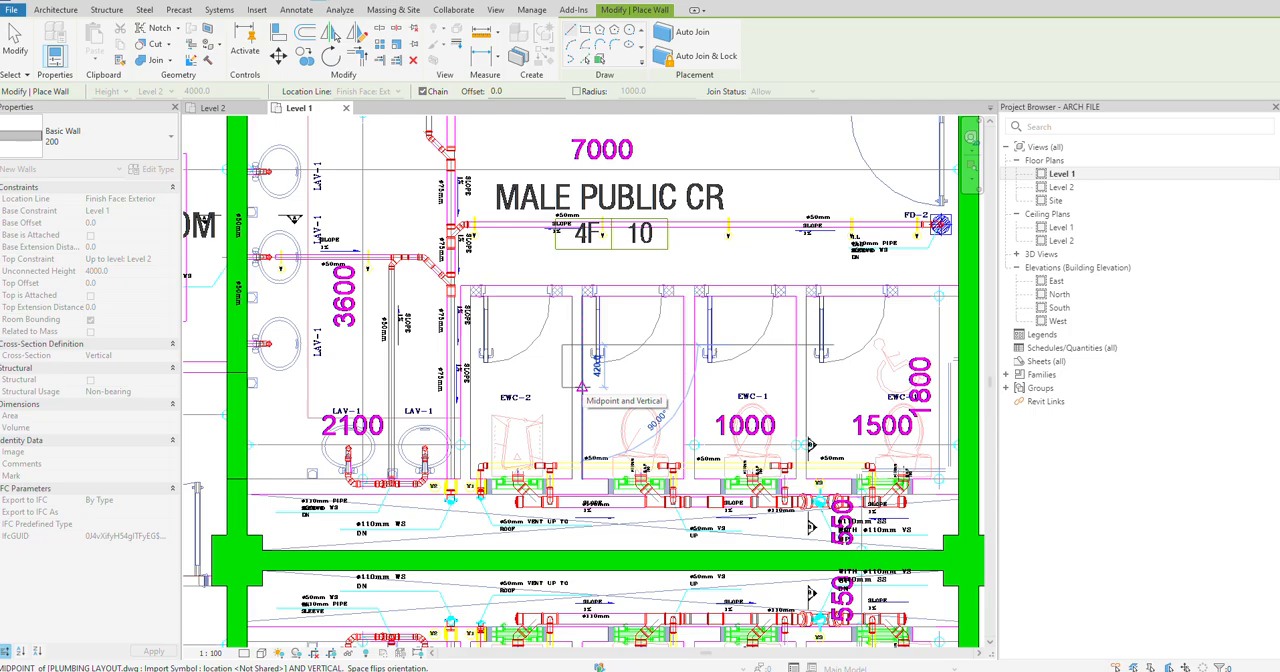
click(582, 386)
key(Escape)
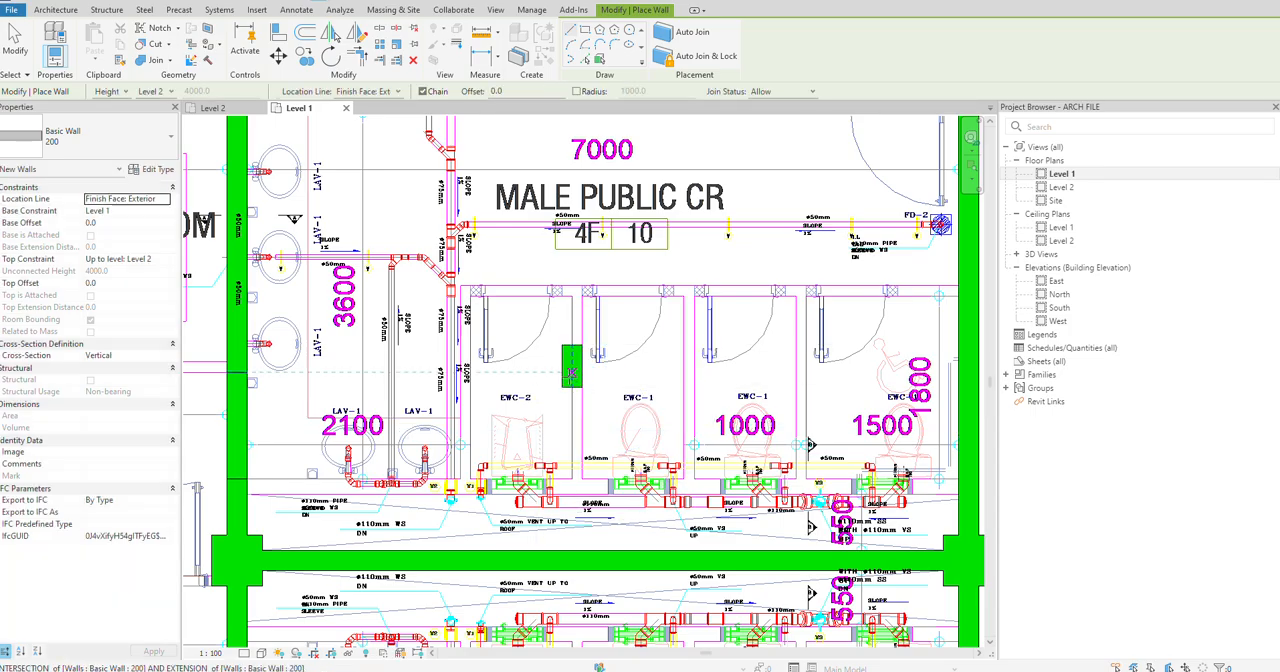
key(Escape)
Step: Change the type of the short wall between EWC-2 and EWC-1 to 100
click(572, 375)
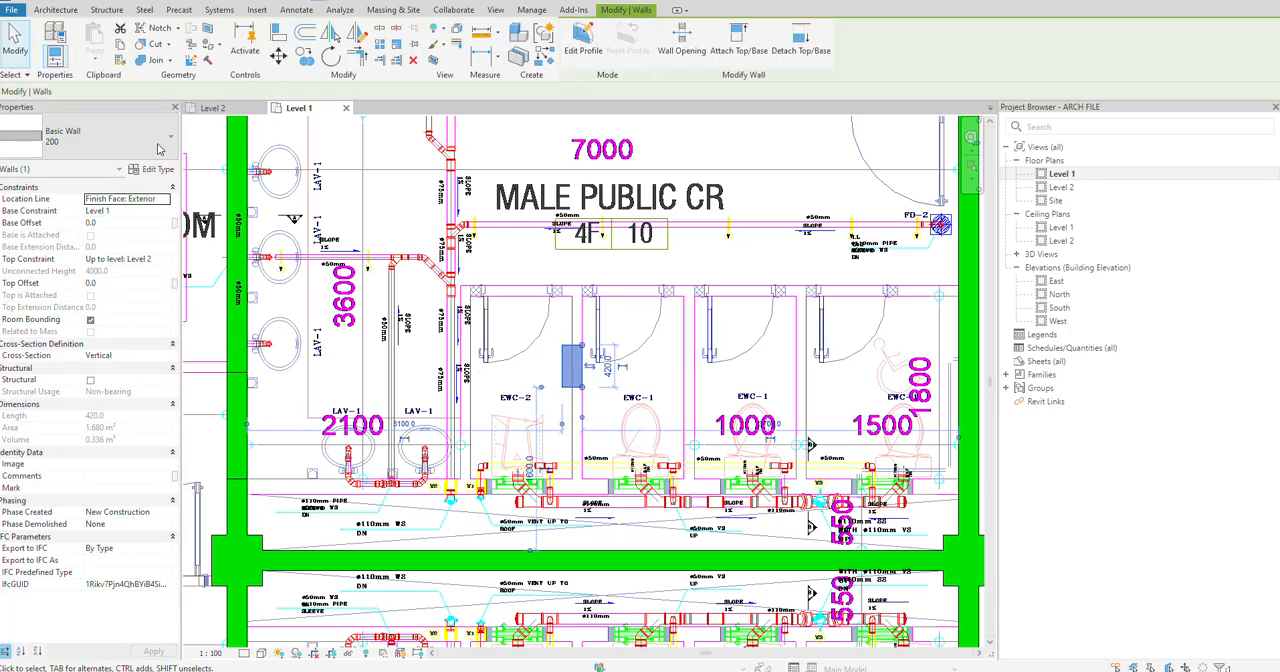
click(158, 148)
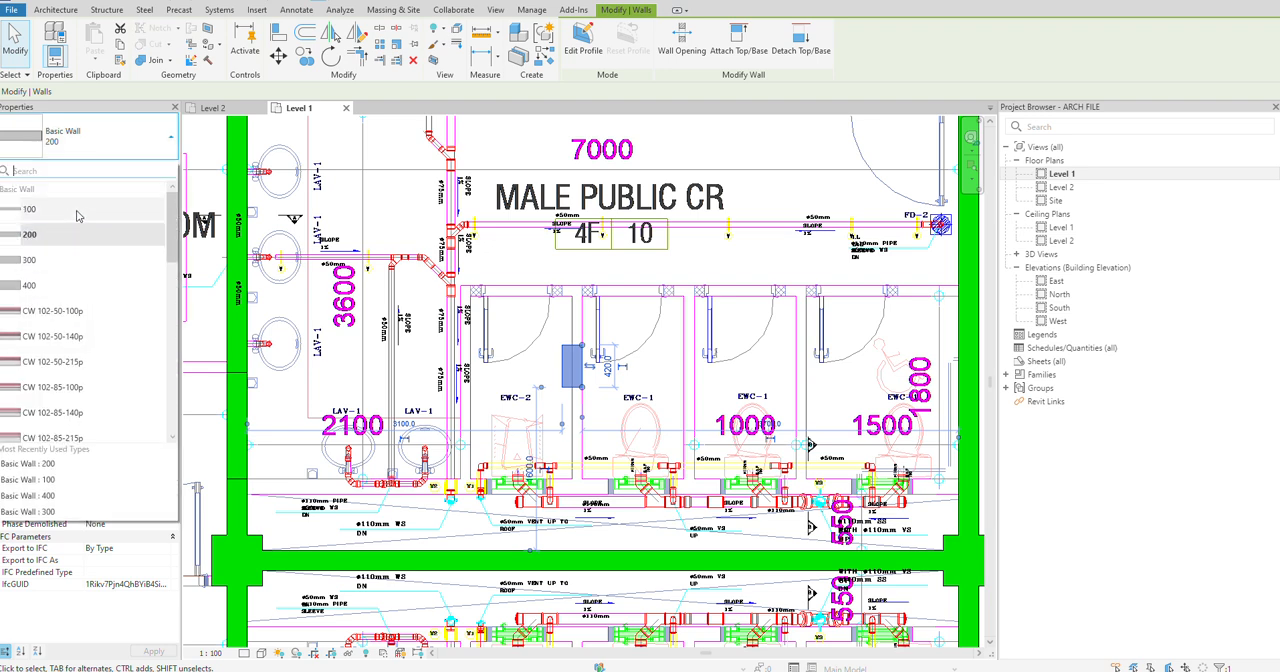
click(77, 209)
key(Escape)
Step: Draw short type 100 walls on EWC-2's lavatory-side partition and, about 480 mm long, between the two EWC-1 cubicles
scroll(582, 380, up, 3)
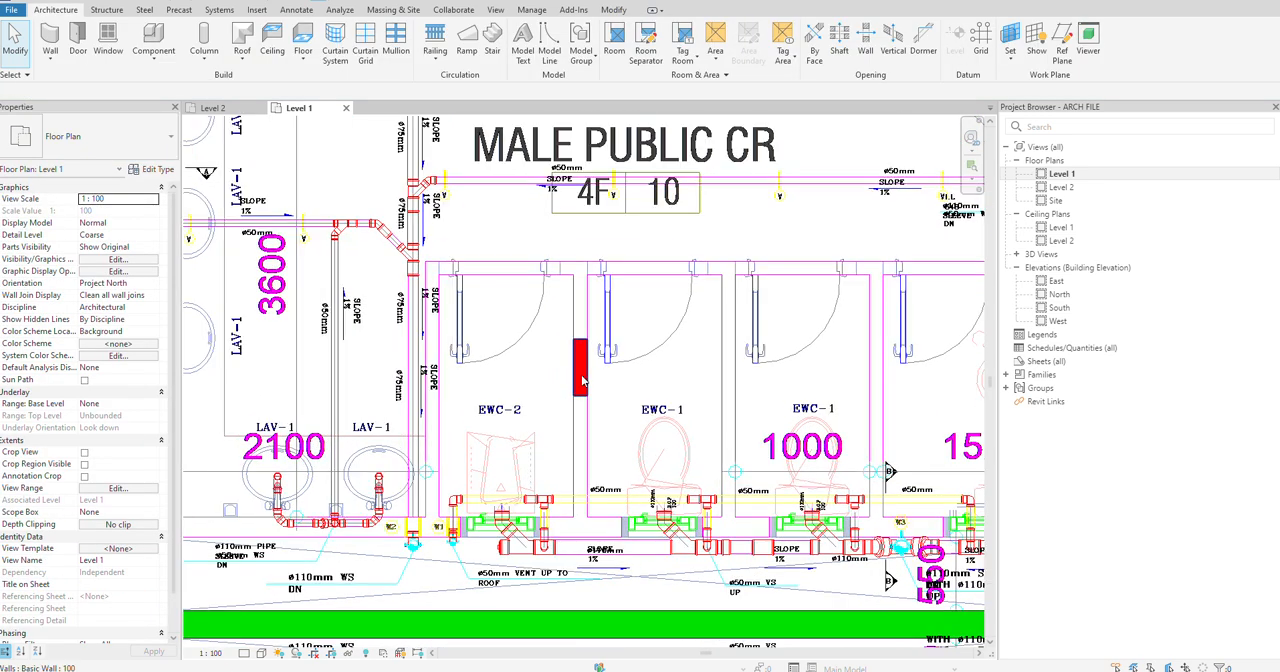
click(582, 380)
right_click(582, 382)
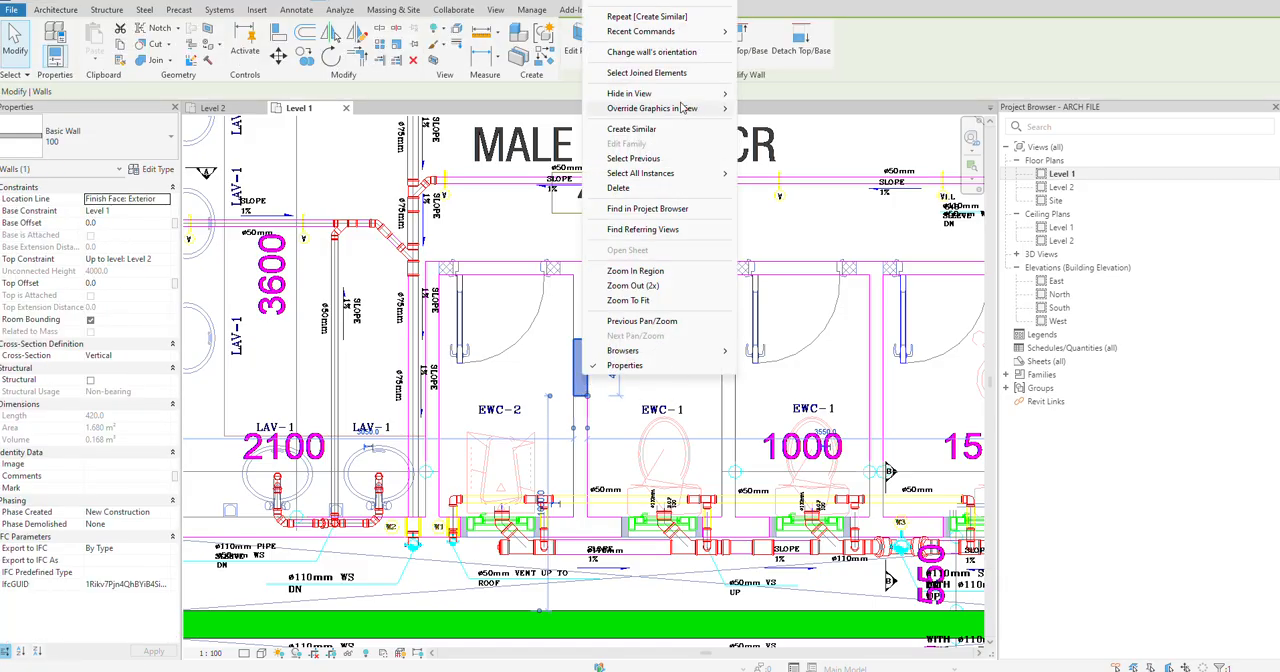
click(631, 129)
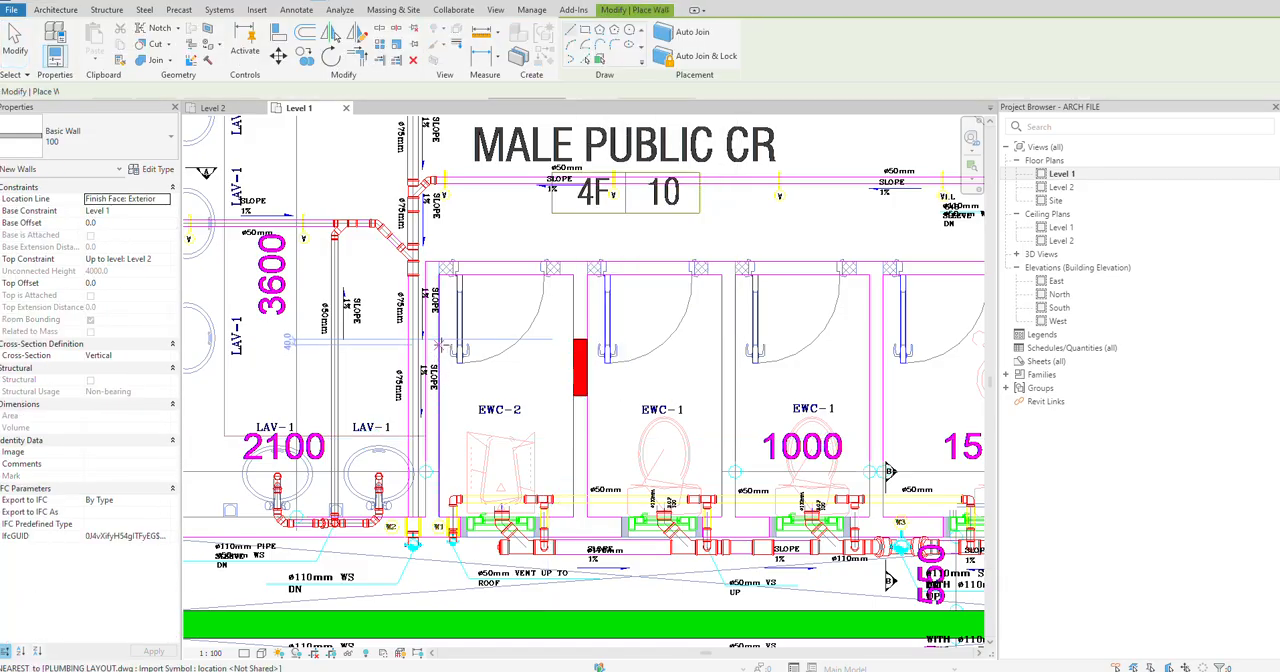
click(439, 345)
click(439, 396)
key(Escape)
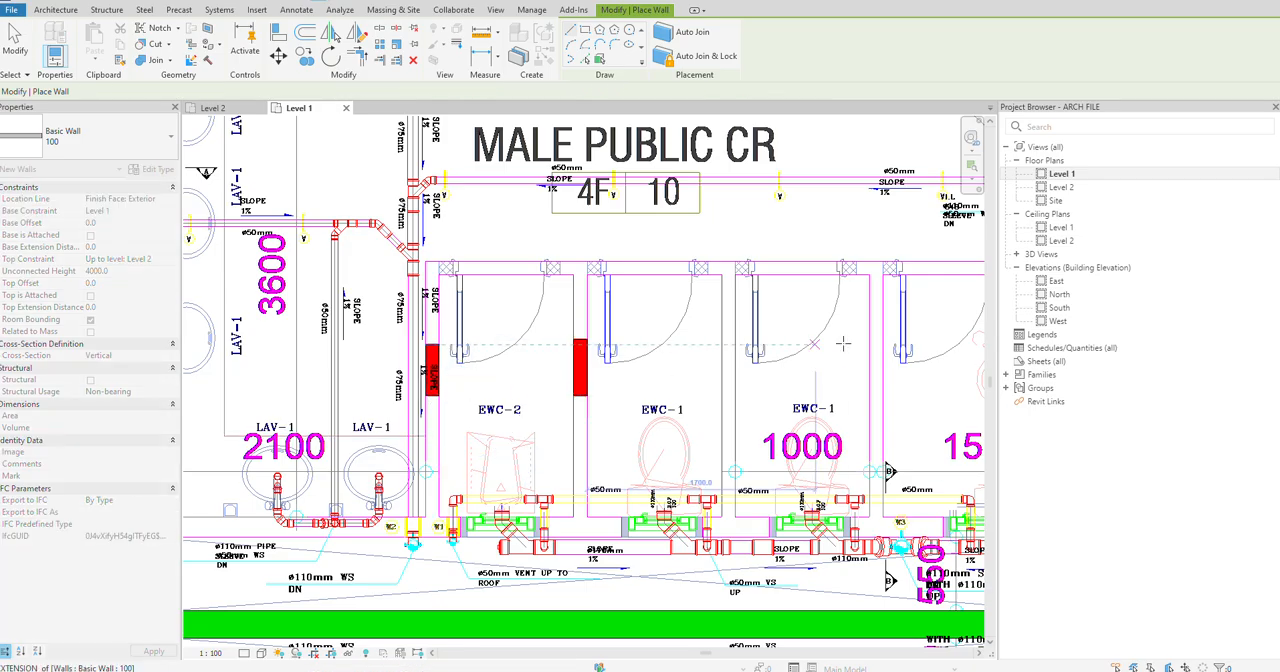
click(735, 339)
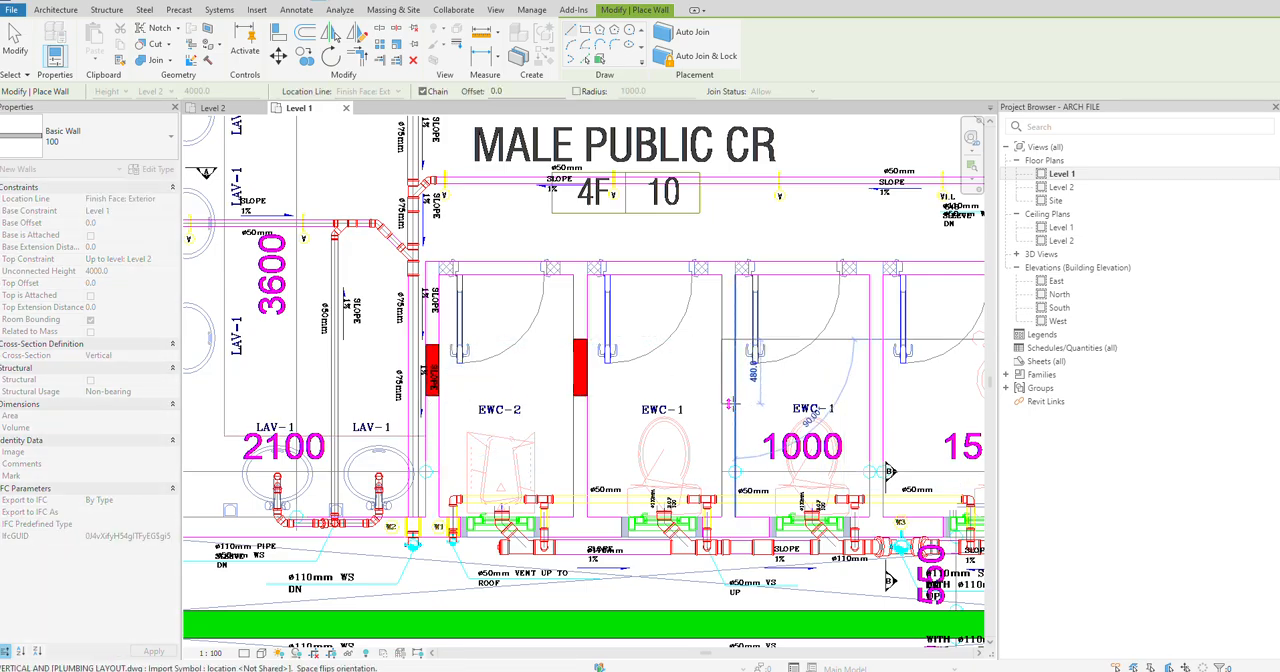
click(735, 404)
Step: Draw a short horizontal type 100 wall on the front line of the accessible cubicle, and end the wall command
middle_drag(735, 404, 549, 404)
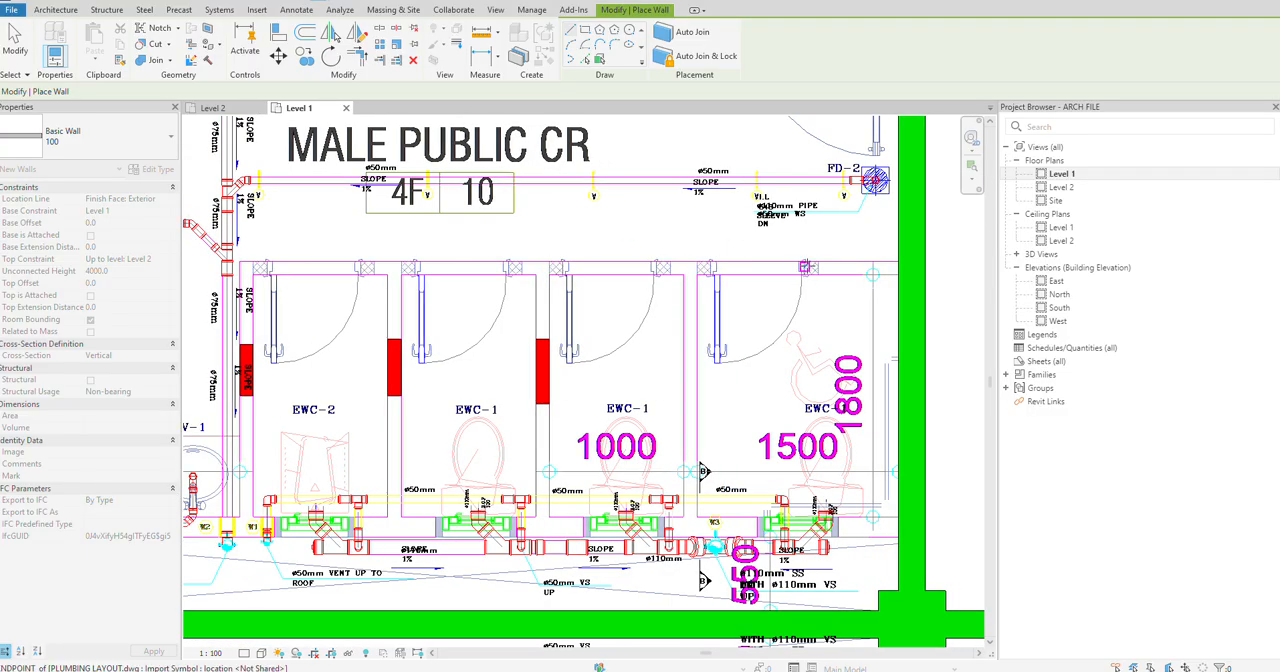
click(770, 262)
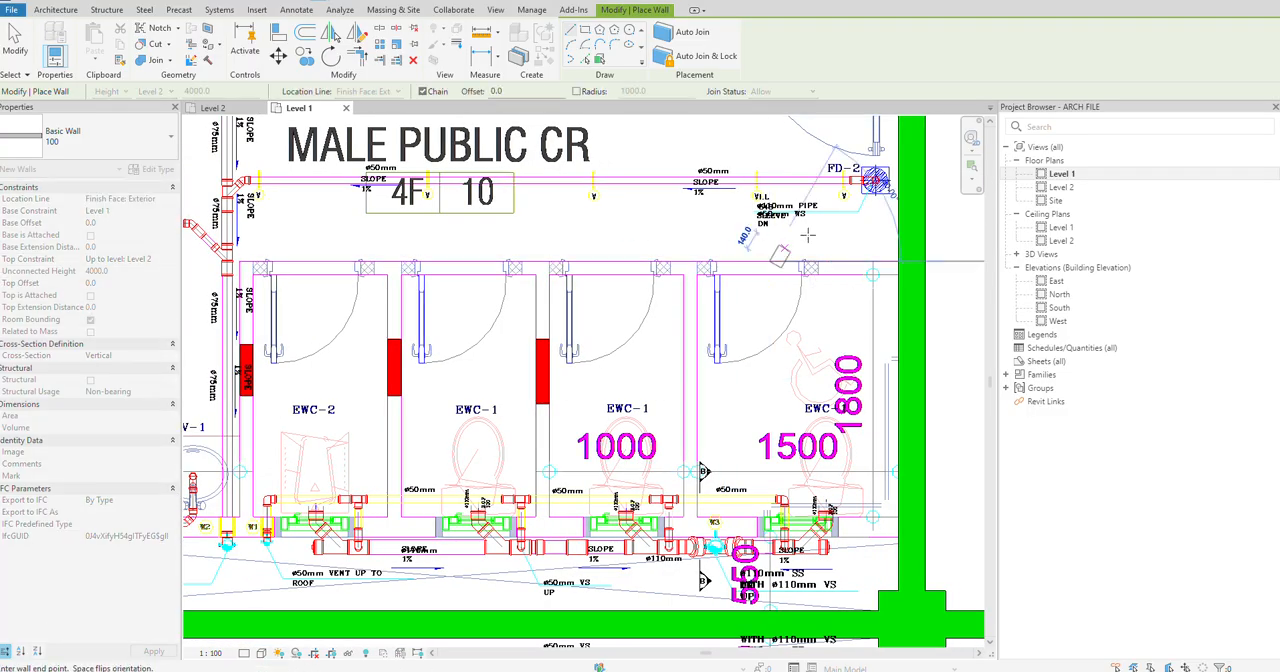
click(864, 265)
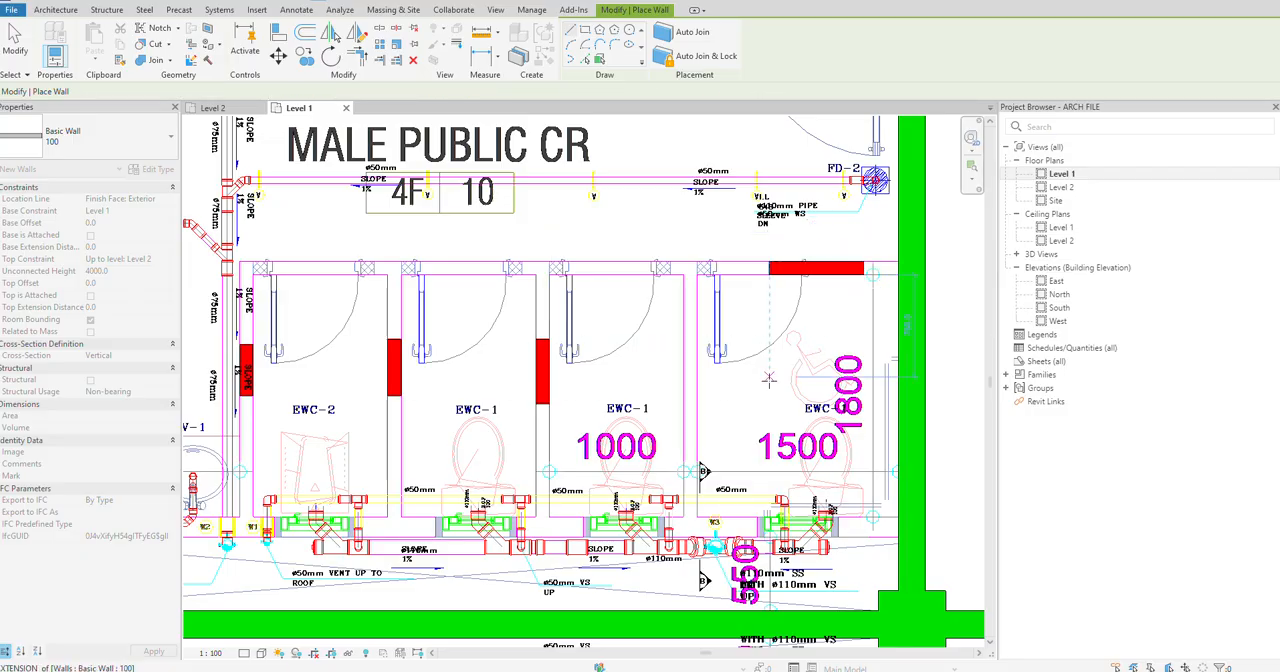
middle_drag(743, 553, 818, 432)
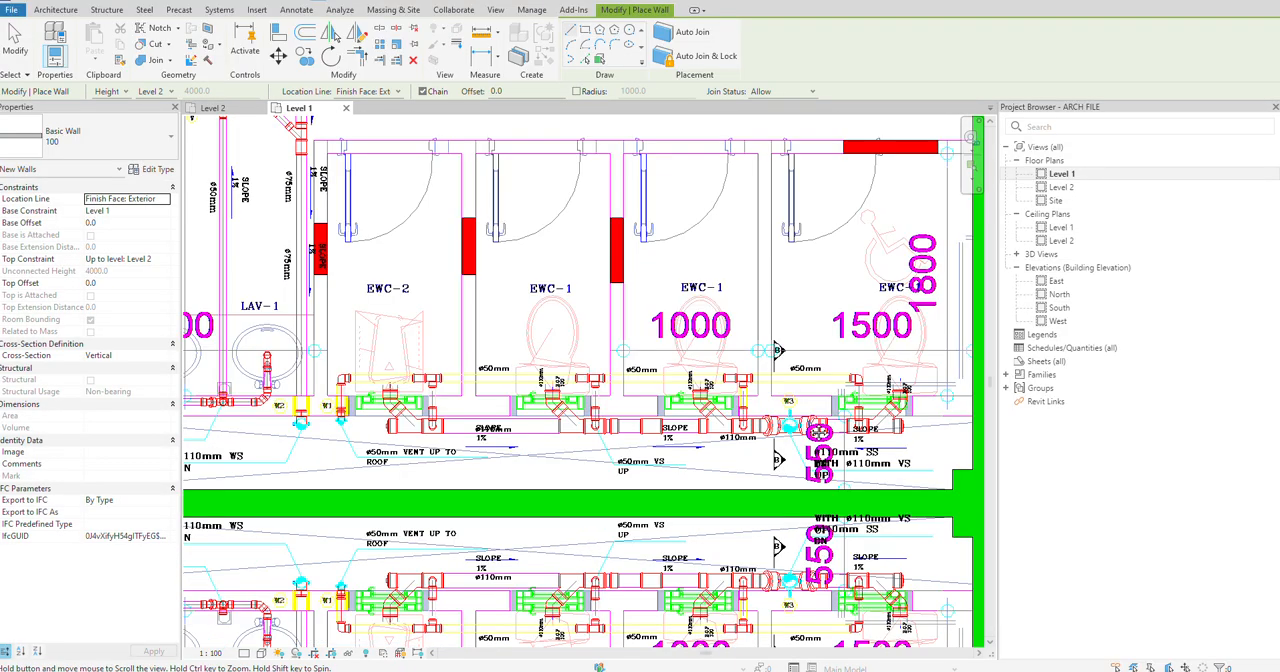
key(Escape)
key(Escape)
Step: Create a similar 200 wall as a short piece on the rear cubicle line behind the EWC-1 partition, flipped toward the pipe space
click(620, 500)
right_click(620, 492)
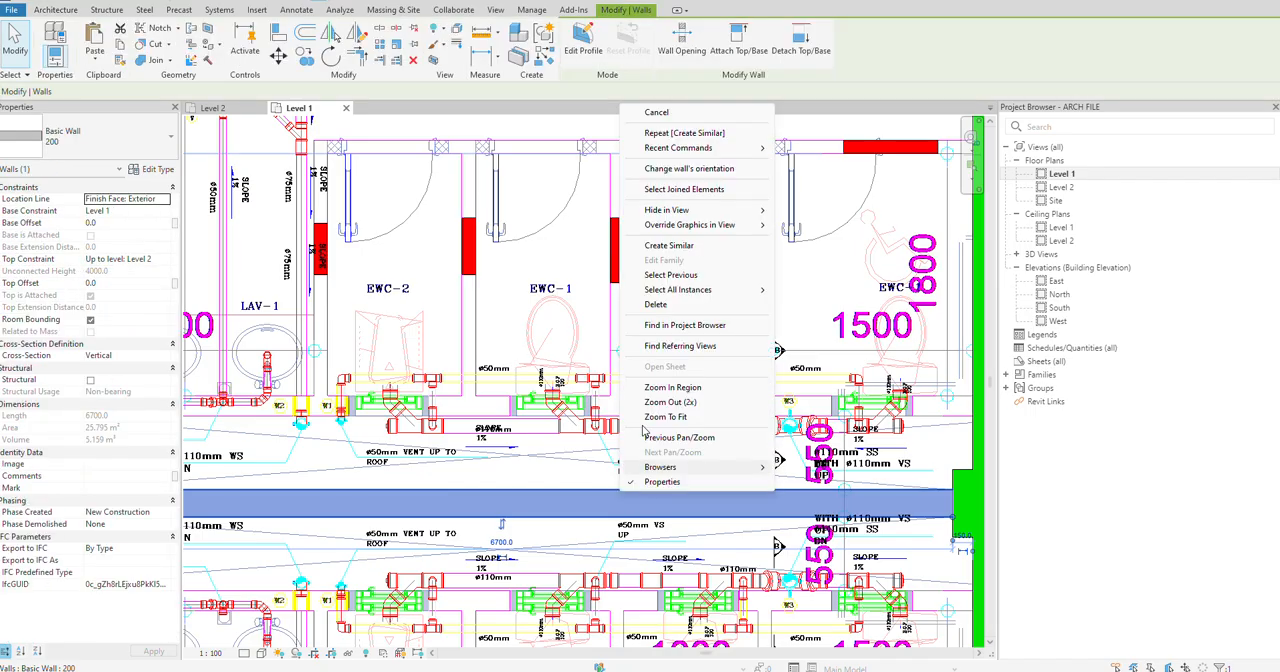
click(668, 245)
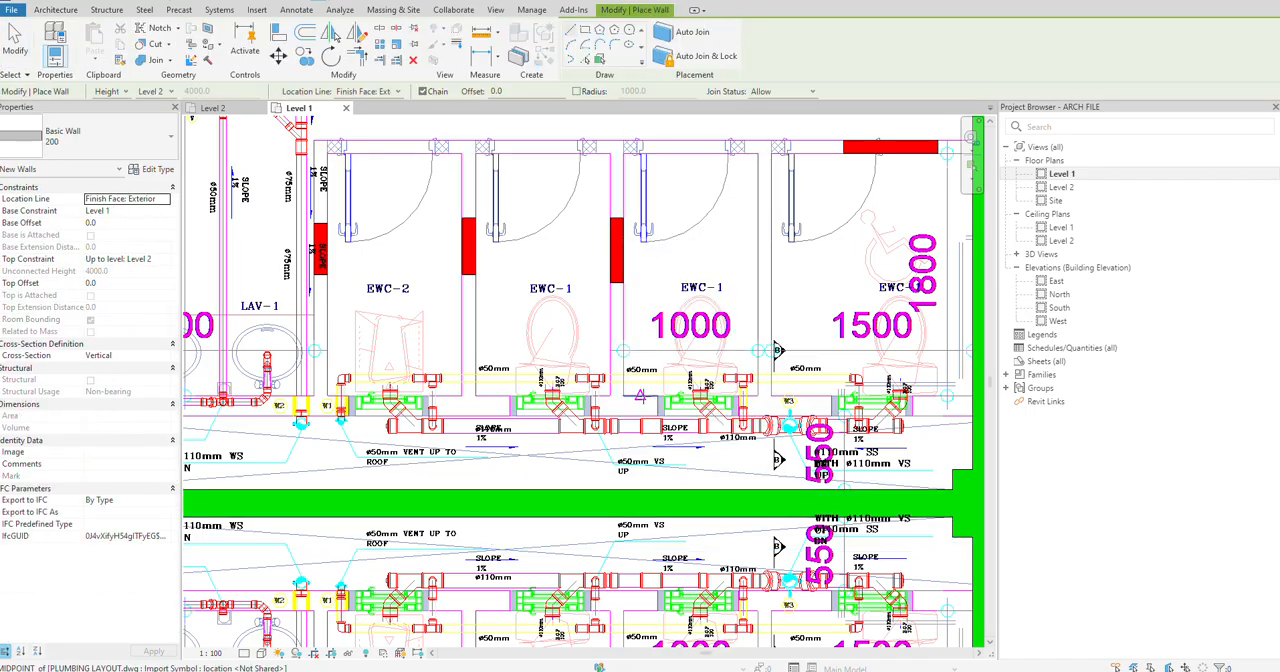
click(640, 396)
key(space)
click(602, 396)
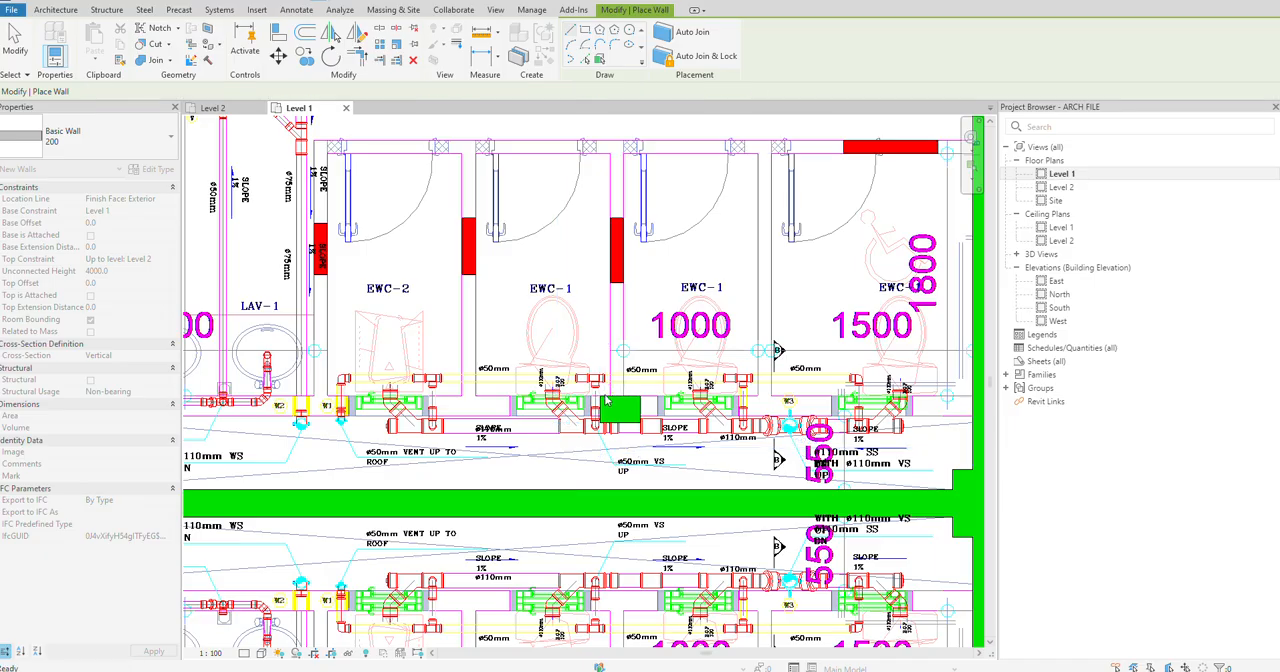
Step: End the wall command and trim the cubicle front wall and EWC-2's lavatory-side partition to a corner
scroll(900, 384, down, 2)
scroll(890, 384, down, 1)
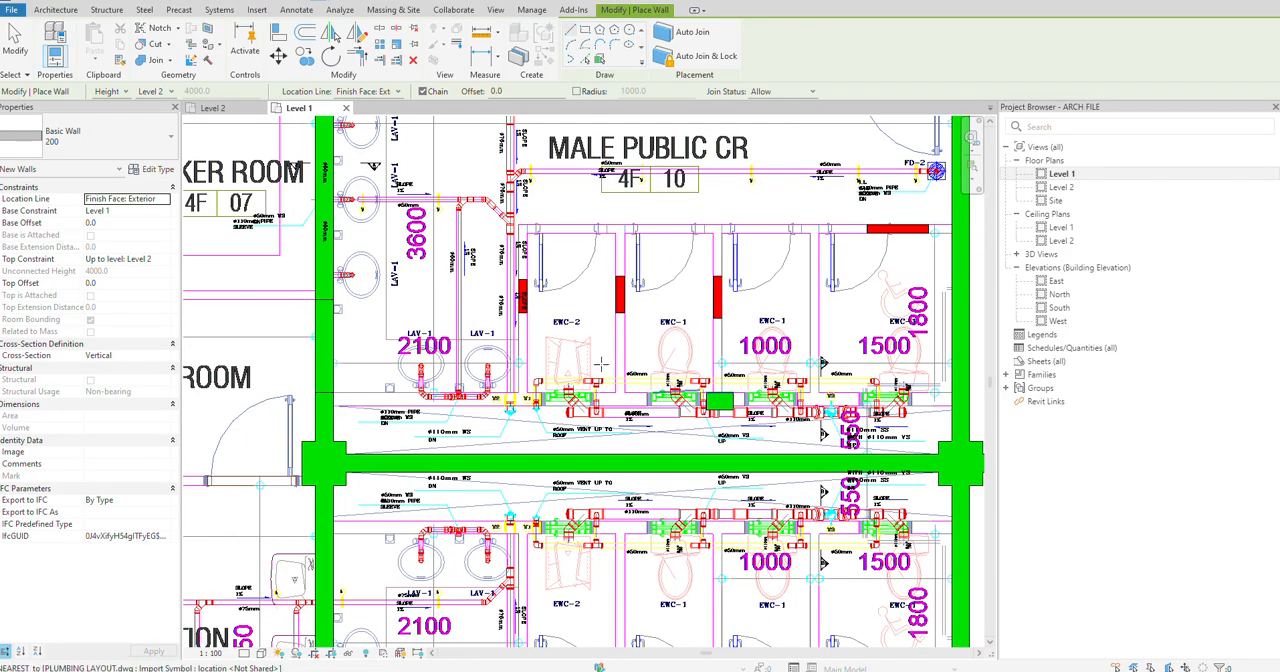
key(Escape)
key(Escape)
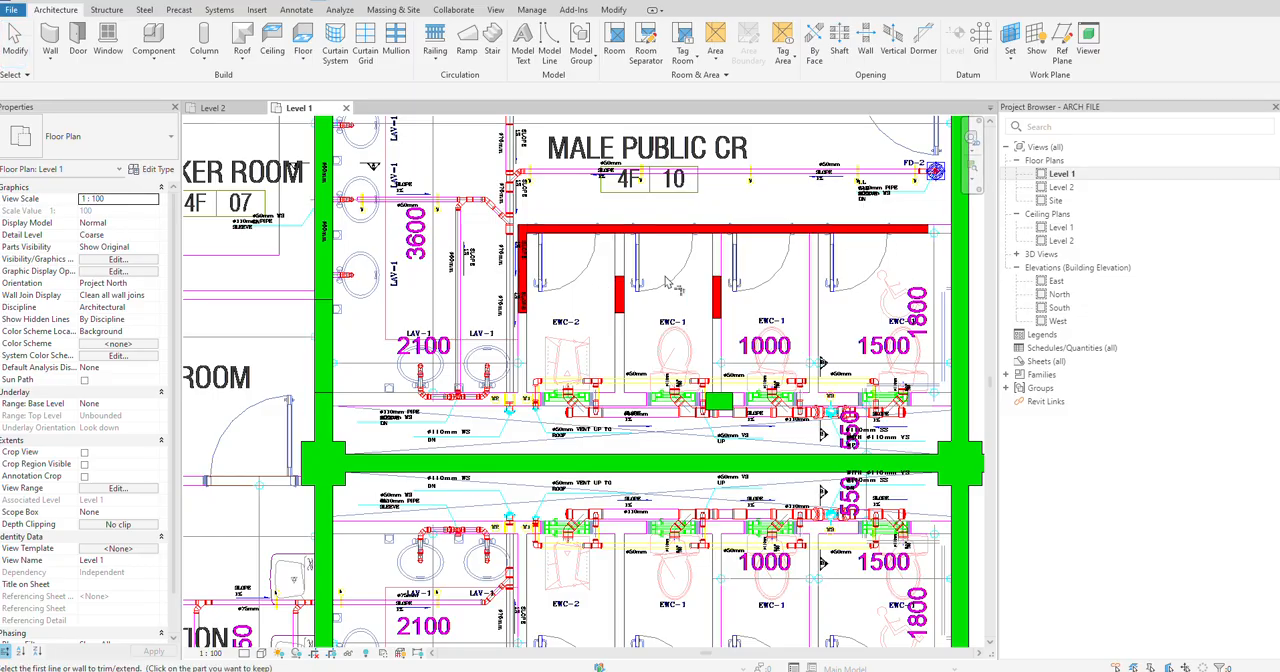
Step: Extend the two short partitions on either side of the first EWC-1 cubicle to the cubicle front wall with Trim/Extend Multiple Elements
click(771, 233)
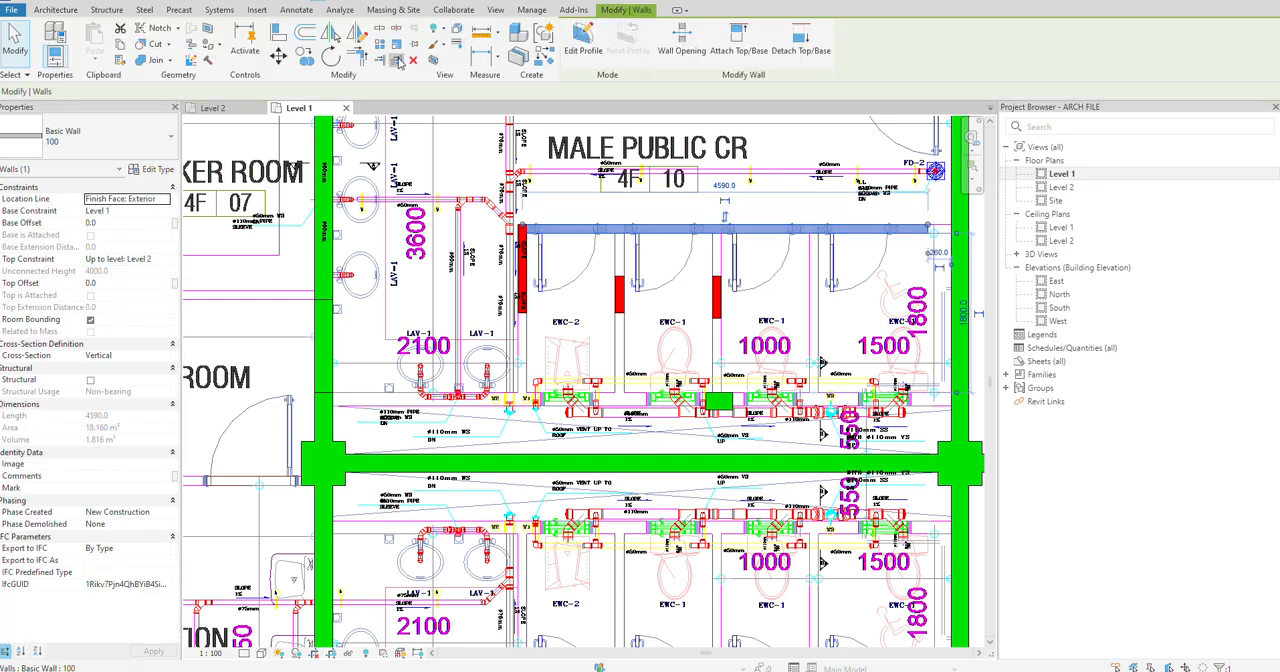
key(Escape)
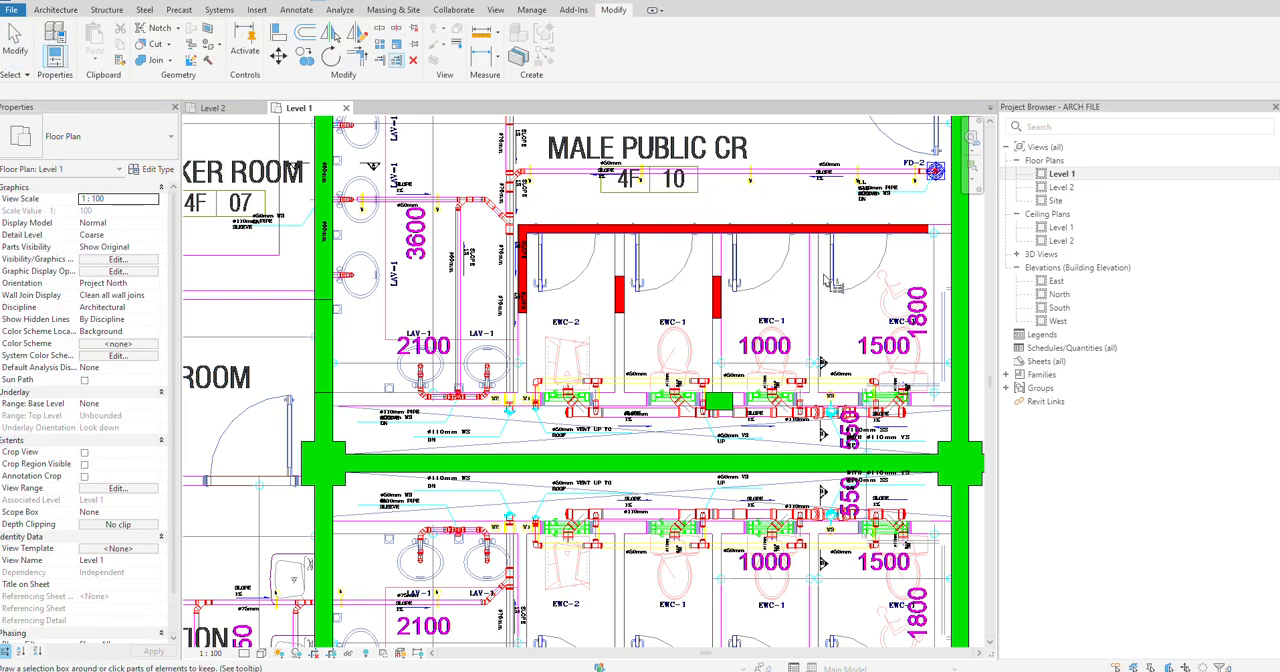
drag(782, 268, 598, 284)
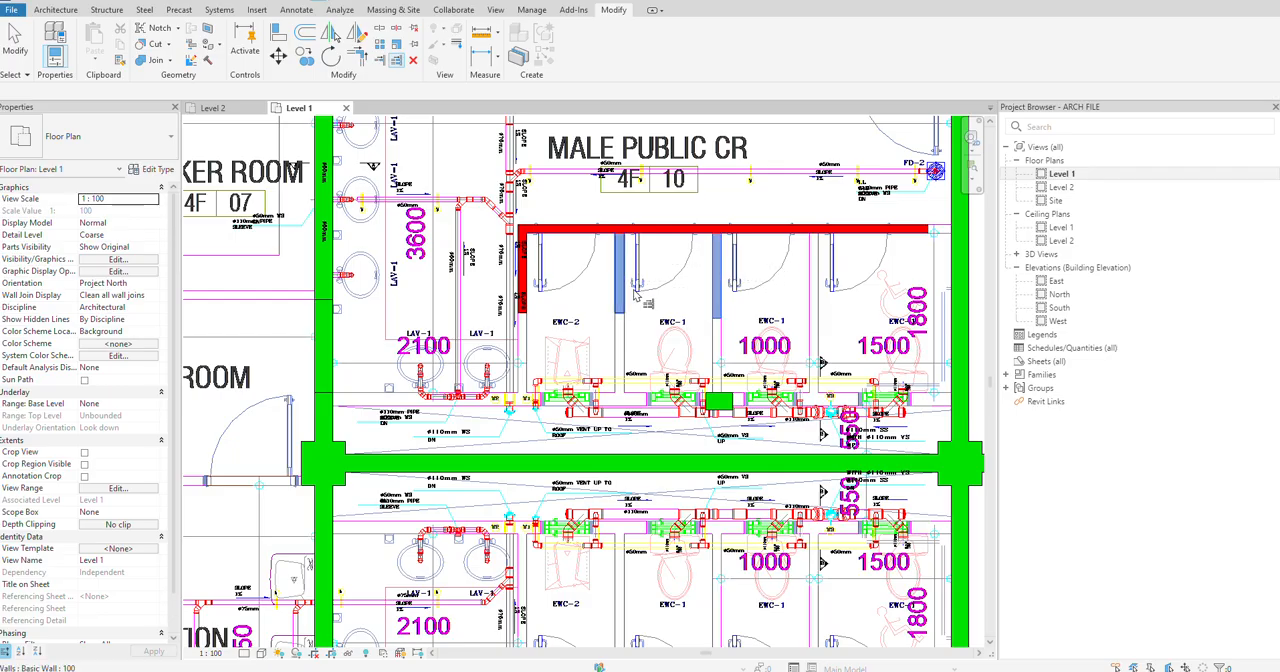
Step: Copy the partition between the two EWC-1 cubicles onto the partition line beside the accessible cubicle
scroll(731, 283, up, 1)
click(719, 286)
click(727, 288)
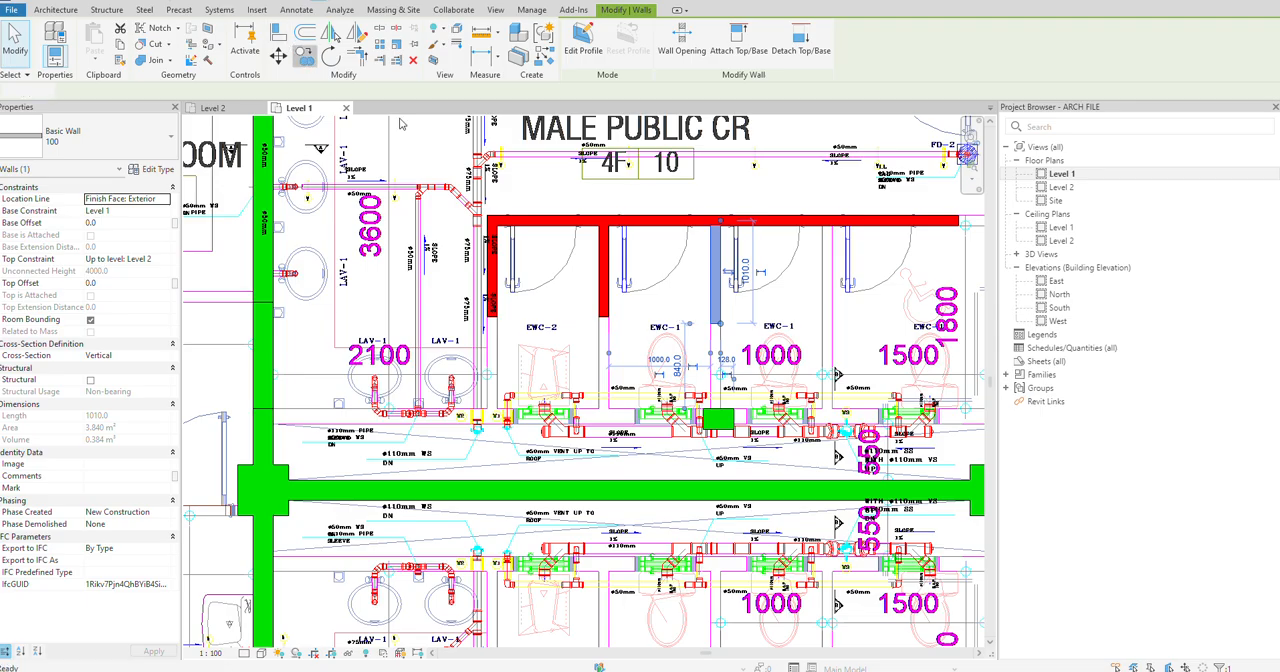
click(305, 54)
click(716, 335)
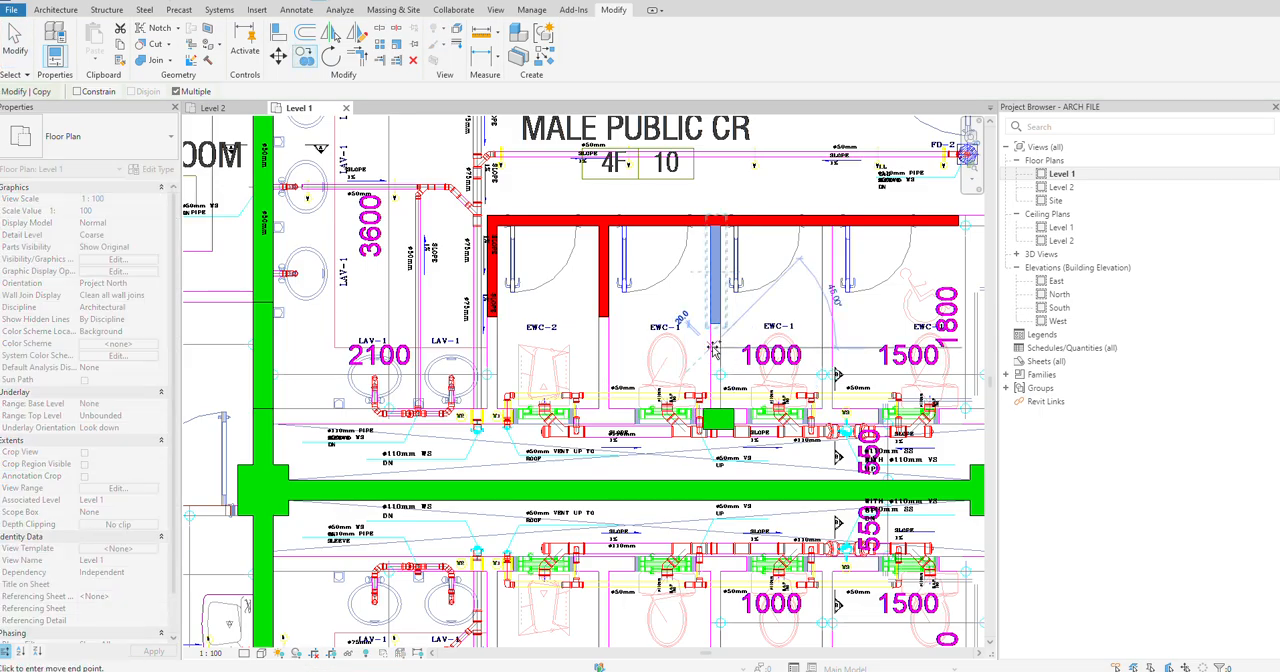
click(826, 350)
key(Escape)
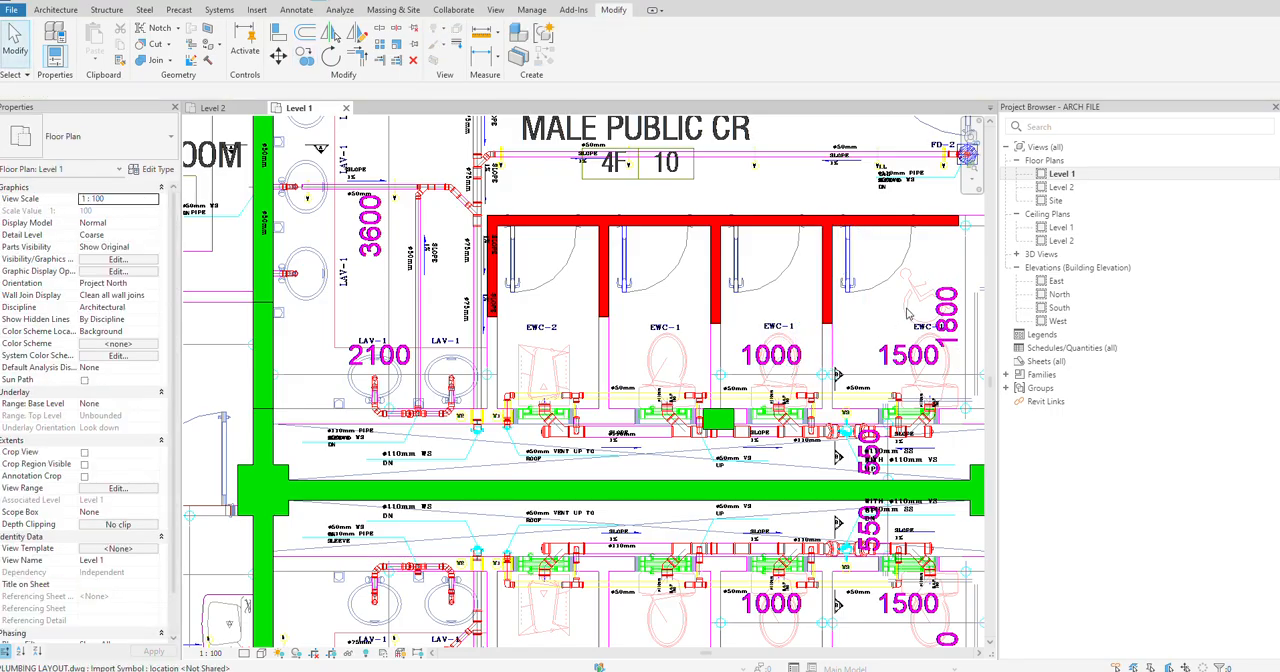
Step: Extend the cubicle front wall to the 200 wall beside the accessible cubicle with Trim/Extend Single Element
scroll(958, 246, down, 2)
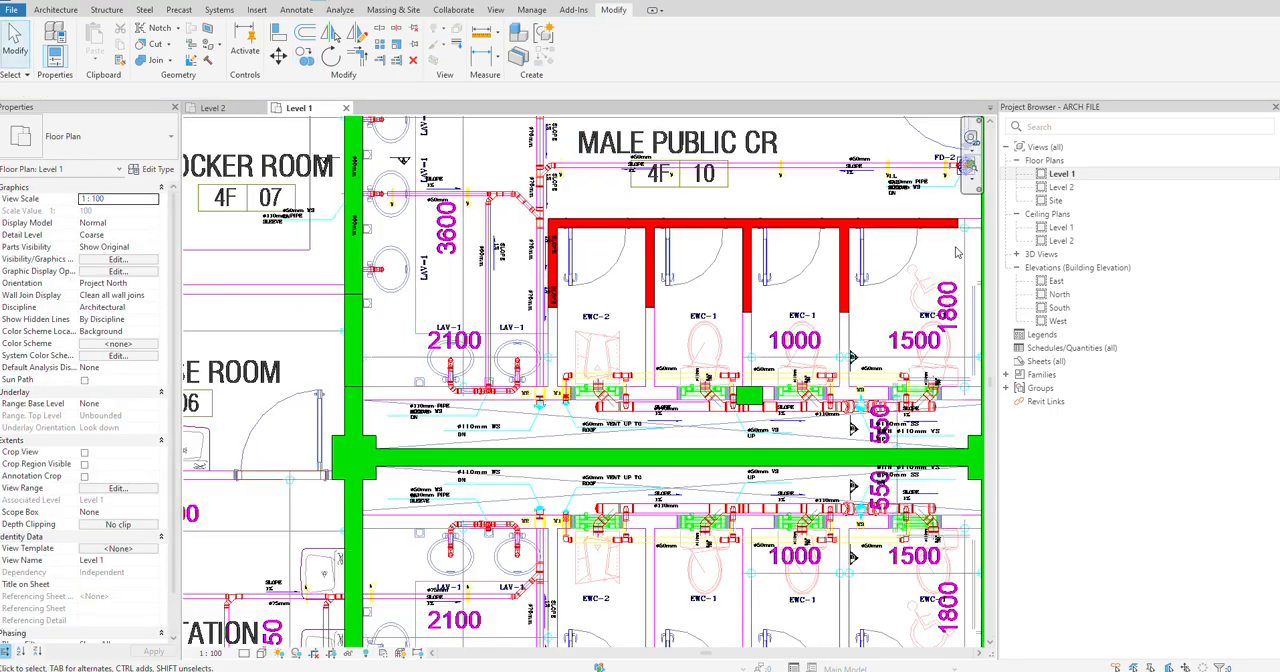
middle_drag(962, 249, 854, 275)
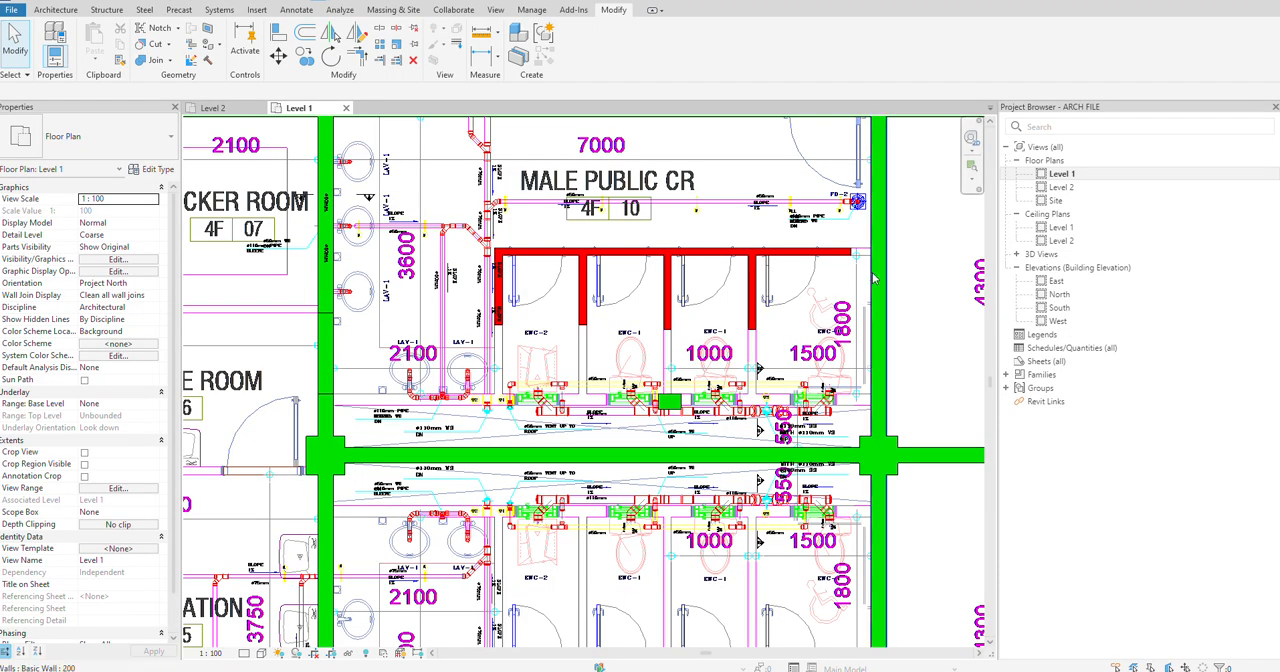
click(872, 275)
click(381, 61)
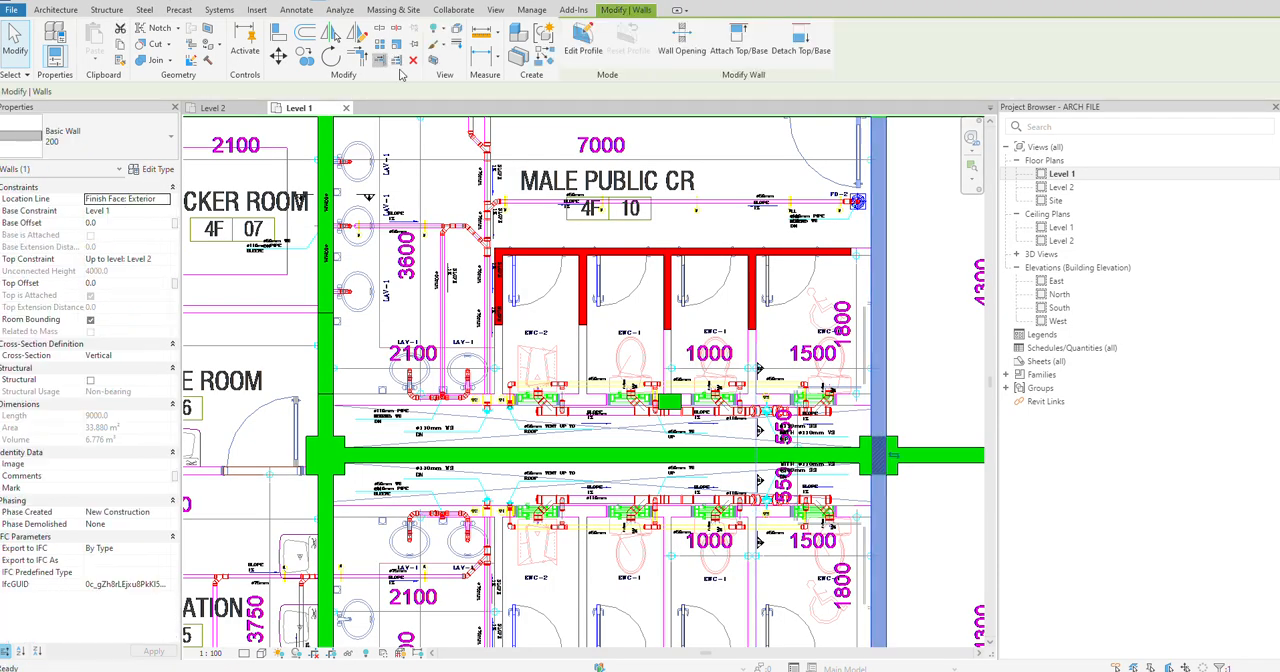
click(874, 221)
click(839, 282)
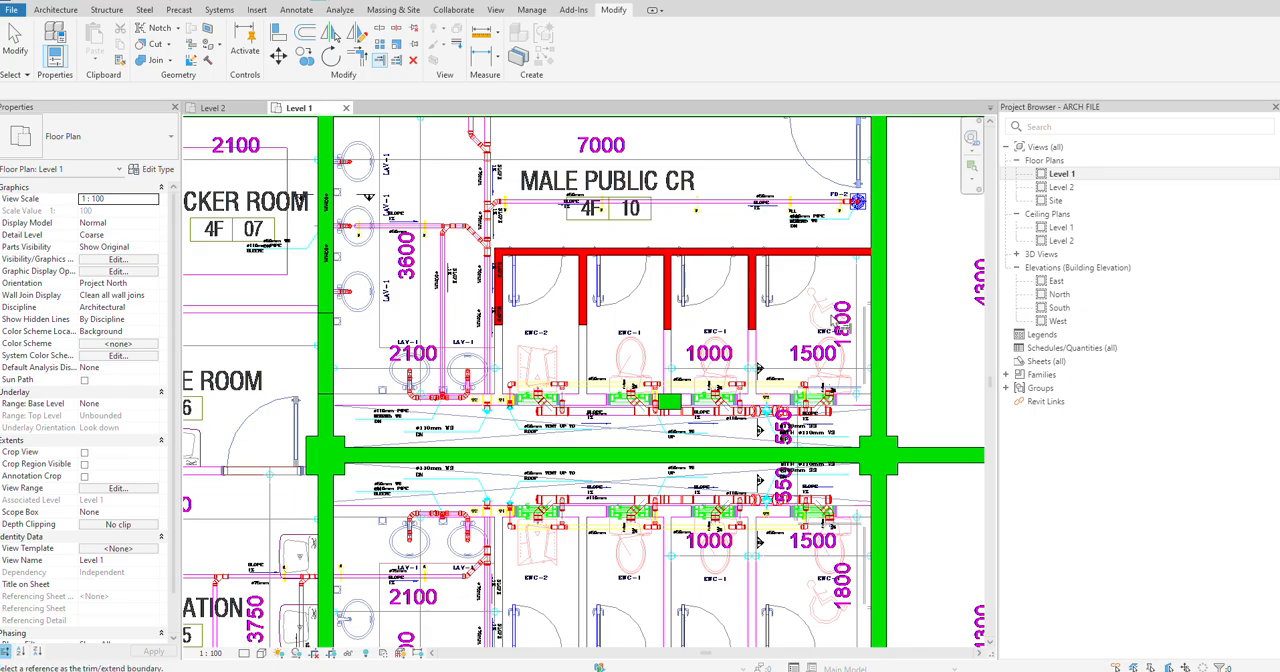
key(Escape)
Step: Measure the thickness of the wall drawn behind the toilets, between the EWC-2 and first EWC-1 fixtures
scroll(665, 410, up, 5)
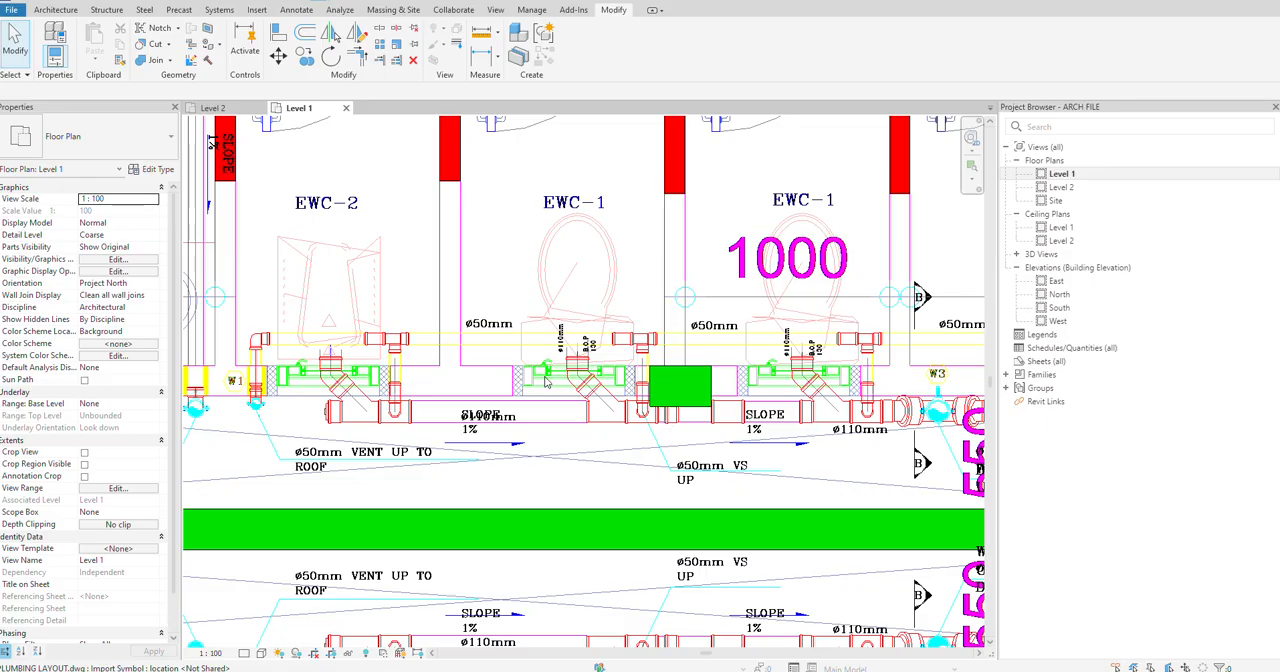
scroll(505, 365, up, 1)
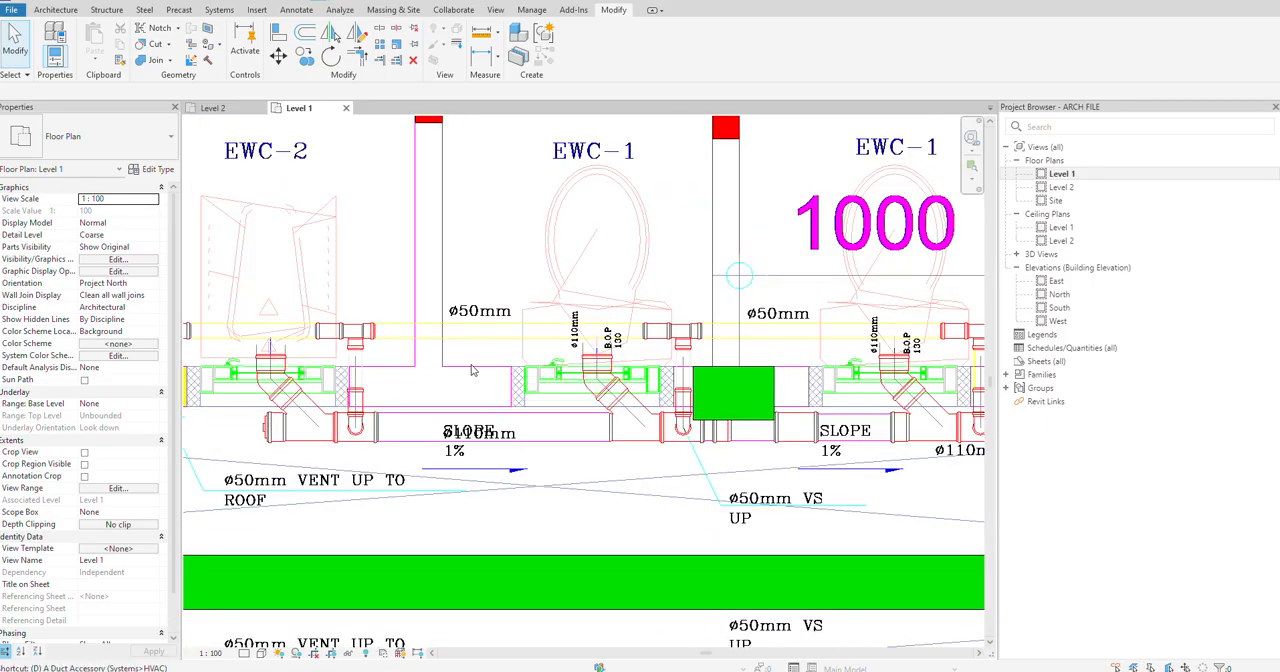
click(210, 2)
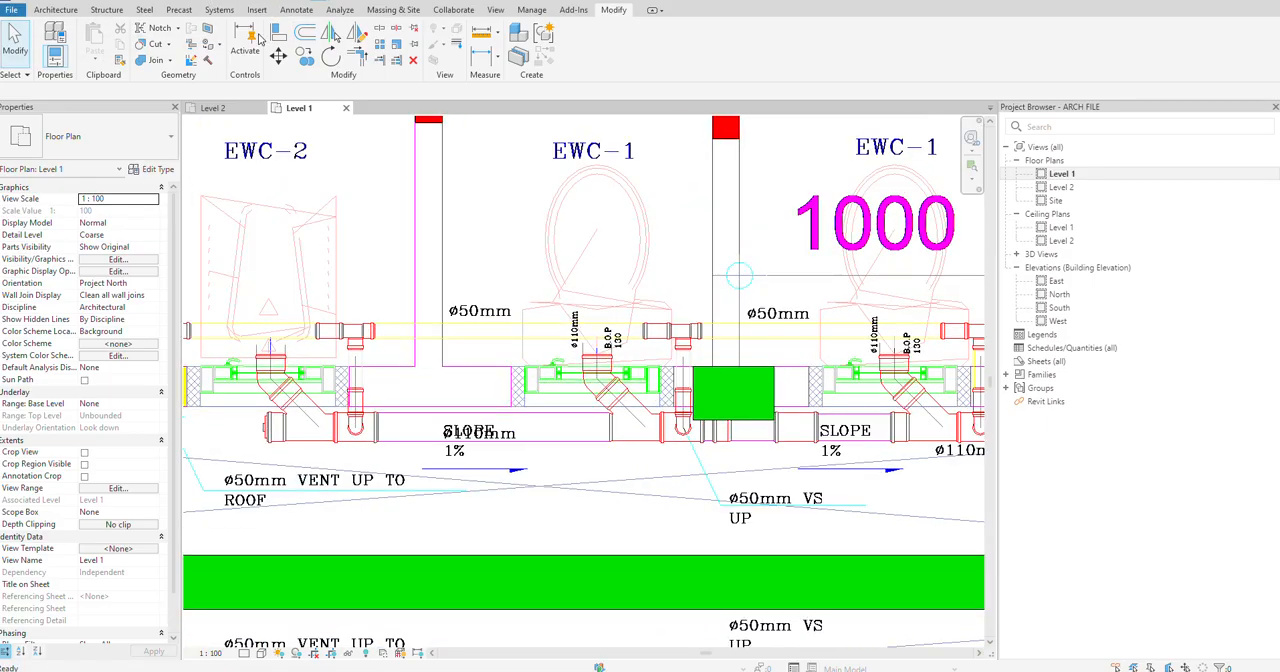
click(566, 417)
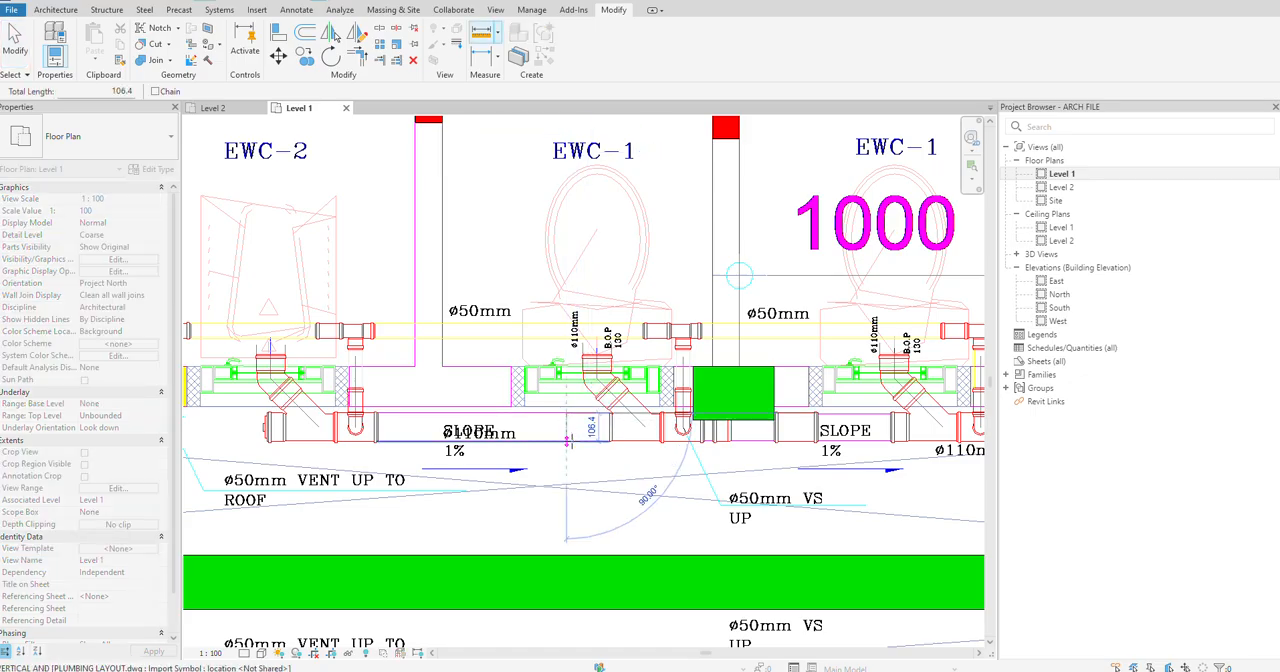
key(Escape)
key(Escape)
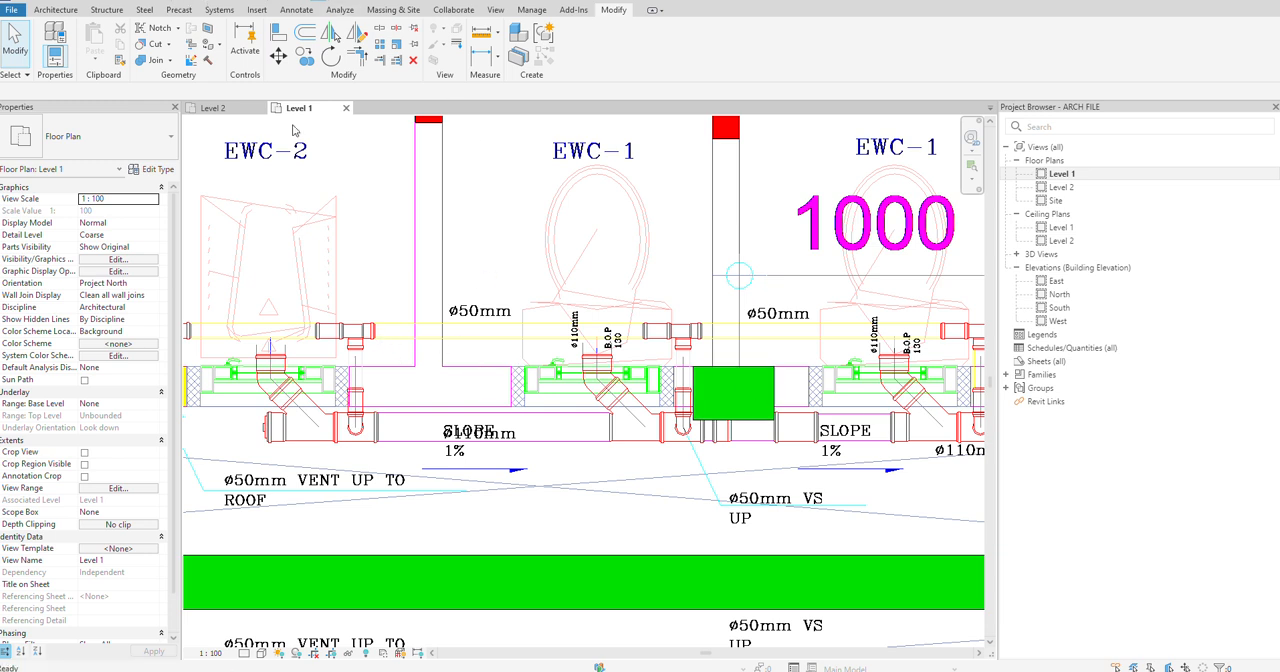
key(Return)
click(464, 366)
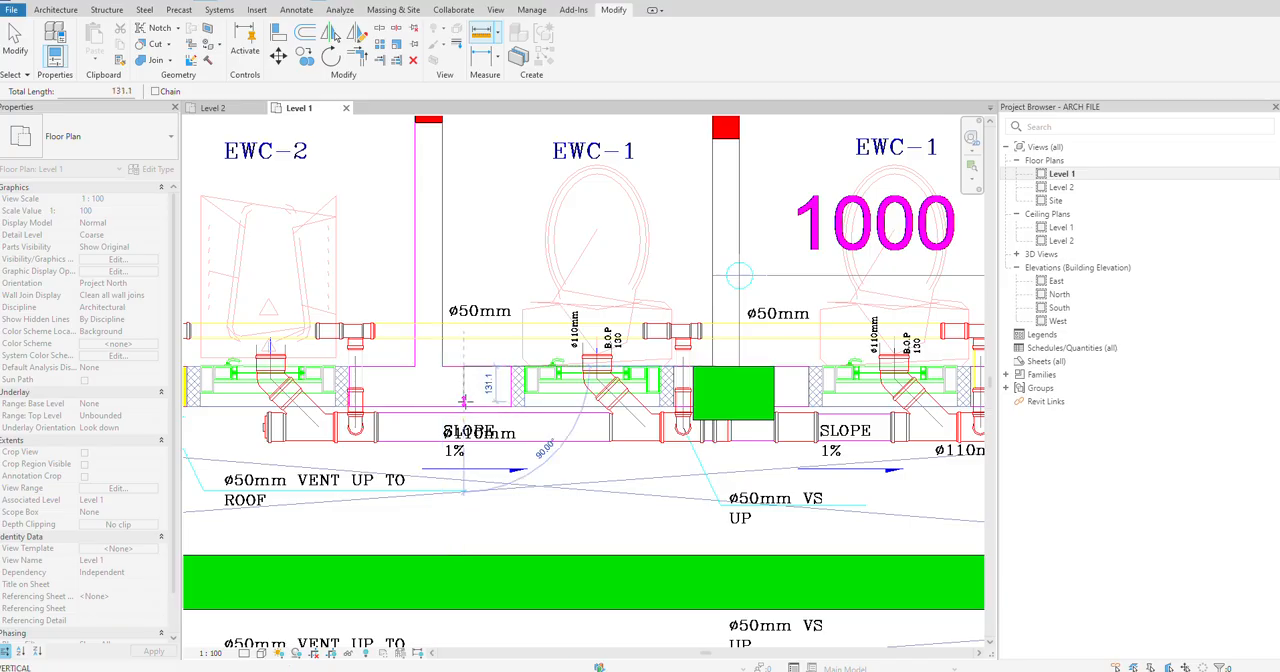
key(Escape)
key(Escape)
Step: Select the short 200 wall behind the EWC-1 cubicles and search its available wall types for 150
click(757, 394)
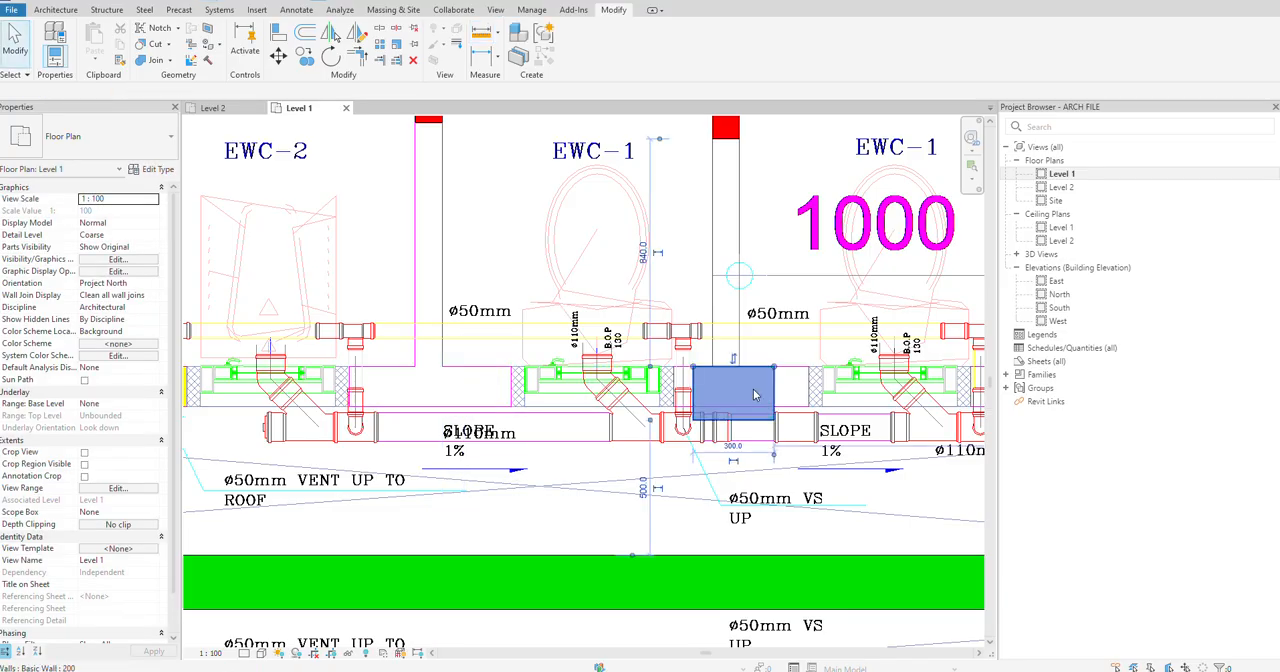
click(44, 135)
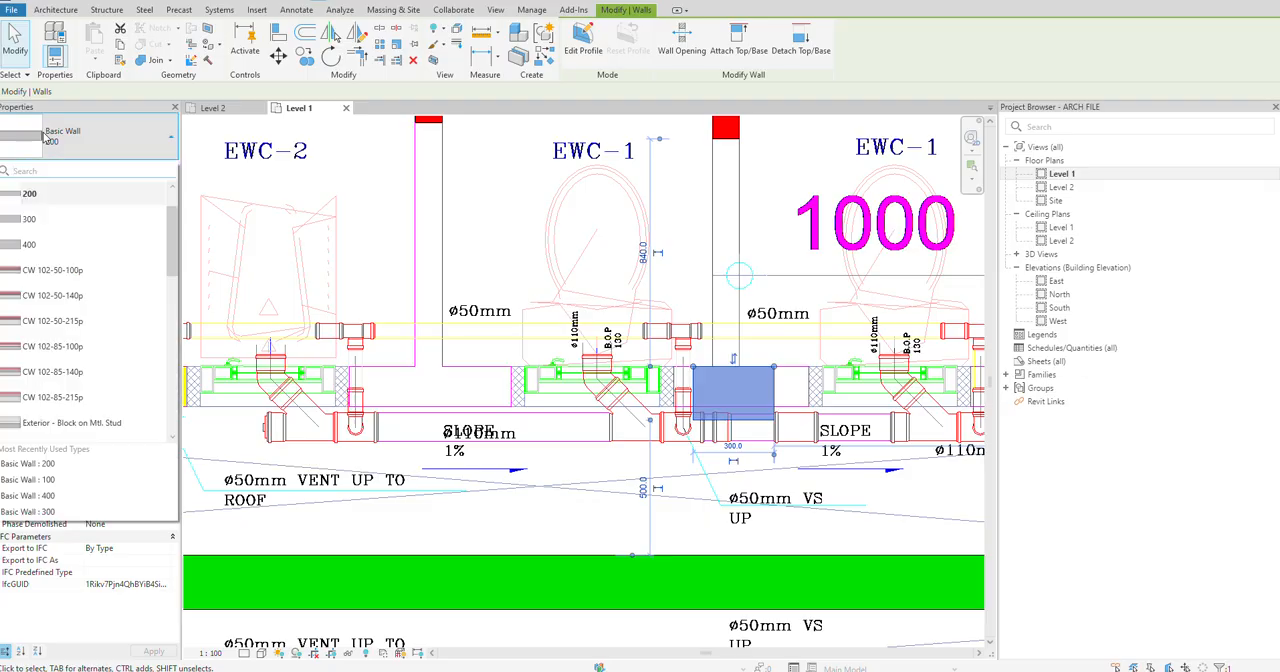
scroll(61, 217, up, 1)
text(1)
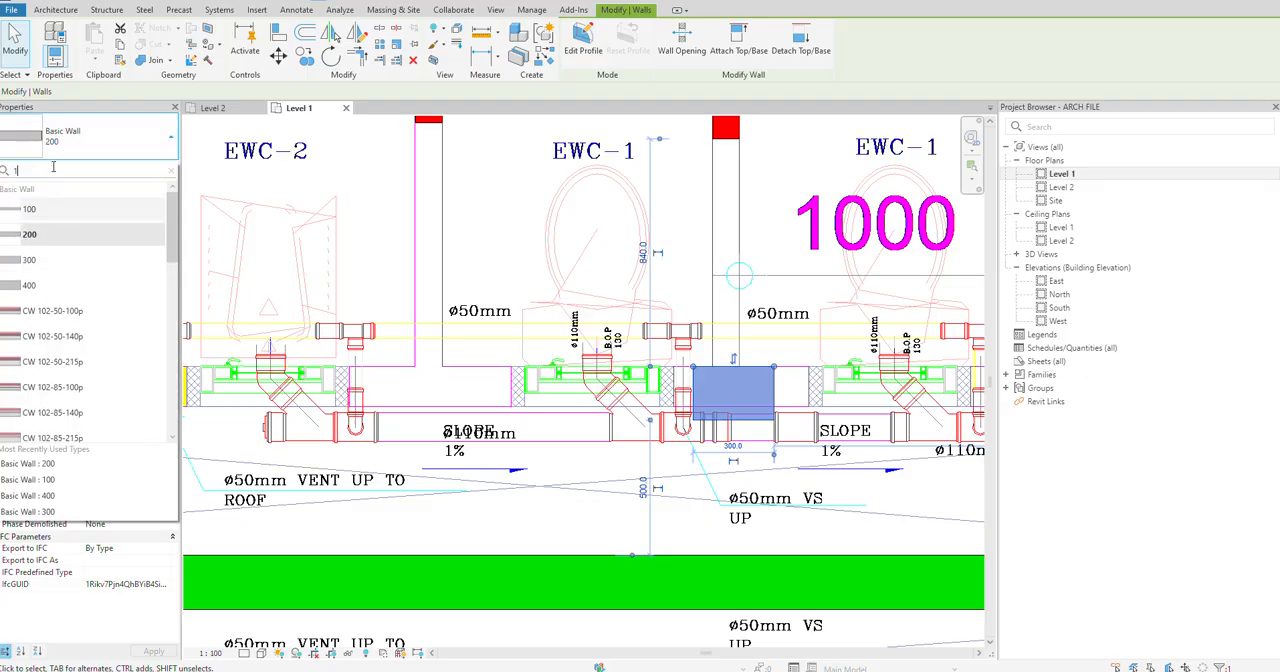
text(50)
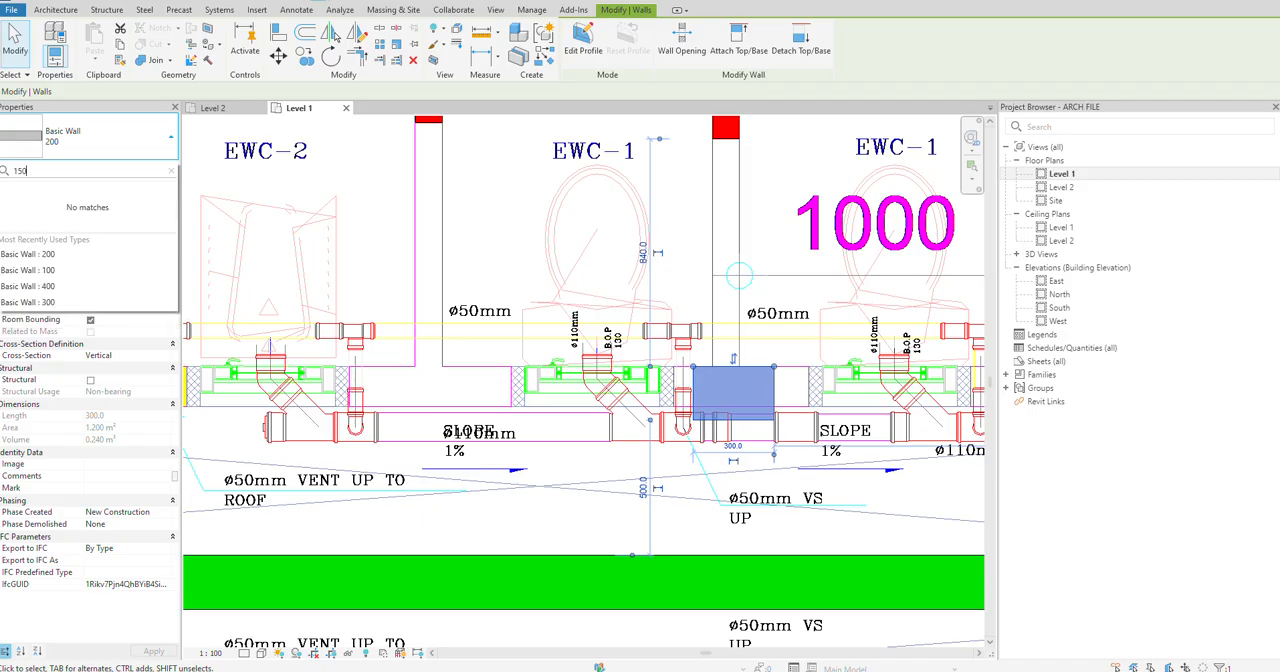
key(Escape)
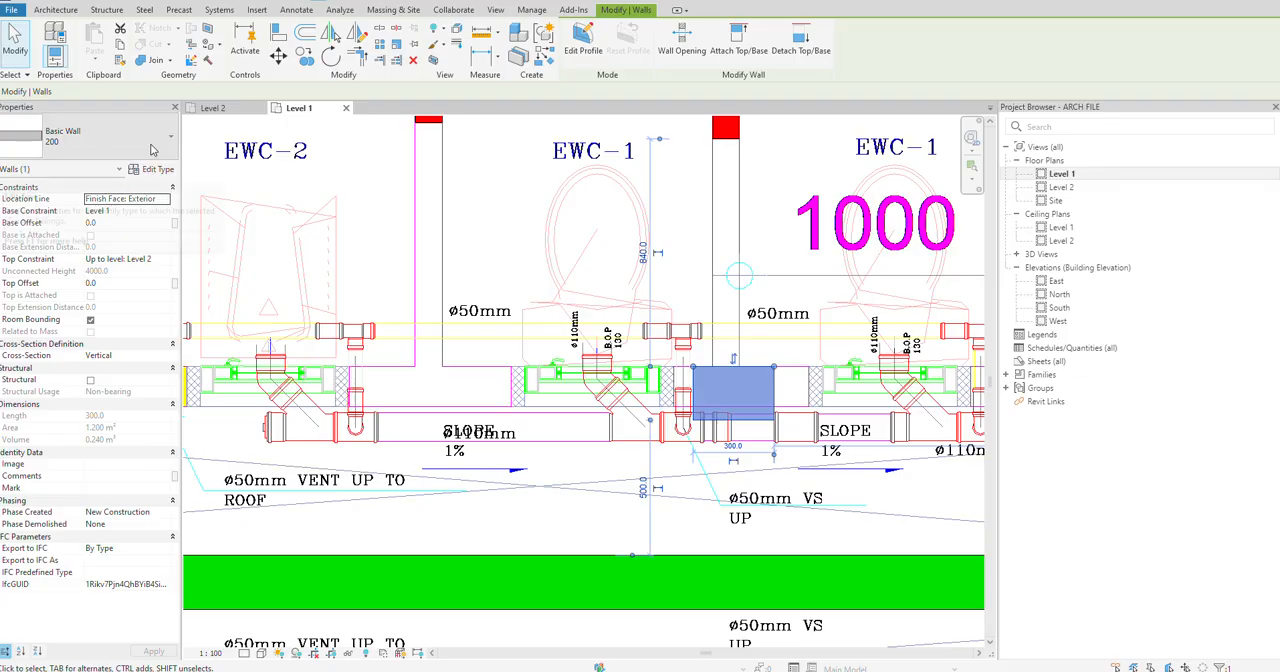
Step: Duplicate the short wall's type as 150 and set its structure layer thickness to 150
click(168, 172)
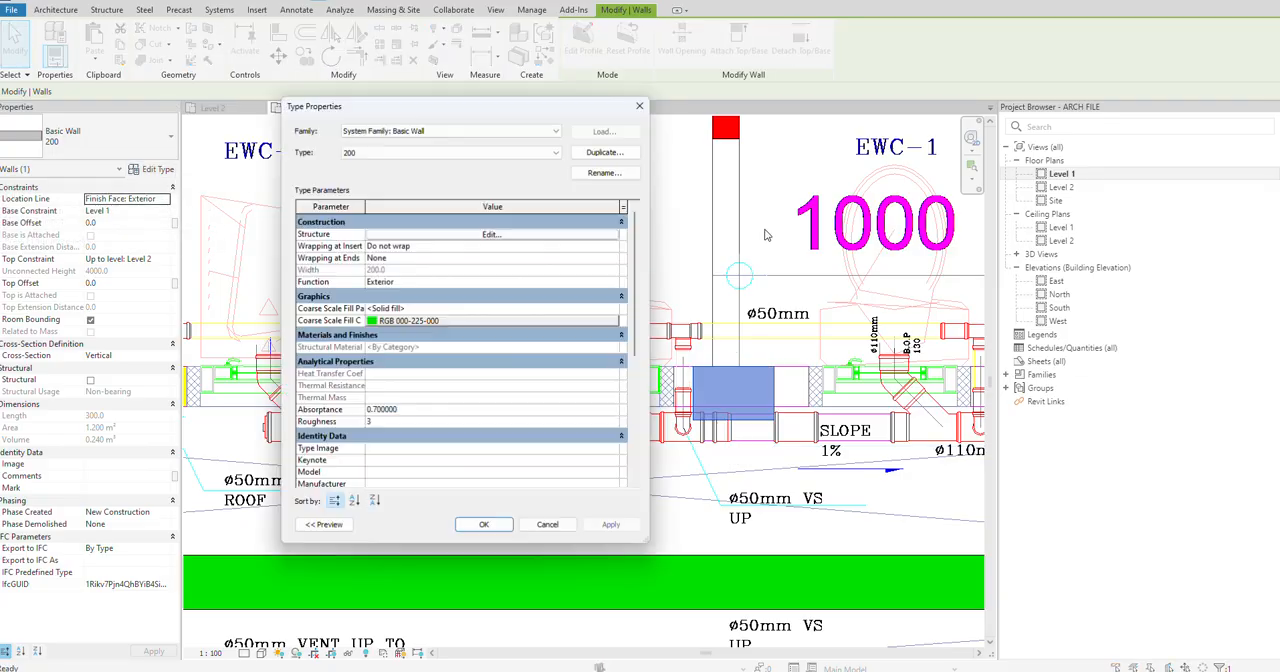
click(605, 151)
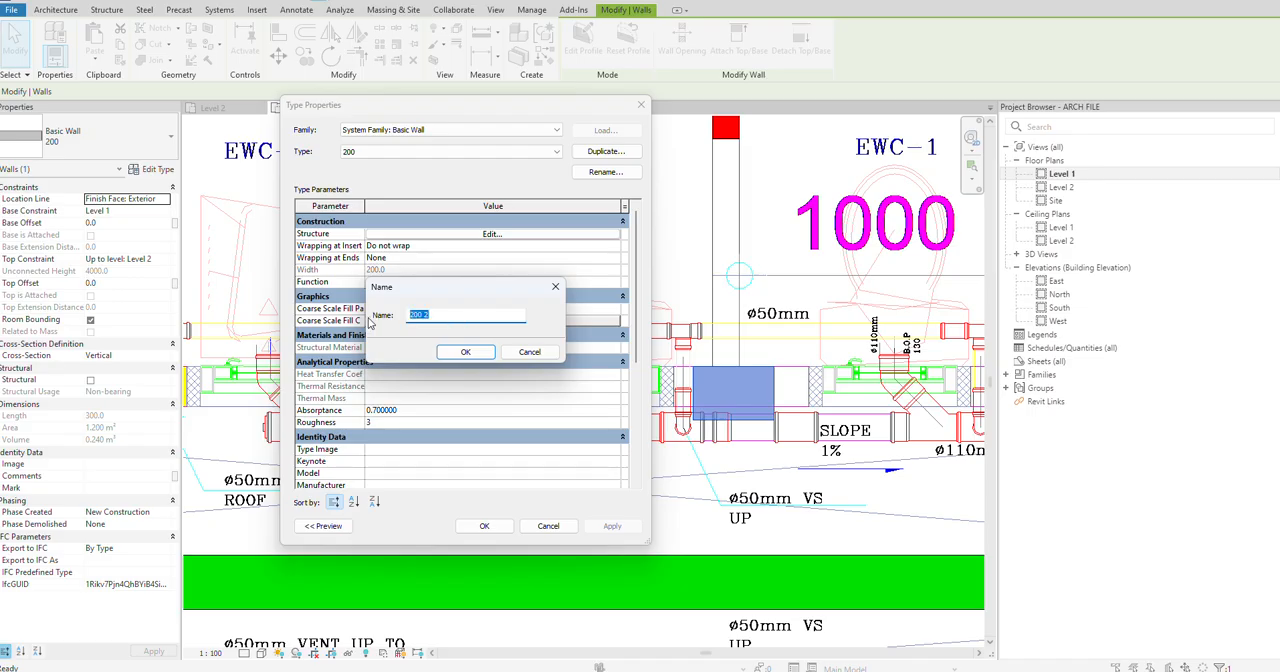
click(463, 353)
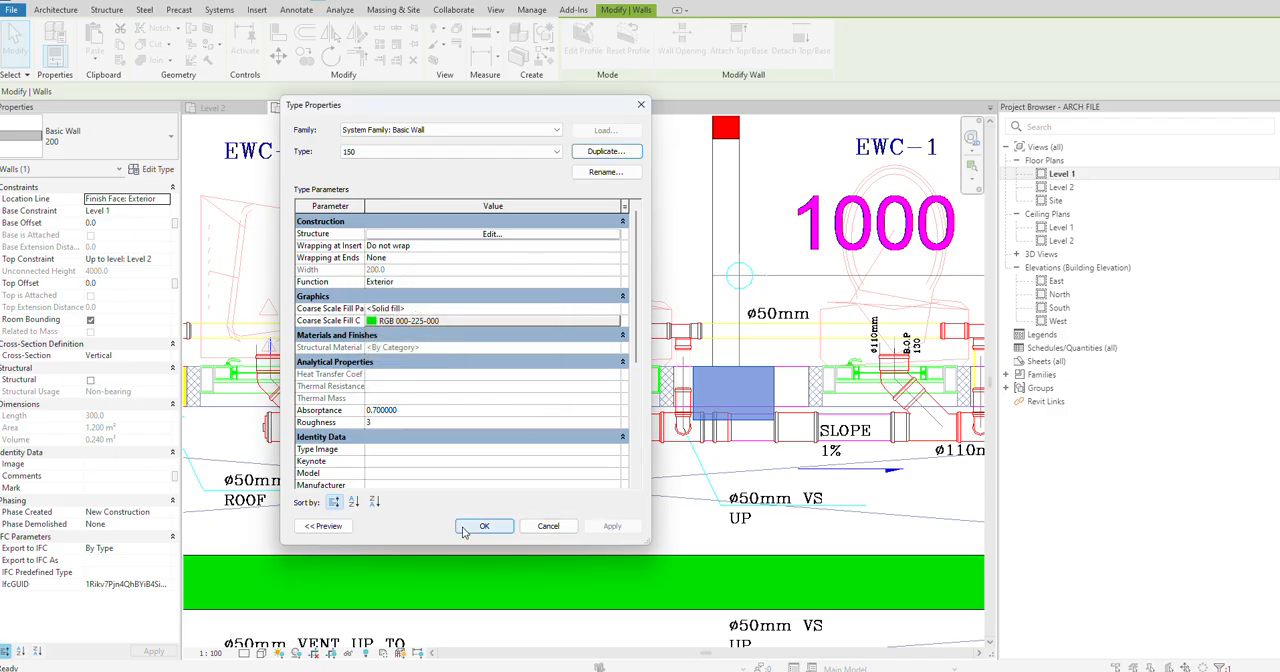
click(489, 234)
click(474, 244)
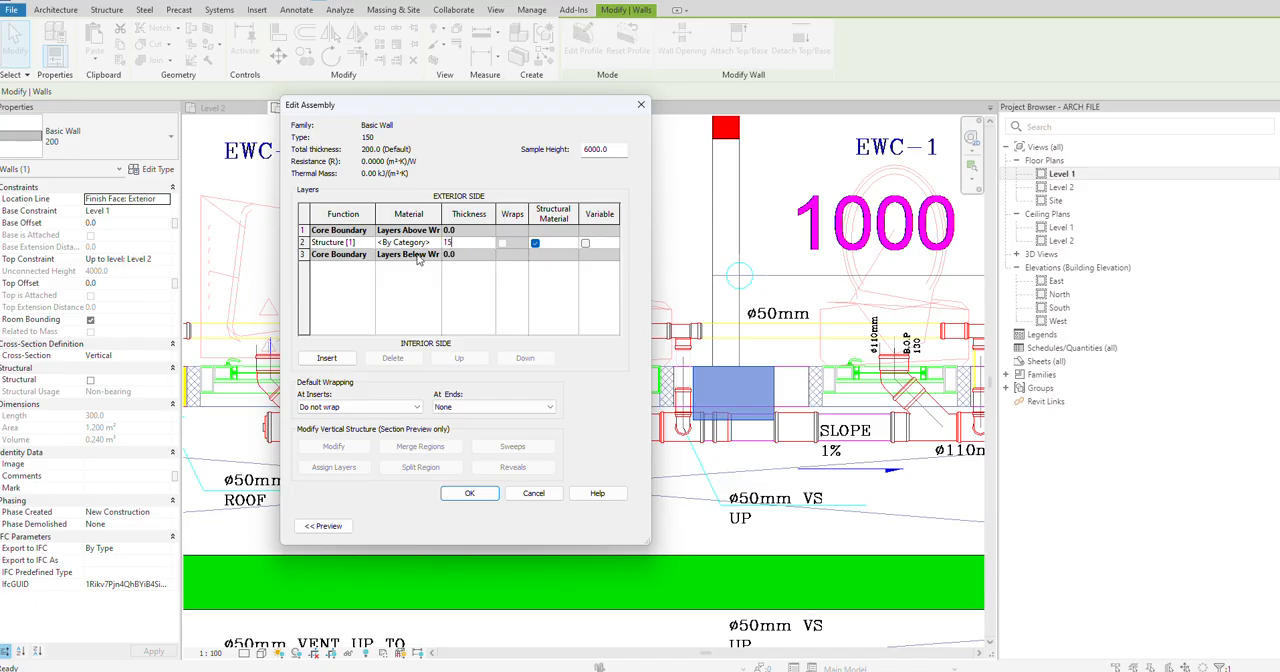
click(470, 493)
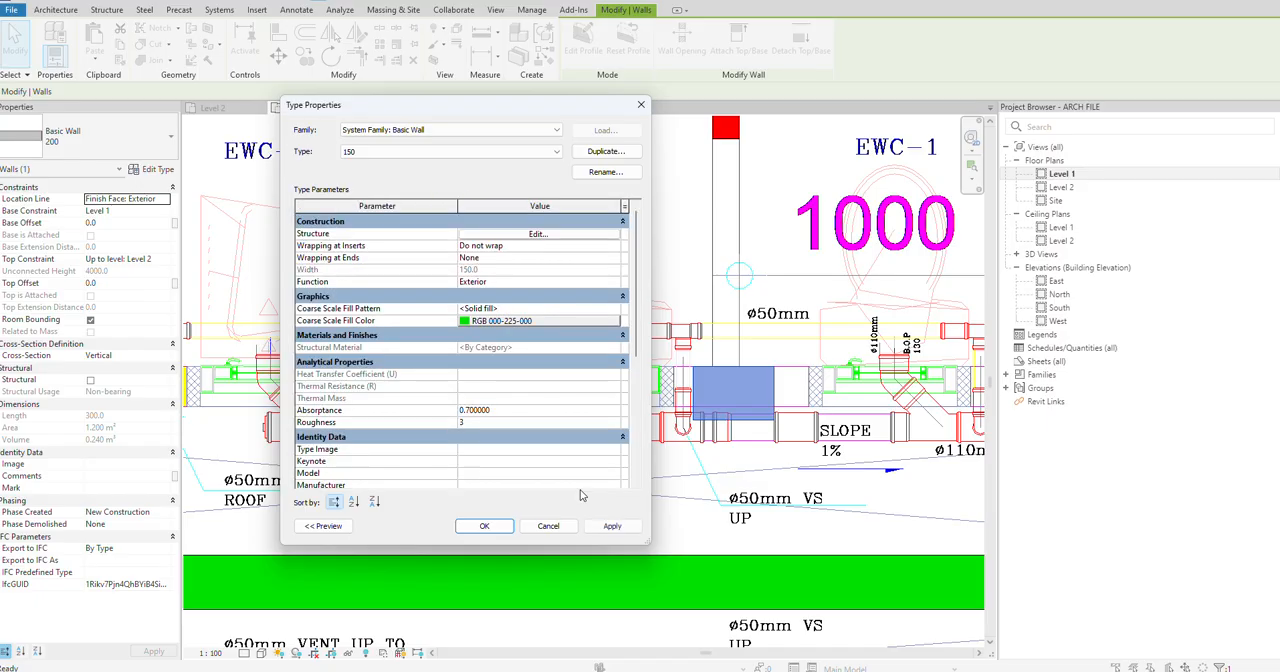
click(613, 525)
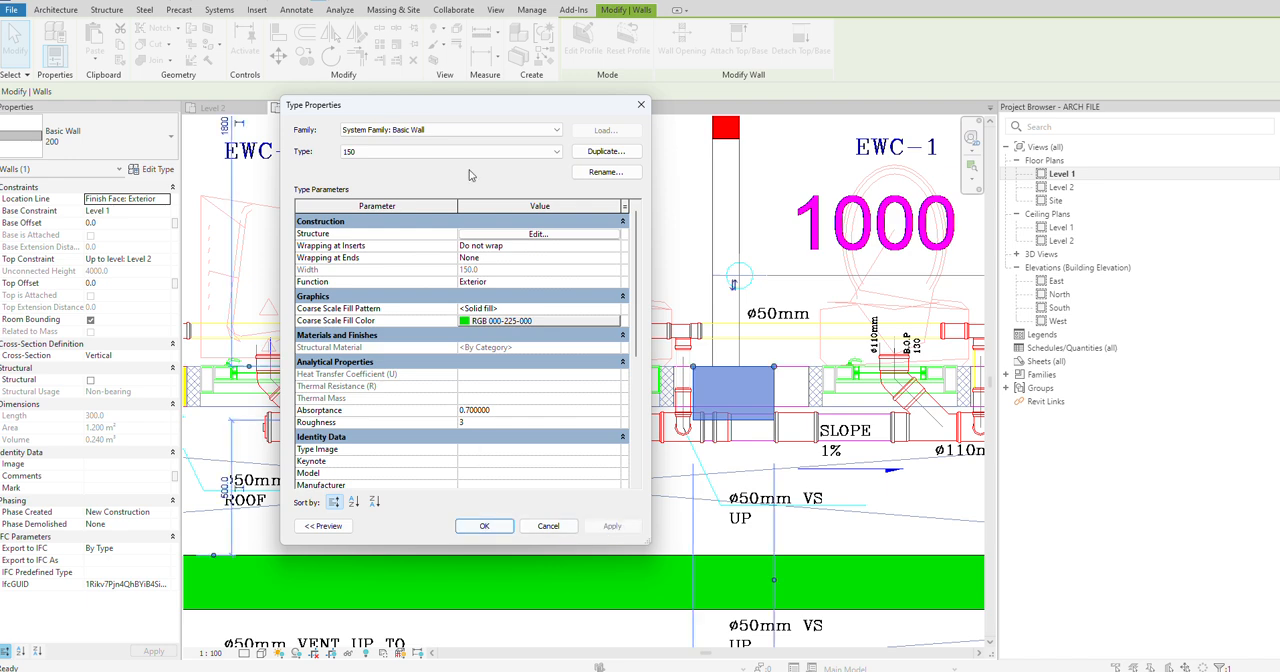
click(484, 525)
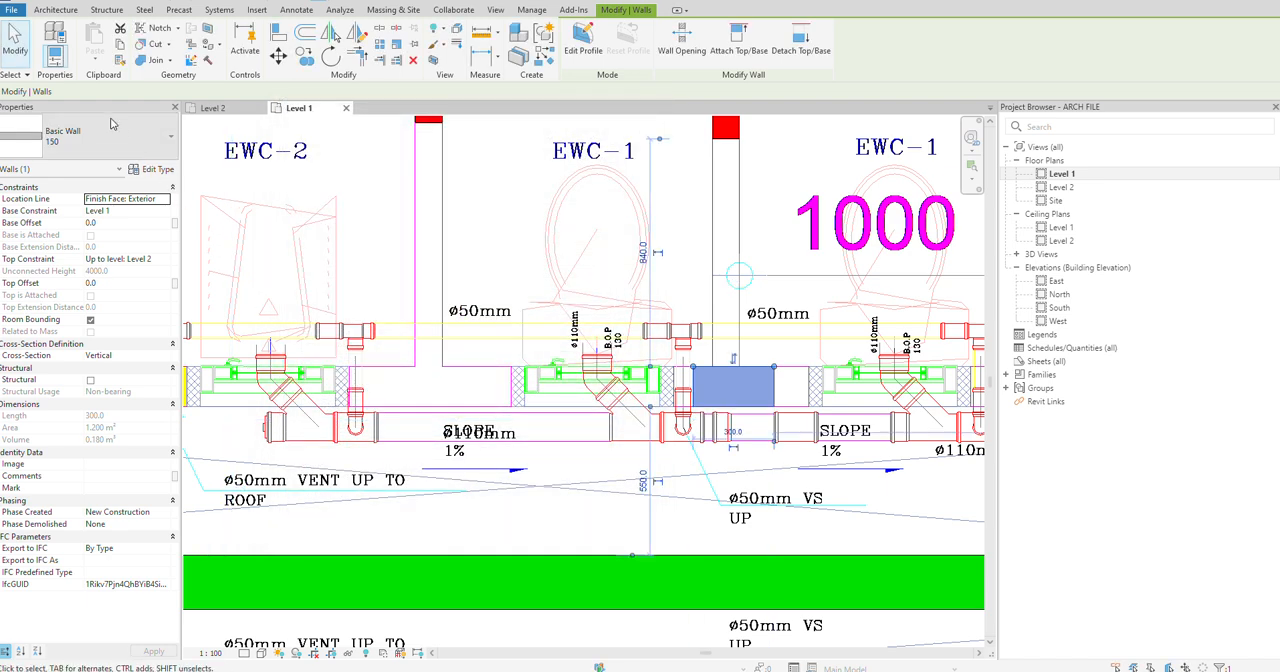
scroll(610, 308, down, 3)
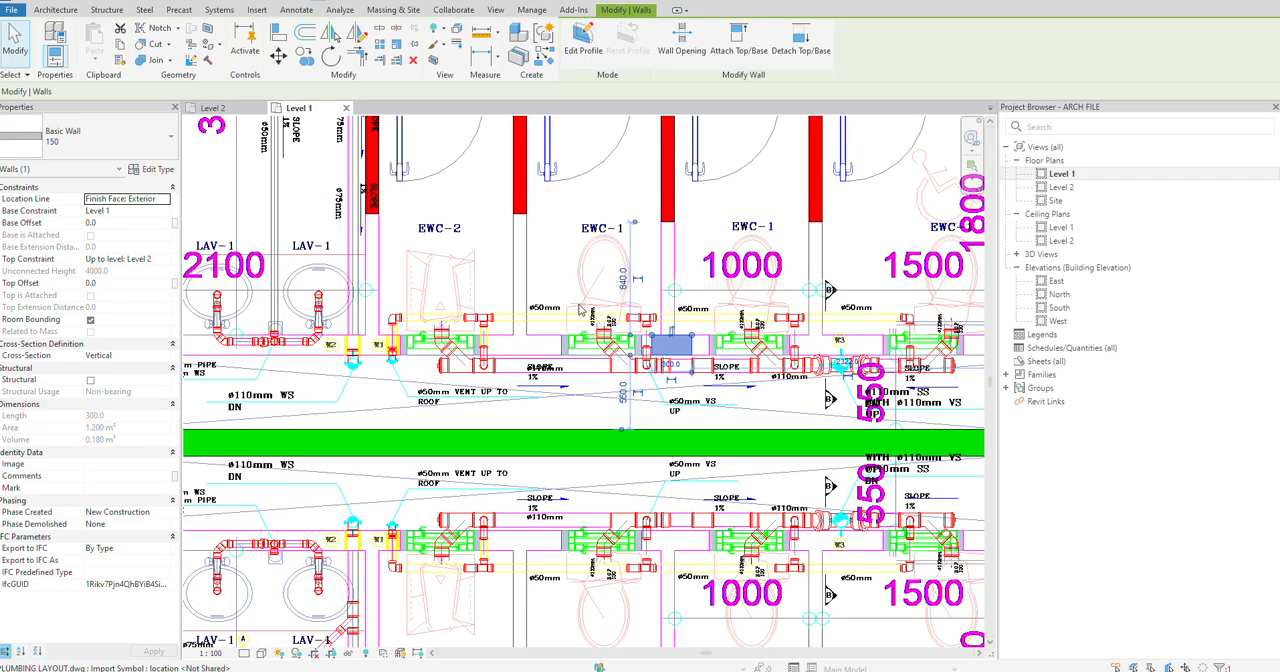
key(Escape)
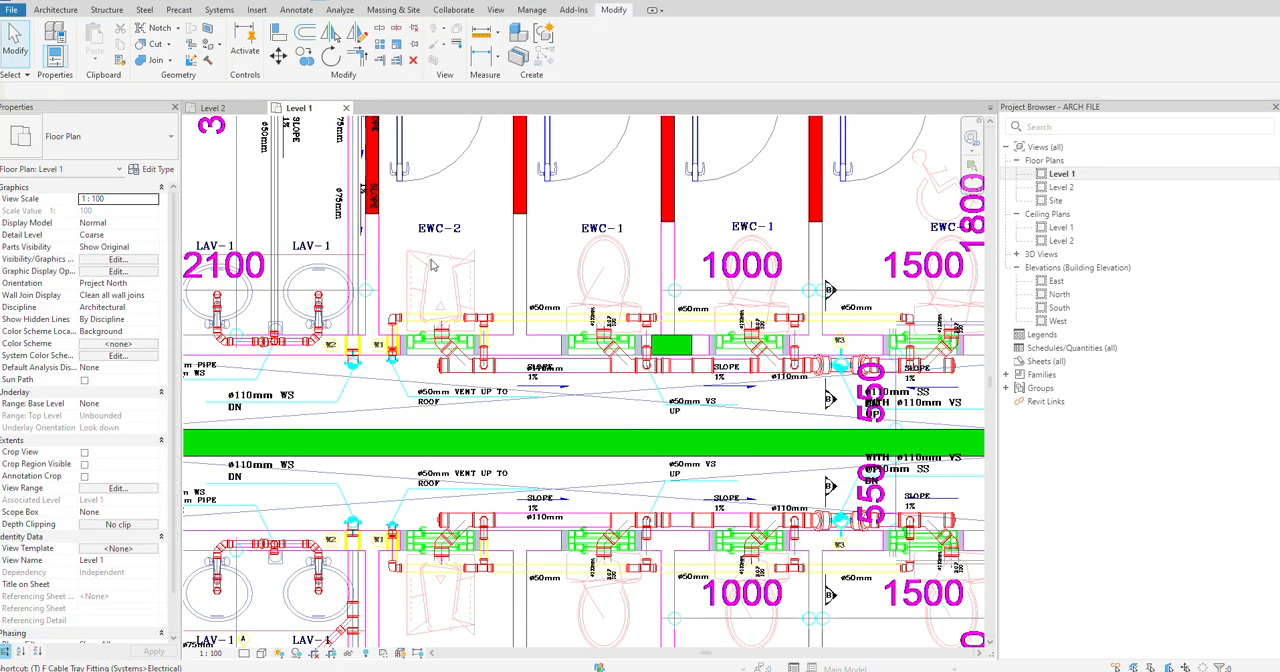
Step: Extend both ends of the short 150 wall behind the toilets to the 200 side walls of the Male Public CR
scroll(521, 291, down, 3)
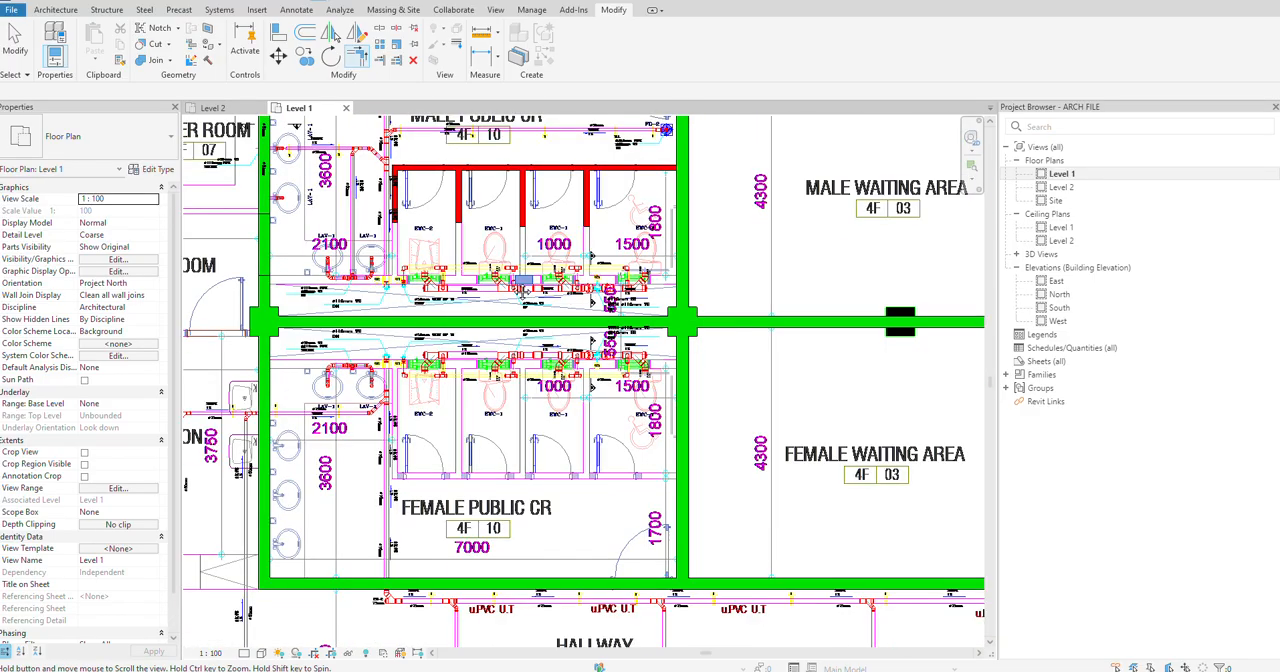
middle_drag(590, 300, 660, 307)
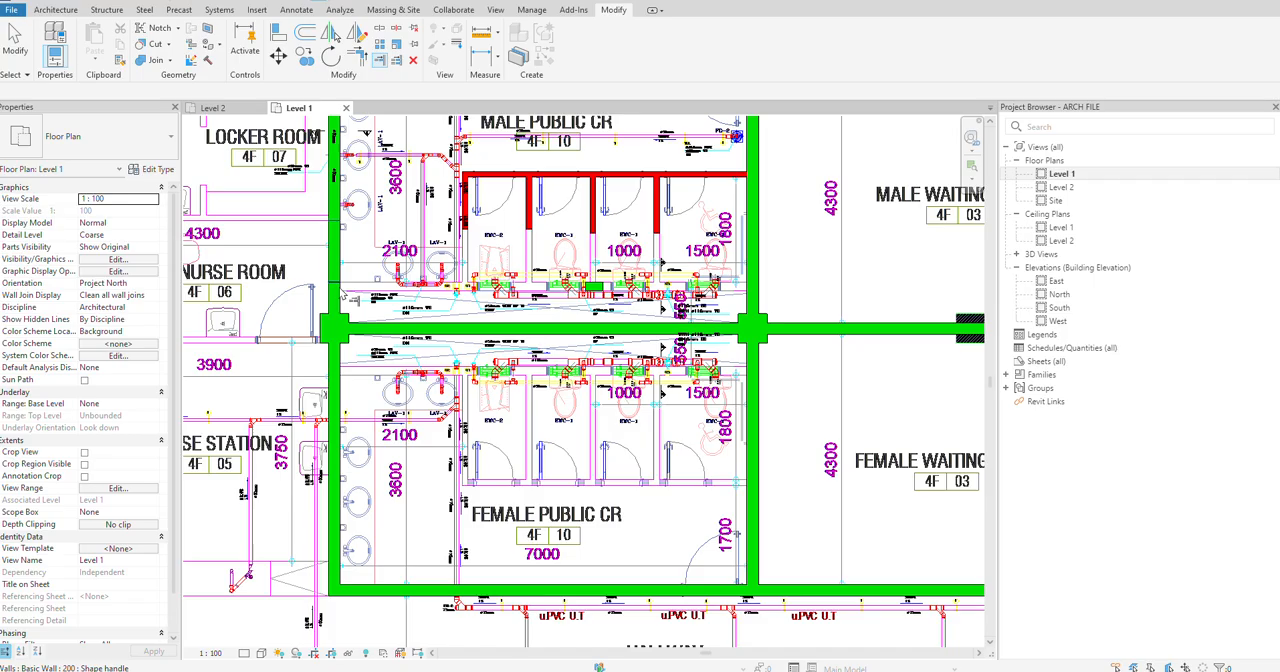
scroll(341, 275, up, 4)
key(t)
key(r)
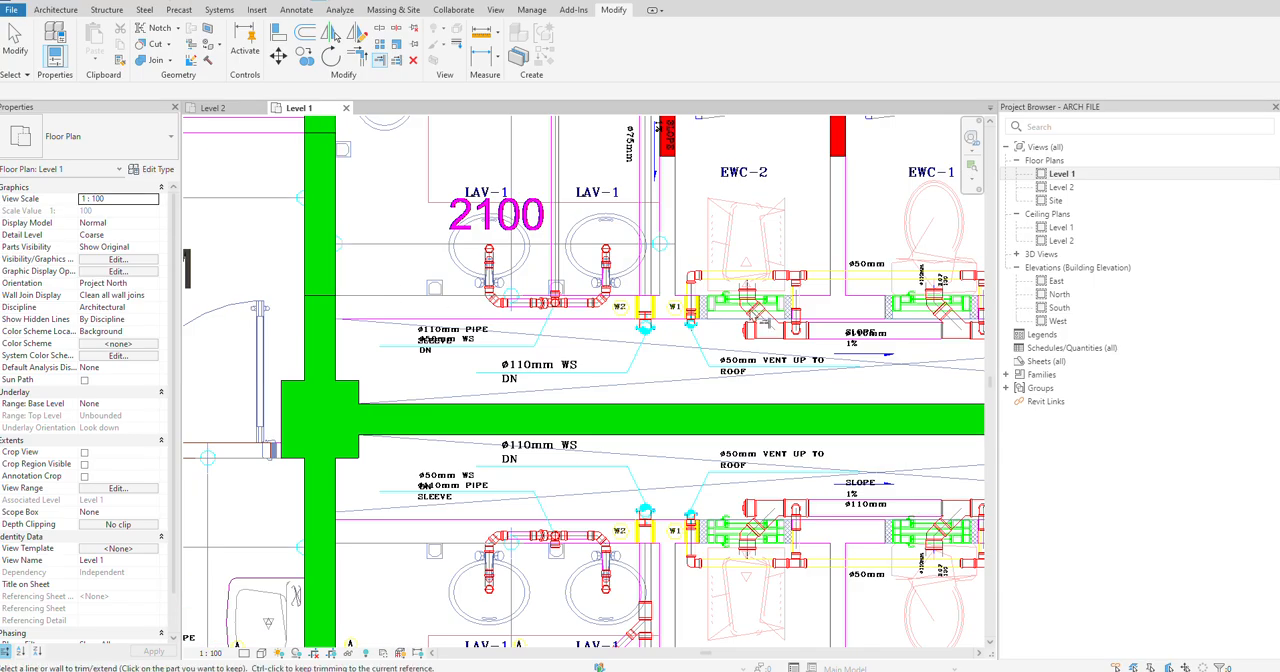
scroll(760, 318, down, 3)
click(862, 311)
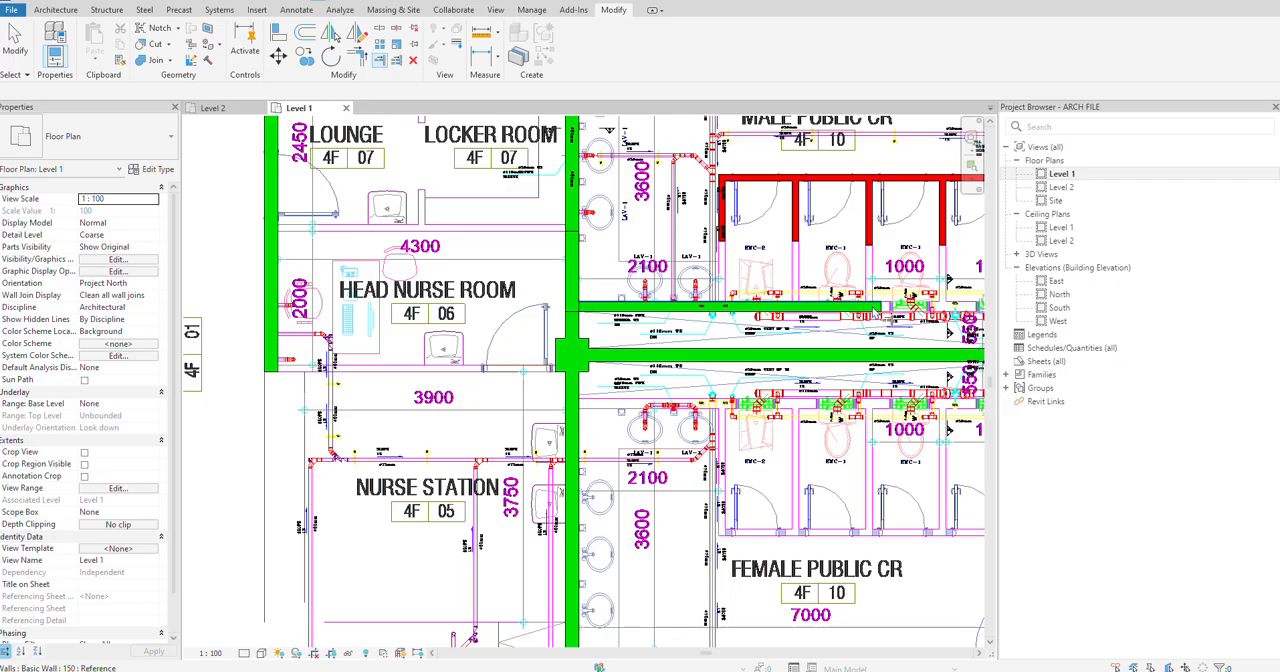
middle_drag(893, 313, 510, 329)
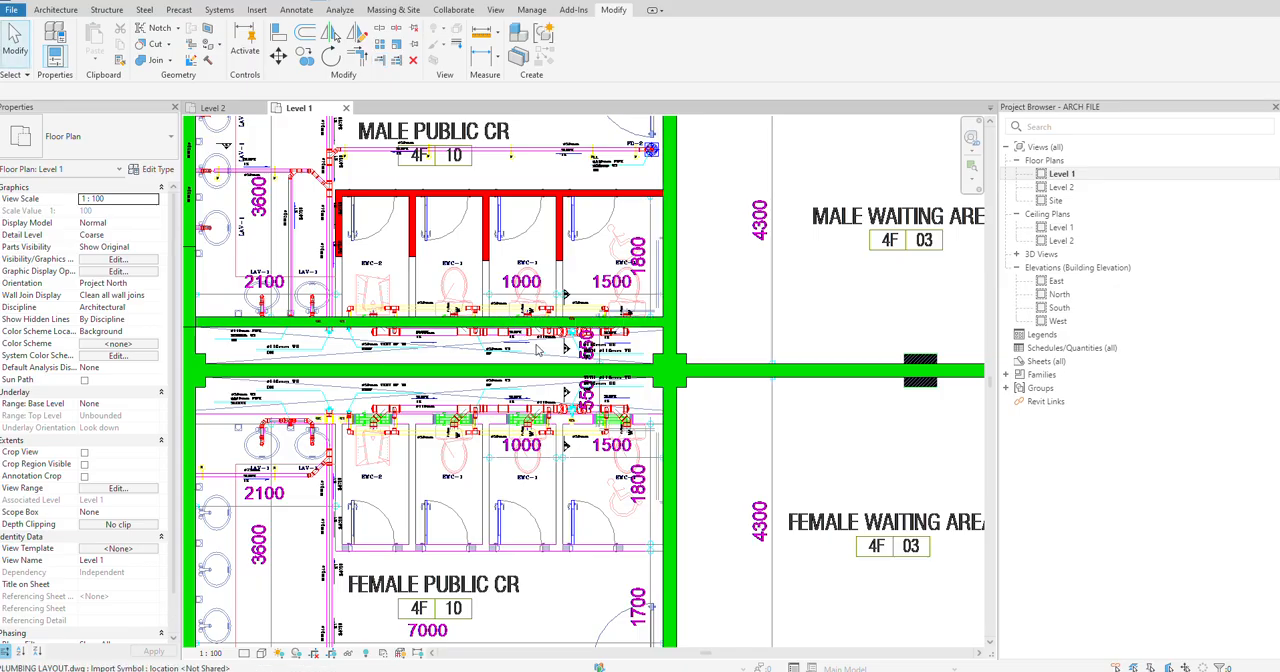
scroll(541, 350, down, 1)
scroll(616, 337, down, 2)
scroll(549, 344, up, 3)
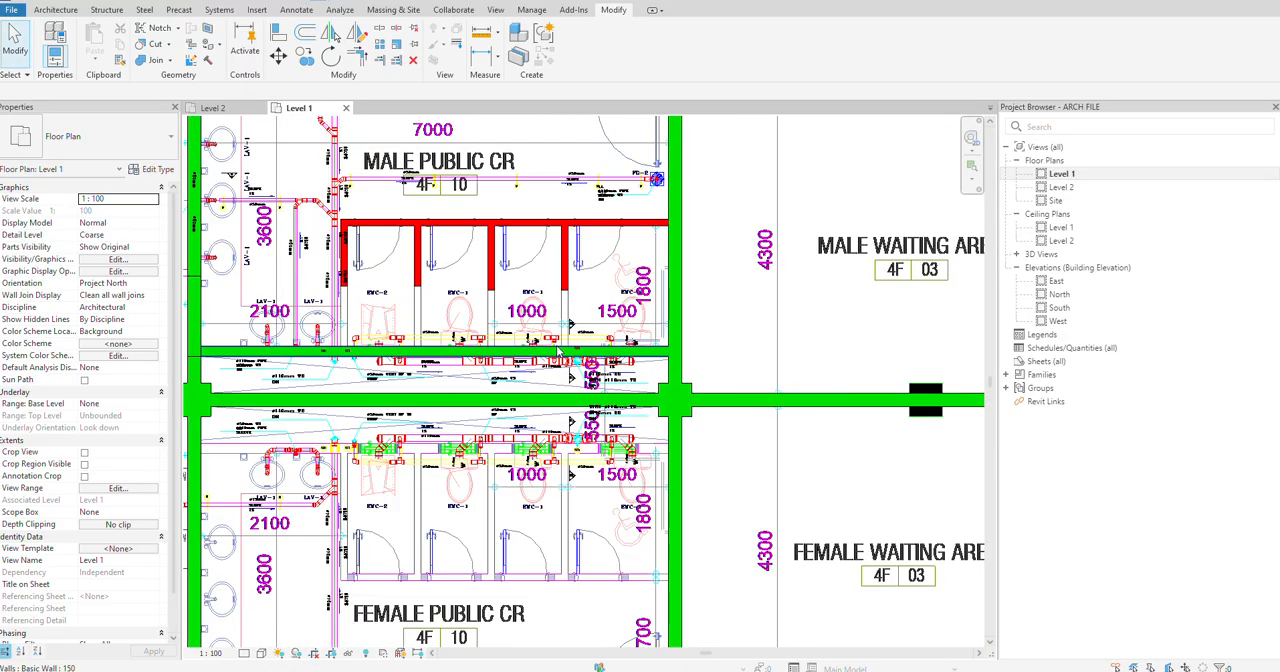
Step: Extend the four cubicle partitions to the 150 wall behind the toilets with Trim/Extend Multiple Elements
click(549, 349)
click(398, 62)
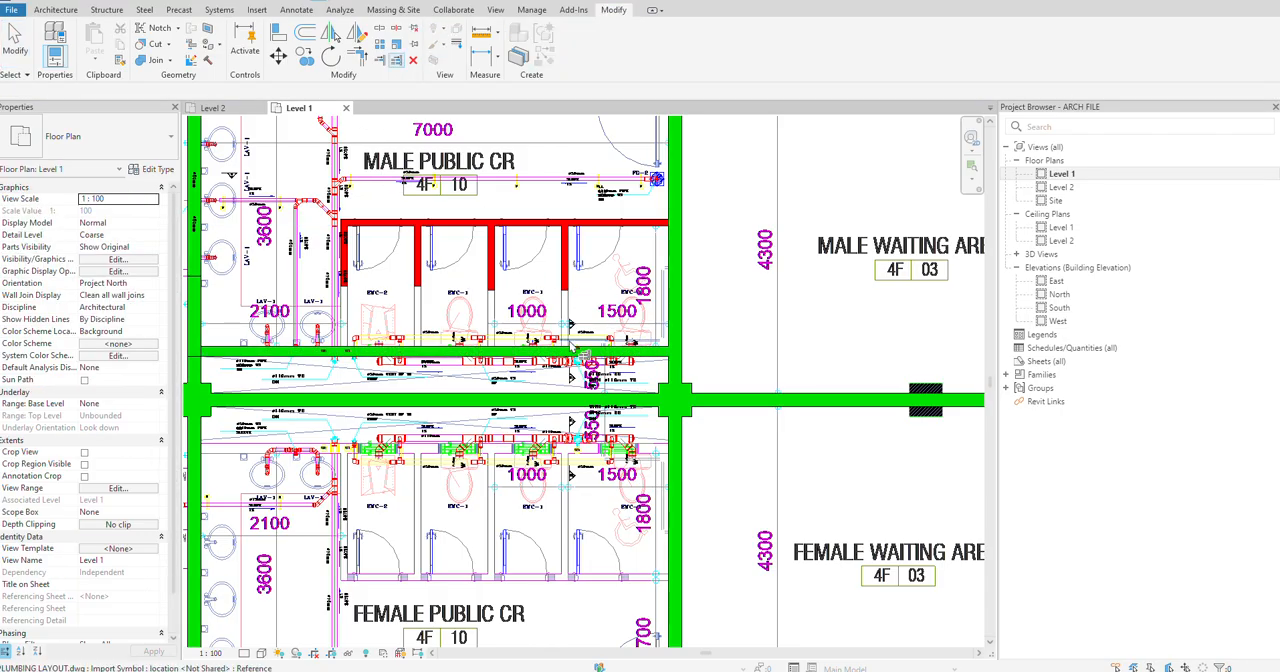
click(573, 350)
drag(585, 280, 326, 279)
key(Escape)
key(Escape)
scroll(548, 293, down, 4)
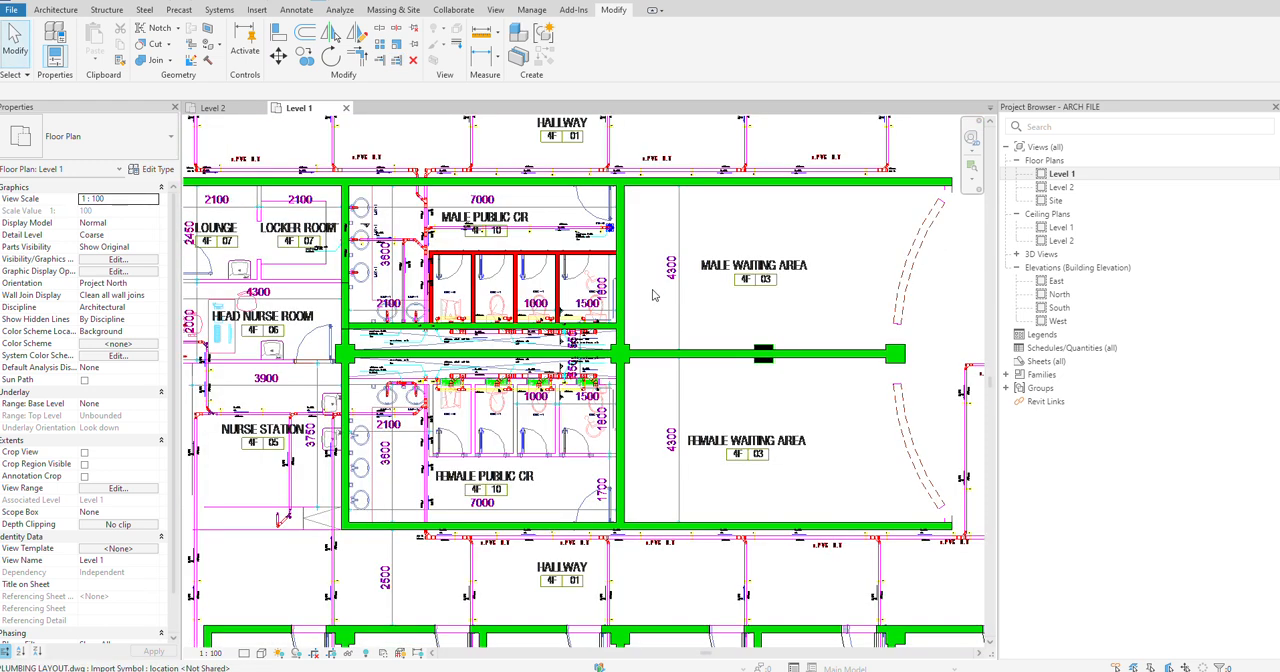
scroll(529, 288, down, 1)
middle_drag(660, 288, 529, 288)
scroll(405, 343, up, 3)
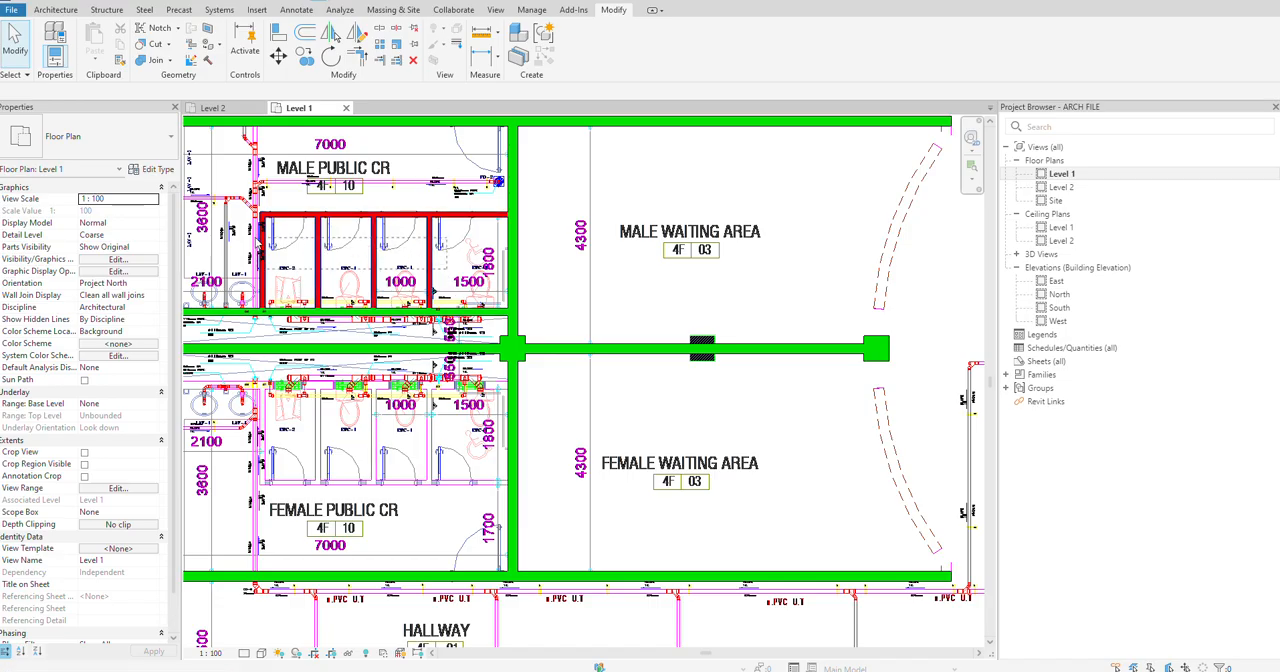
drag(261, 209, 260, 208)
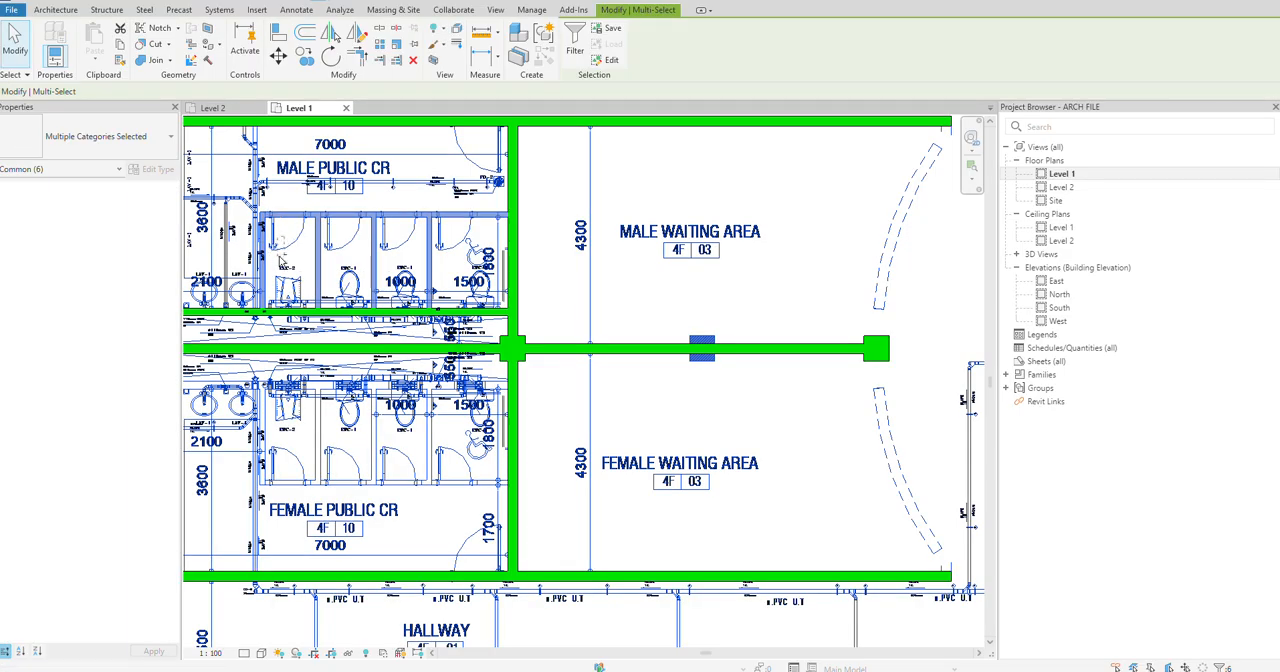
shift+click(281, 257)
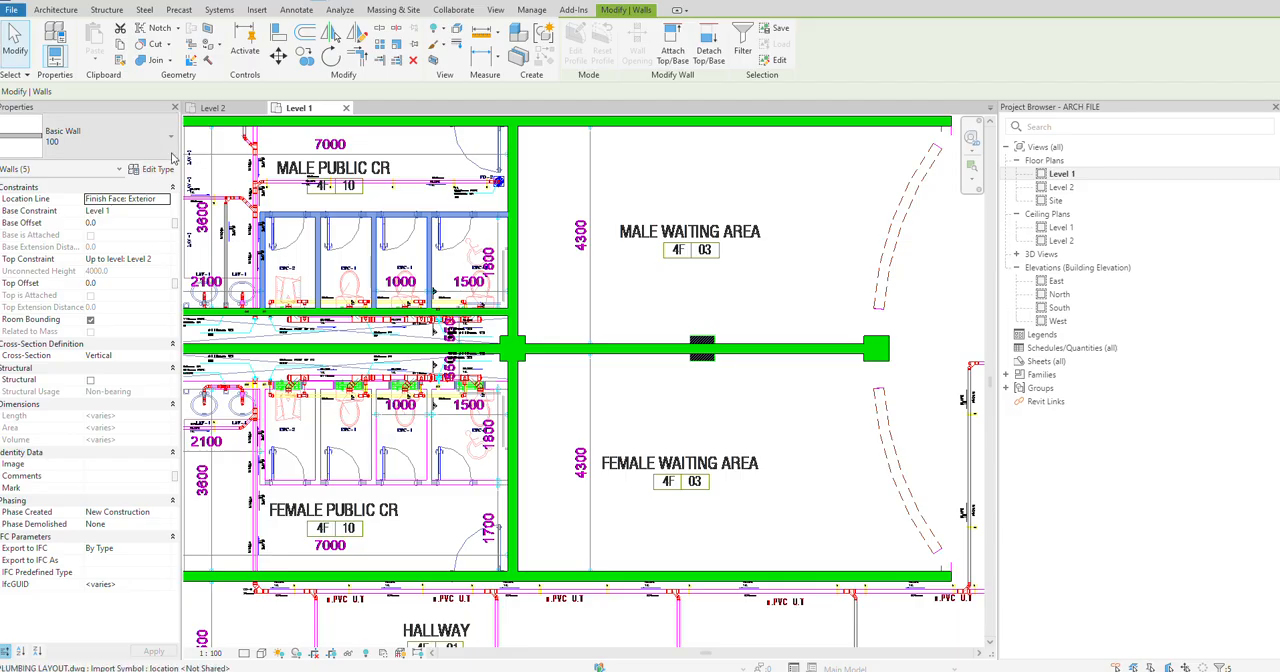
scroll(380, 326, down, 1)
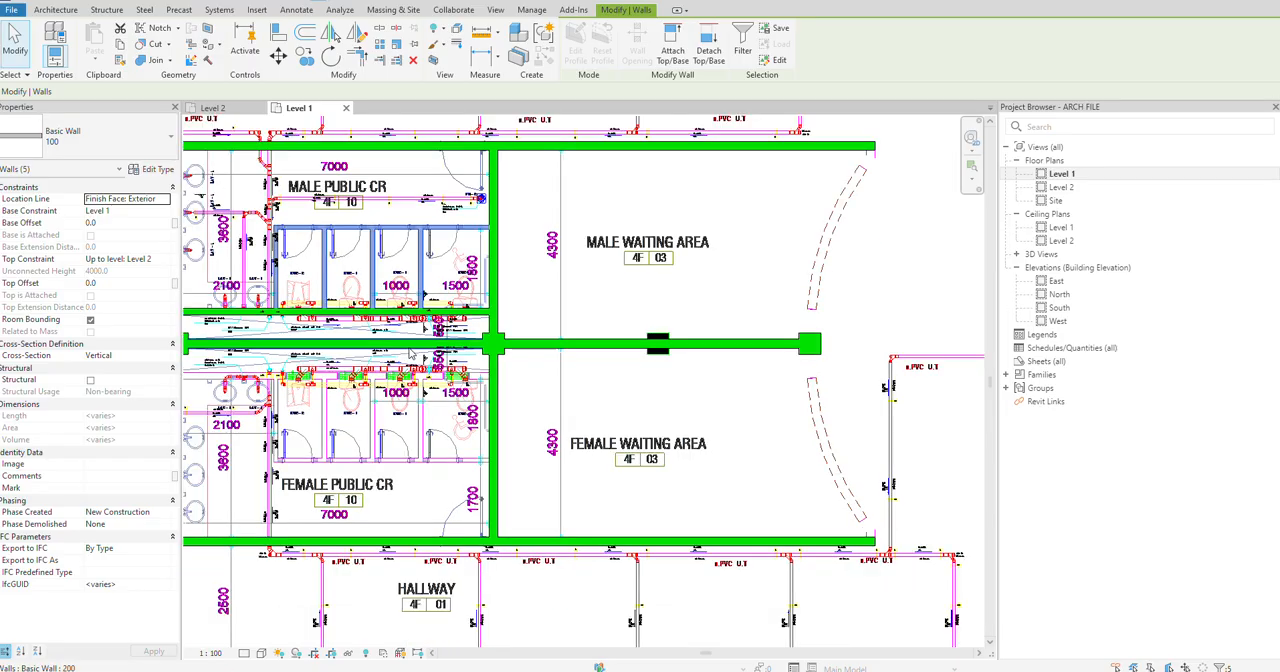
click(308, 47)
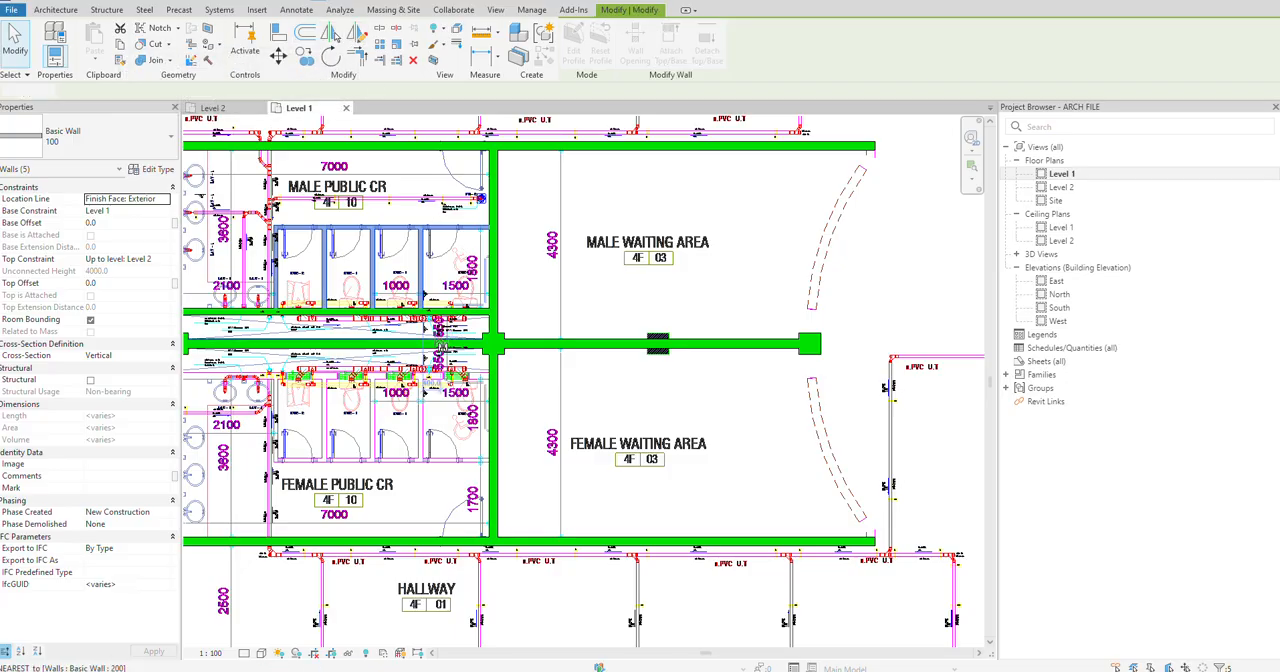
middle_drag(442, 346, 638, 351)
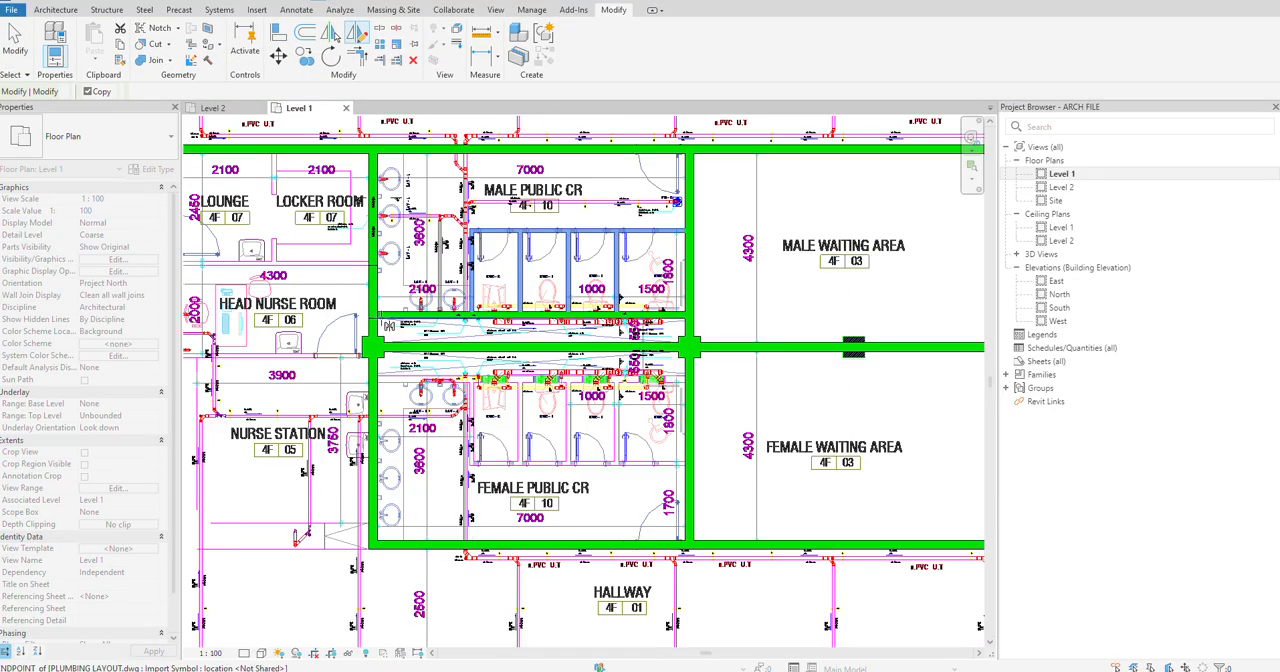
scroll(388, 326, up, 3)
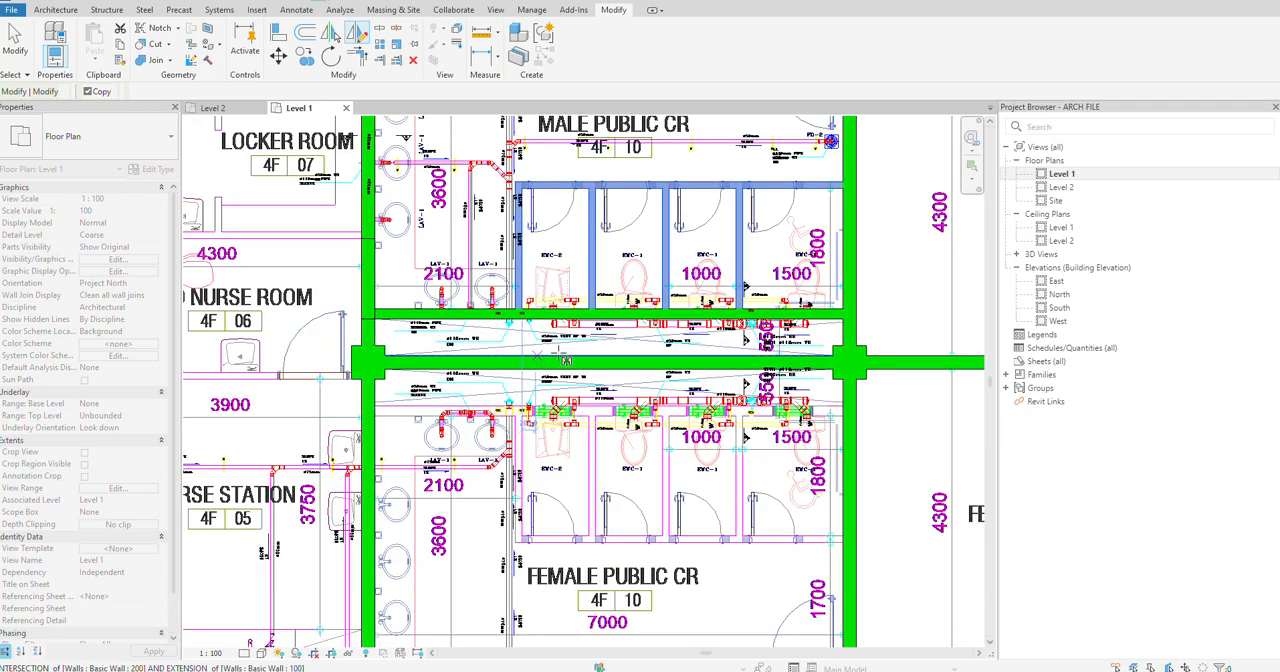
key(Escape)
key(Escape)
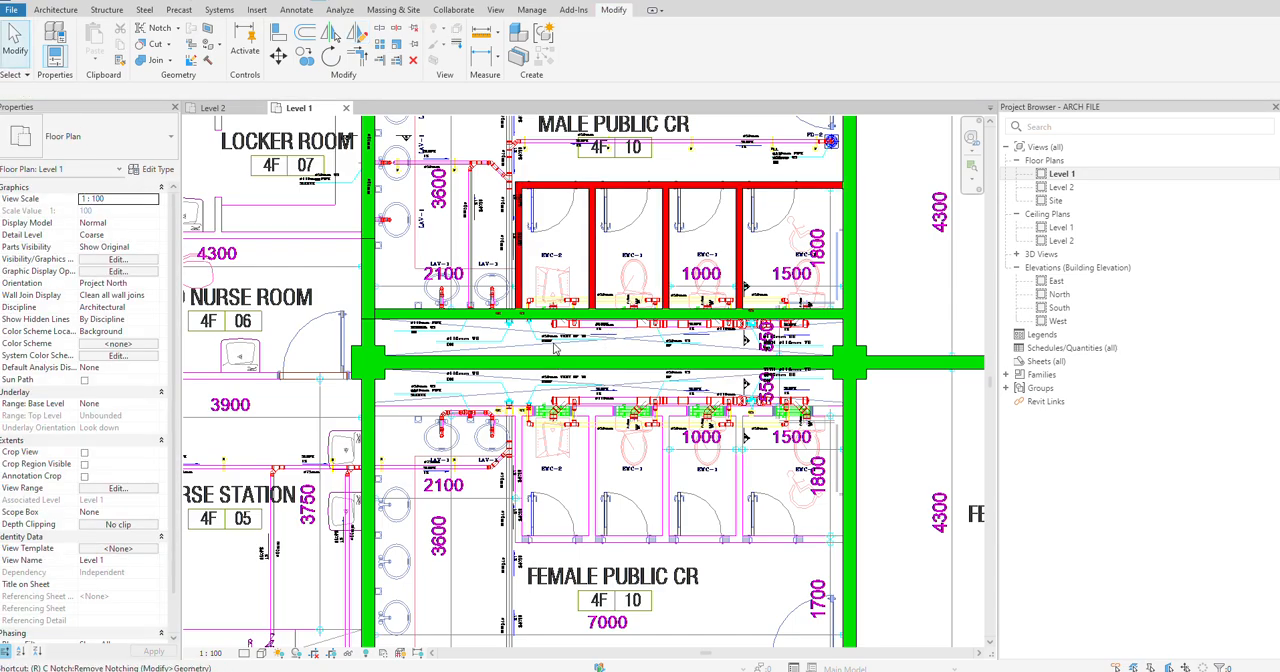
Step: Draw a short vertical reference plane between the 150 wall behind the male toilets and the 200 wall dividing the two public CRs
key(p)
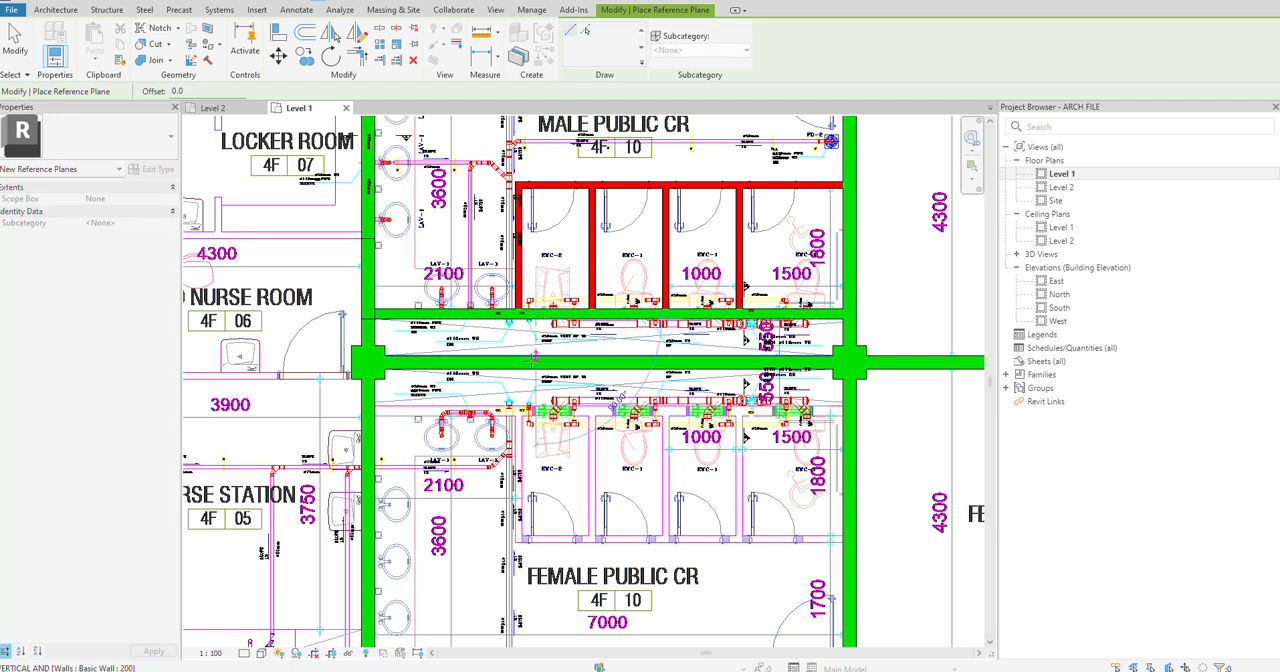
key(Escape)
key(Escape)
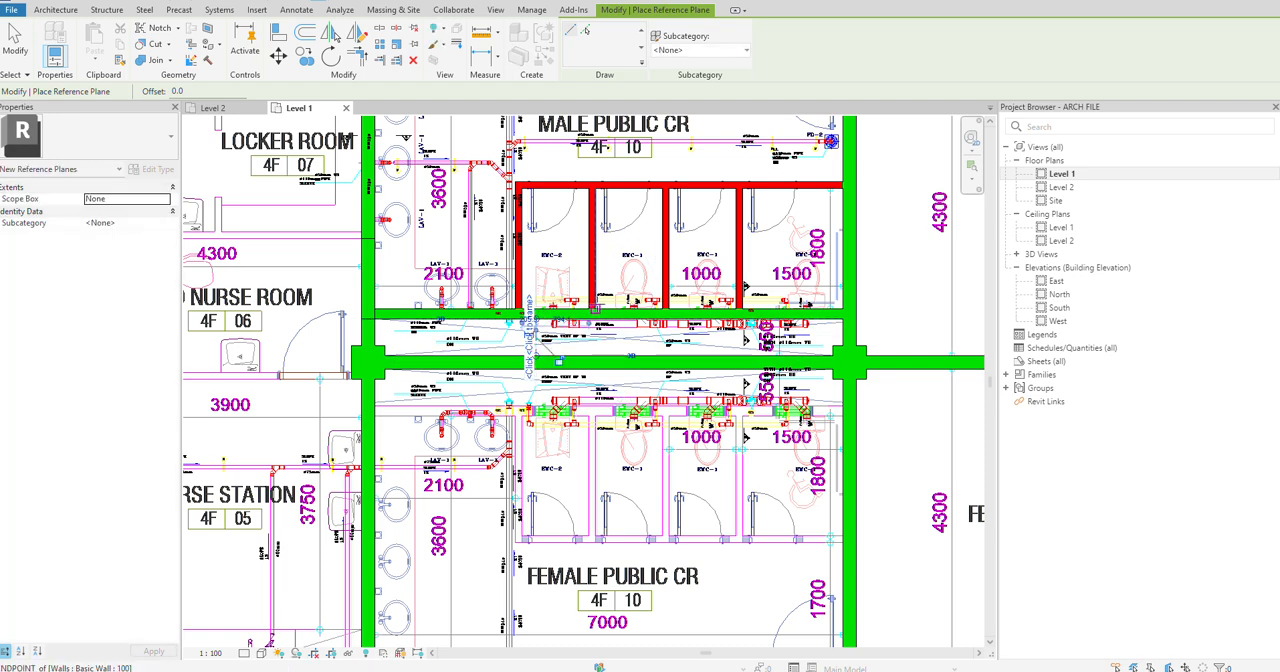
scroll(576, 253, up, 1)
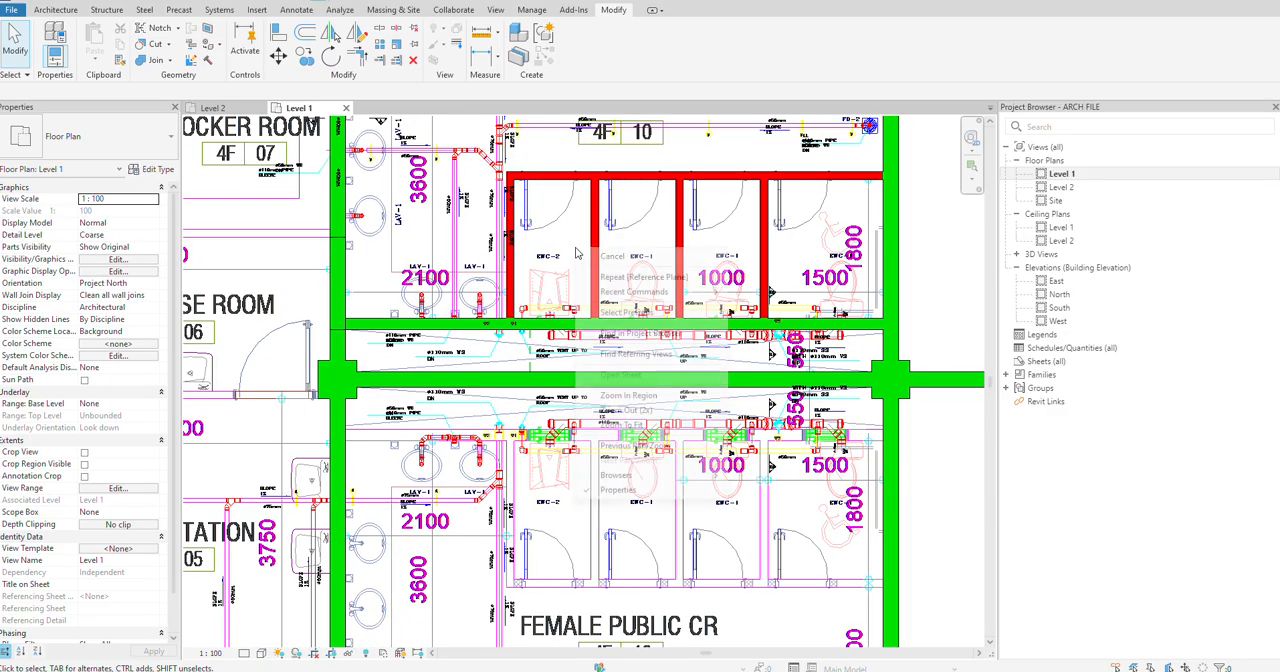
Step: Try to mirror the Male Public CR's five 100 cubicle walls about an axis drawn from the reference plane's midpoint
right_click(652, 174)
click(703, 316)
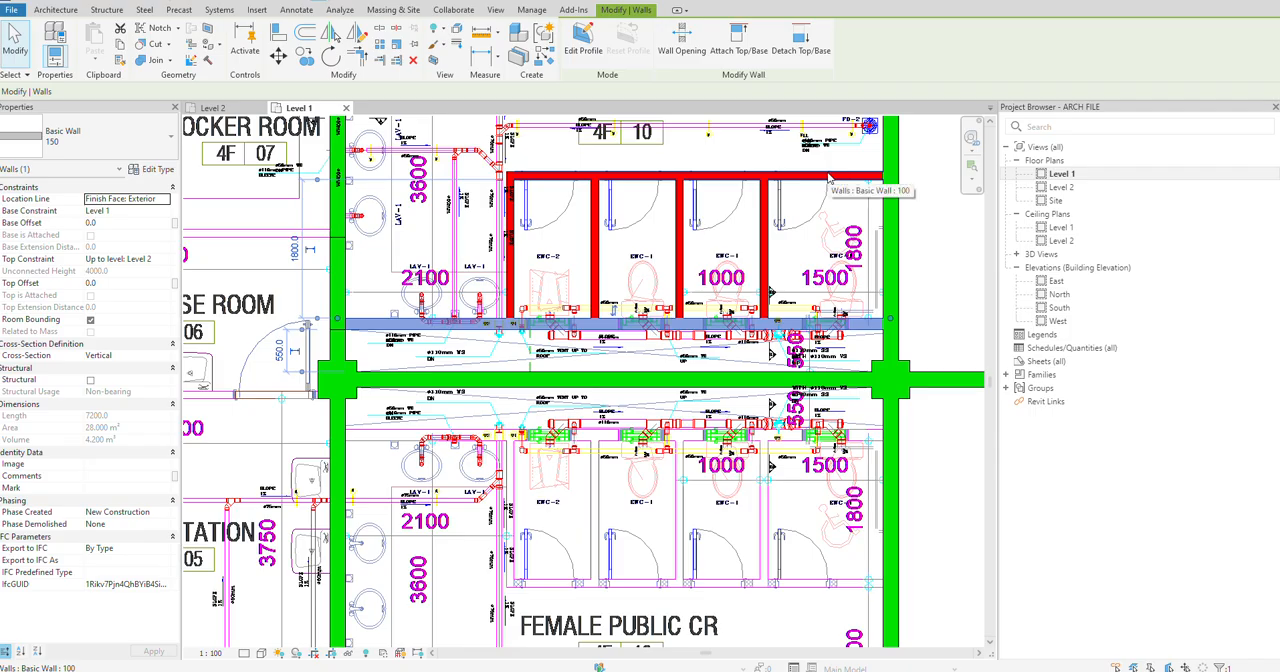
key(Escape)
drag(783, 237, 508, 238)
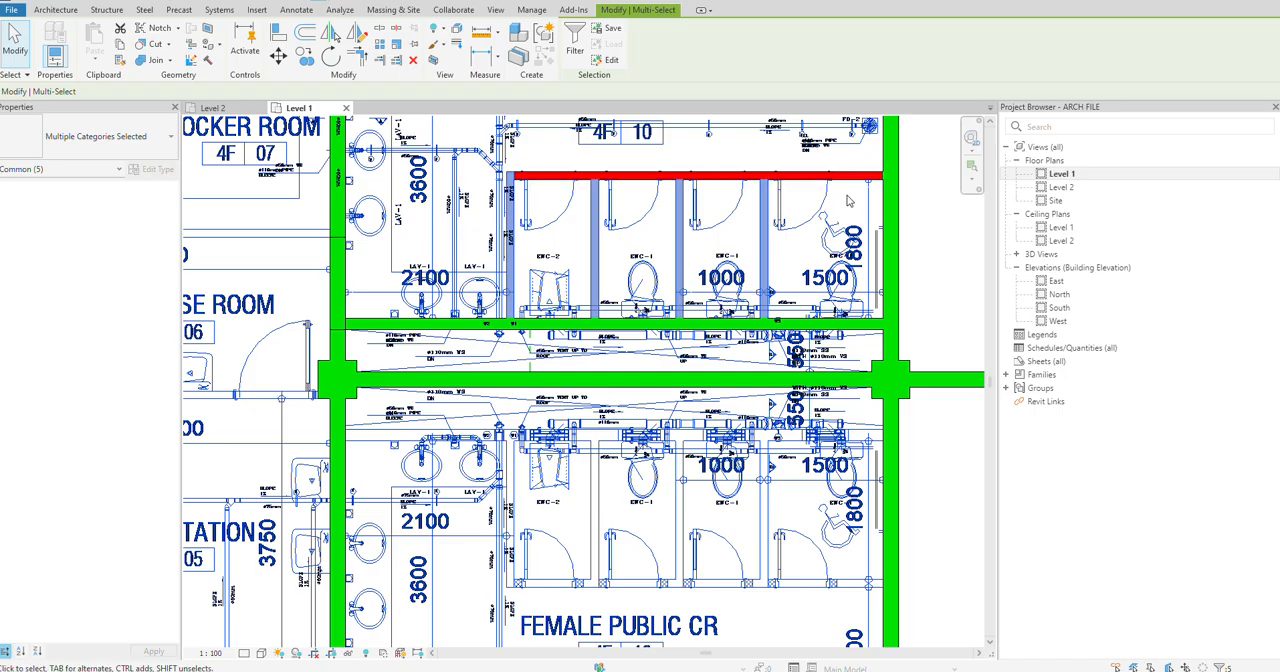
click(843, 182)
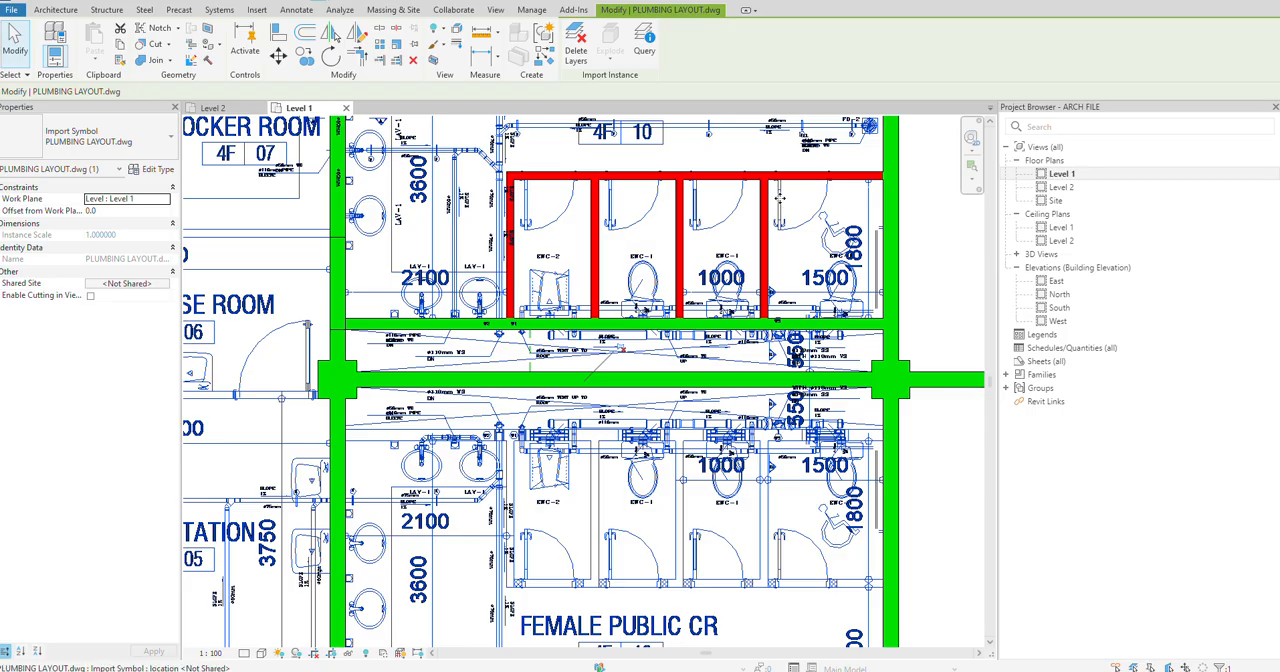
drag(608, 195, 509, 154)
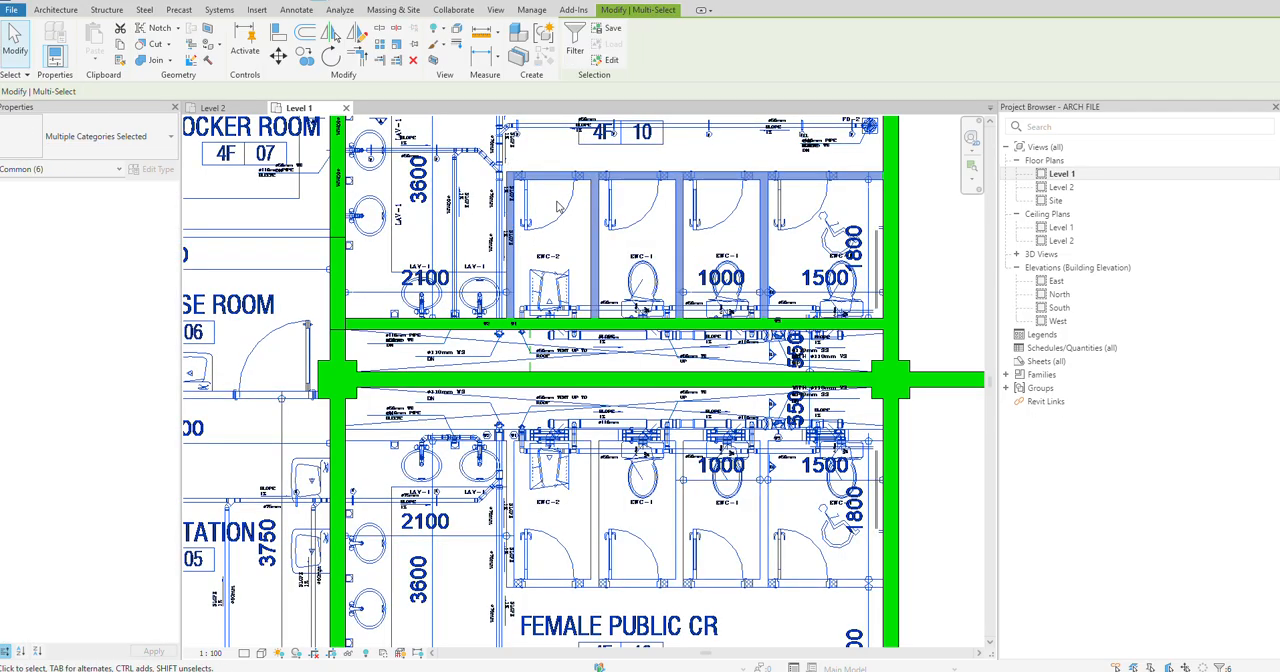
shift+click(537, 255)
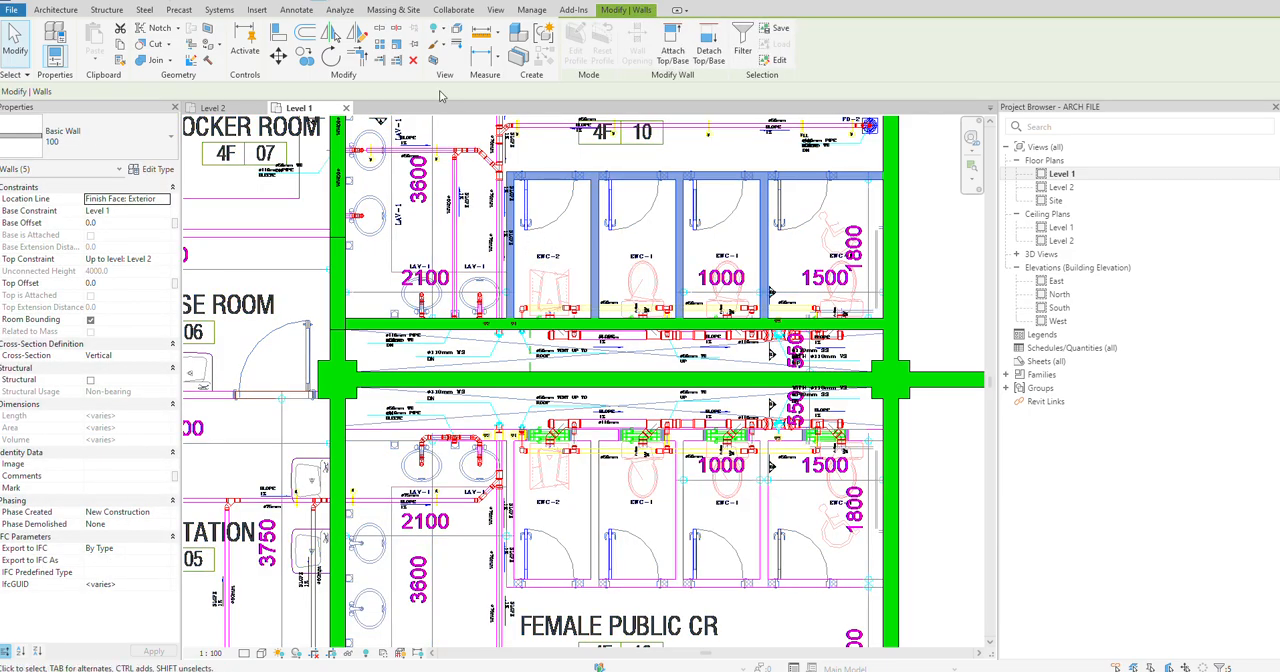
click(357, 35)
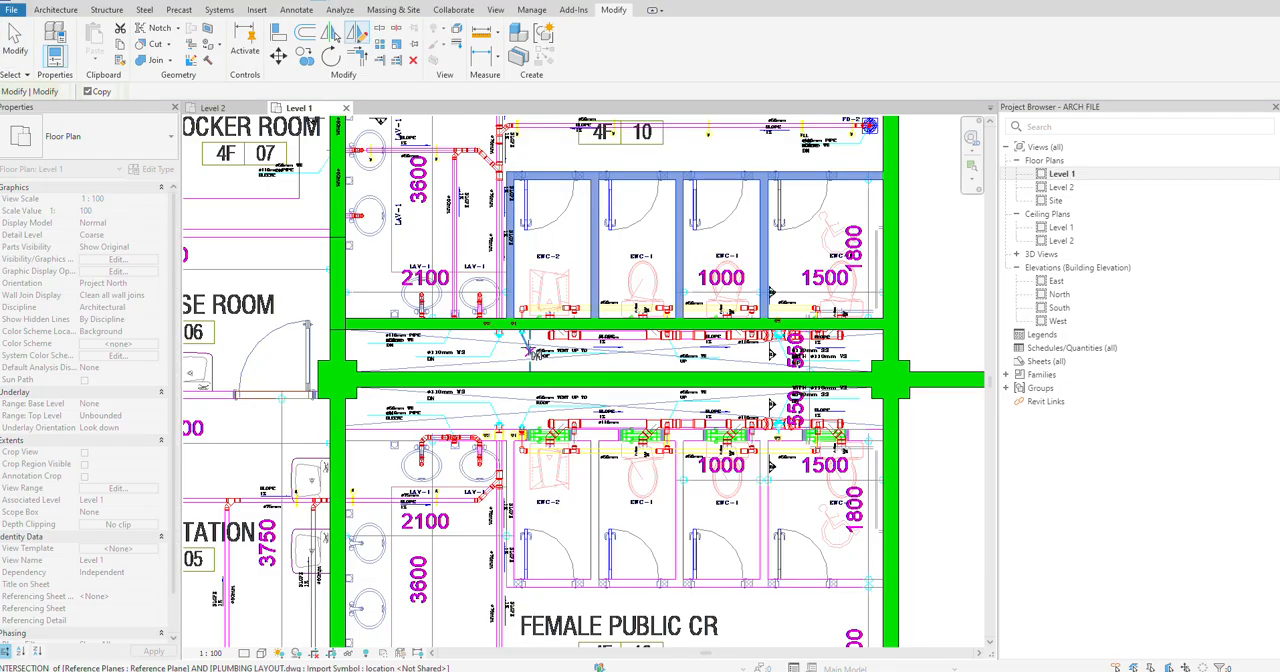
scroll(530, 346, up, 5)
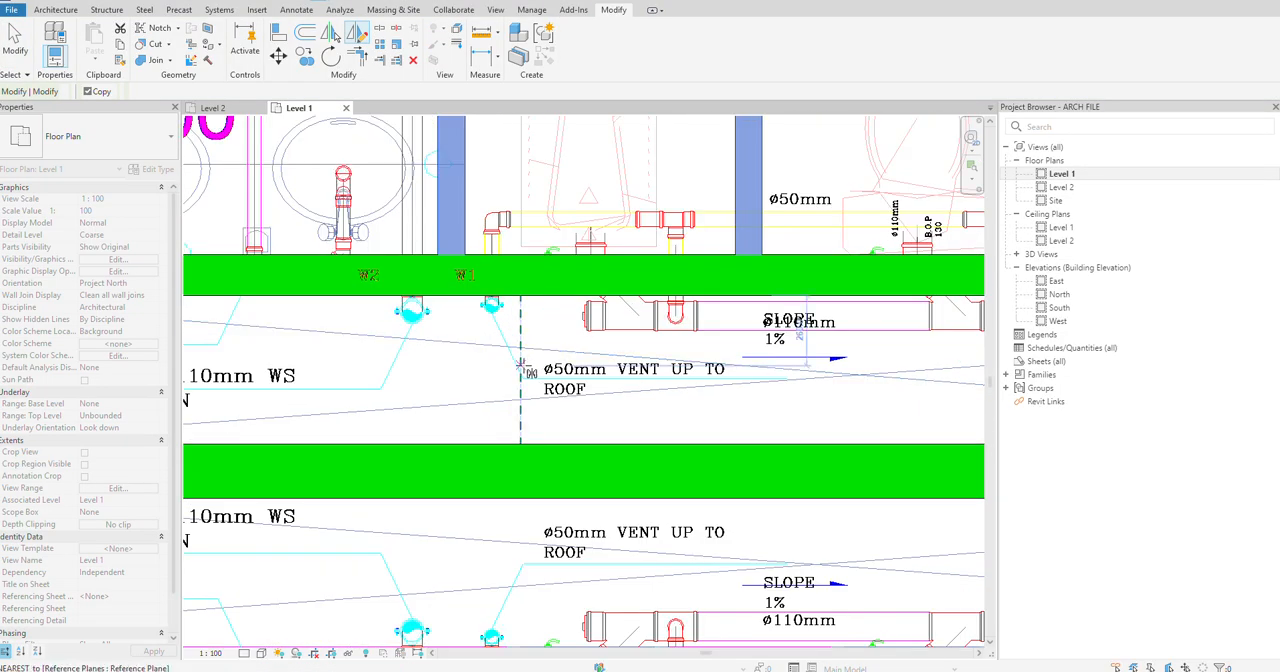
scroll(520, 358, up, 3)
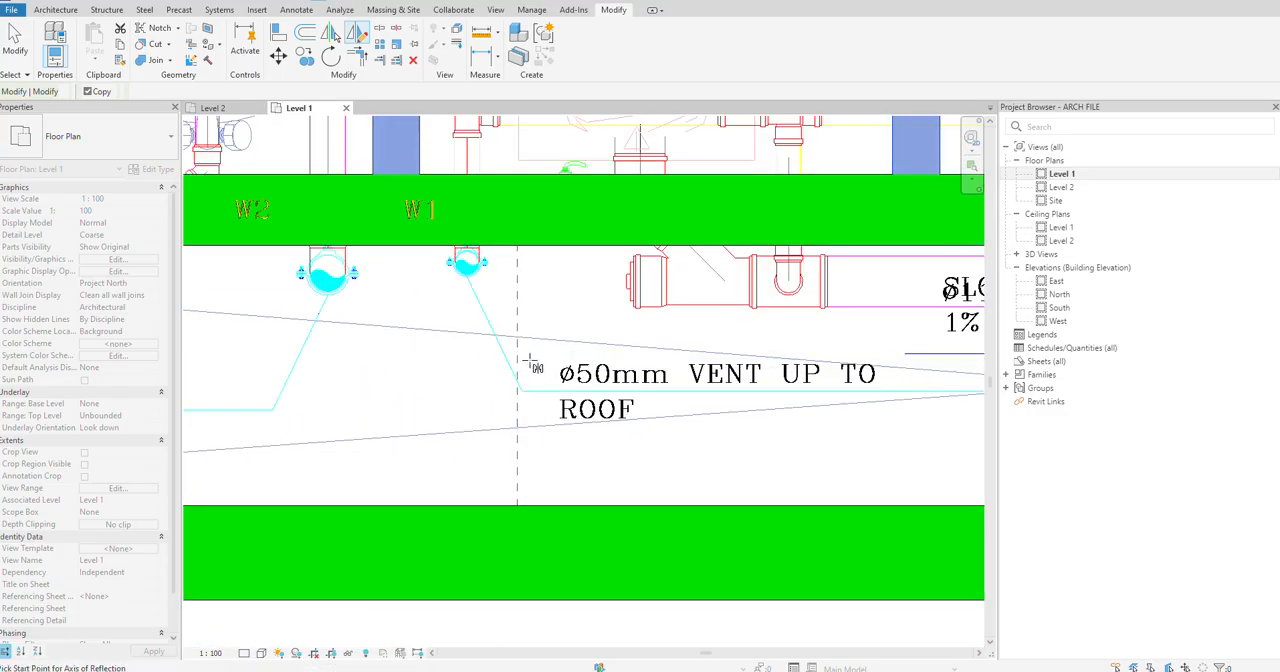
key(m)
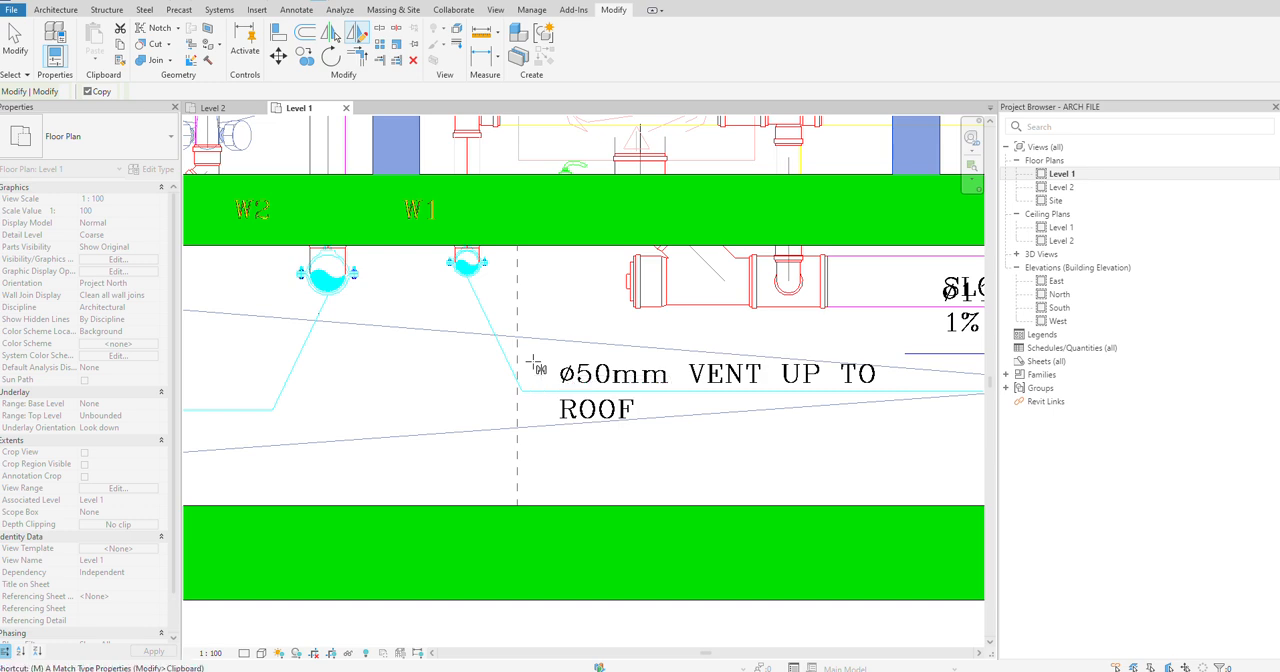
key(d)
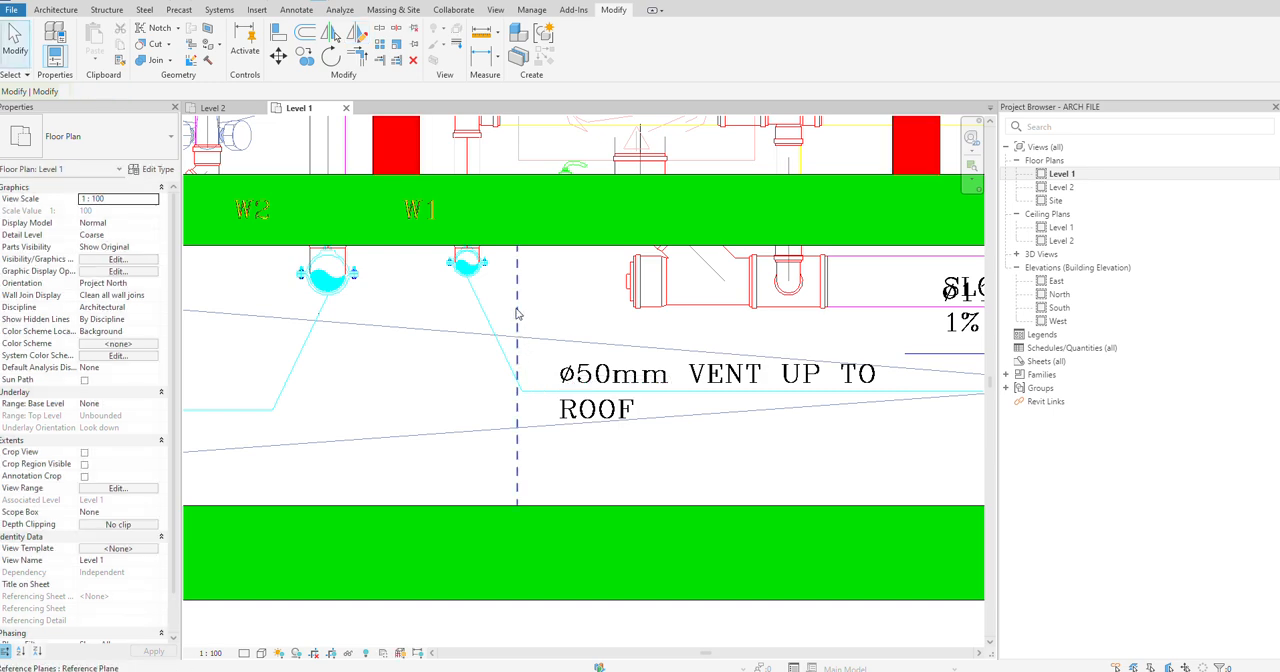
scroll(517, 308, down, 5)
right_click(589, 200)
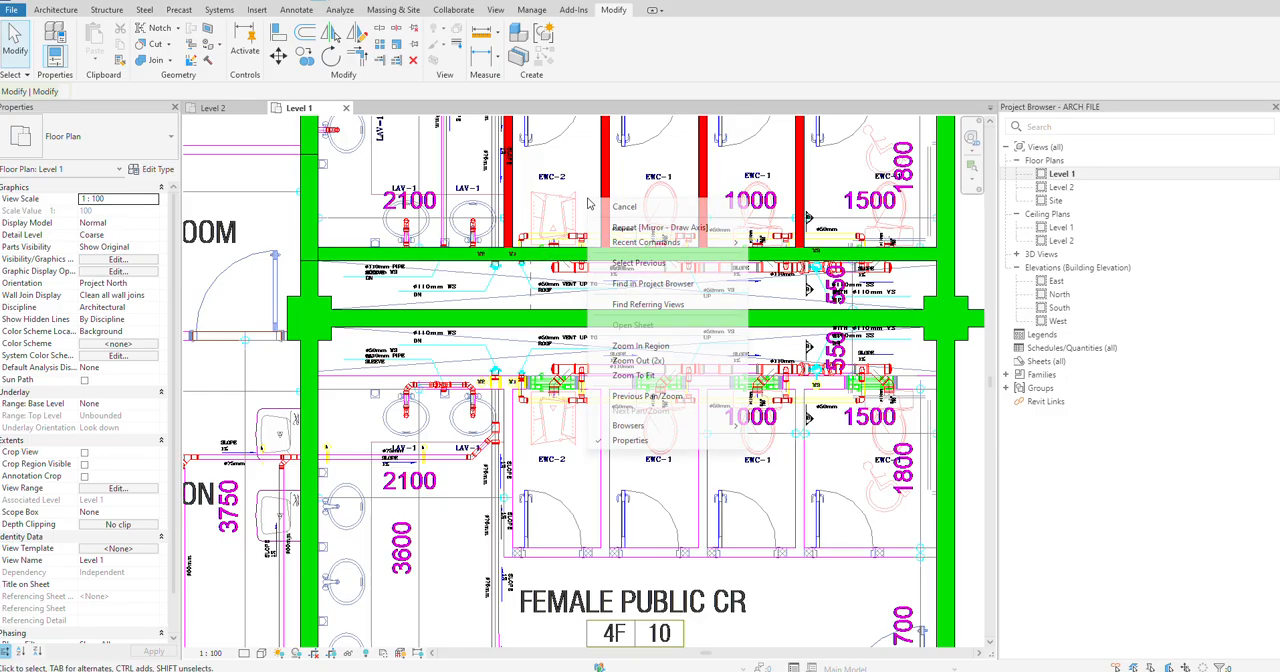
click(646, 264)
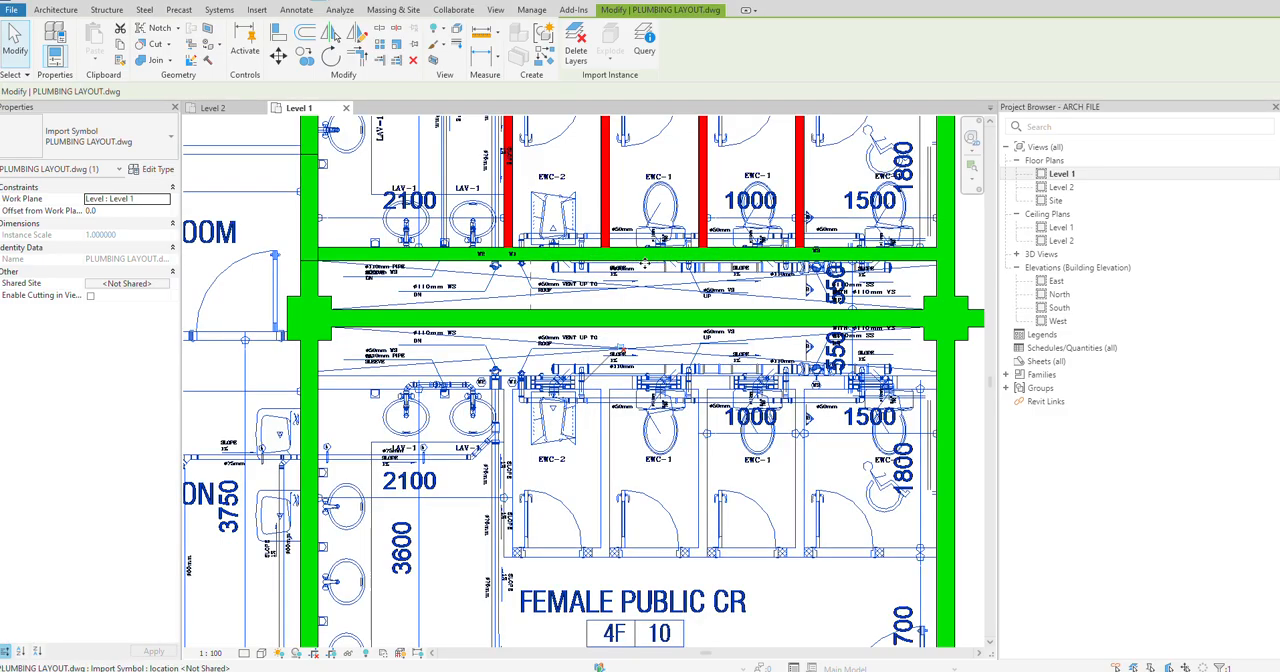
scroll(647, 260, down, 2)
key(Escape)
scroll(714, 297, up, 2)
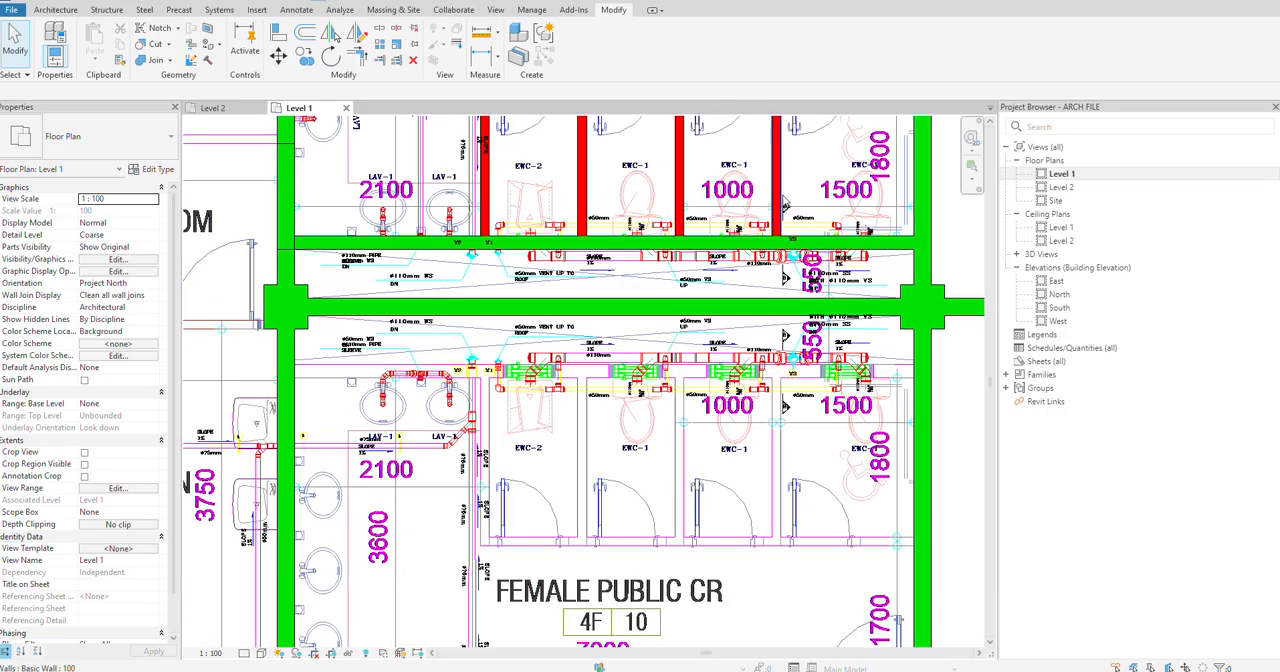
Step: Delete the short vertical reference plane between the 150 wall and the 200 dividing wall
scroll(411, 281, up, 2)
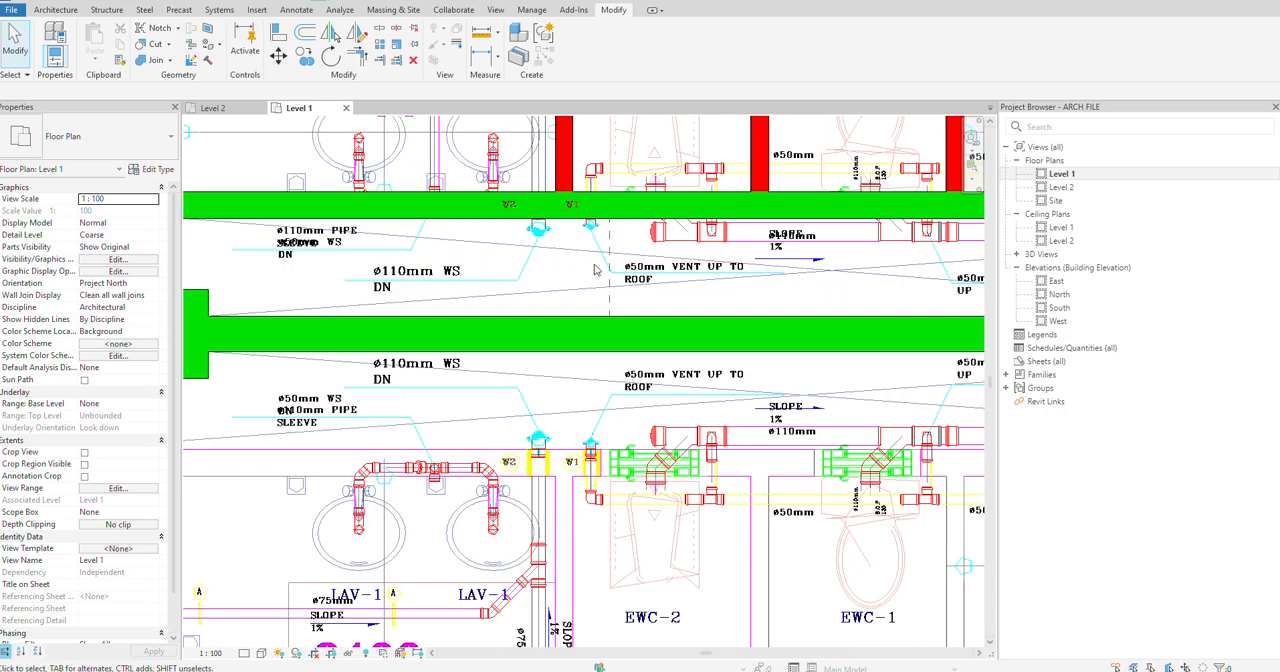
click(605, 284)
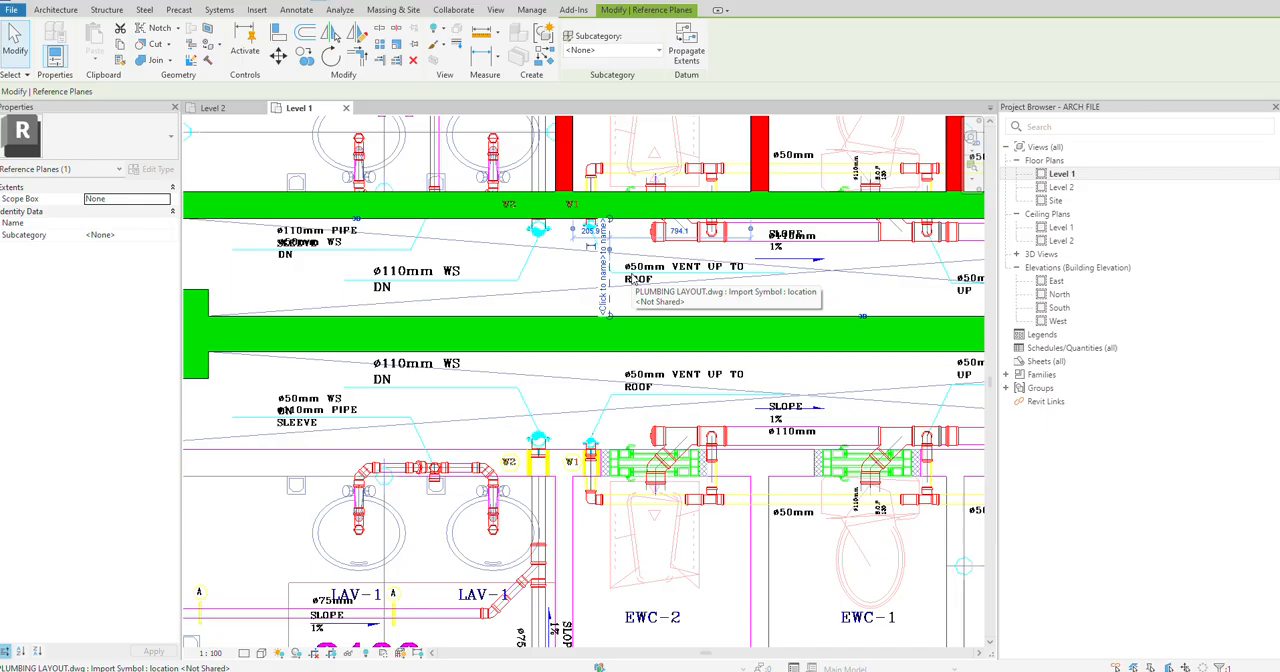
key(Escape)
click(611, 273)
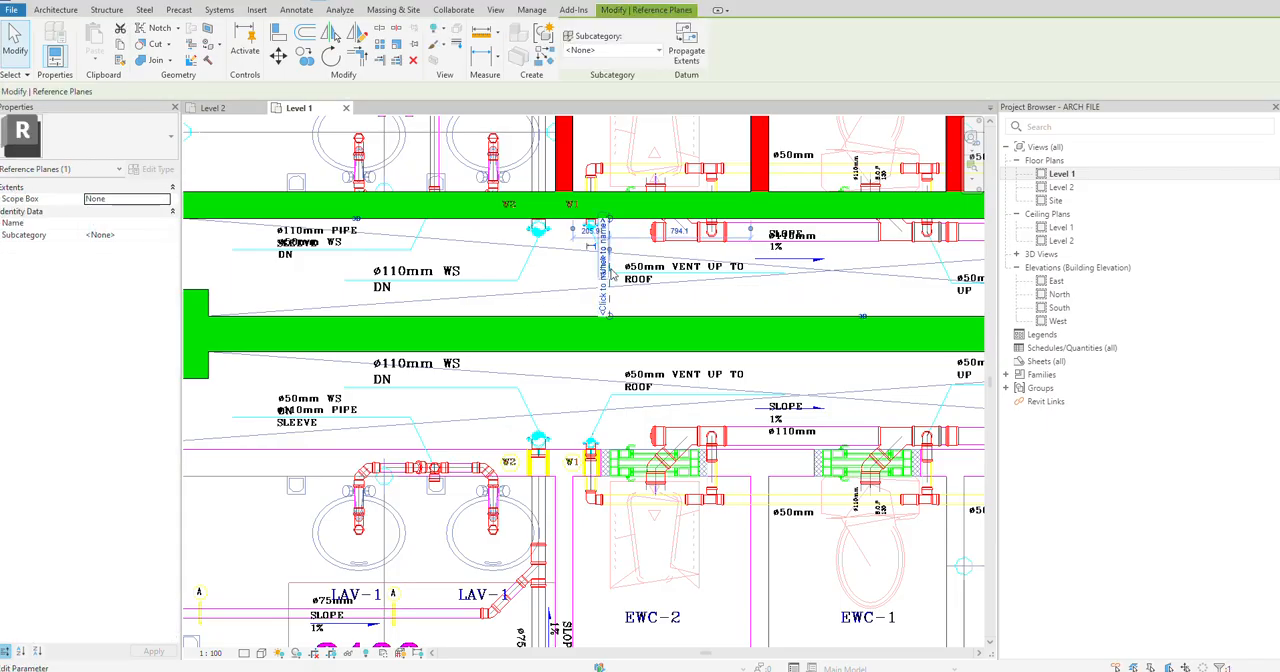
key(Escape)
Step: Draw a vertical model line from the 150 wall to the 200 dividing wall, aligned with the EWC-2 cubicle's outer partition
key(l)
key(i)
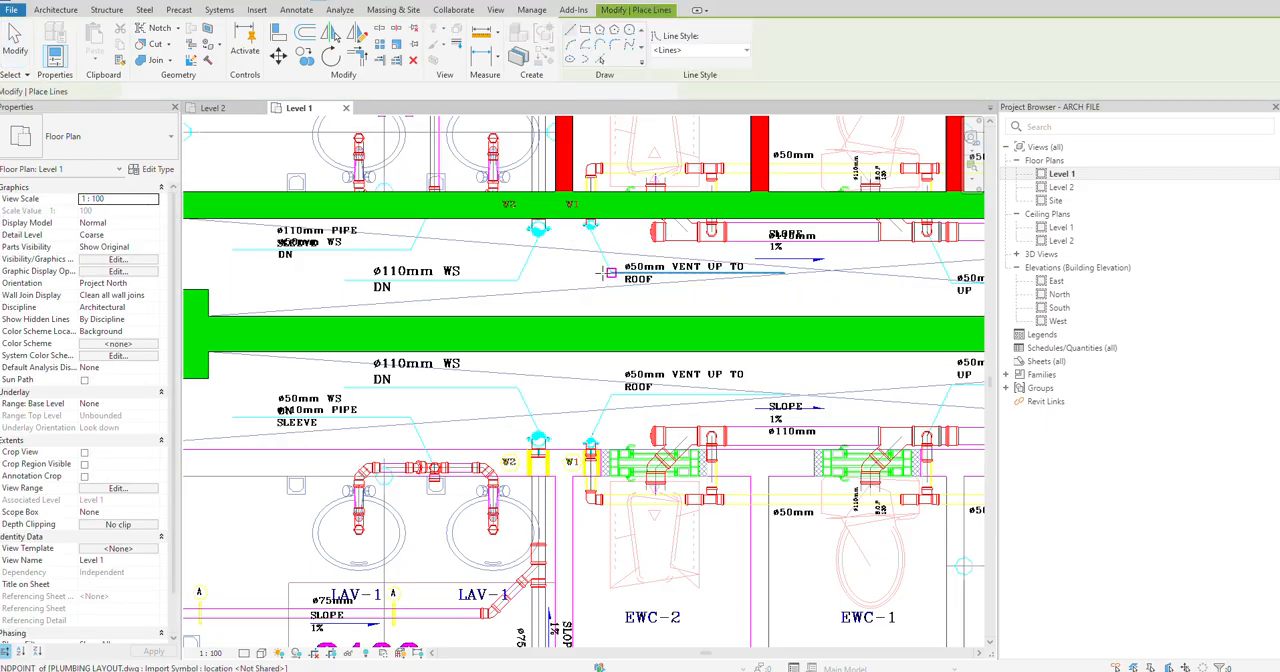
click(572, 218)
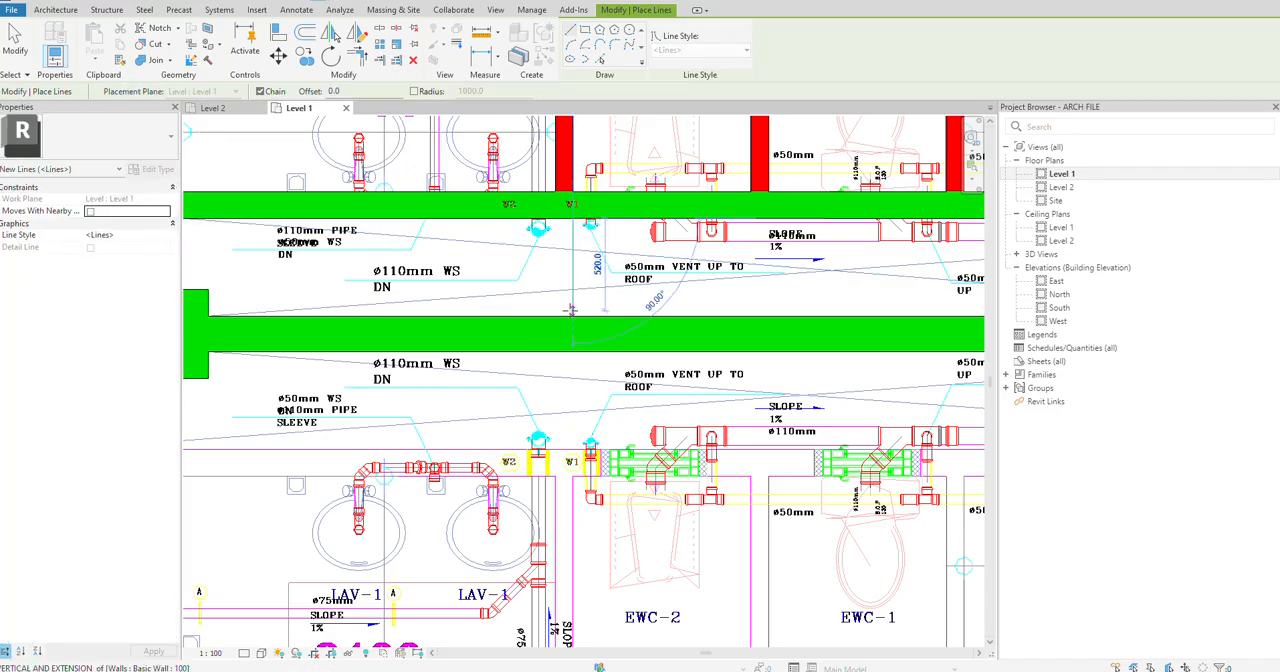
click(572, 316)
key(Escape)
Step: Draw a horizontal model line about 220 mm long from the vertical line's midpoint towards the lavatories
click(572, 267)
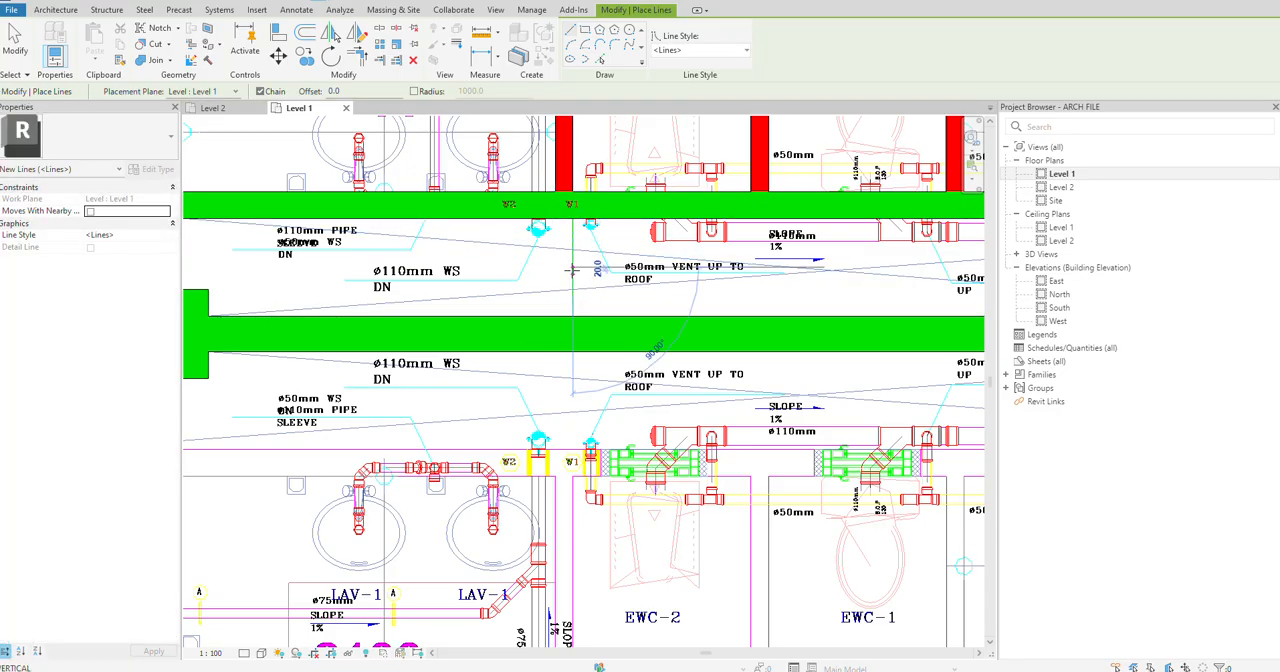
key(Escape)
click(572, 267)
key(Escape)
key(Escape)
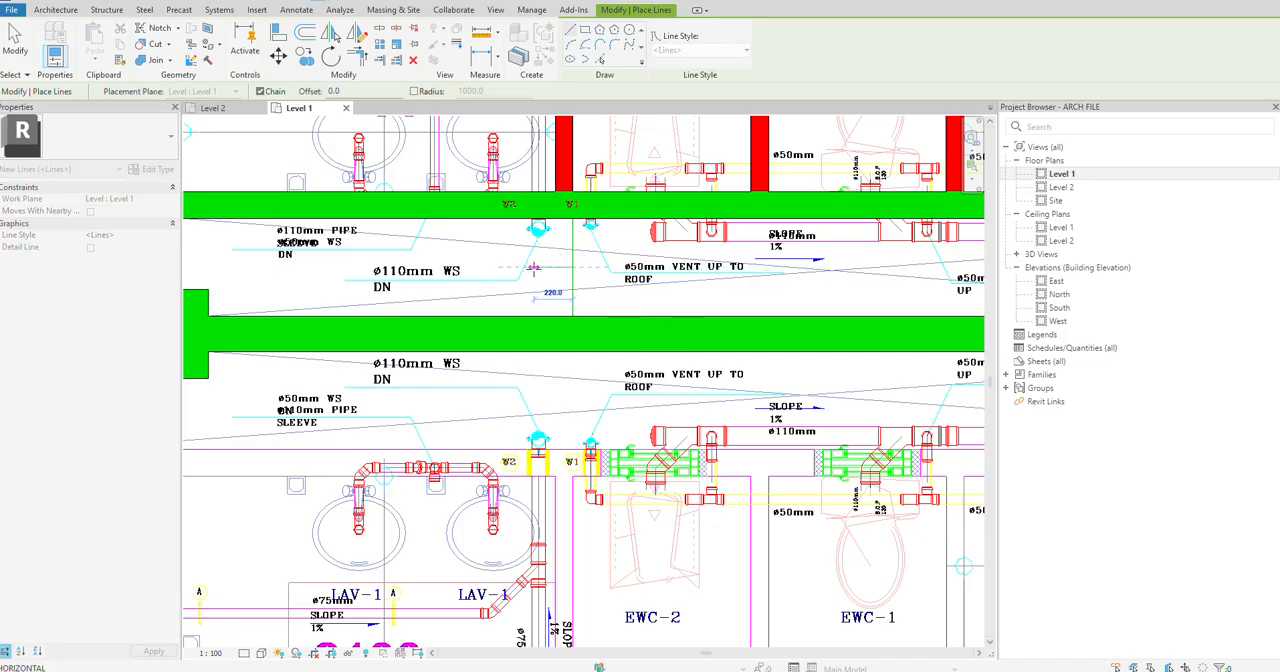
scroll(563, 269, down, 3)
middle_drag(577, 364, 516, 541)
scroll(797, 281, up, 2)
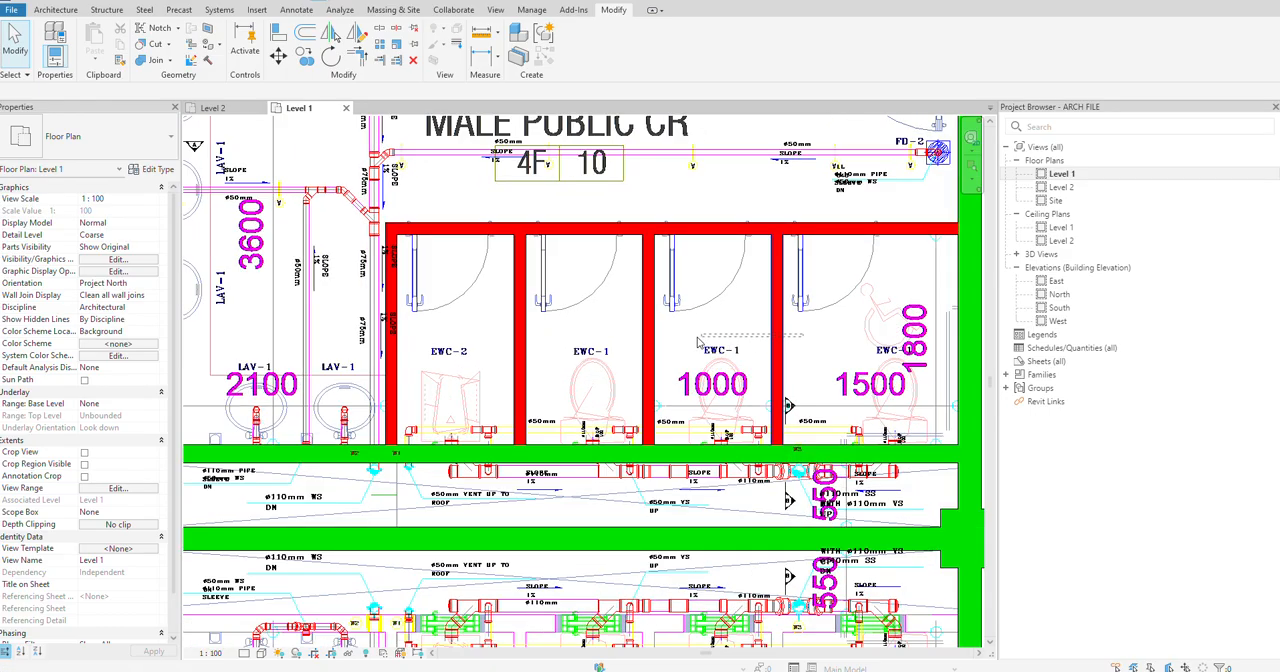
click(388, 318)
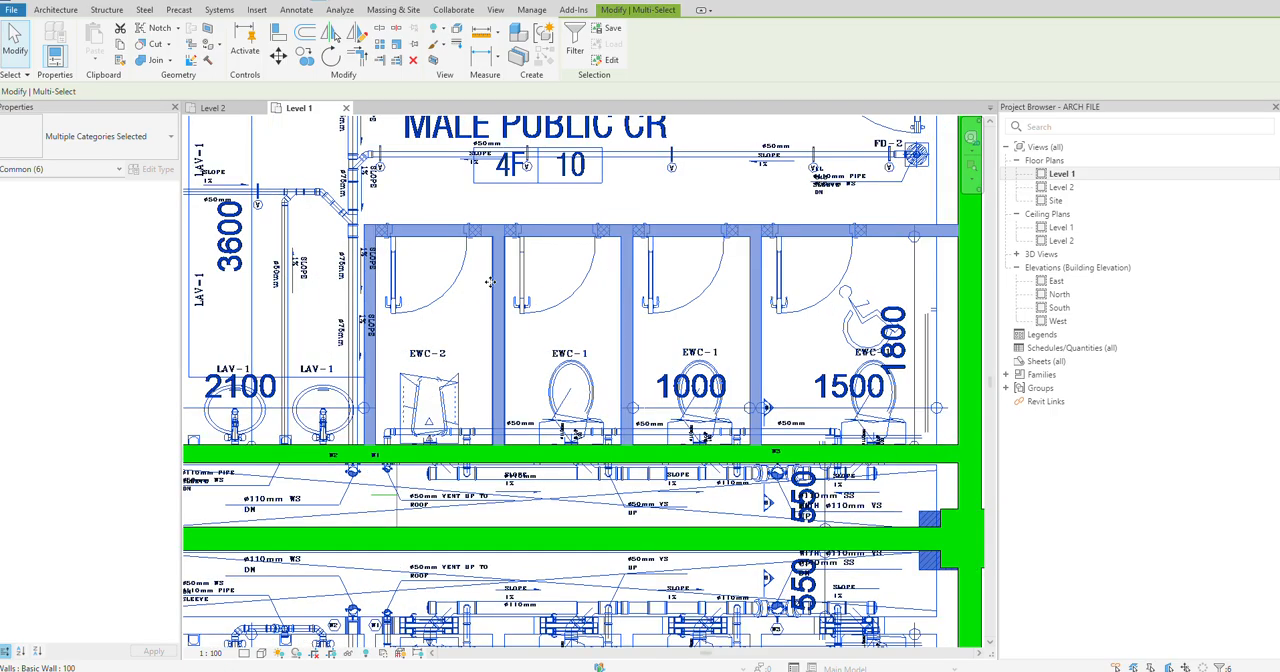
key(ctrl+z)
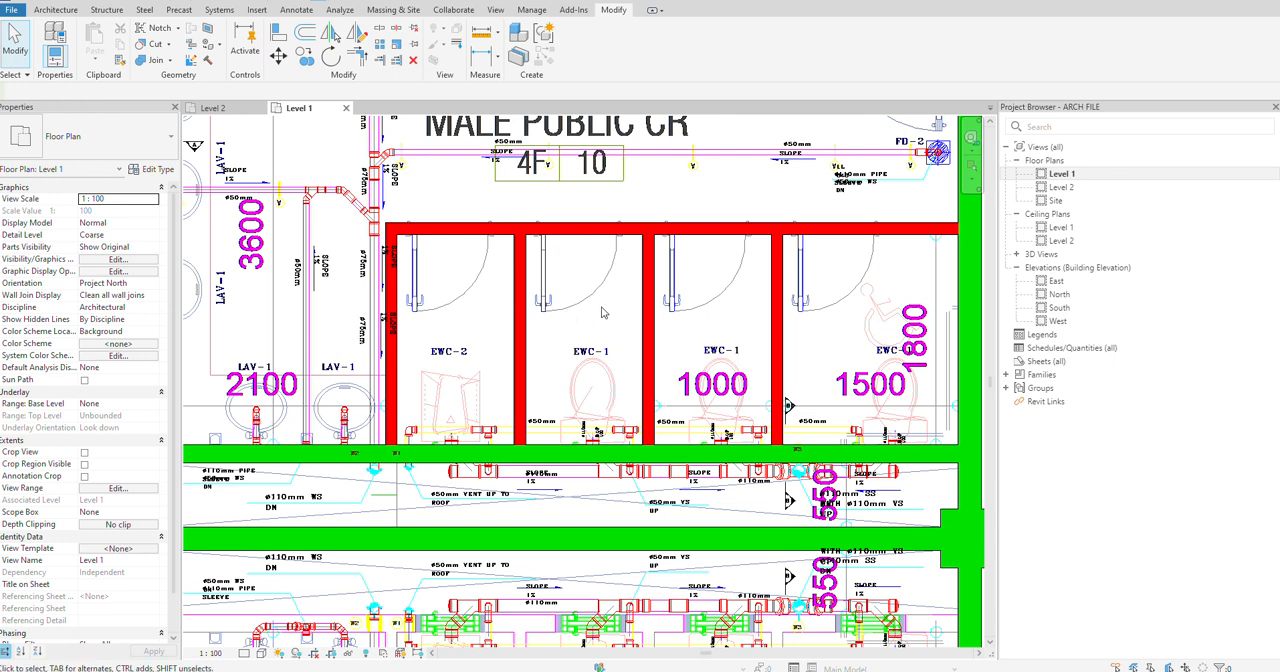
Step: Mirror copies of the Male Public CR's five 100 cubicle walls to the Female Public CR about the short horizontal model line
scroll(775, 336, up, 1)
drag(821, 327, 333, 329)
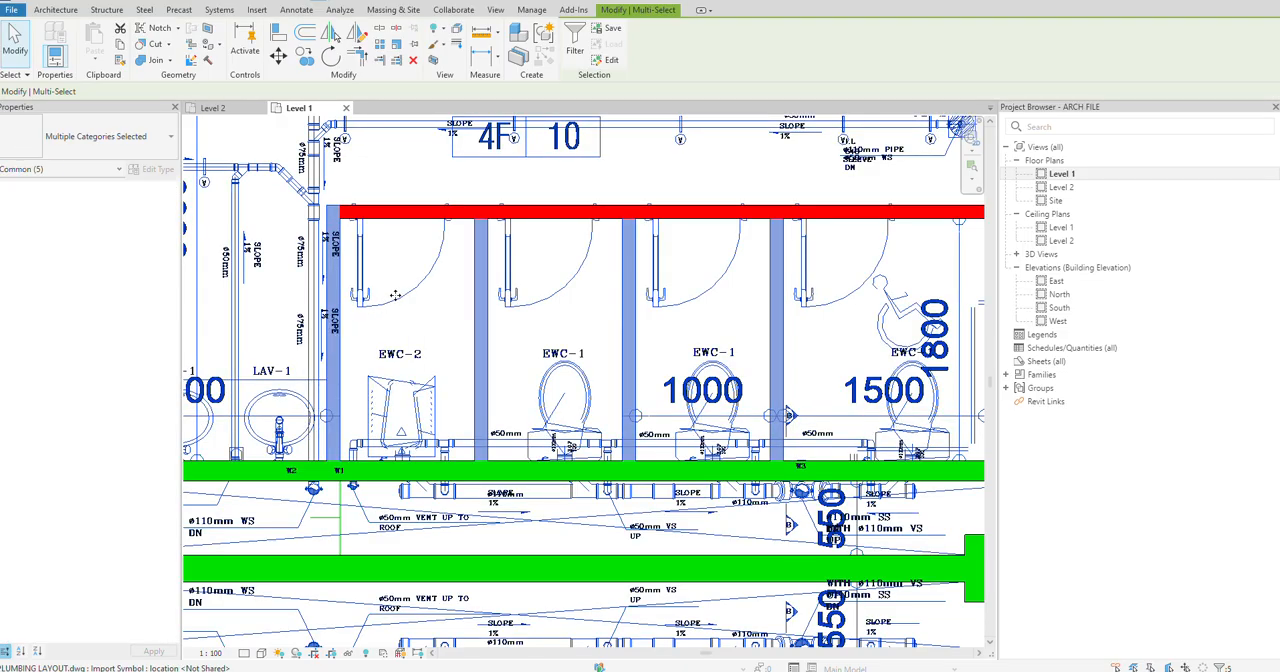
ctrl+click(412, 210)
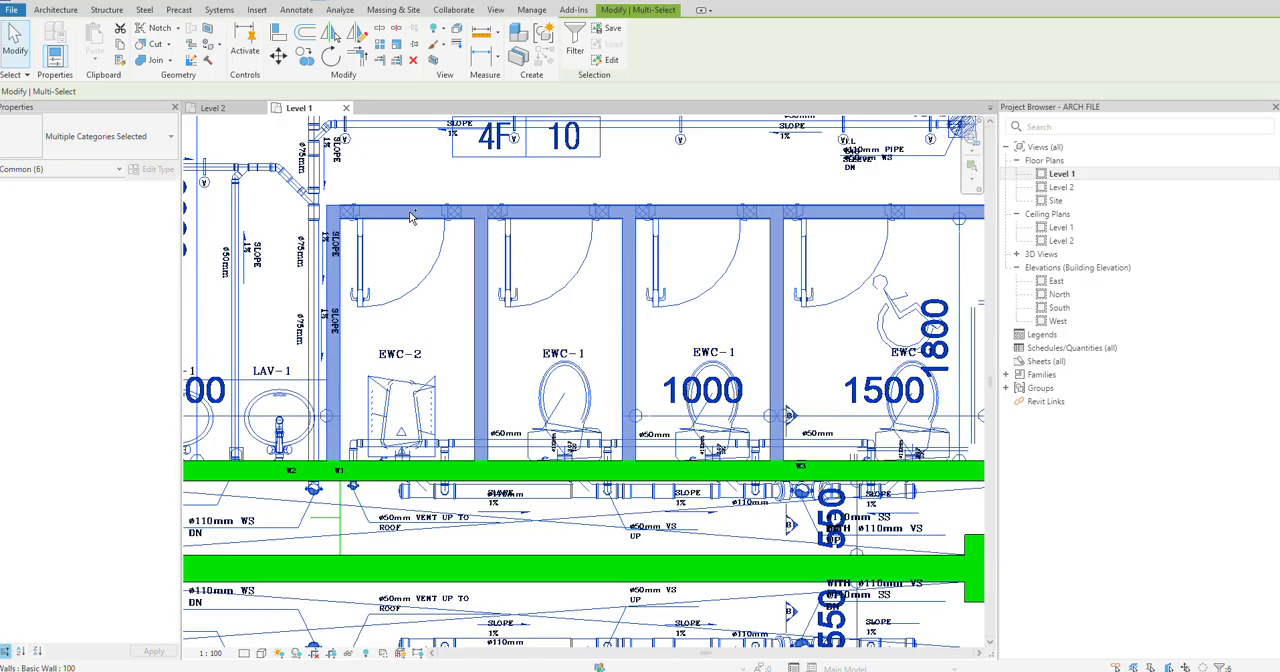
shift+click(421, 271)
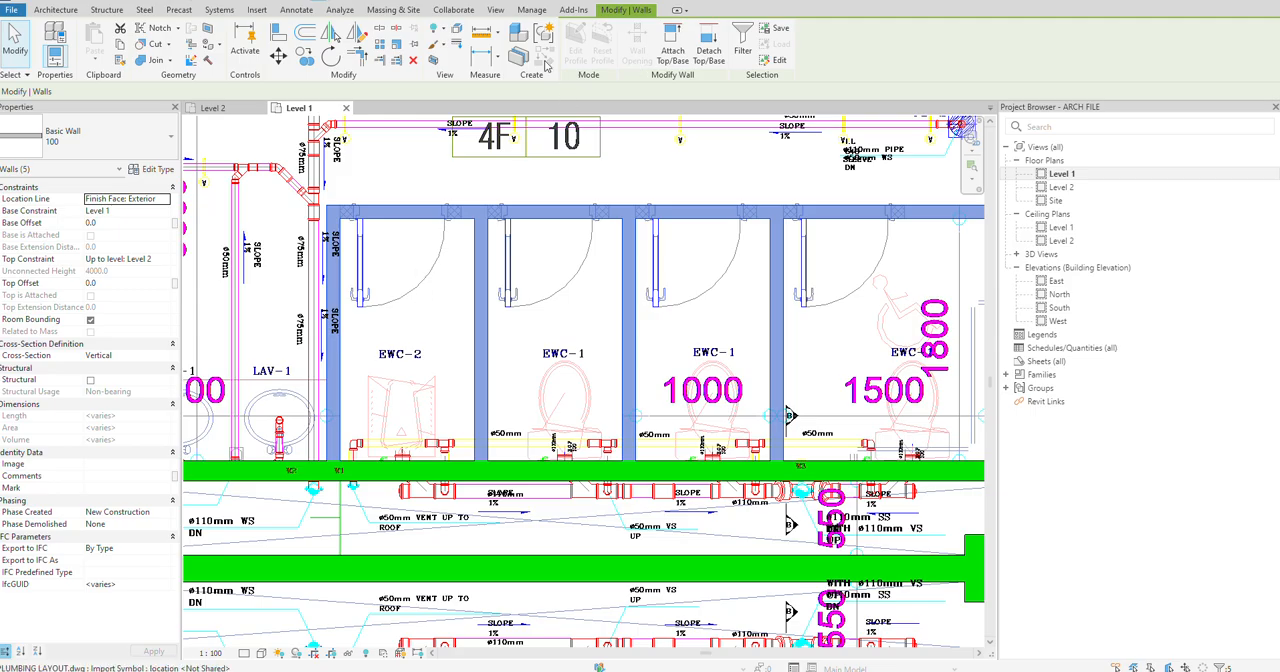
click(358, 37)
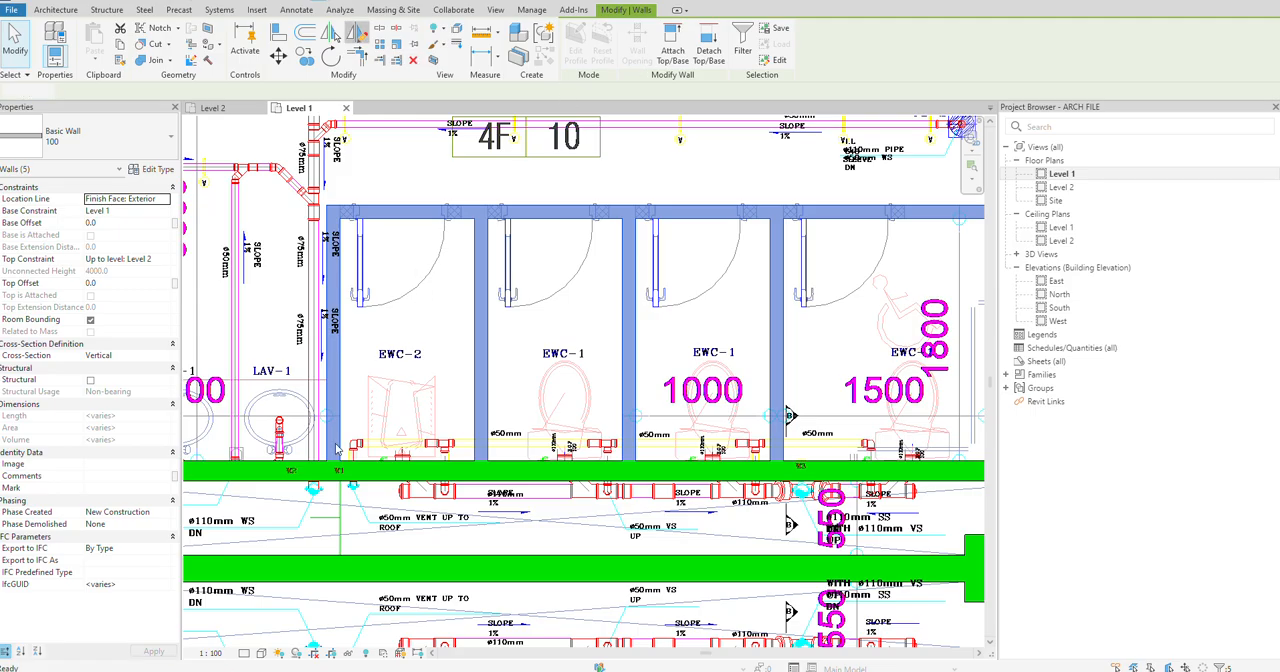
click(340, 518)
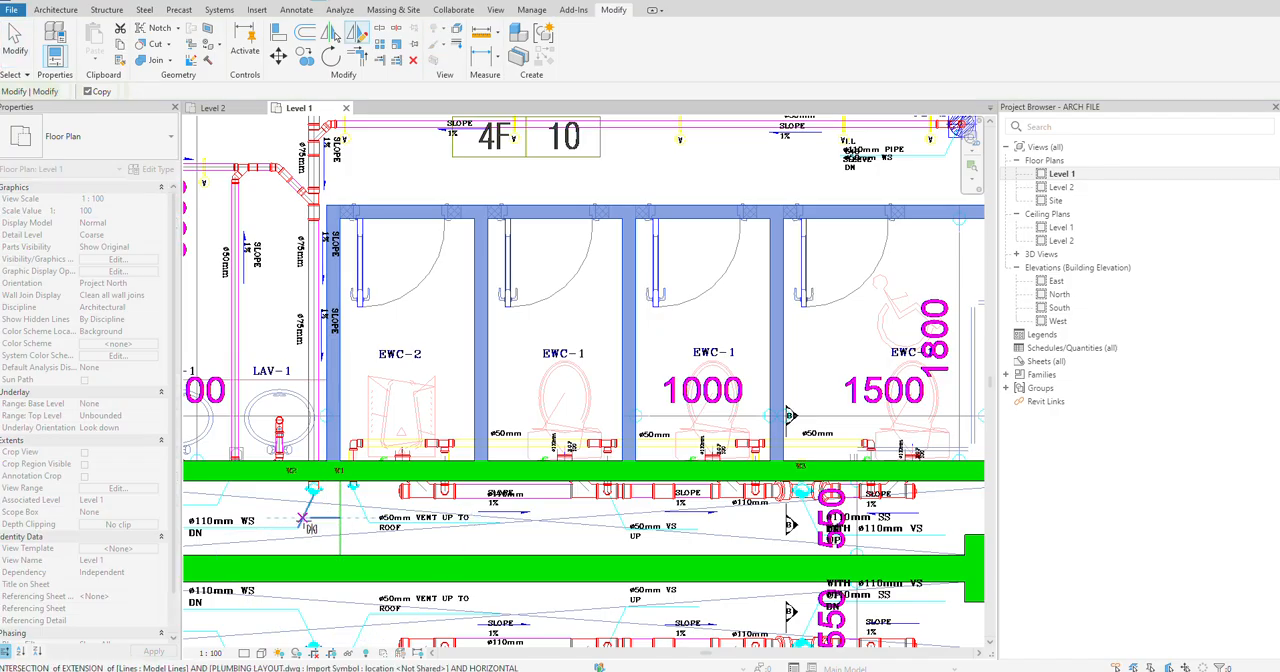
click(310, 518)
scroll(456, 506, down, 5)
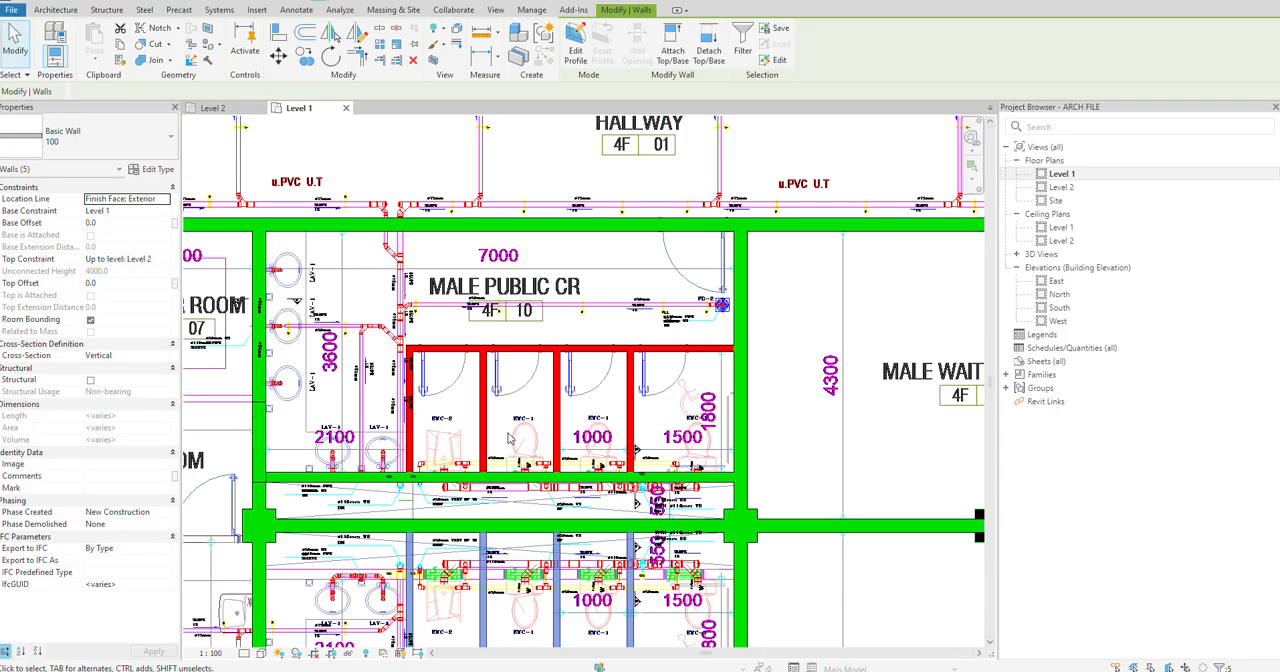
key(Escape)
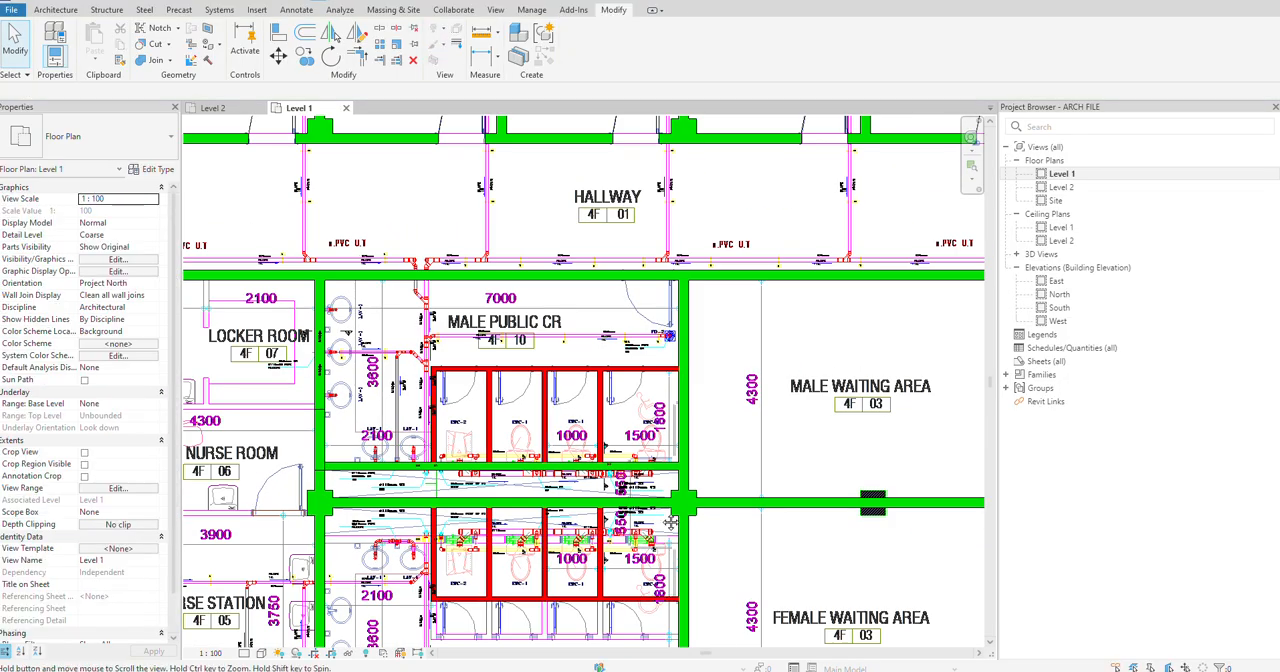
Step: Examine the mirrored cubicle walls in the Female Public CR against the plumbing layout
middle_drag(671, 590, 671, 508)
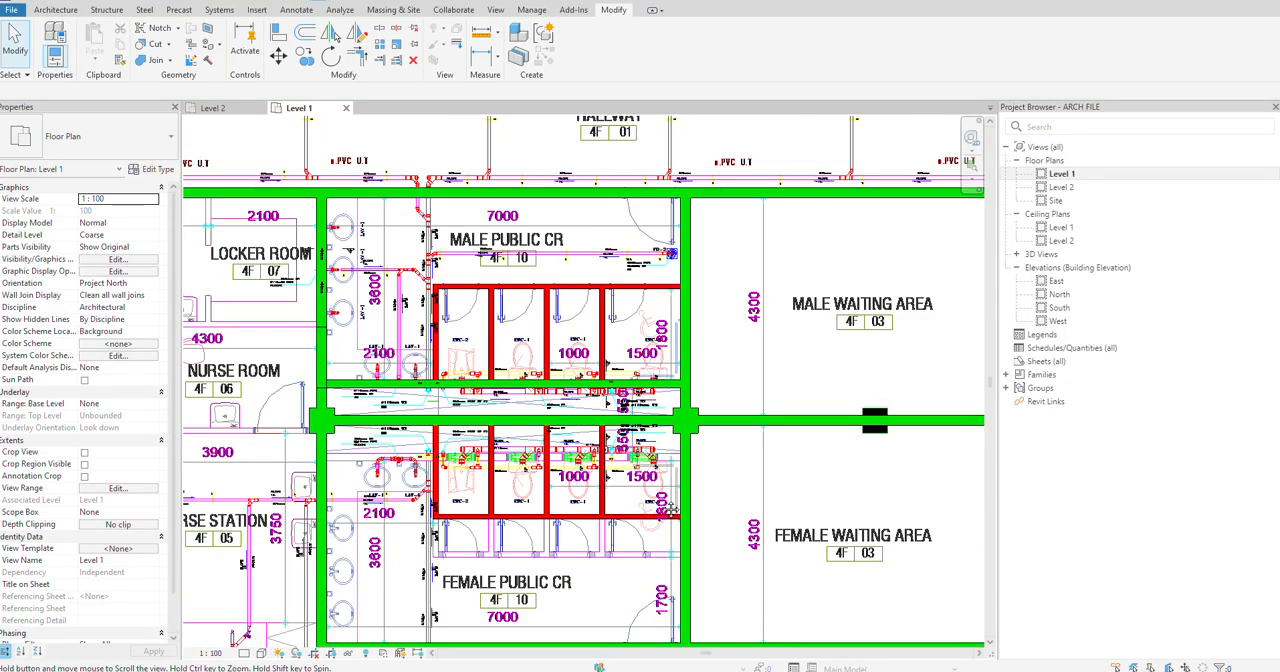
scroll(557, 487, up, 2)
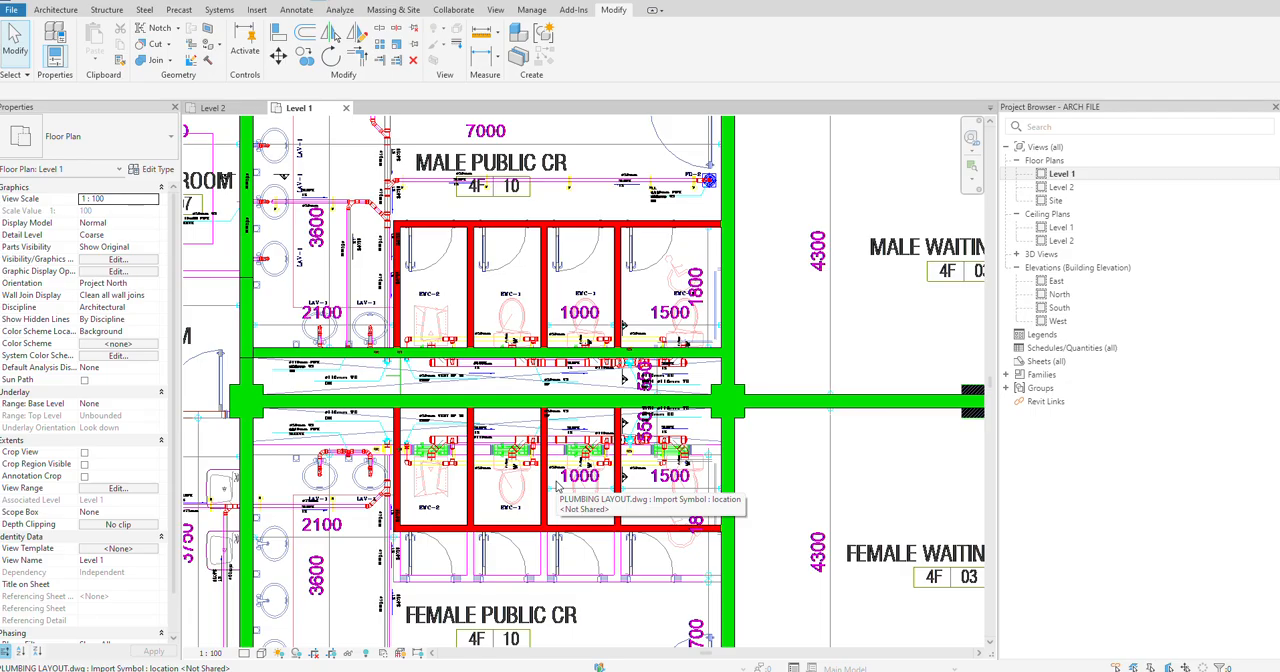
scroll(557, 487, up, 2)
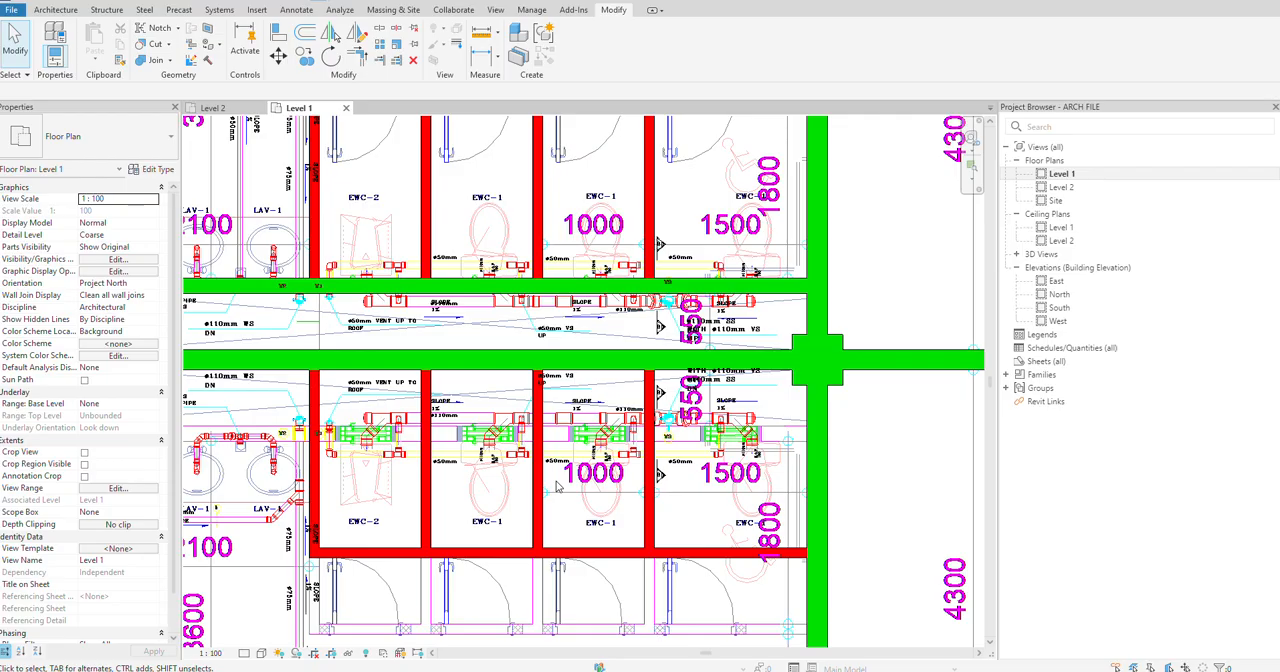
scroll(557, 487, down, 1)
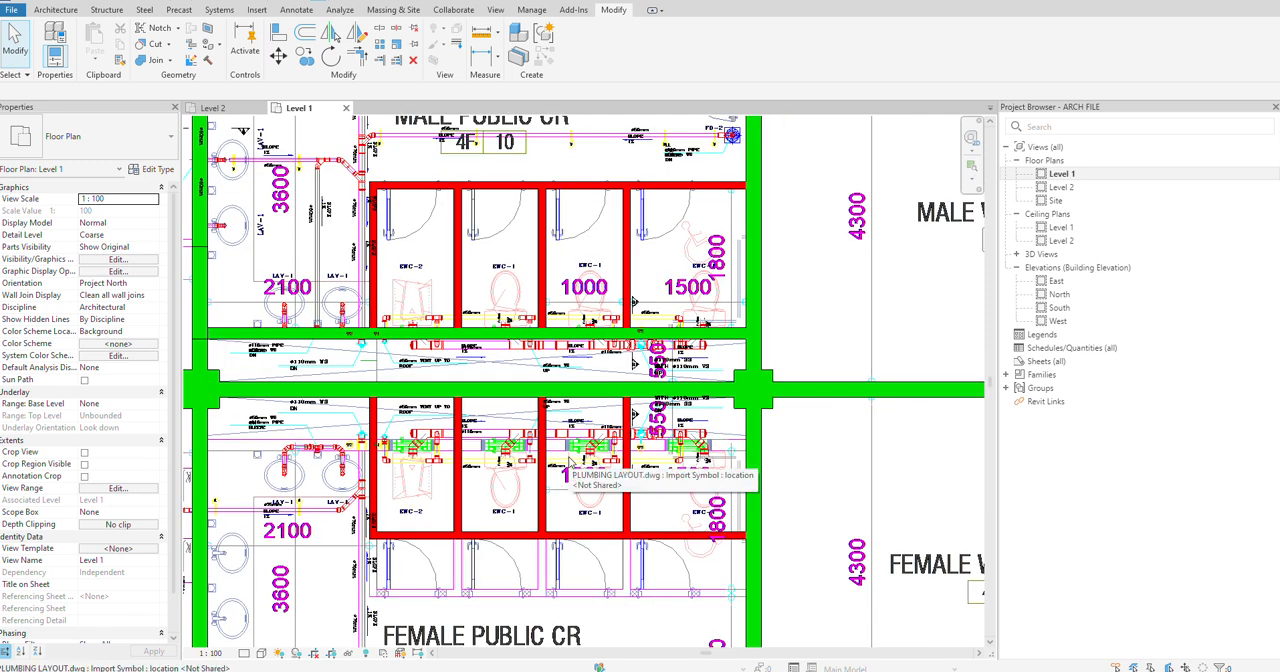
scroll(572, 464, down, 1)
scroll(490, 457, down, 3)
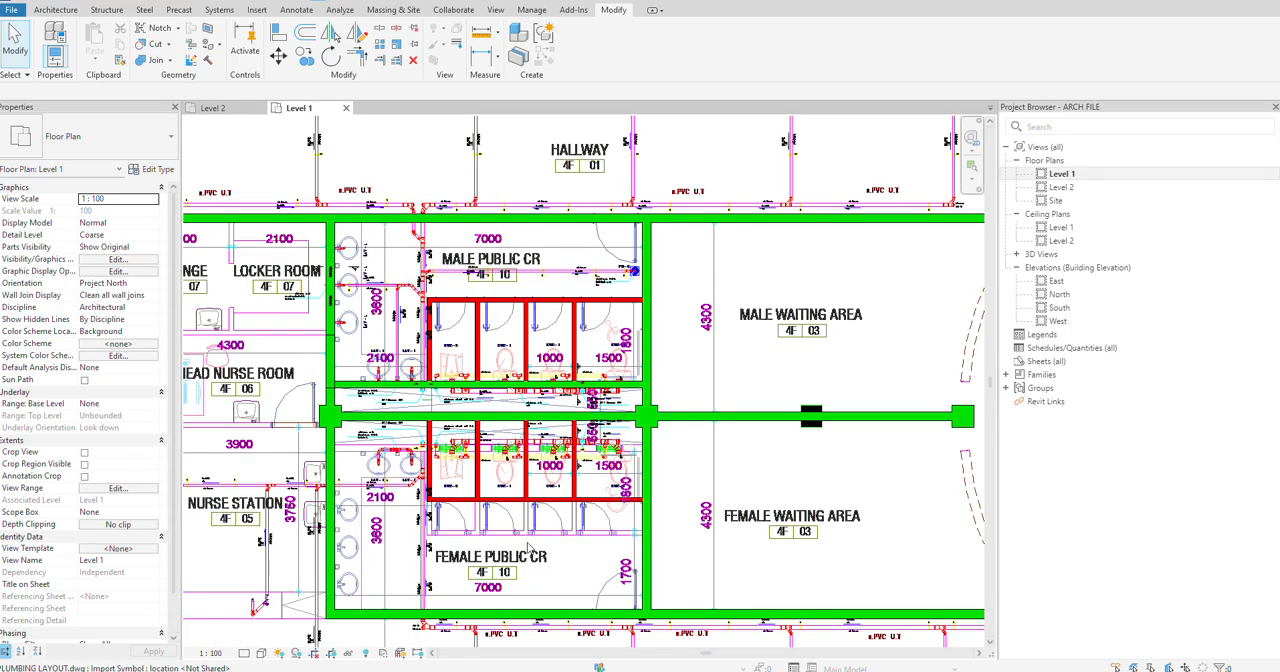
middle_drag(537, 551, 583, 331)
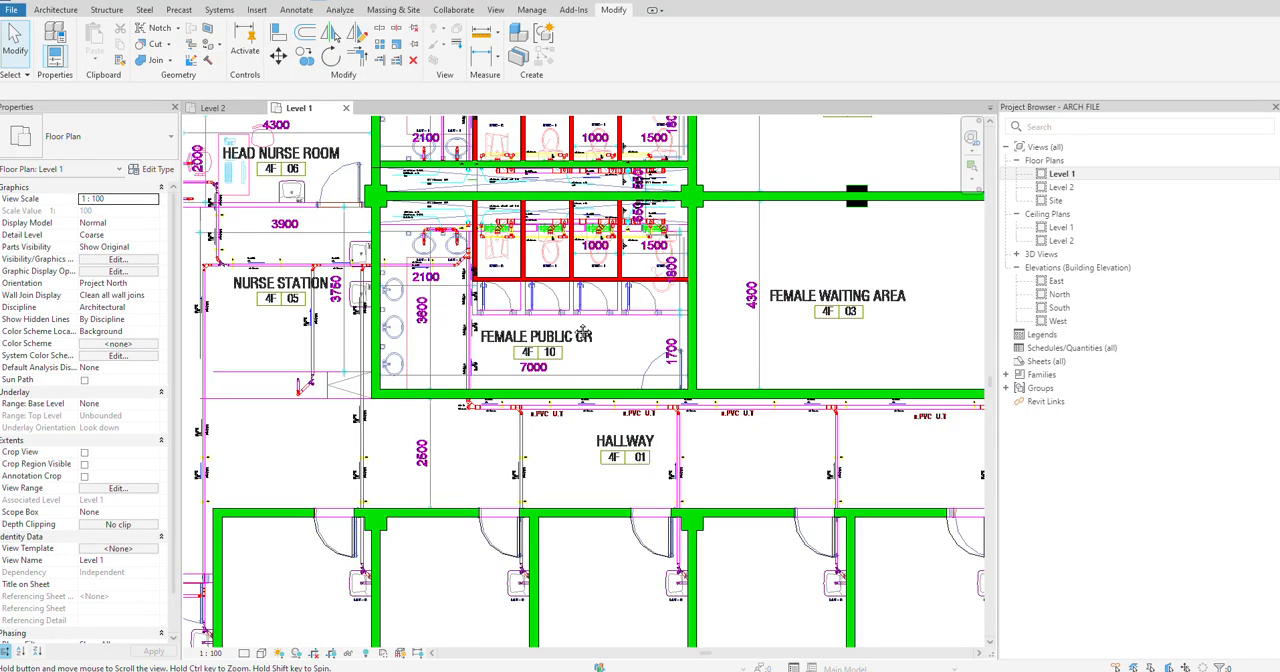
Step: Align the Female Public CR's 100 cubicle front wall with the layout's cubicle front line at the door openings
scroll(583, 333, up, 4)
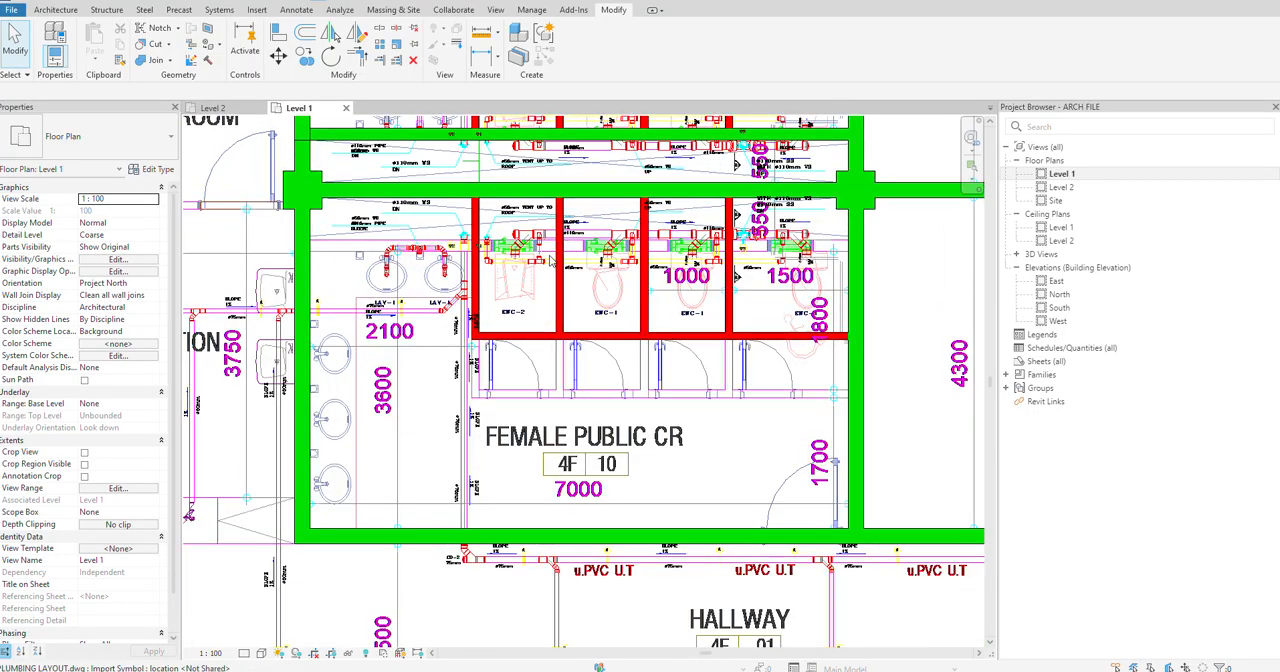
key(a)
key(l)
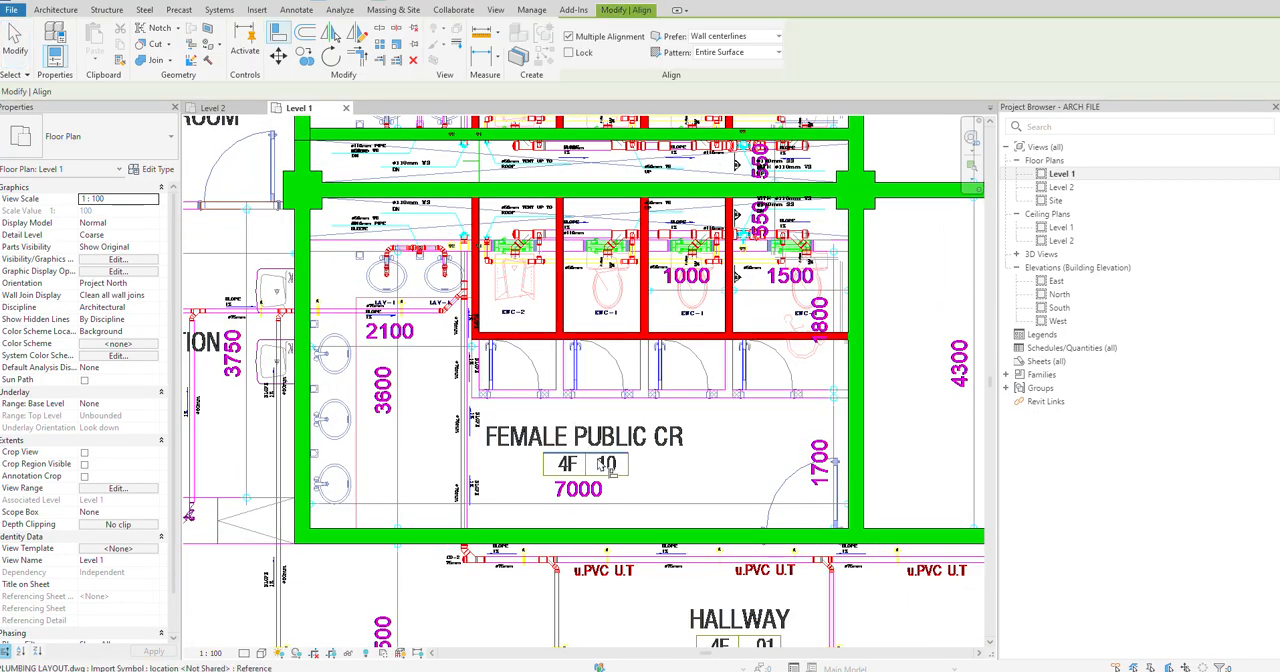
click(688, 348)
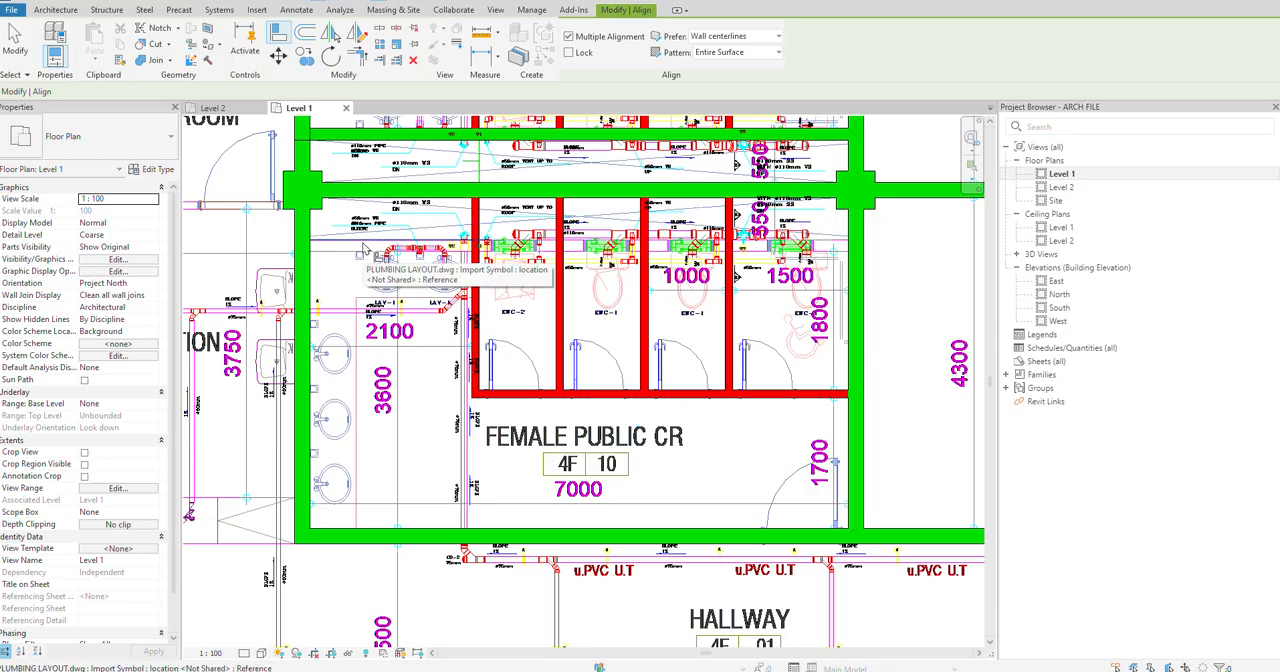
Step: Try to align the 200 dividing wall with the layout's back wall line behind the Female Public CR's lavatories
click(398, 190)
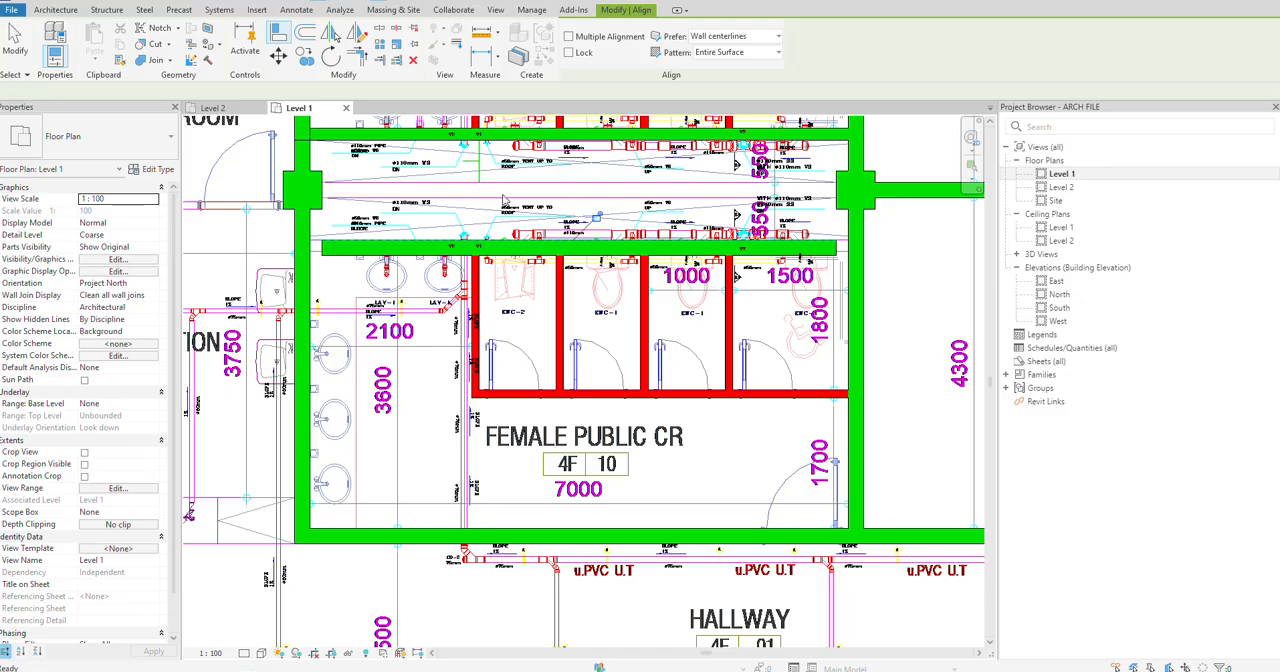
key(ctrl+z)
key(Escape)
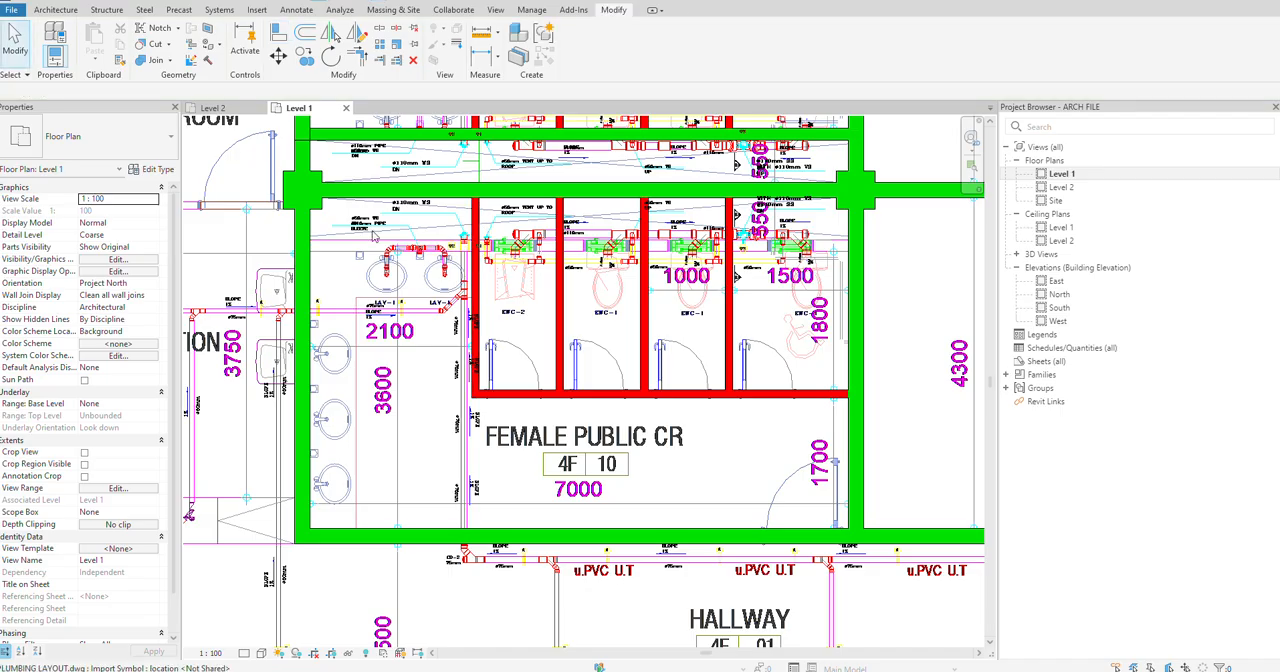
Step: Measure the thickness of the layout's back wall behind the Female Public CR's lavatories
middle_drag(463, 210, 412, 370)
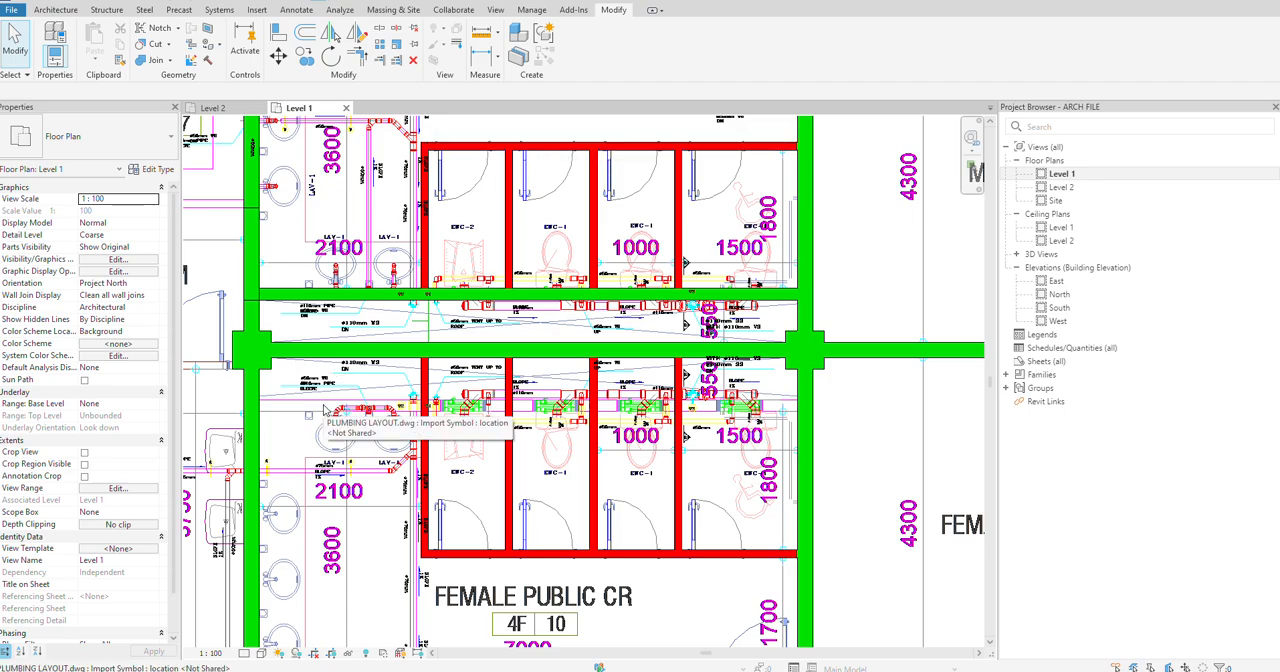
click(206, 1)
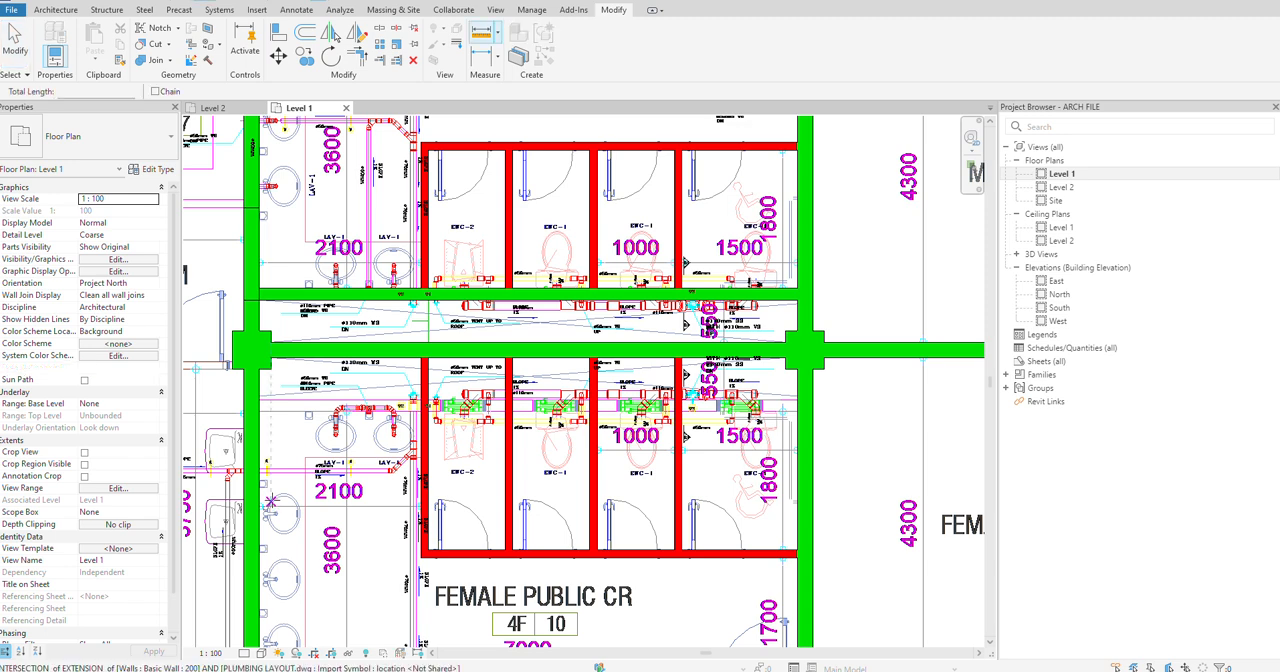
click(283, 401)
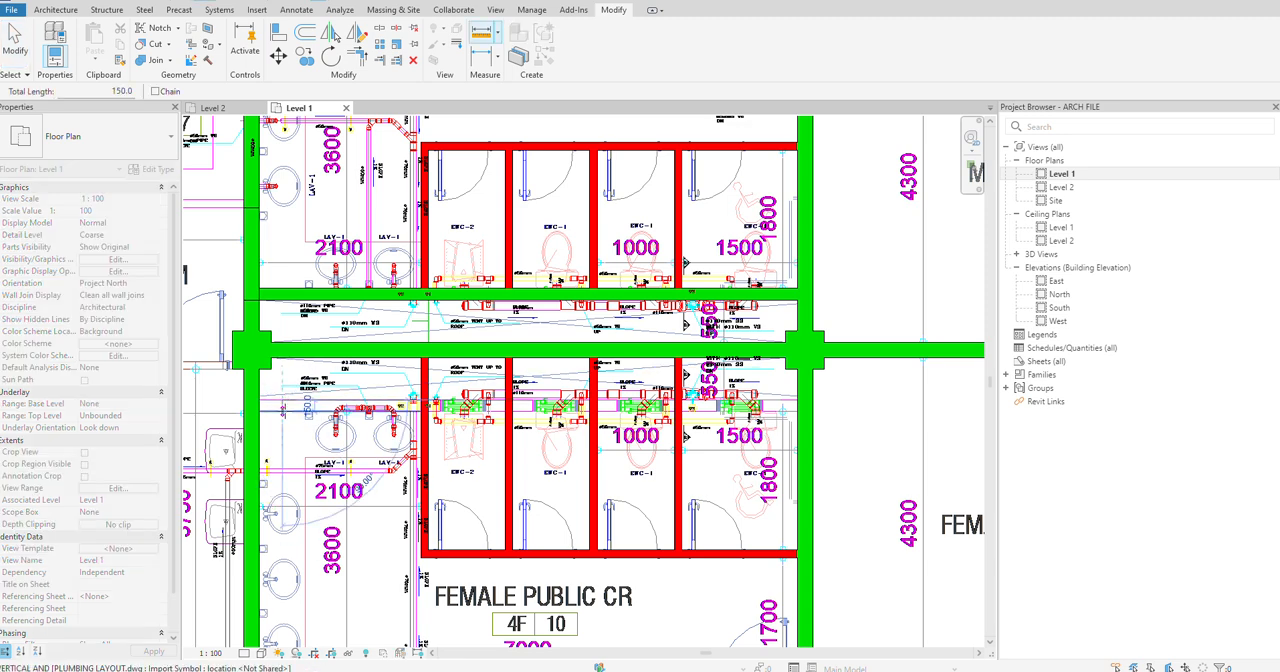
key(Escape)
key(Escape)
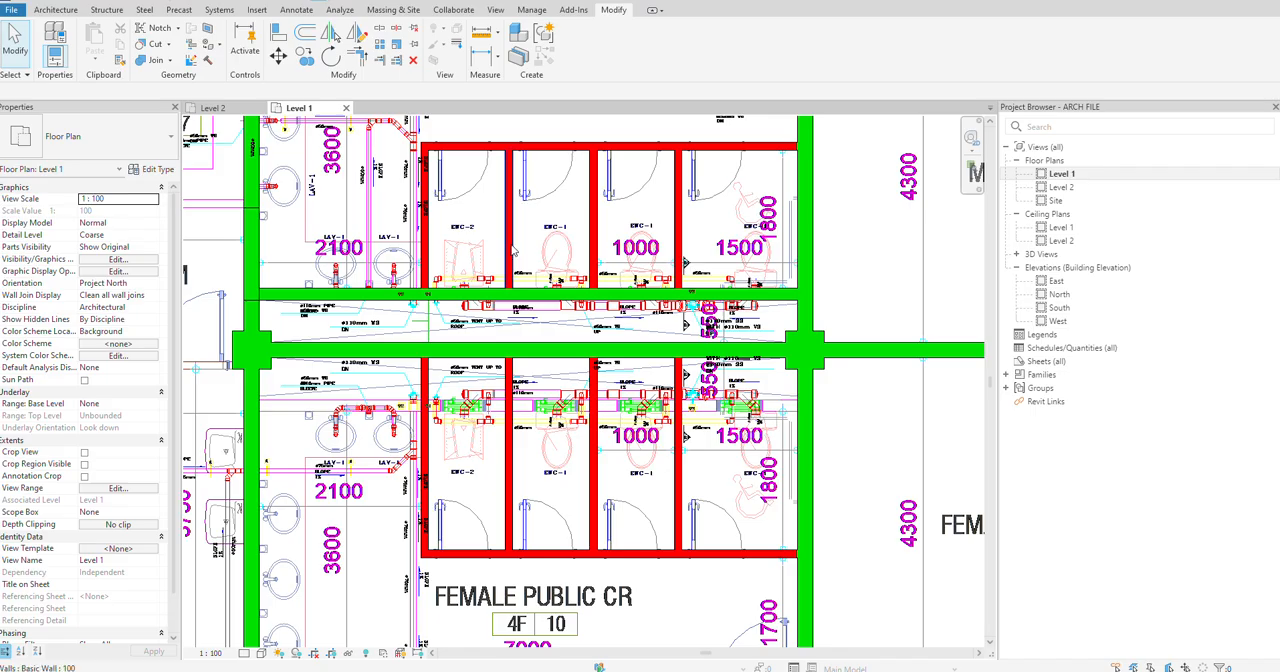
Step: Draw a short wall segment of type 150, matching the Male Public CR's back wall, along the Female Public CR's back wall line
click(538, 296)
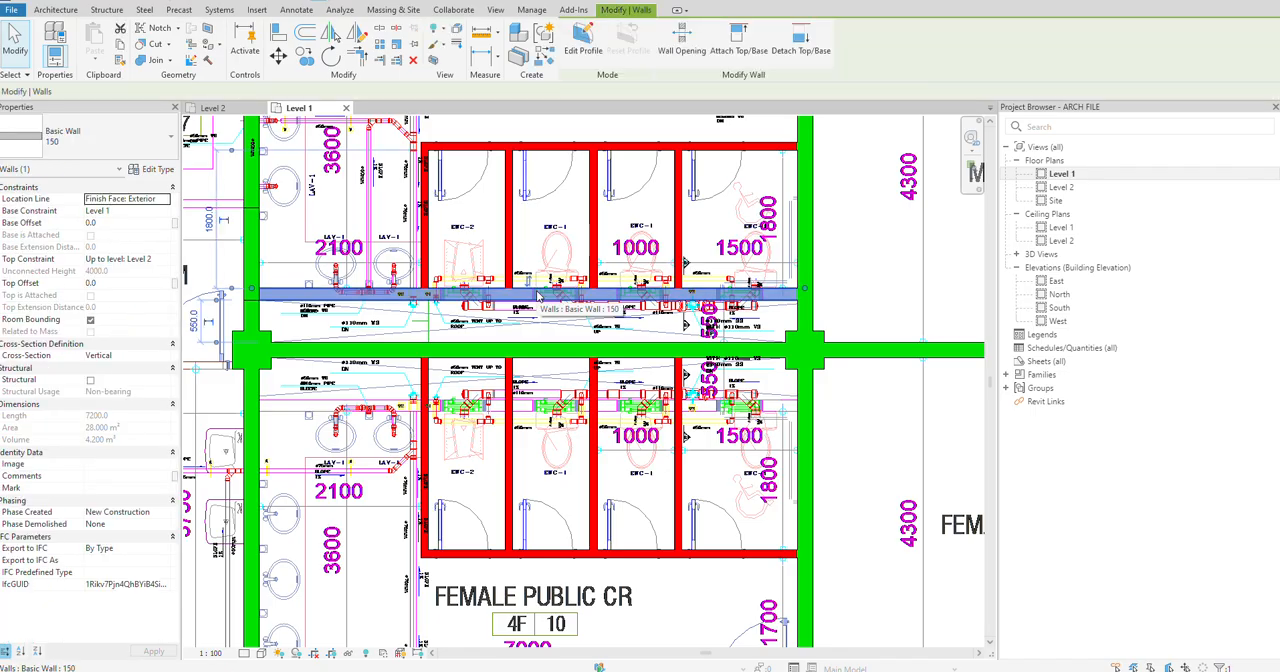
right_click(538, 296)
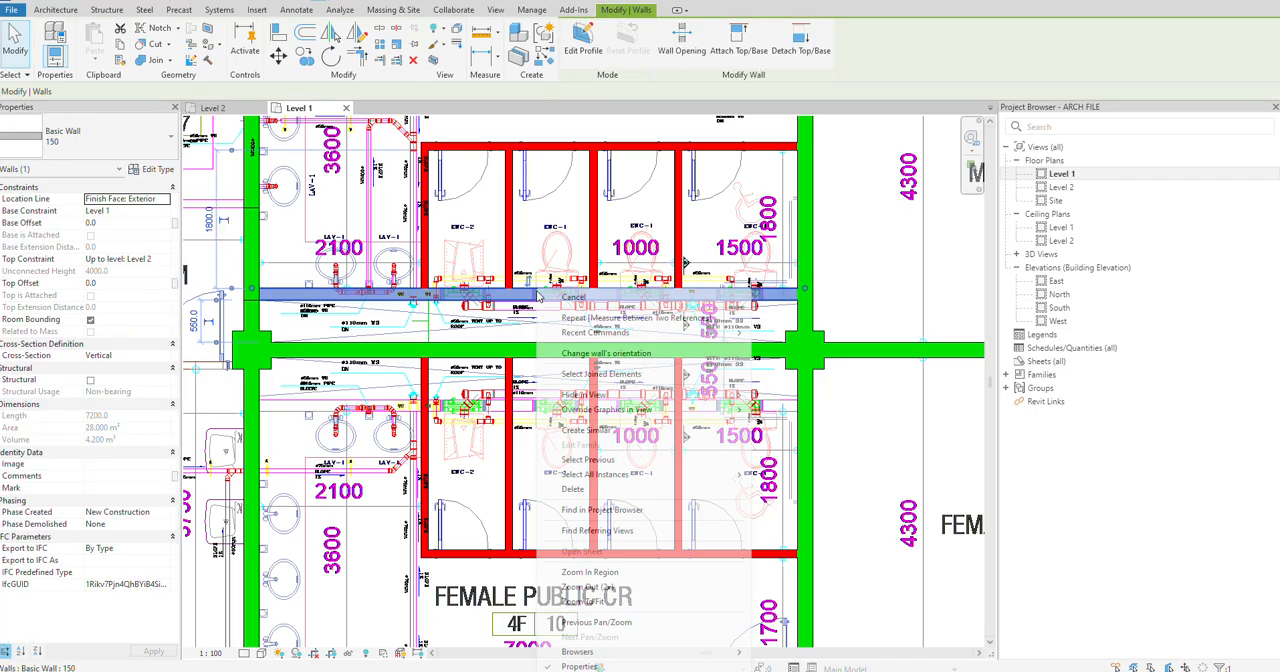
click(589, 431)
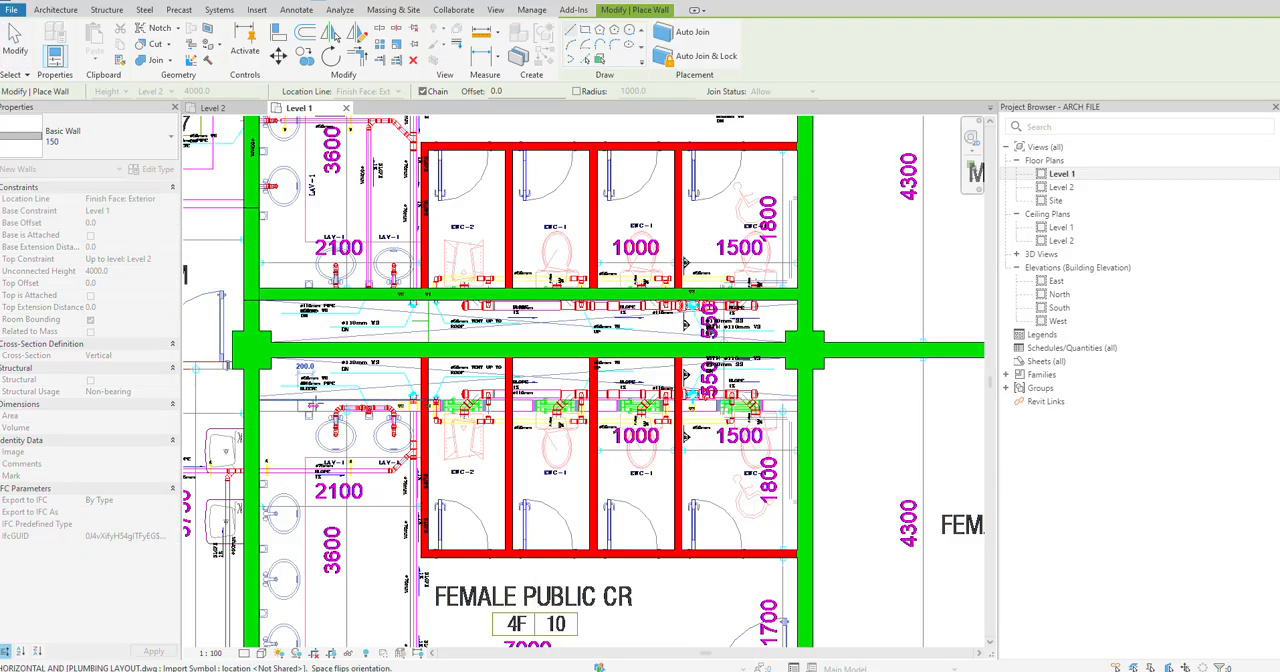
key(Escape)
key(Escape)
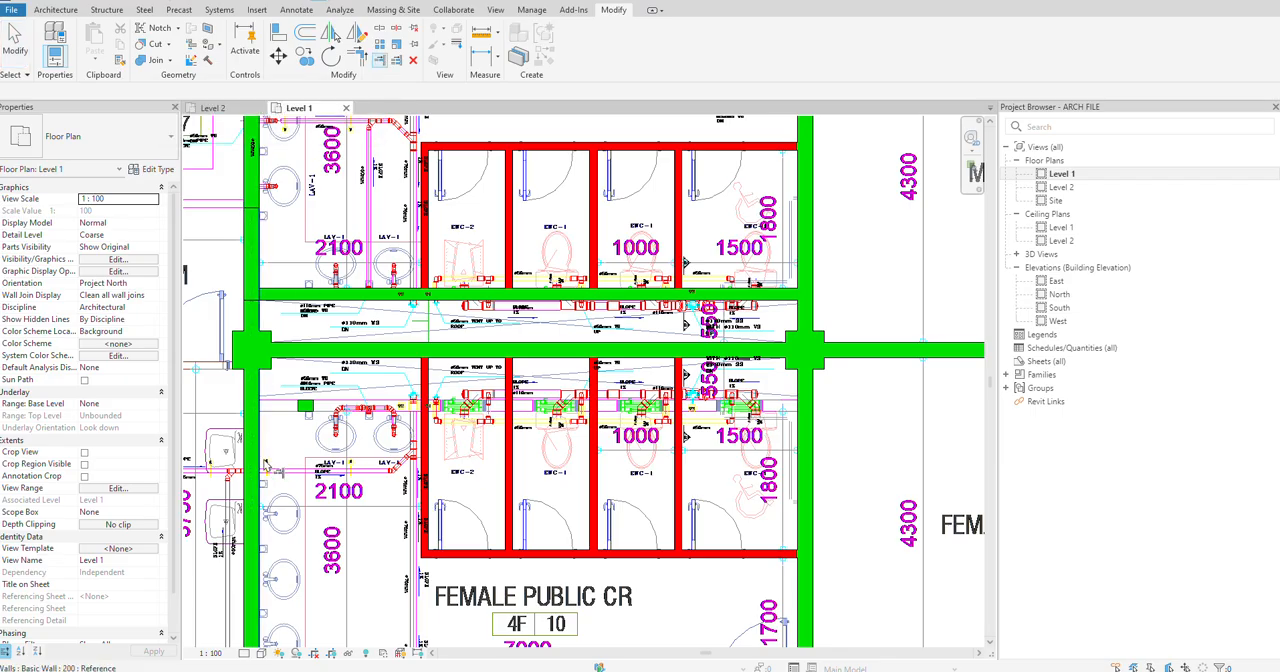
Step: Extend both ends of the short 150 wall to the Female Public CR's side walls
click(298, 408)
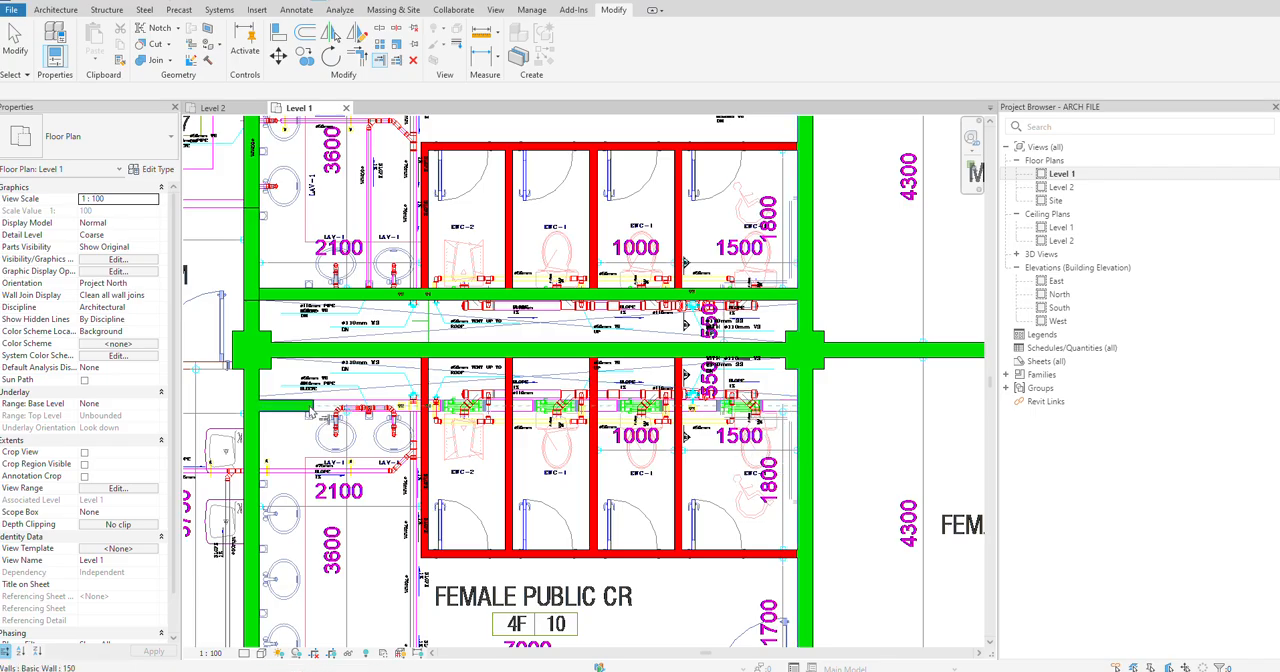
click(310, 410)
key(Escape)
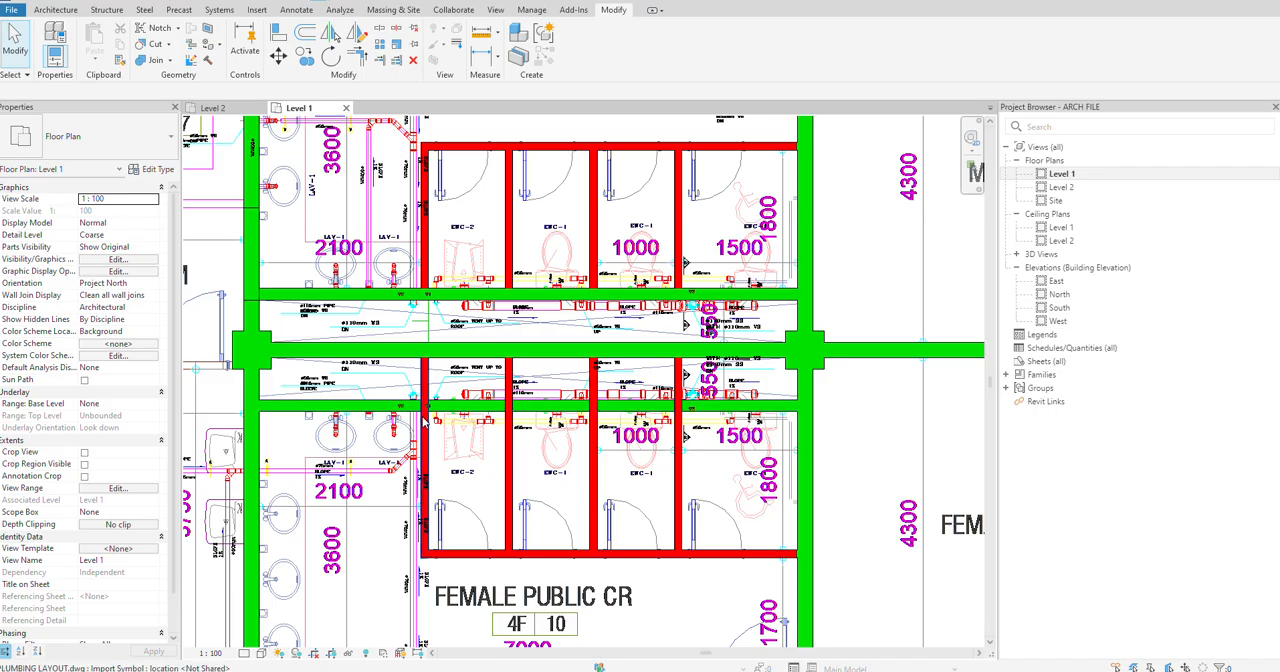
Step: Trim the Female Public CR's four cubicle partitions to the 150 back wall, keeping the portions on the cubicle side
click(396, 62)
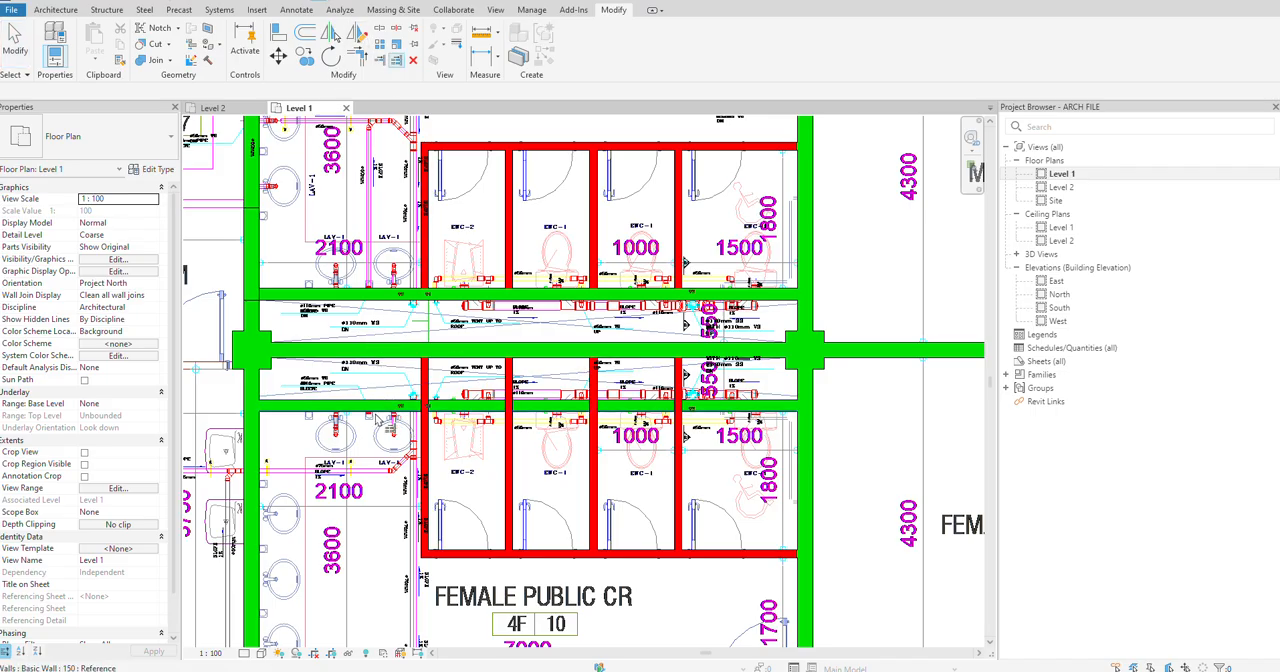
drag(697, 481, 414, 467)
key(Escape)
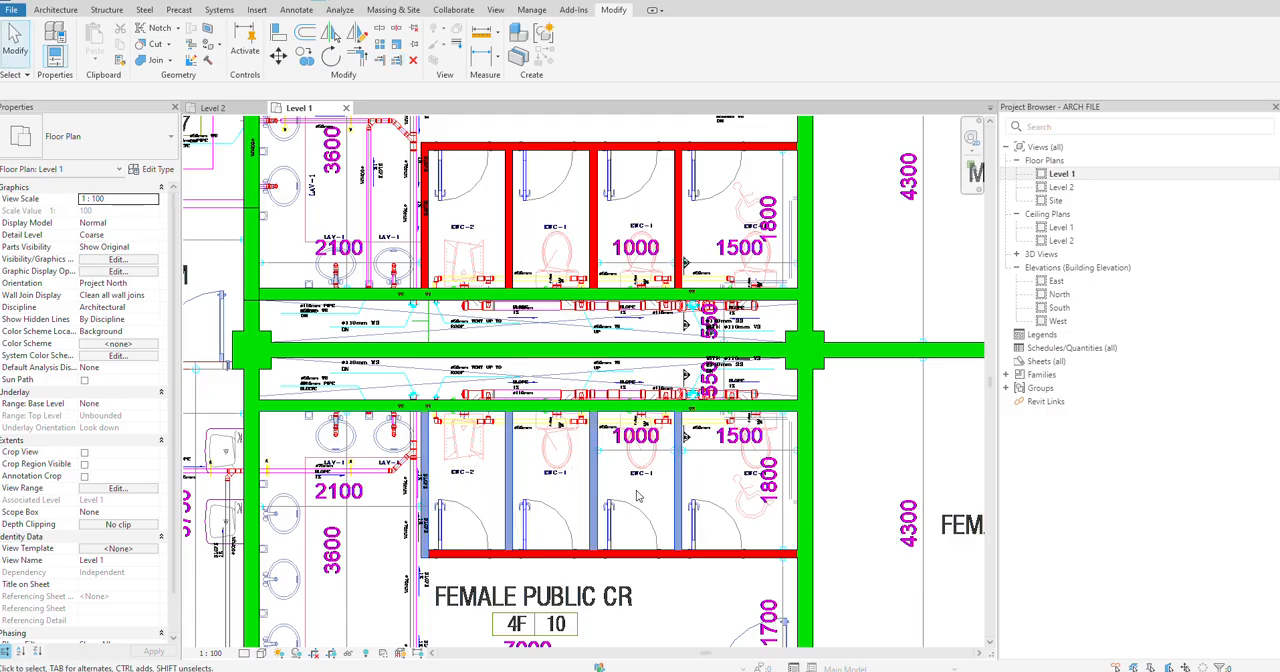
scroll(631, 424, down, 1)
scroll(631, 422, down, 1)
scroll(777, 468, down, 3)
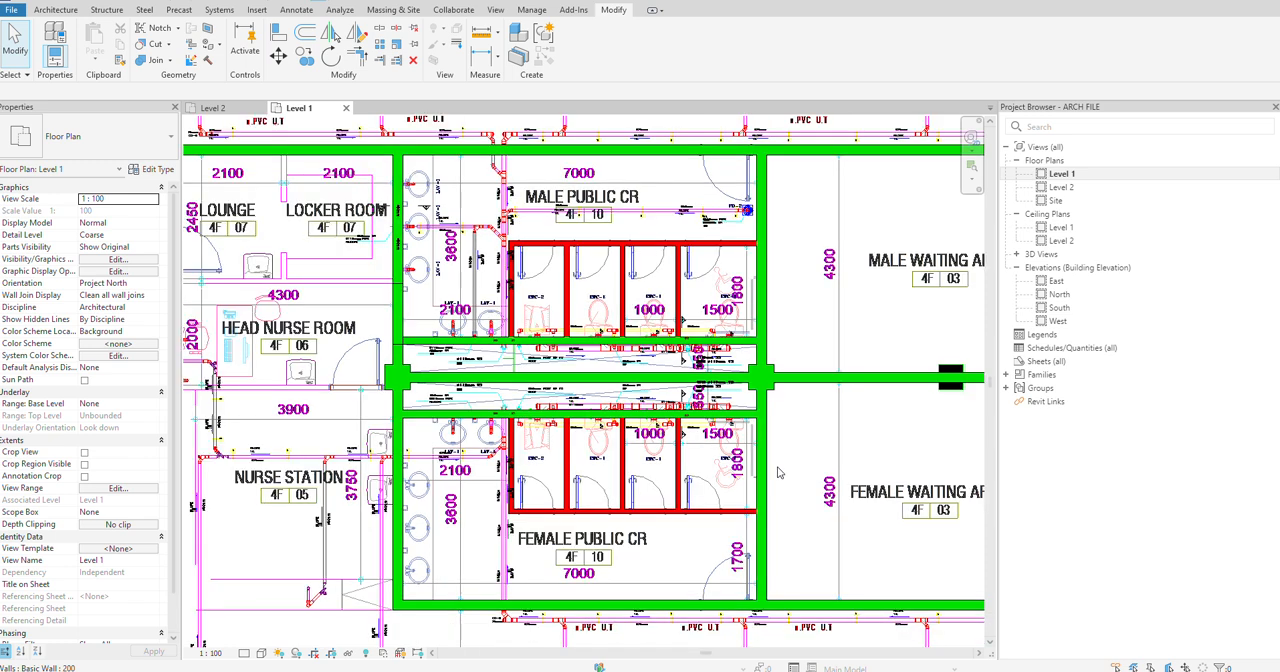
middle_drag(791, 475, 649, 443)
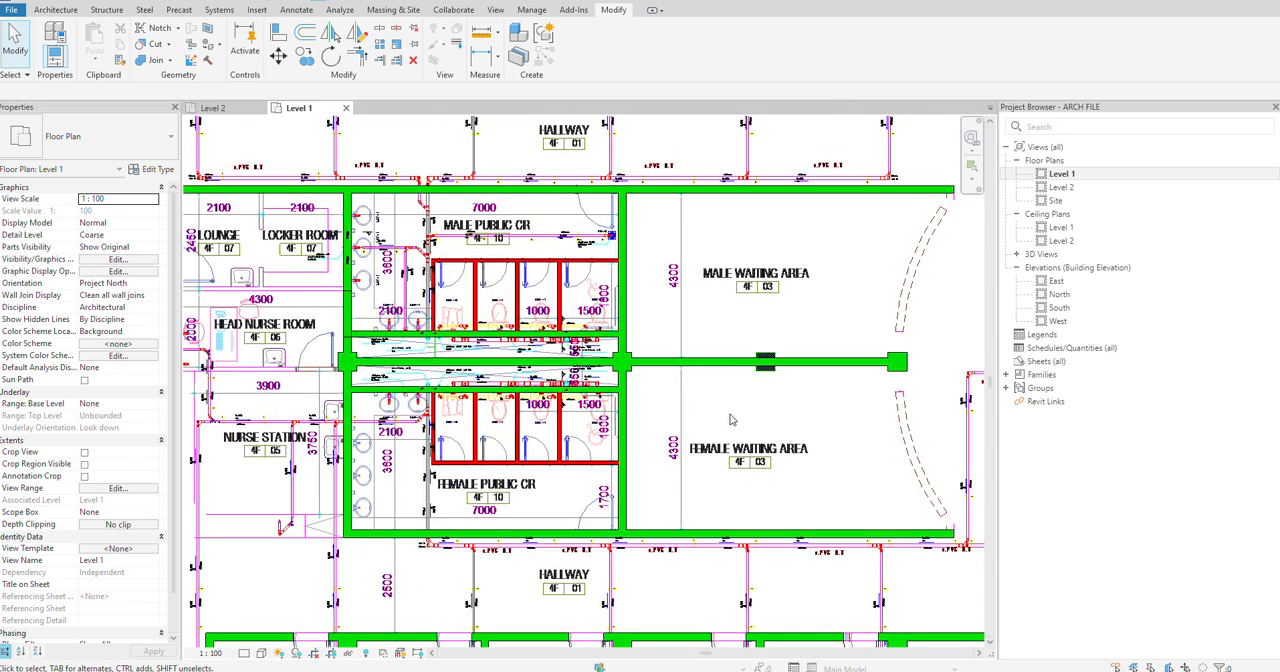
Step: Inspect the cubicle and back walls of the Male and Female Public CRs on the opposite side of the reception
scroll(436, 437, down, 4)
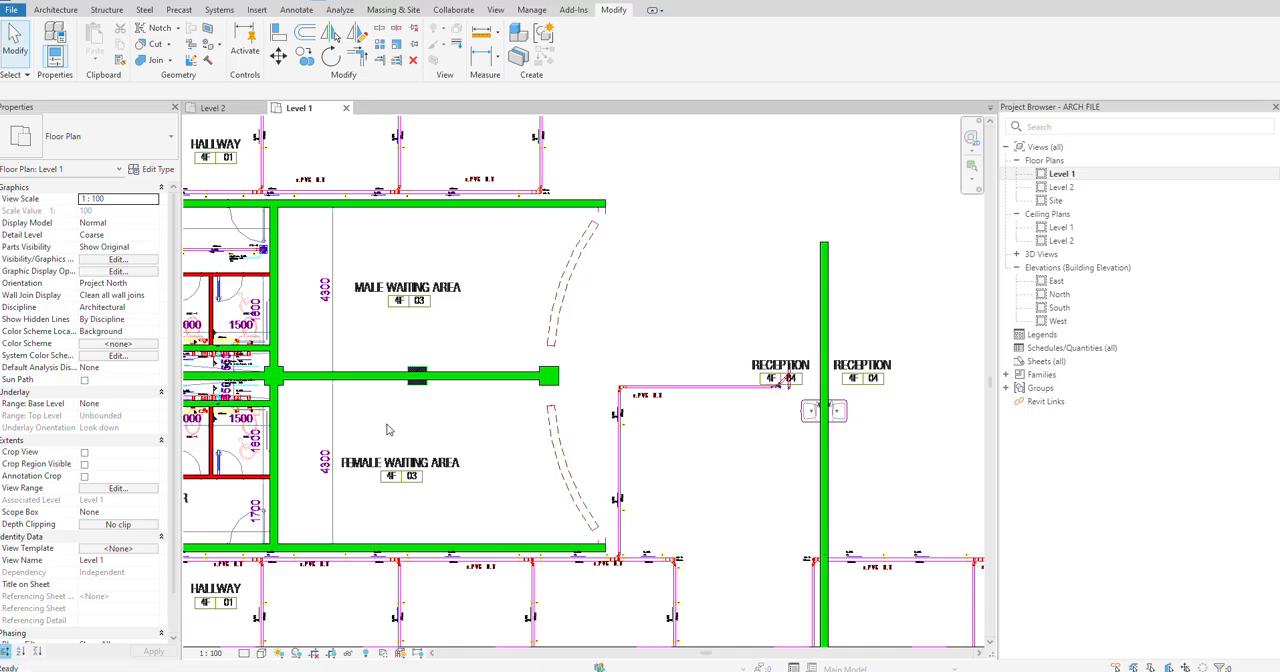
scroll(436, 405, down, 2)
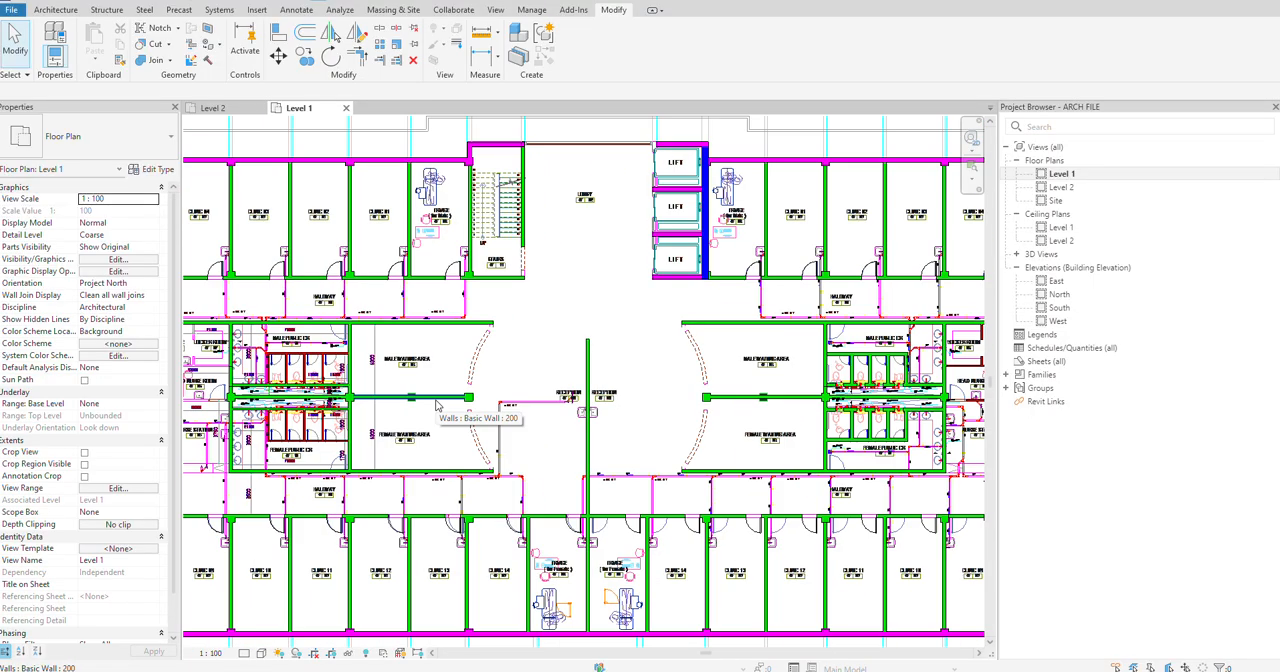
scroll(410, 395, up, 5)
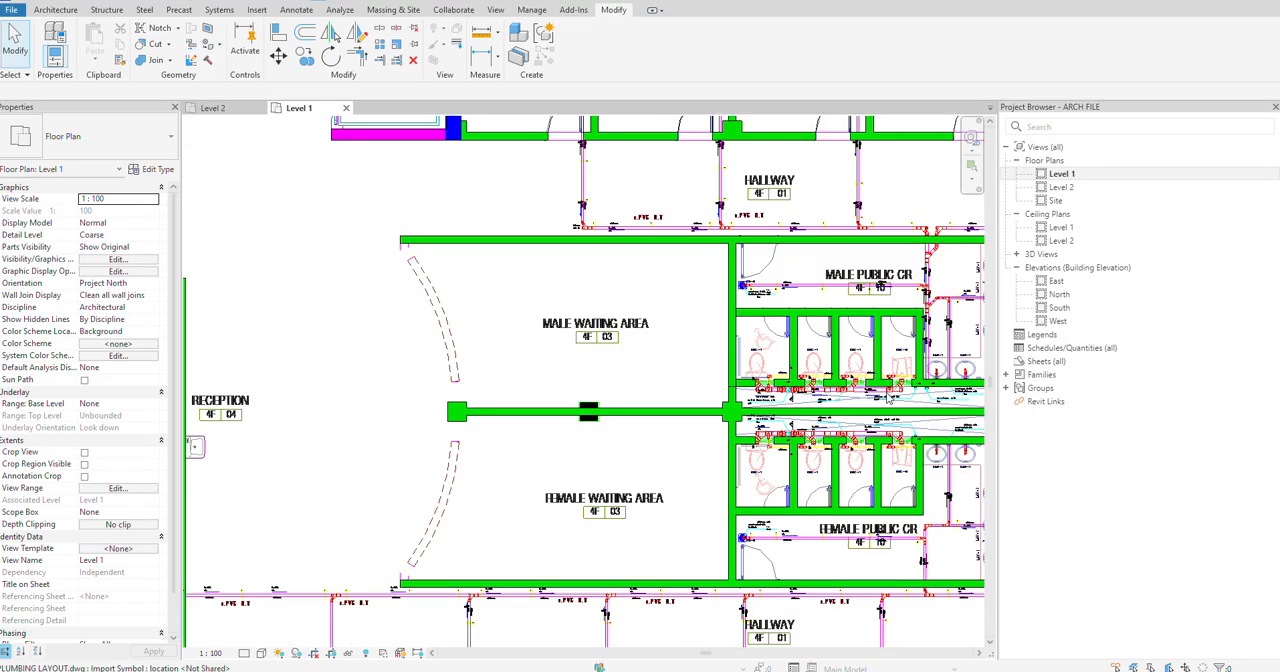
scroll(886, 398, up, 2)
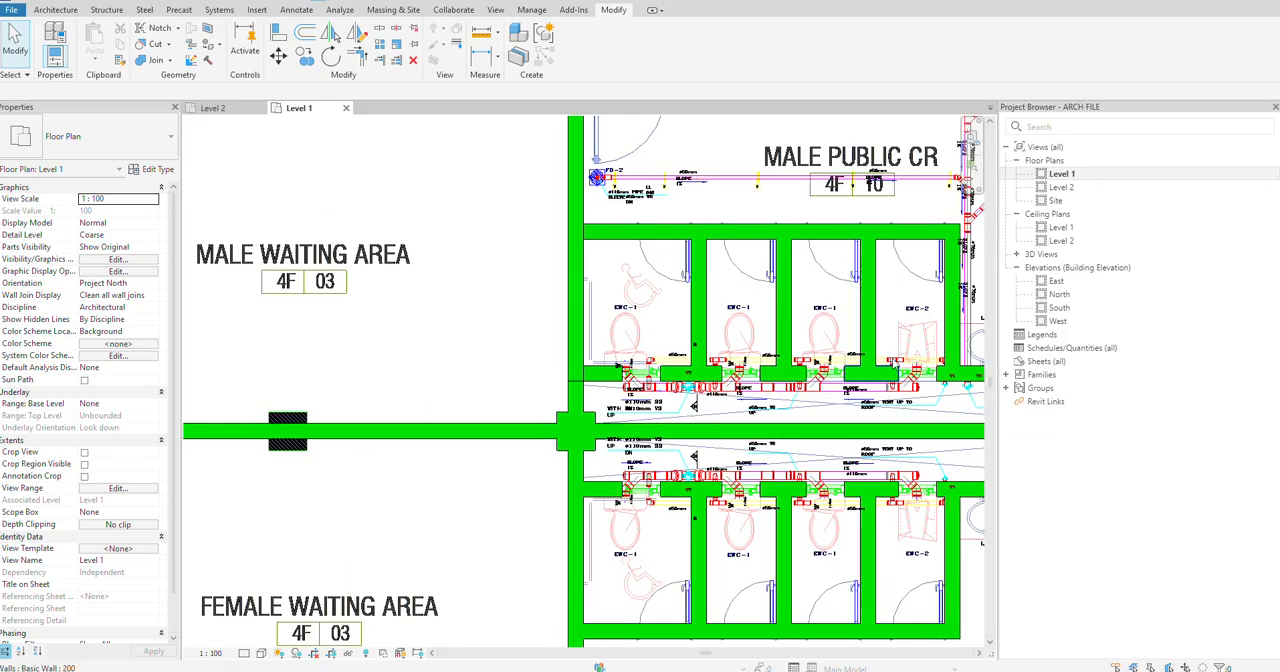
scroll(900, 385, down, 2)
middle_drag(918, 499, 669, 469)
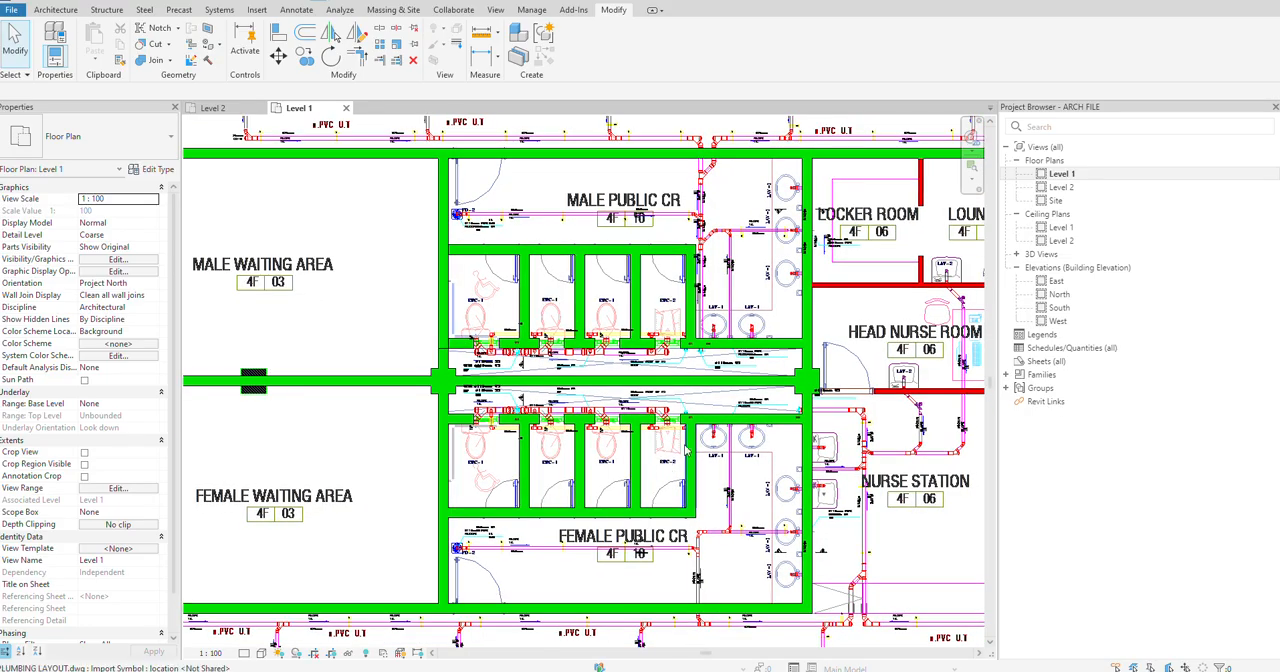
scroll(695, 361, up, 2)
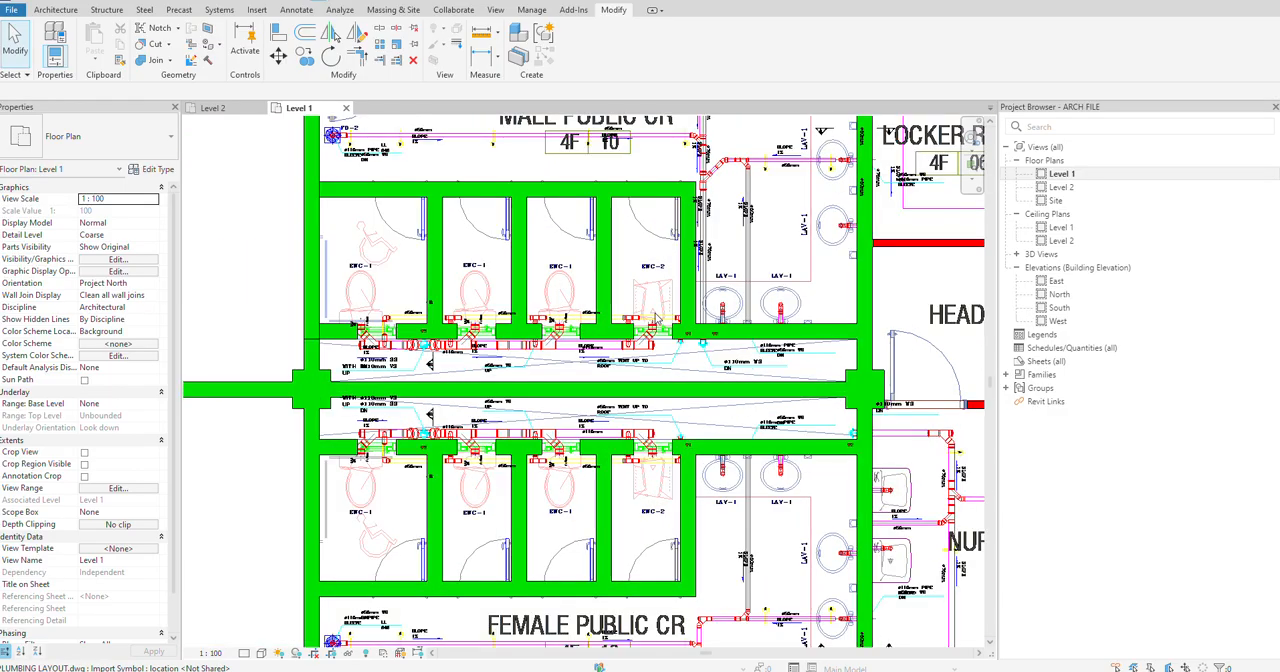
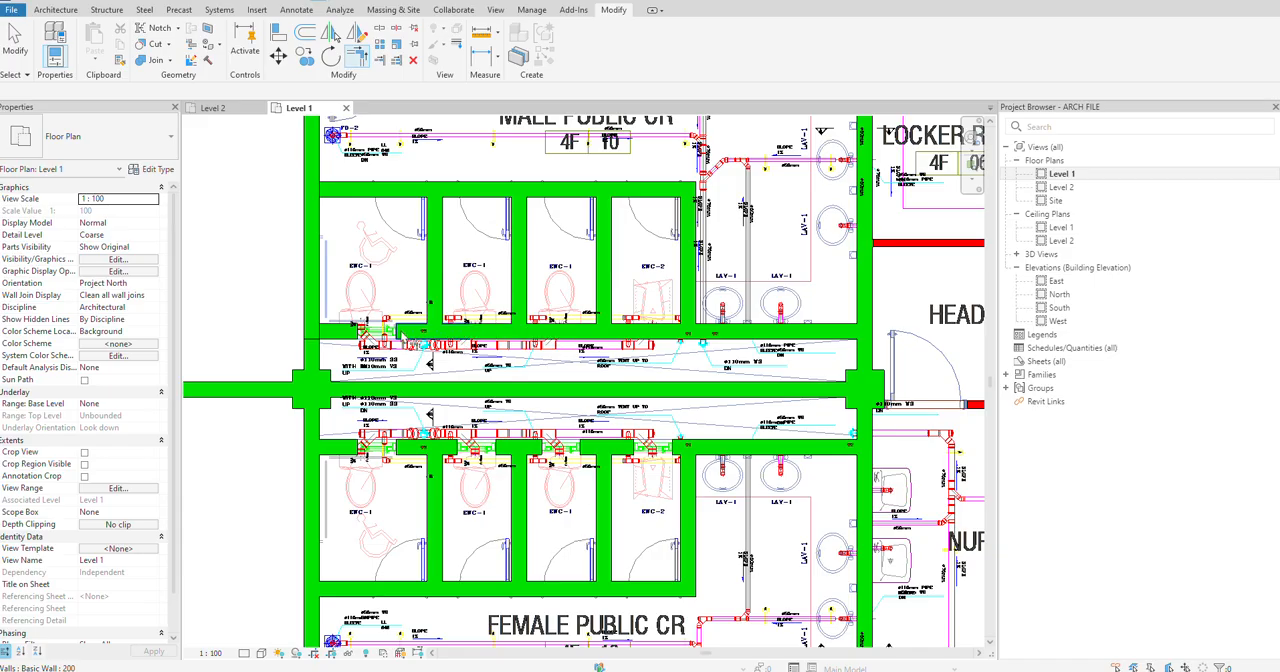
Step: Close the remaining gap in the Male Public CR's back wall and all gaps in the Female Public CR's back wall with Trim/Extend to Corner
click(400, 331)
click(354, 330)
click(352, 449)
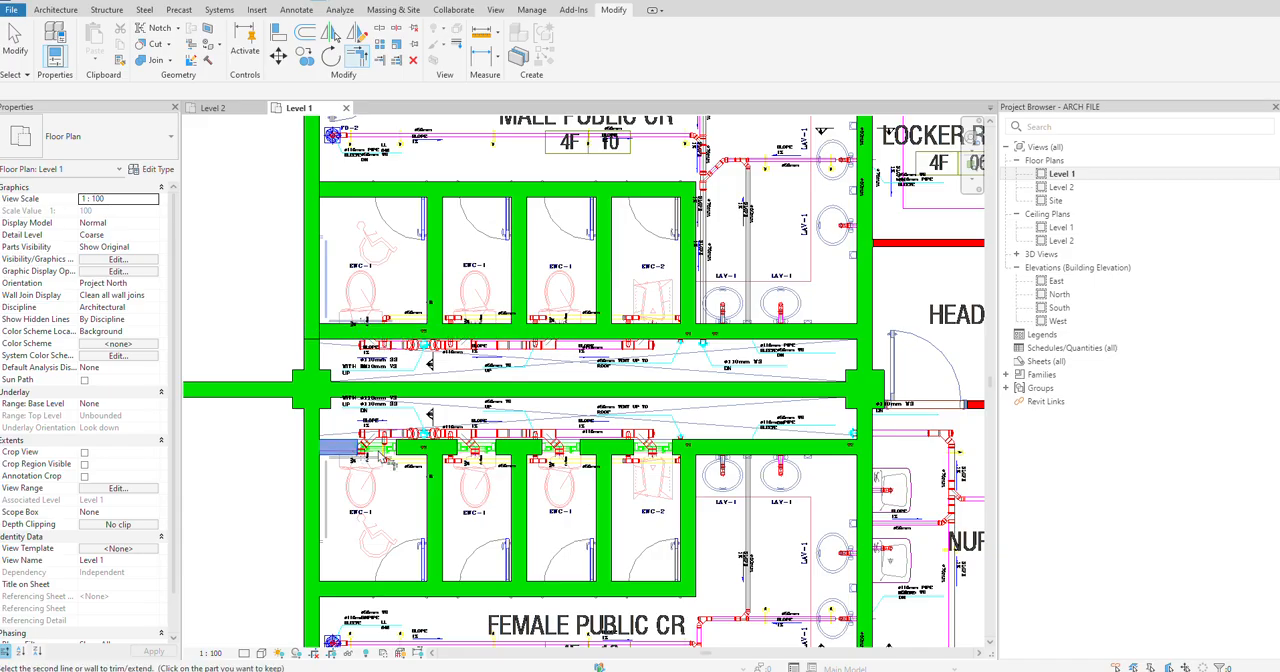
click(440, 455)
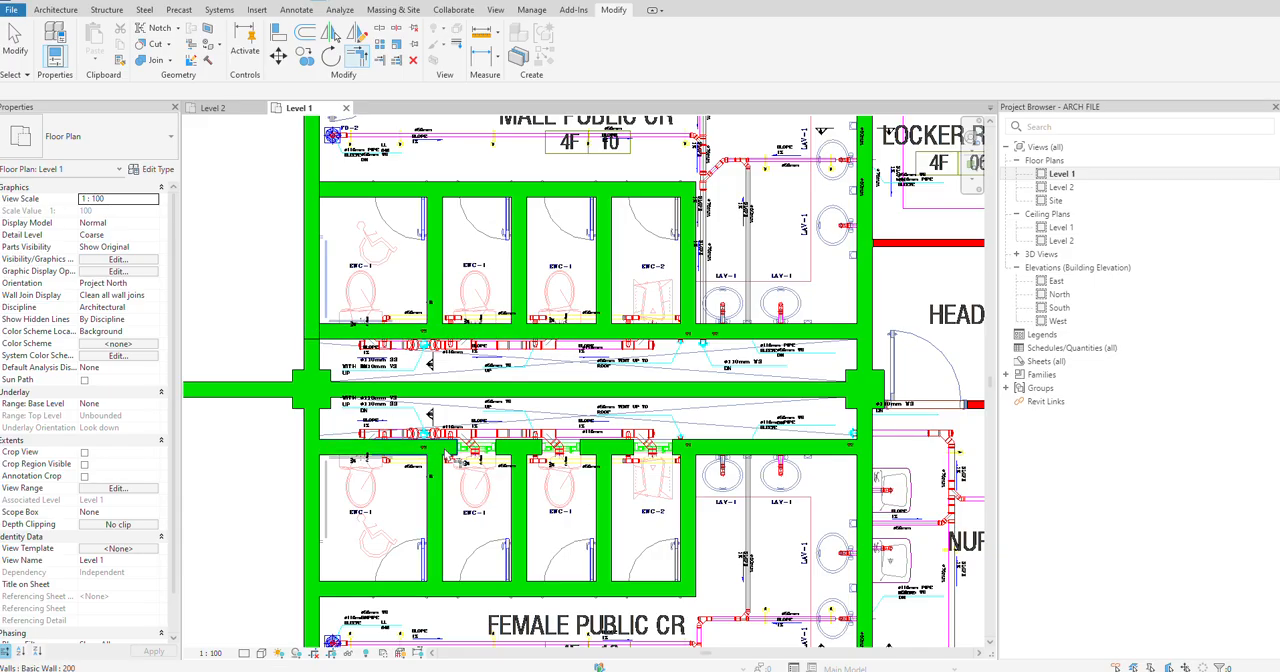
click(505, 453)
click(530, 451)
click(587, 451)
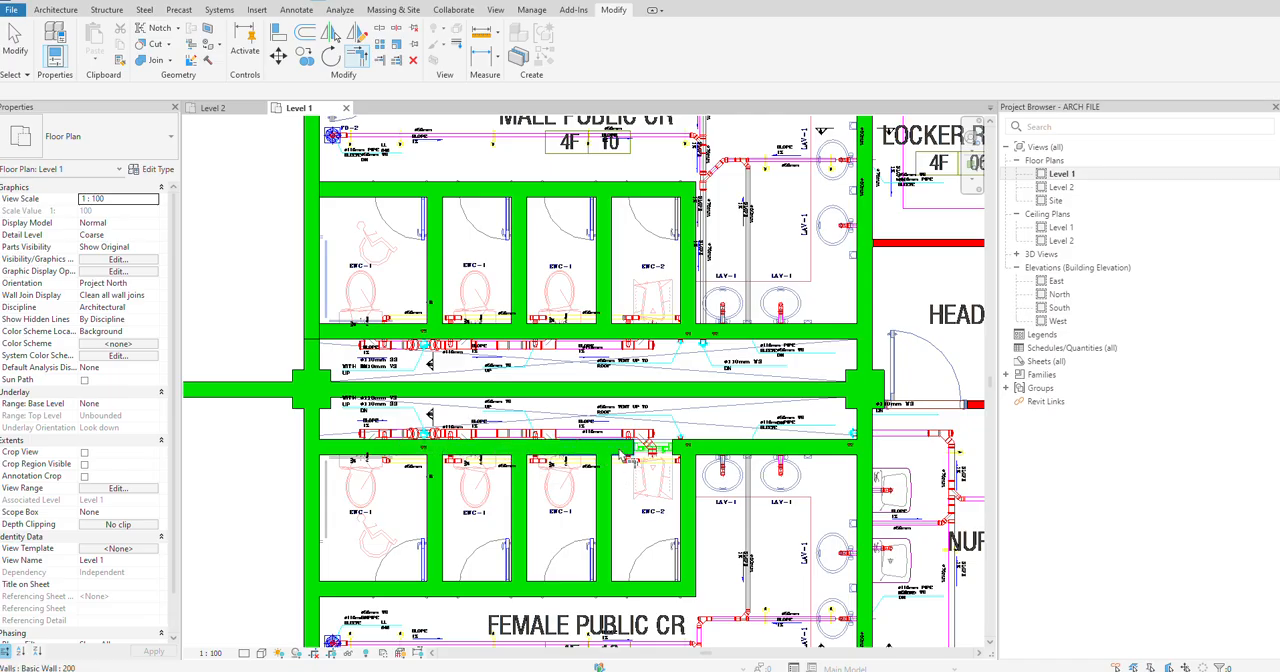
click(621, 452)
click(689, 448)
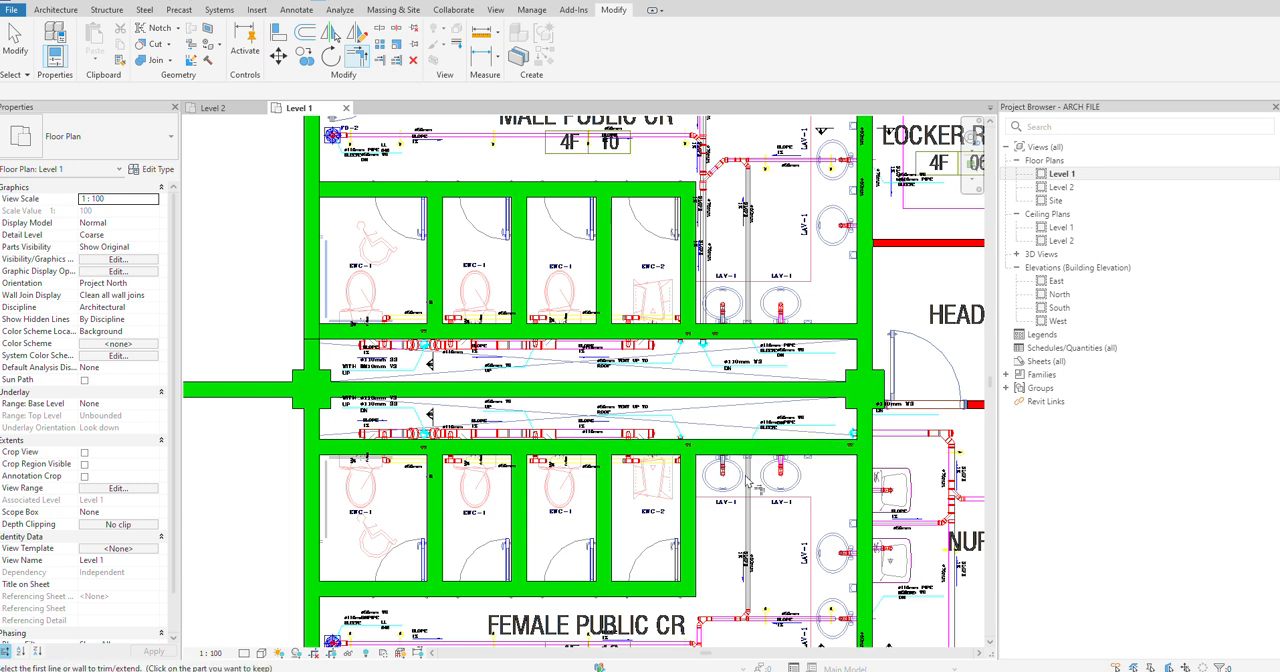
Step: Inspect the Level 1 plan from the completed public CRs across the reception to the opposite CRs, lounge, locker room and nurse rooms
scroll(747, 483, down, 5)
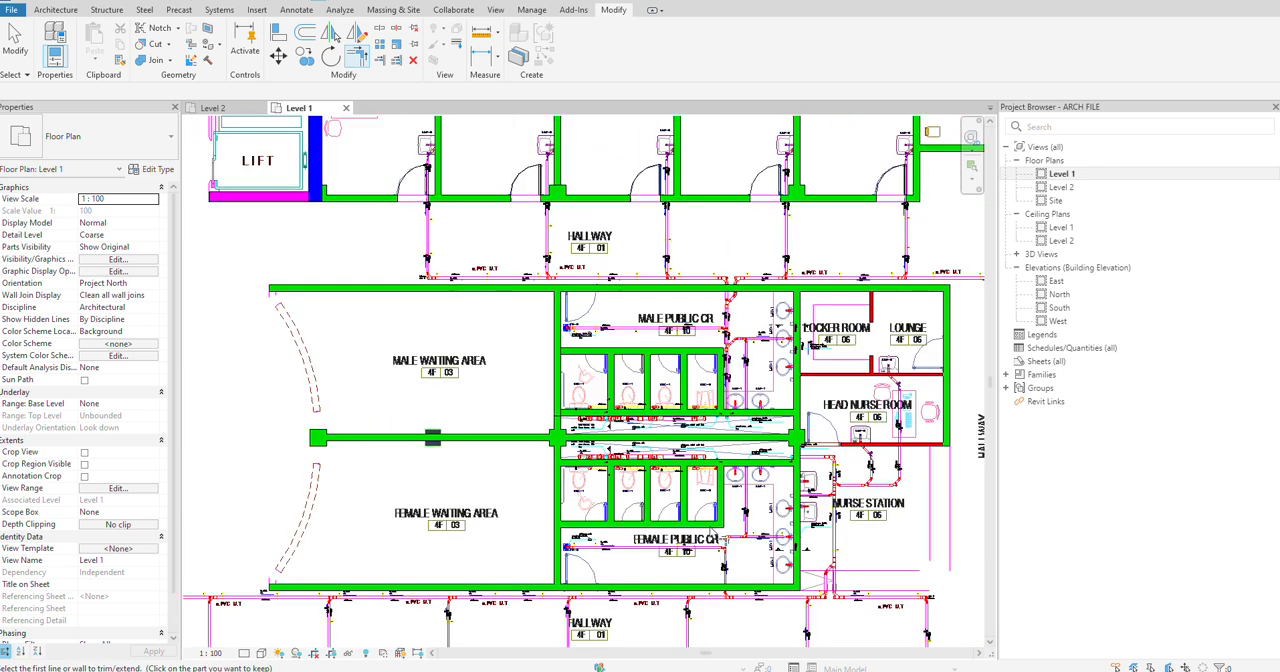
scroll(700, 350, down, 2)
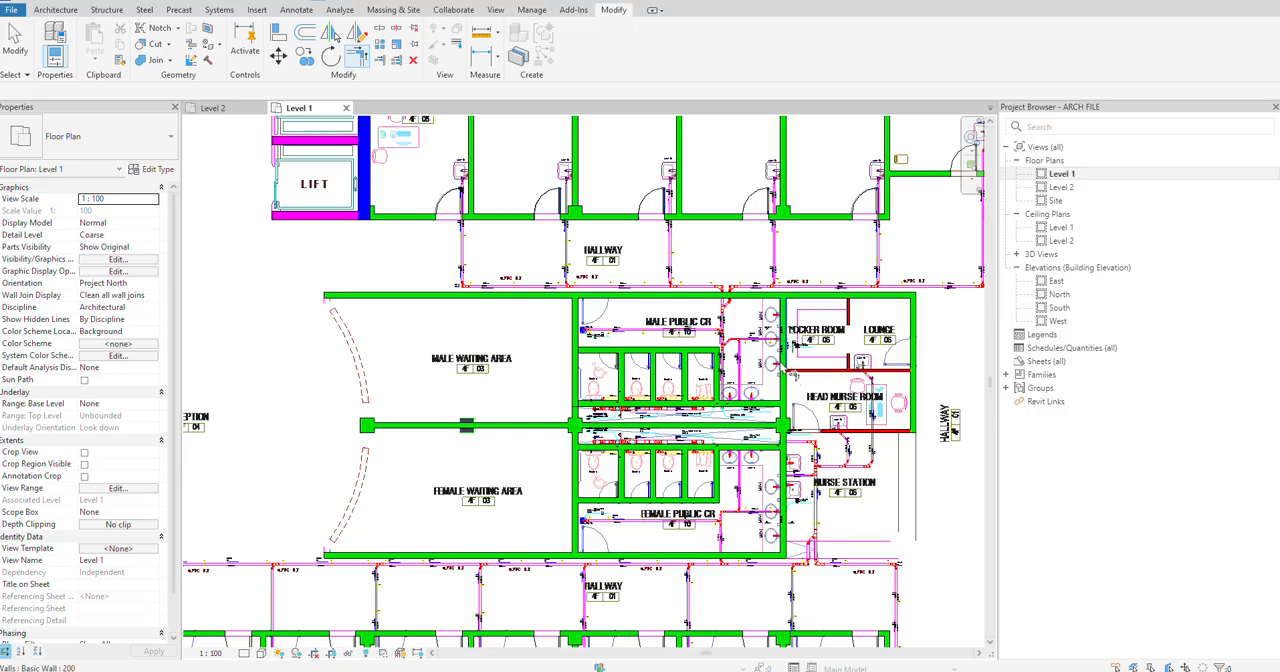
scroll(603, 287, up, 2)
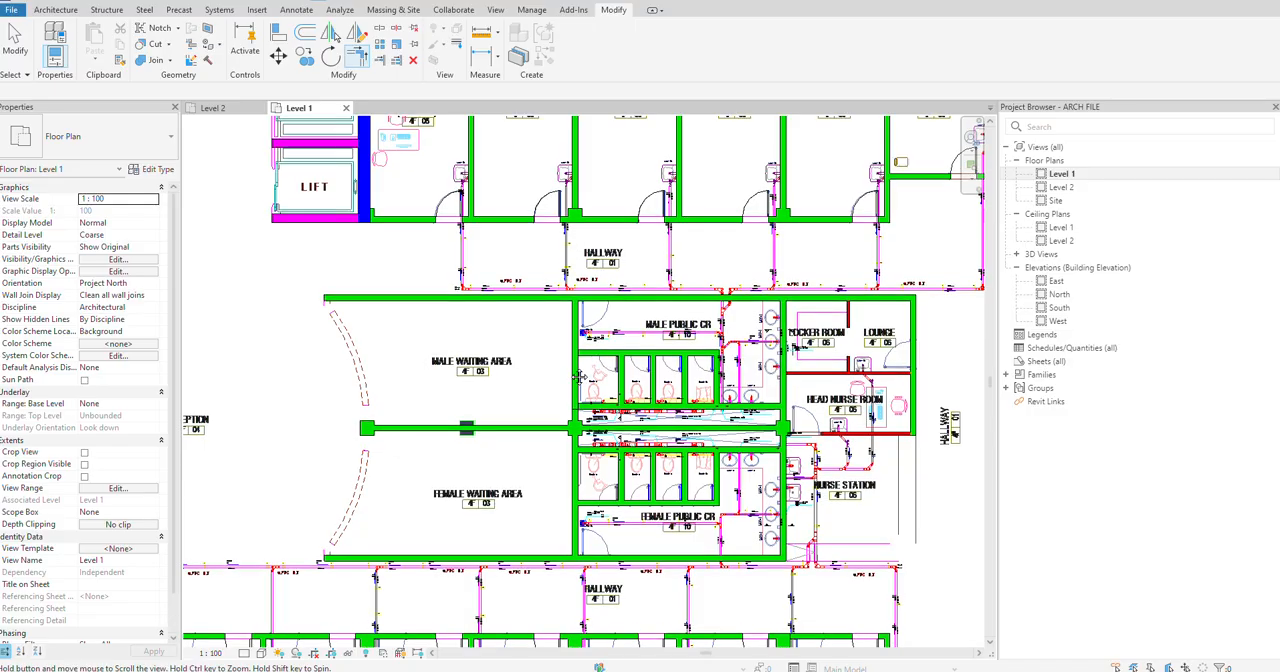
scroll(575, 375, down, 2)
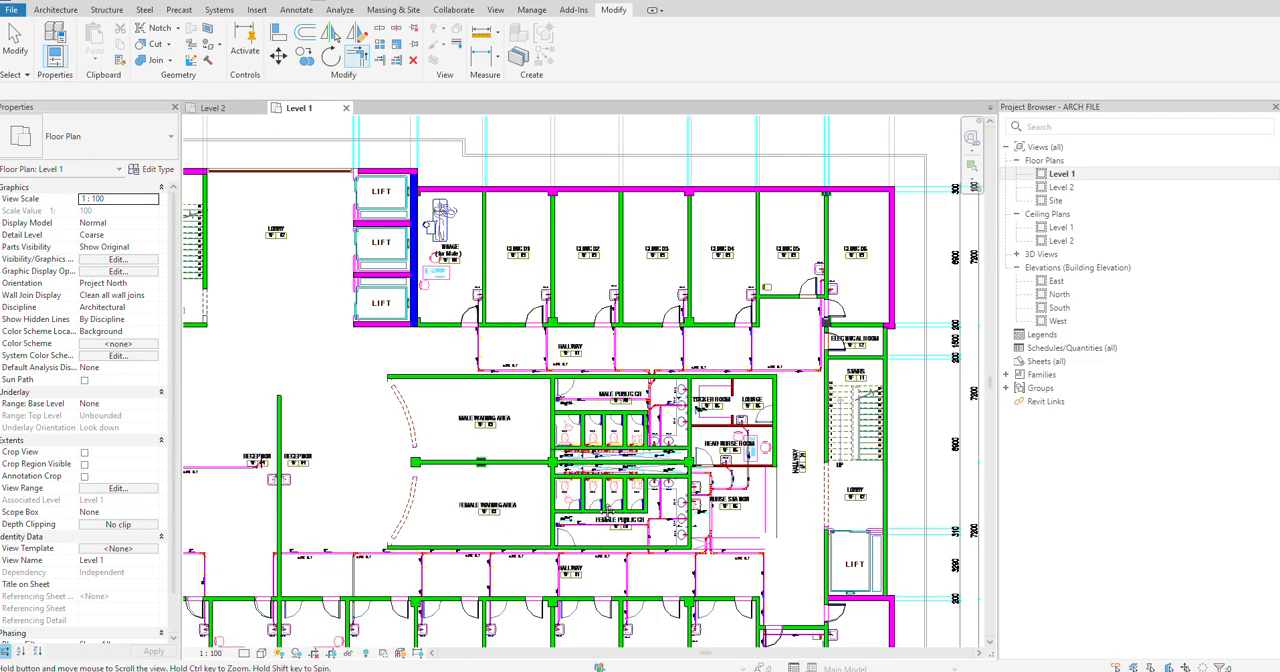
middle_drag(689, 380, 782, 237)
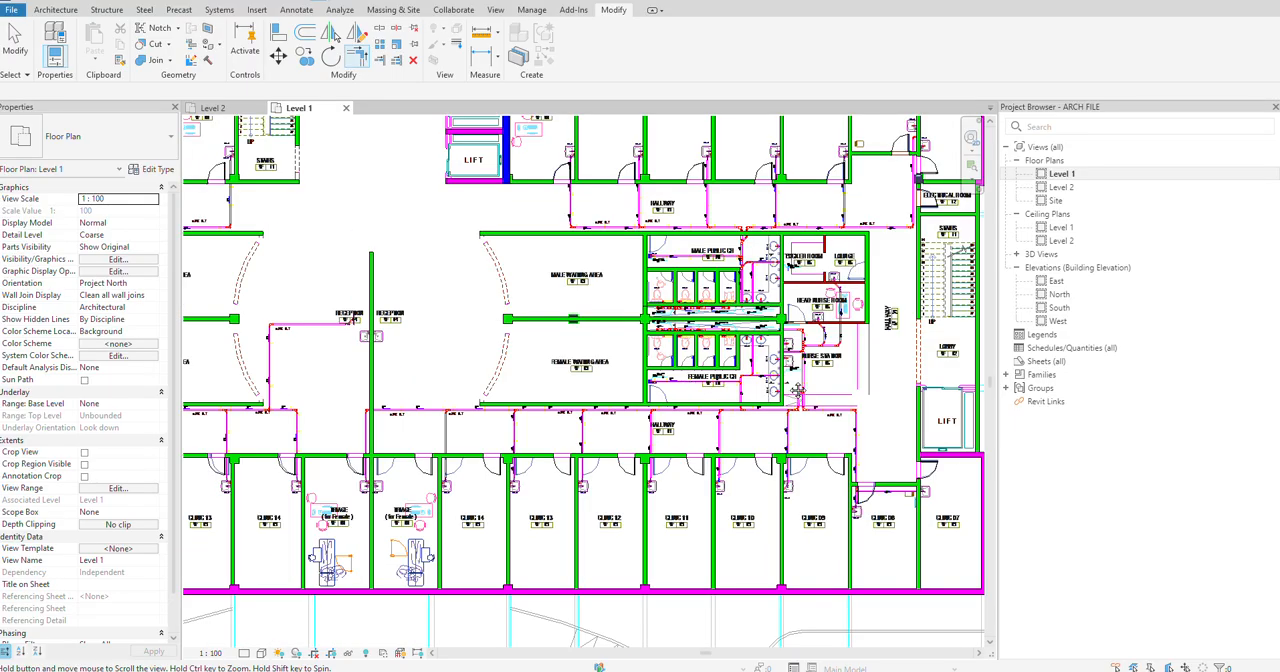
scroll(386, 508, up, 3)
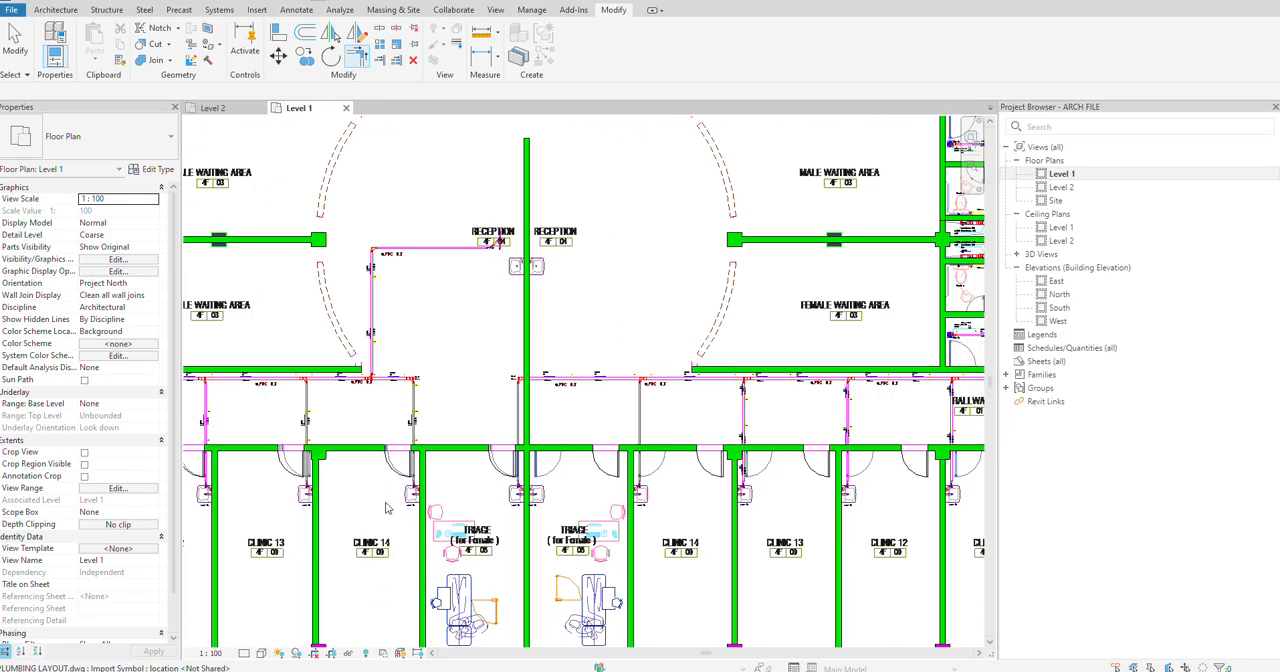
scroll(386, 508, up, 1)
scroll(377, 498, down, 2)
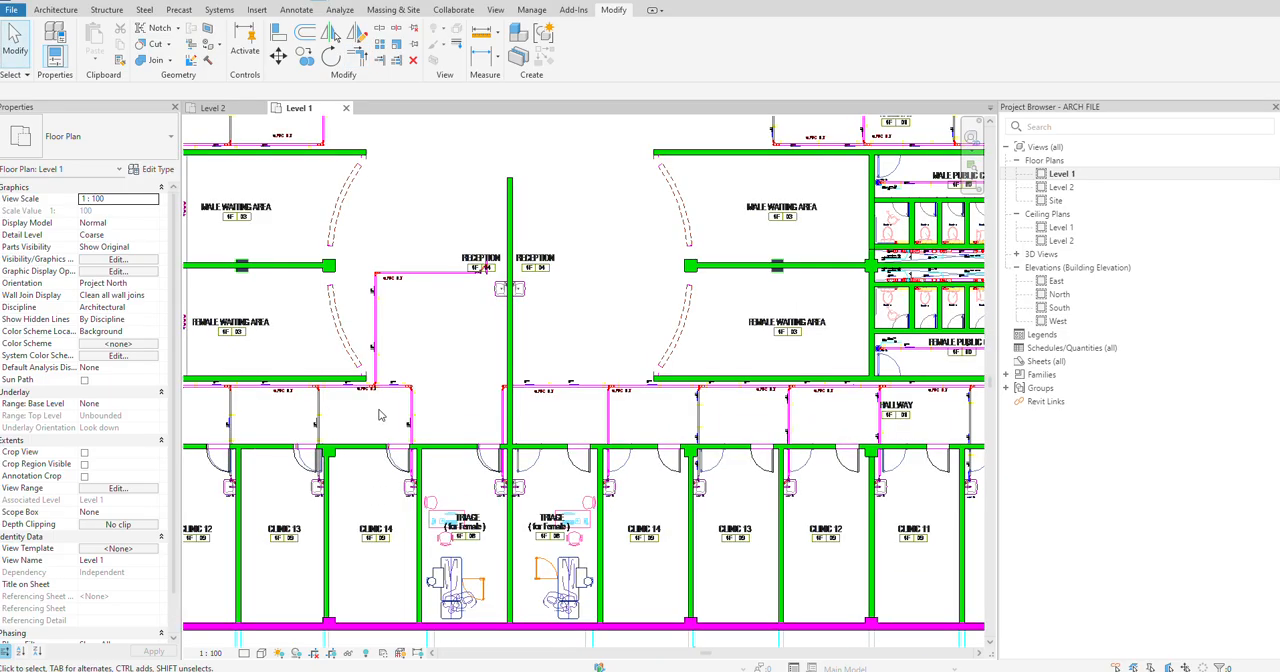
middle_drag(420, 416, 705, 423)
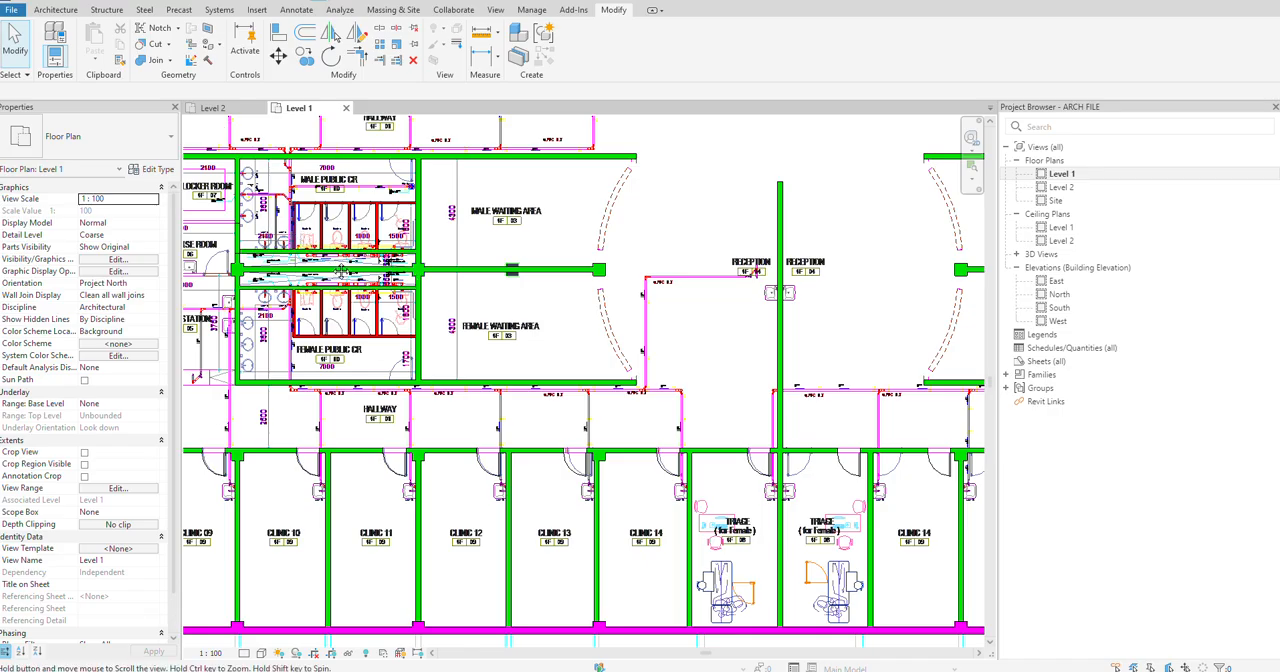
middle_drag(340, 270, 454, 355)
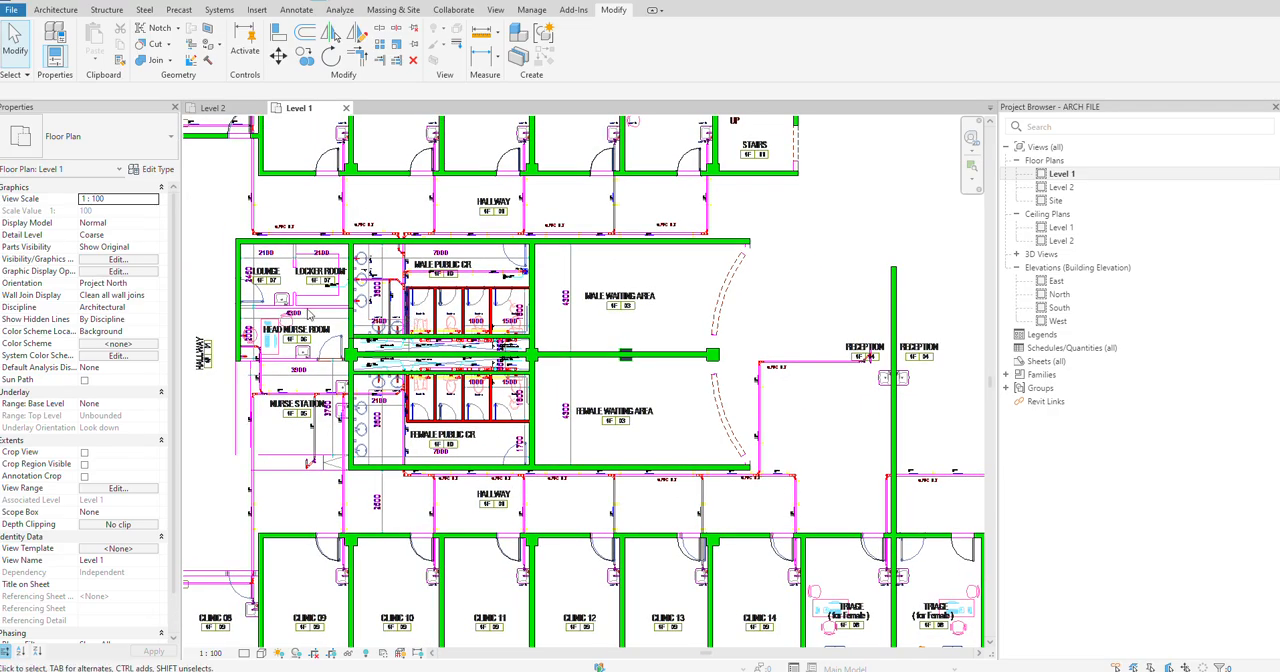
Step: Draw a short wall segment of type 100, about 600 mm long, on the line between the Locker Room and the Head Nurse Room
scroll(308, 283, up, 3)
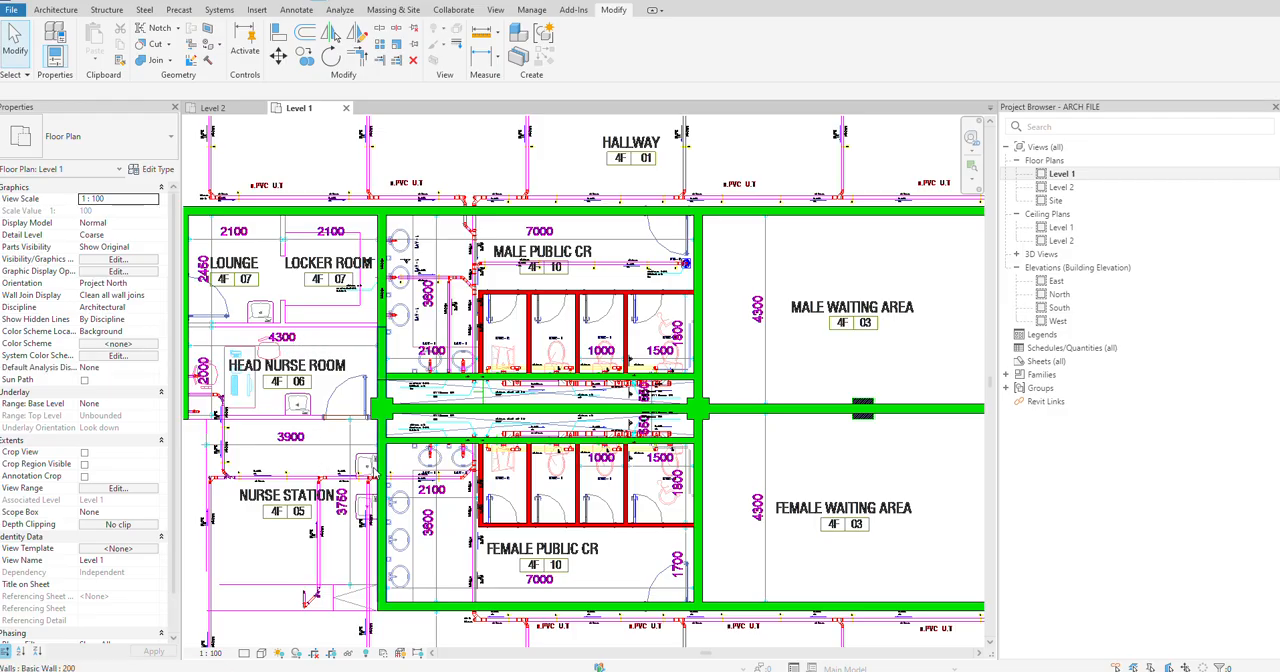
click(533, 330)
right_click(530, 289)
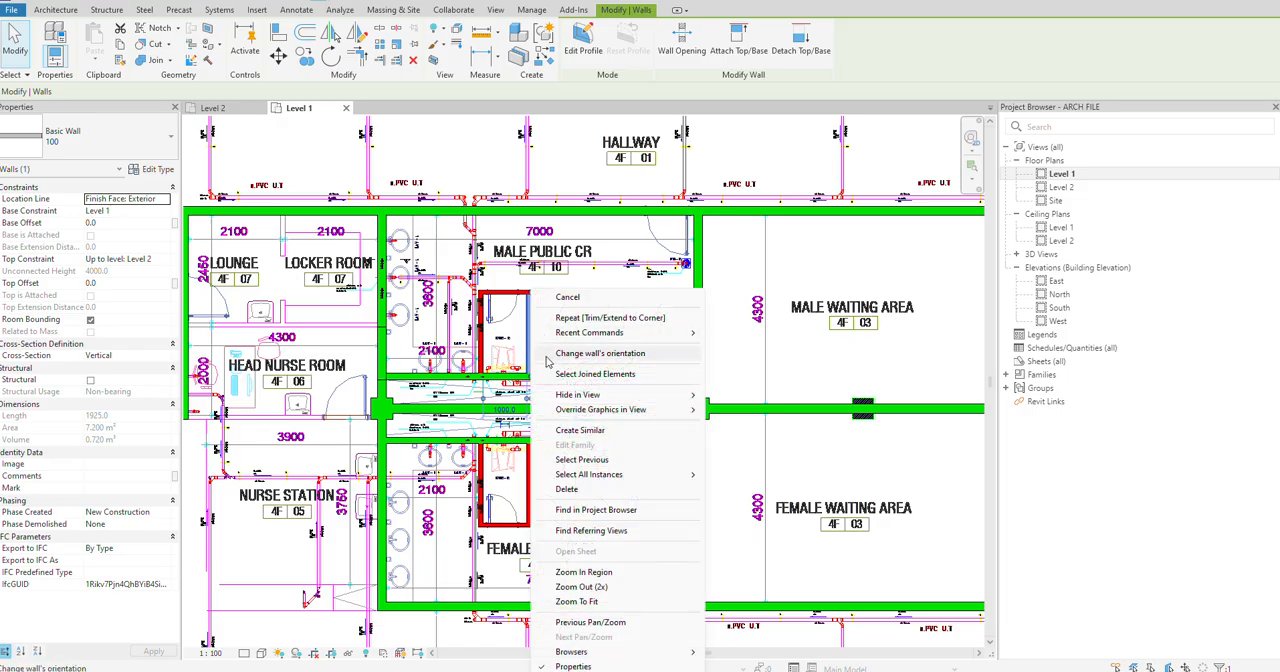
click(593, 431)
scroll(360, 318, up, 2)
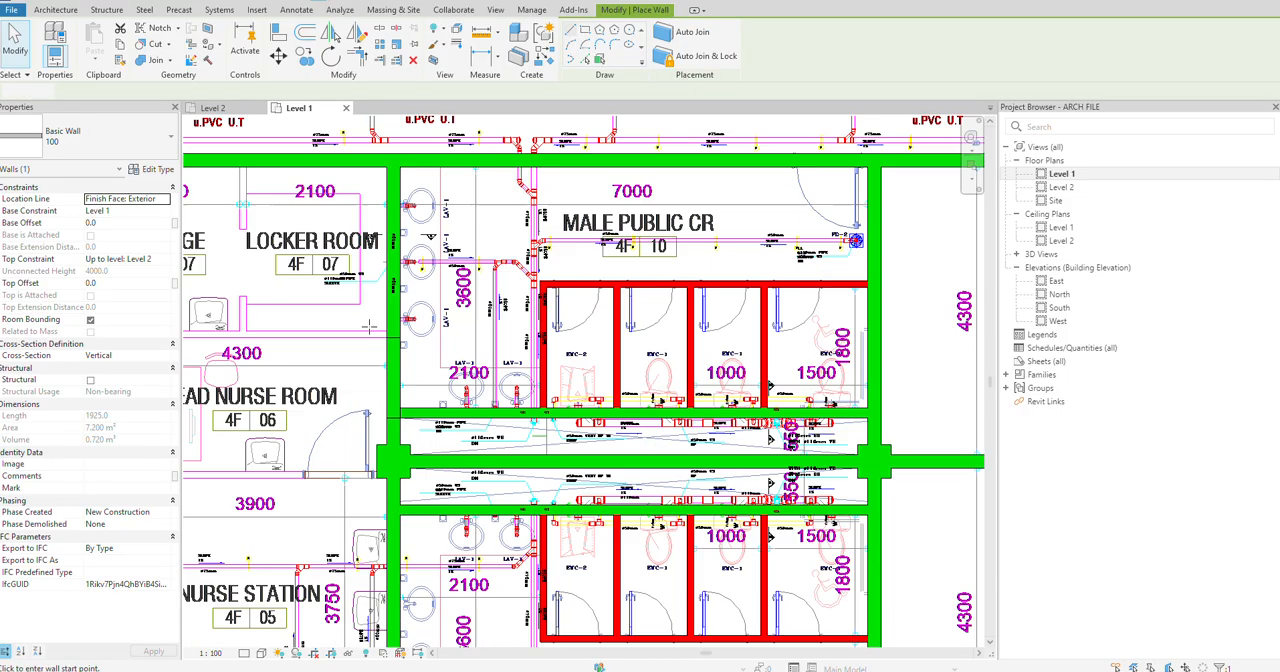
click(365, 329)
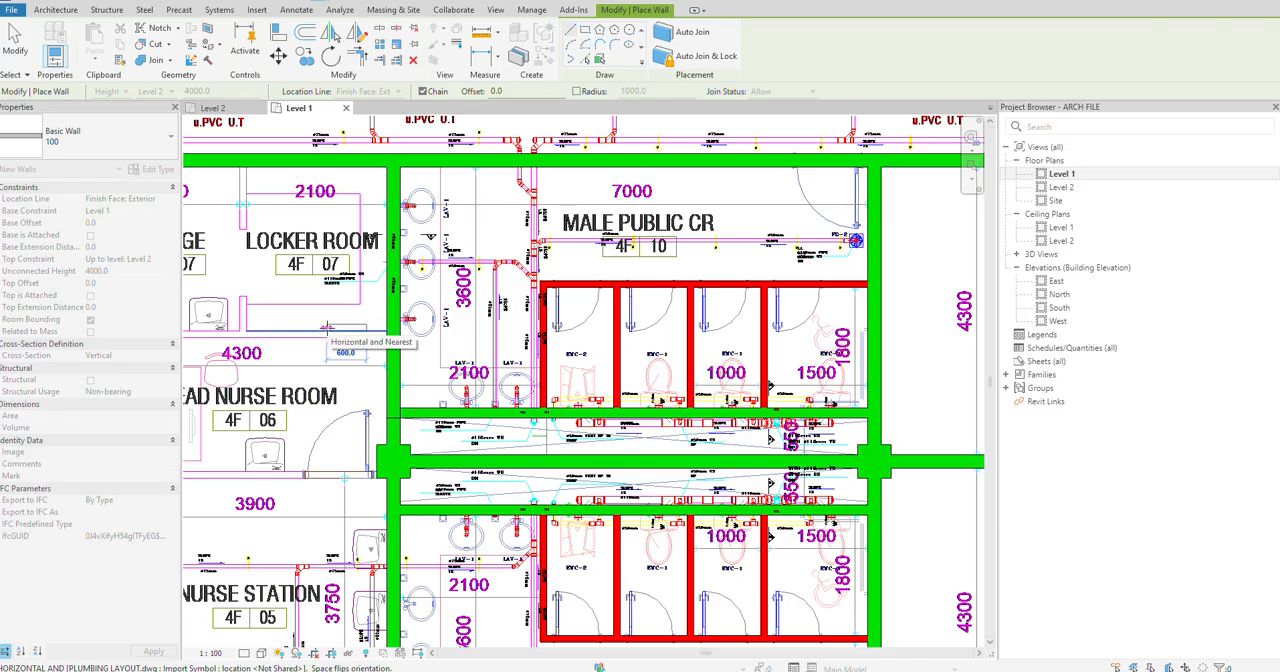
click(327, 332)
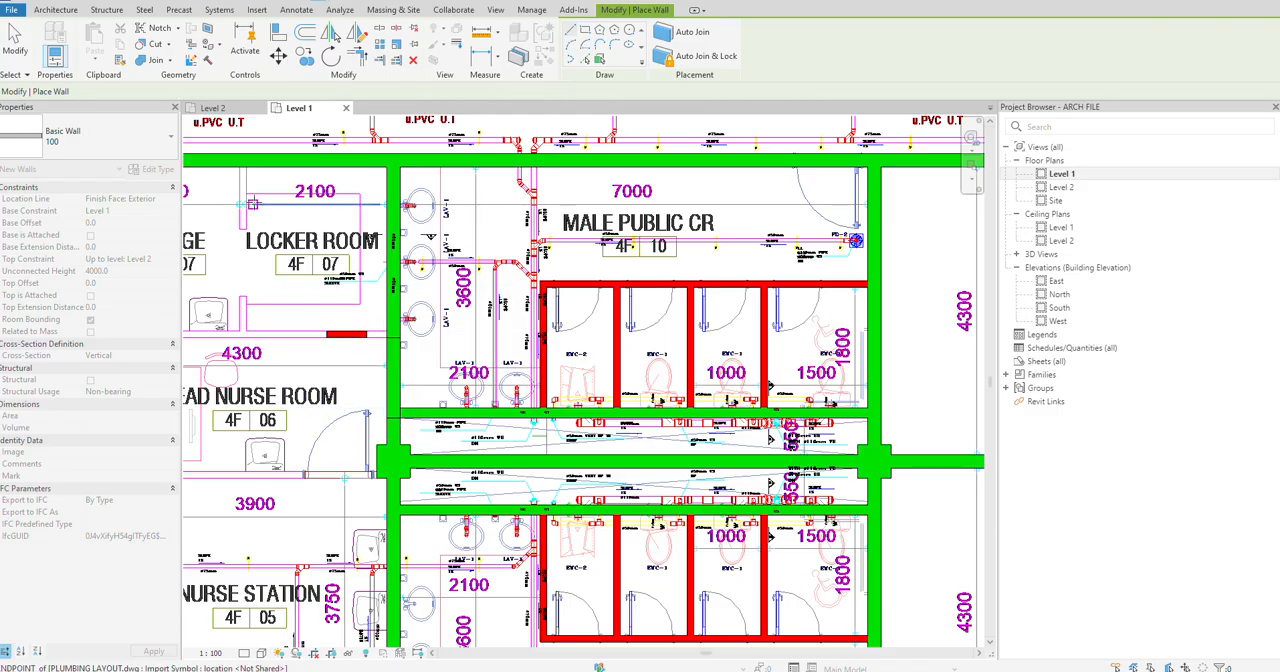
key(Escape)
Step: Draw a short 100 wall segment, about 400 mm long, on the partition line between the Lounge and the Locker Room
click(240, 168)
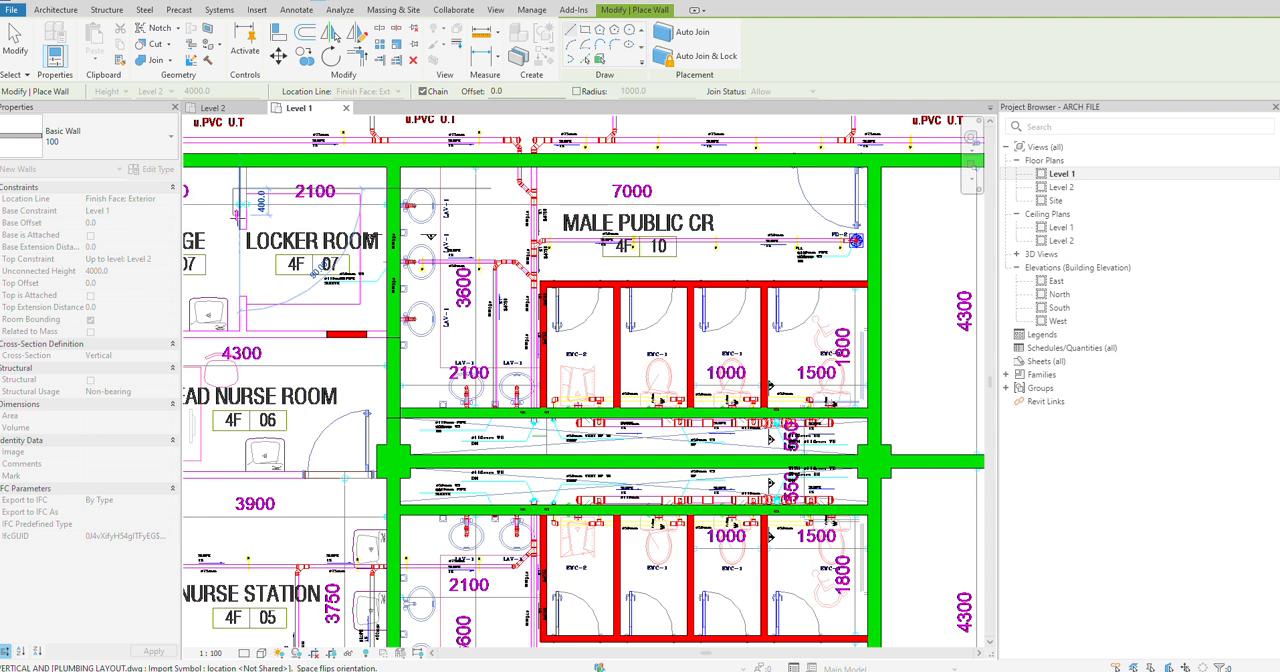
click(242, 215)
key(Escape)
Step: Draw a short 100 wall segment, about 700 mm long, on the line between the Head Nurse Room and the Nurse Station
middle_drag(275, 433, 379, 332)
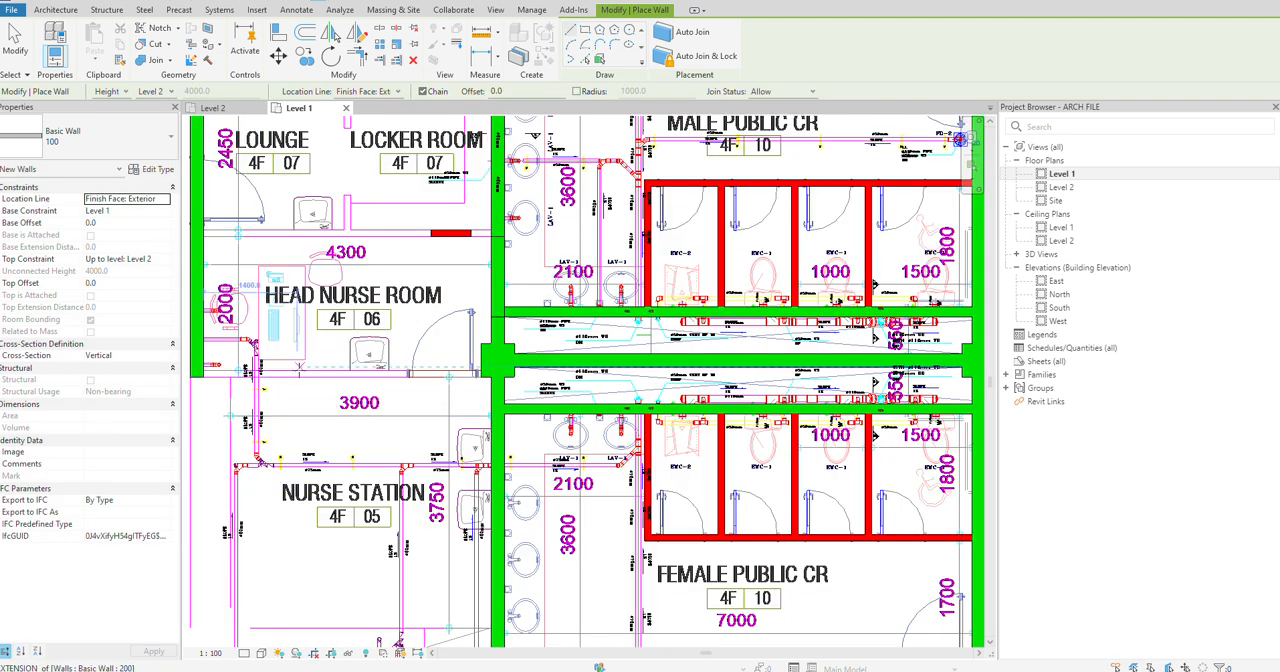
click(281, 376)
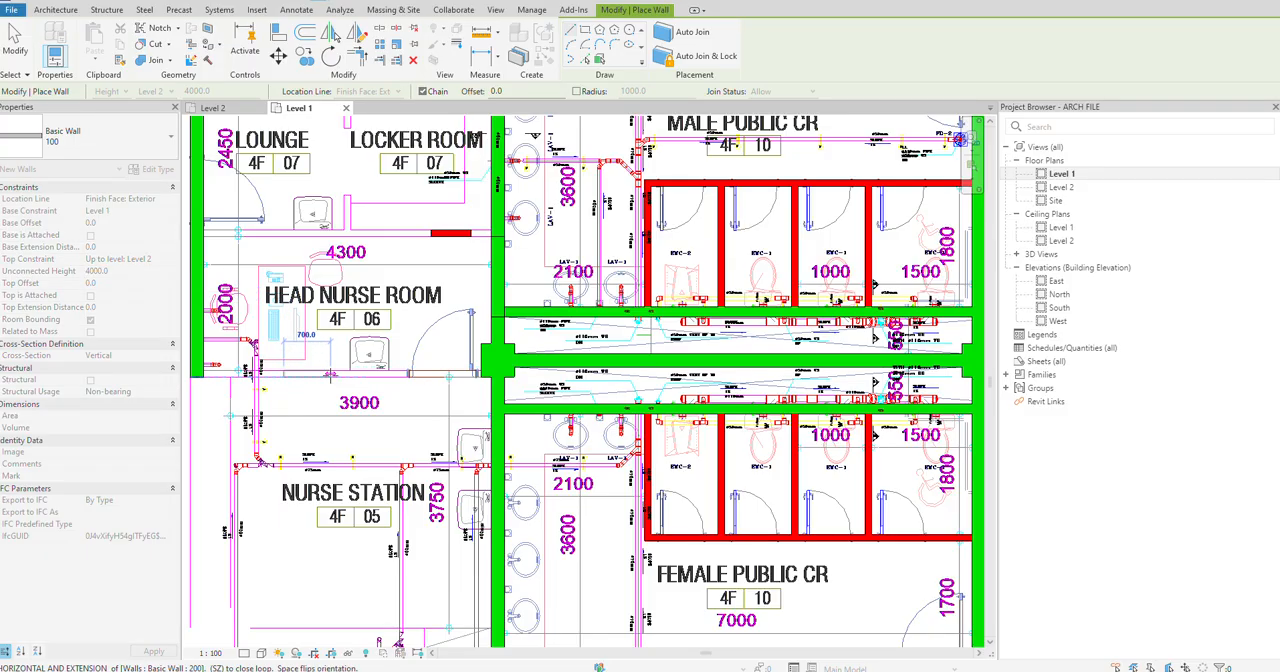
click(330, 375)
key(Escape)
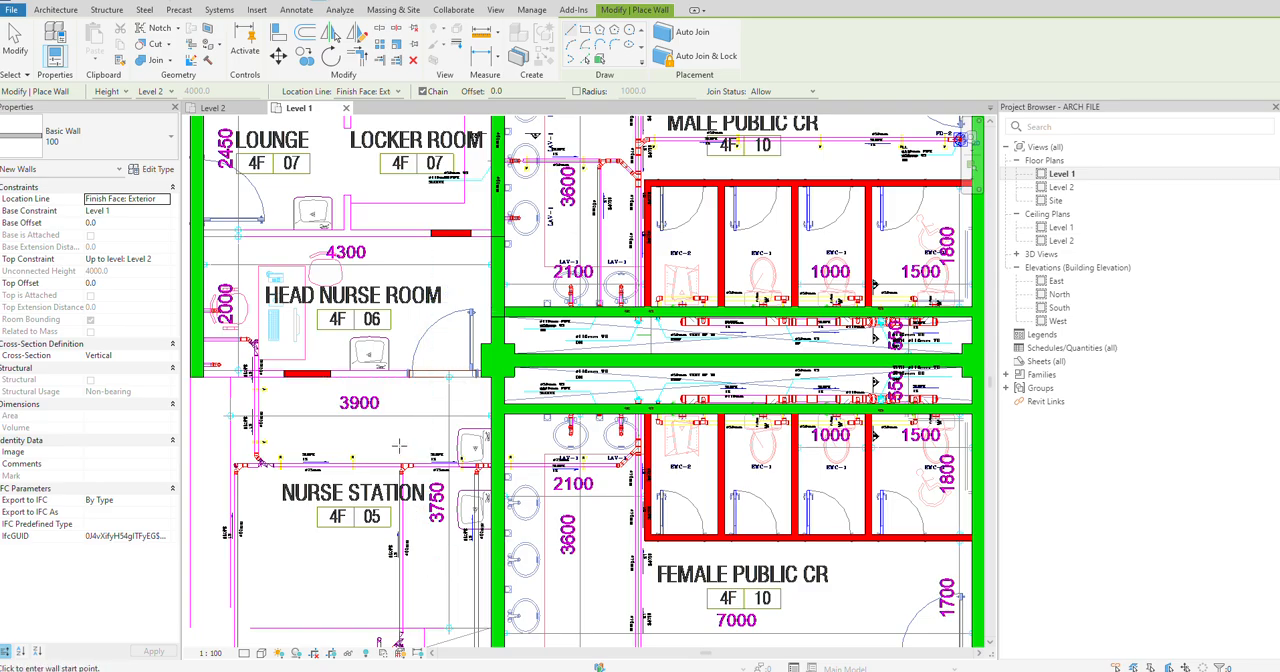
middle_drag(398, 445, 375, 408)
key(Escape)
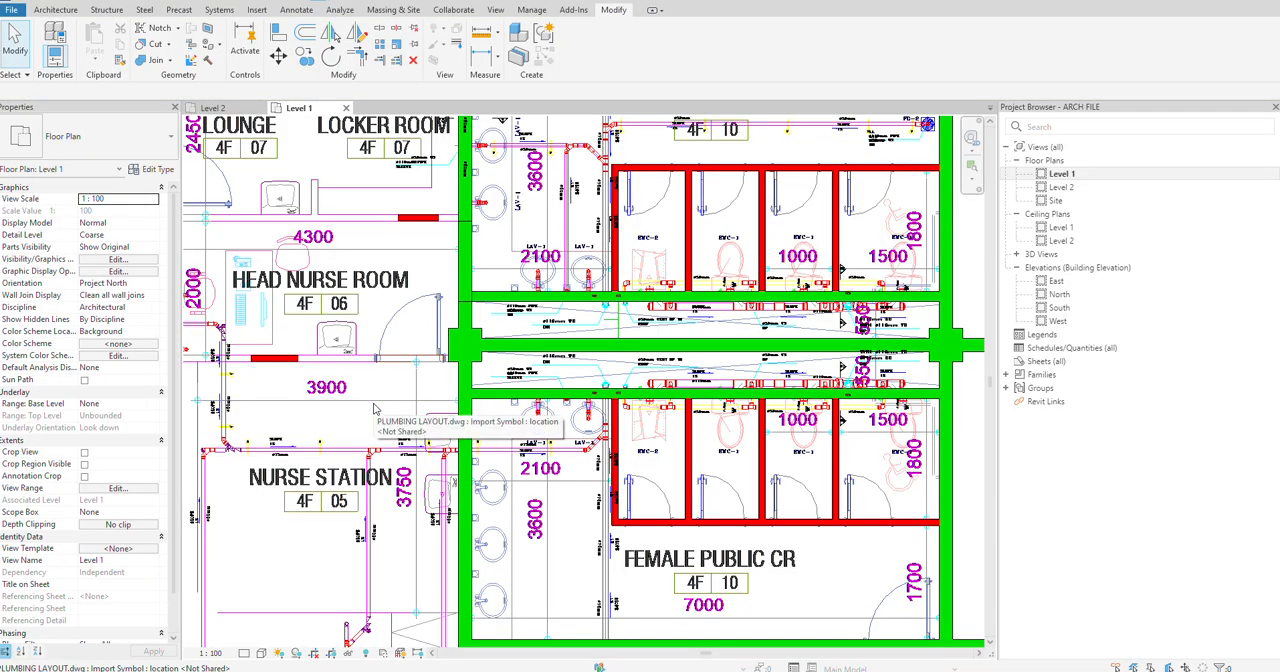
Step: Extend the short 100 partitions of the Lounge, Locker Room and Head Nurse Room to their surrounding walls
scroll(375, 408, down, 2)
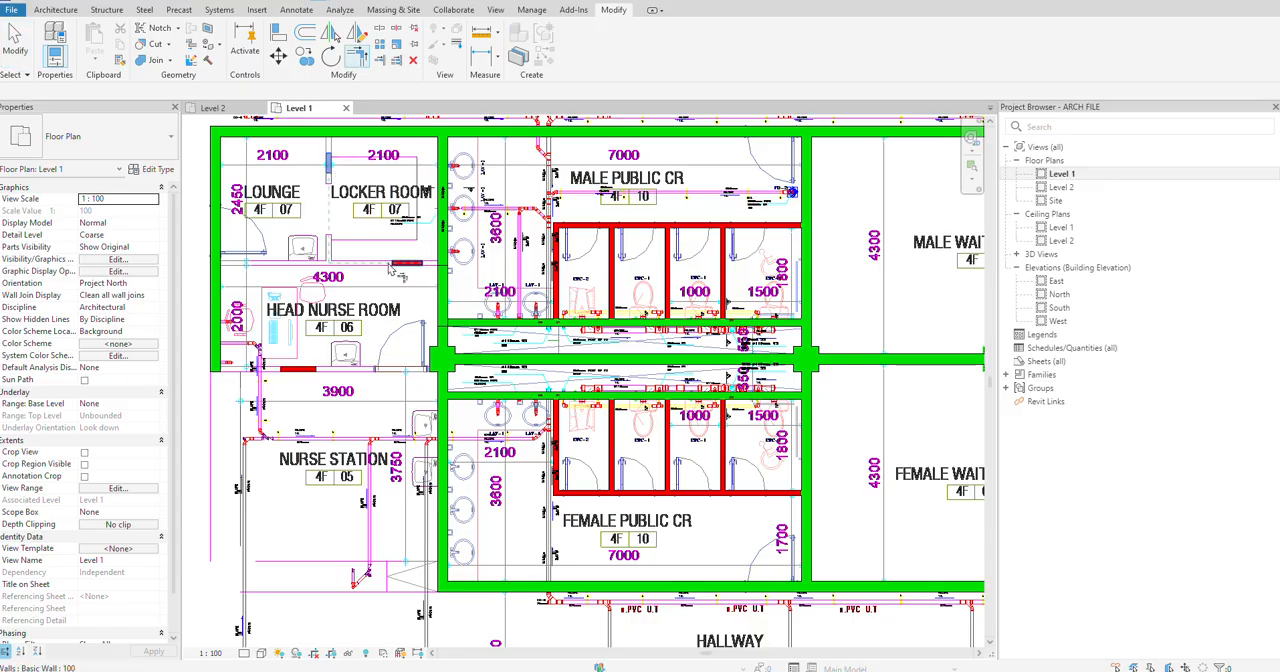
click(380, 63)
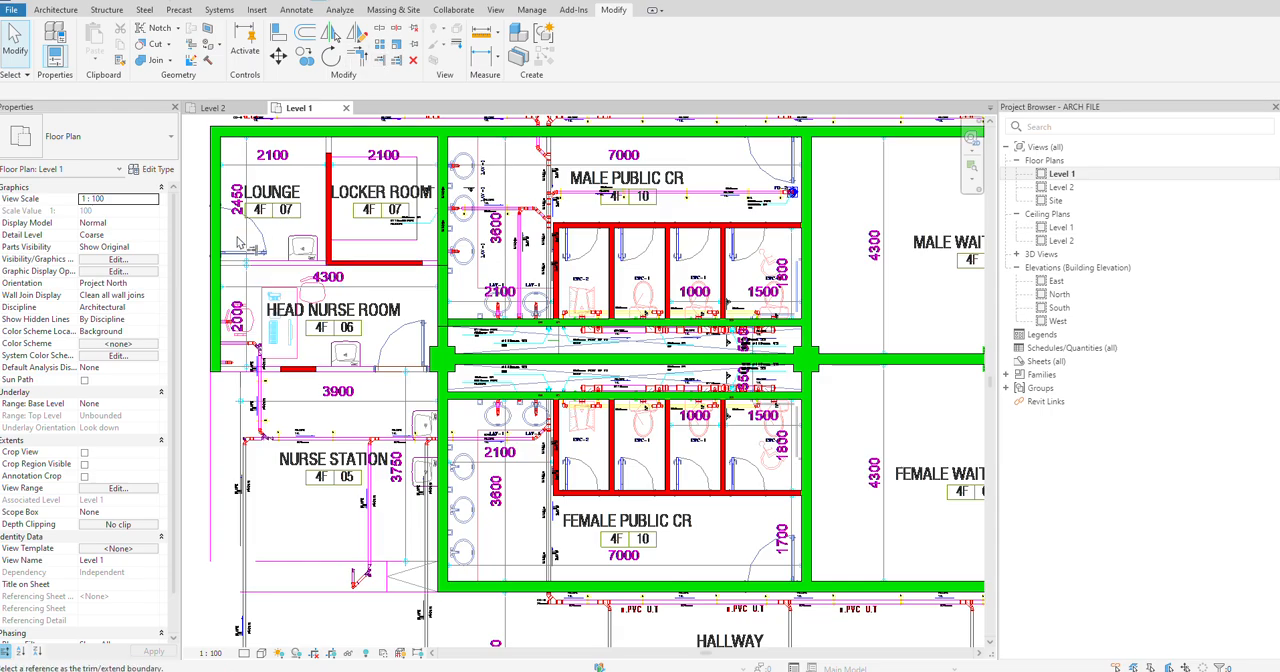
click(351, 265)
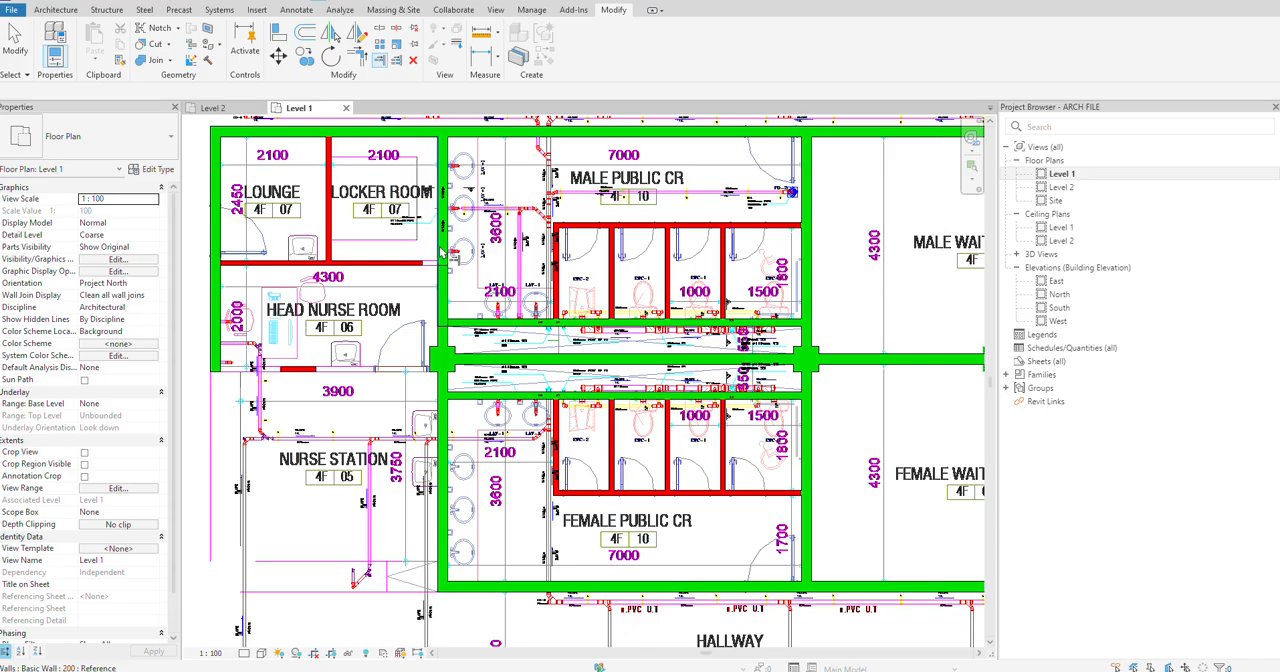
key(t)
key(r)
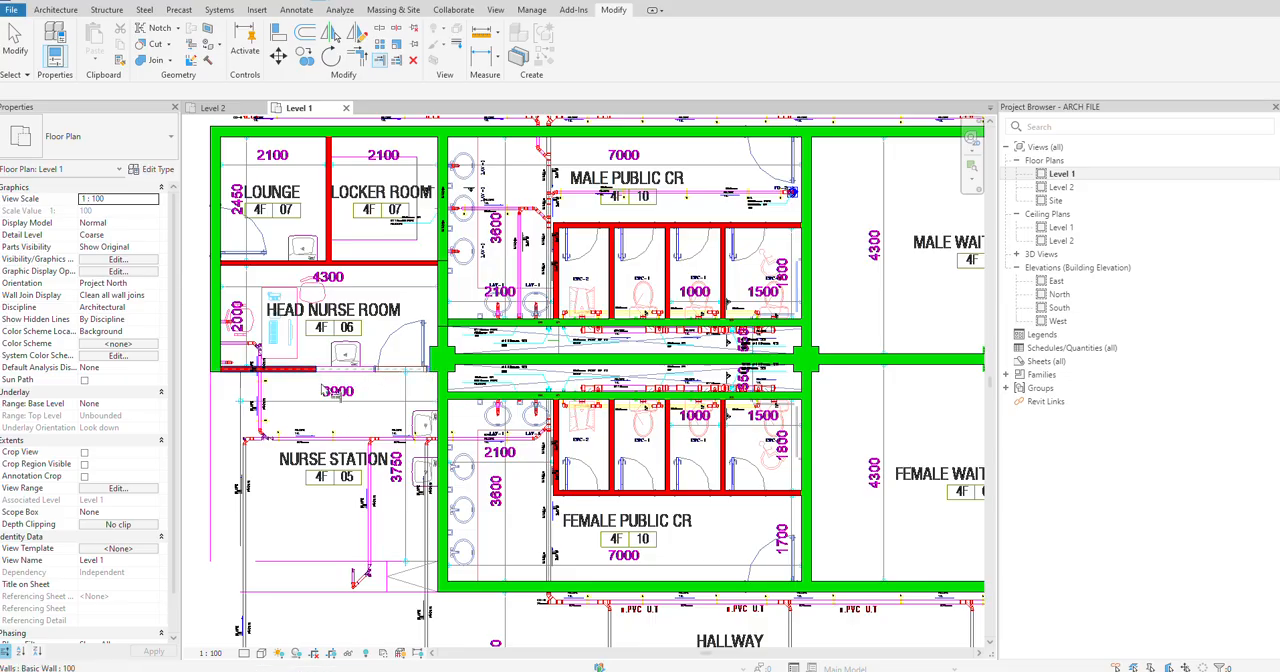
key(Escape)
Step: Examine the Nurse Station and public CR area, and compare it with the PLUMBING LAYOUT drawing in AutoCAD
scroll(377, 439, down, 2)
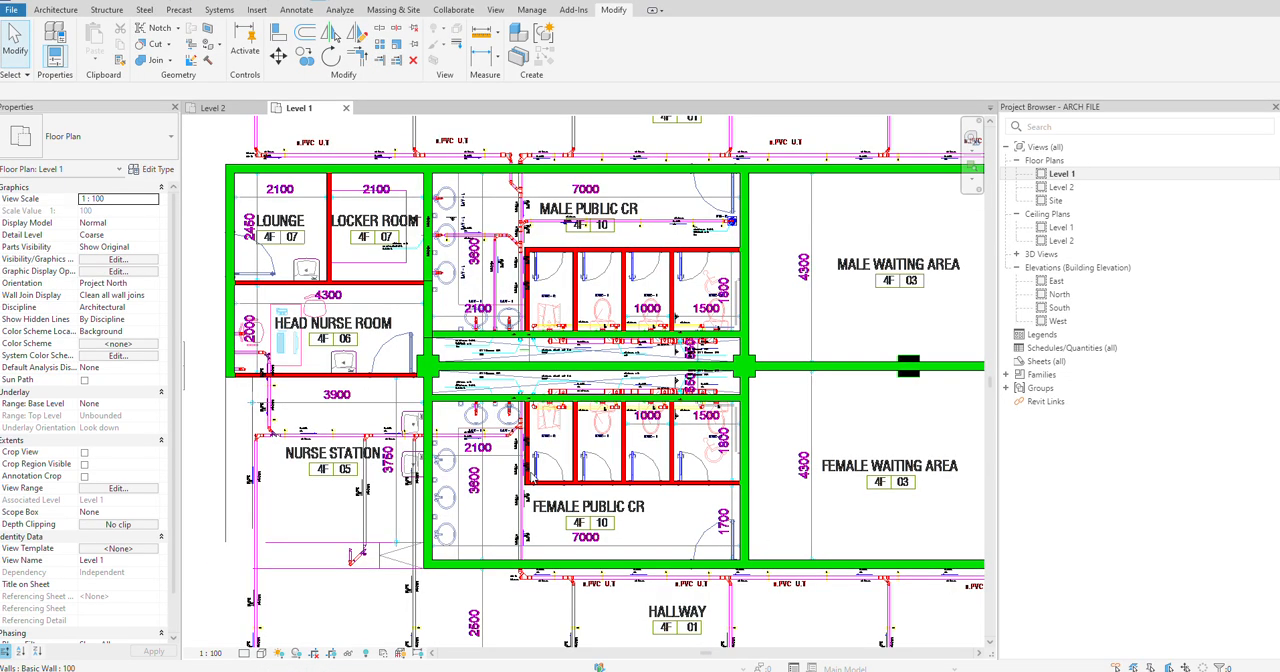
middle_drag(393, 474, 352, 362)
scroll(352, 362, up, 4)
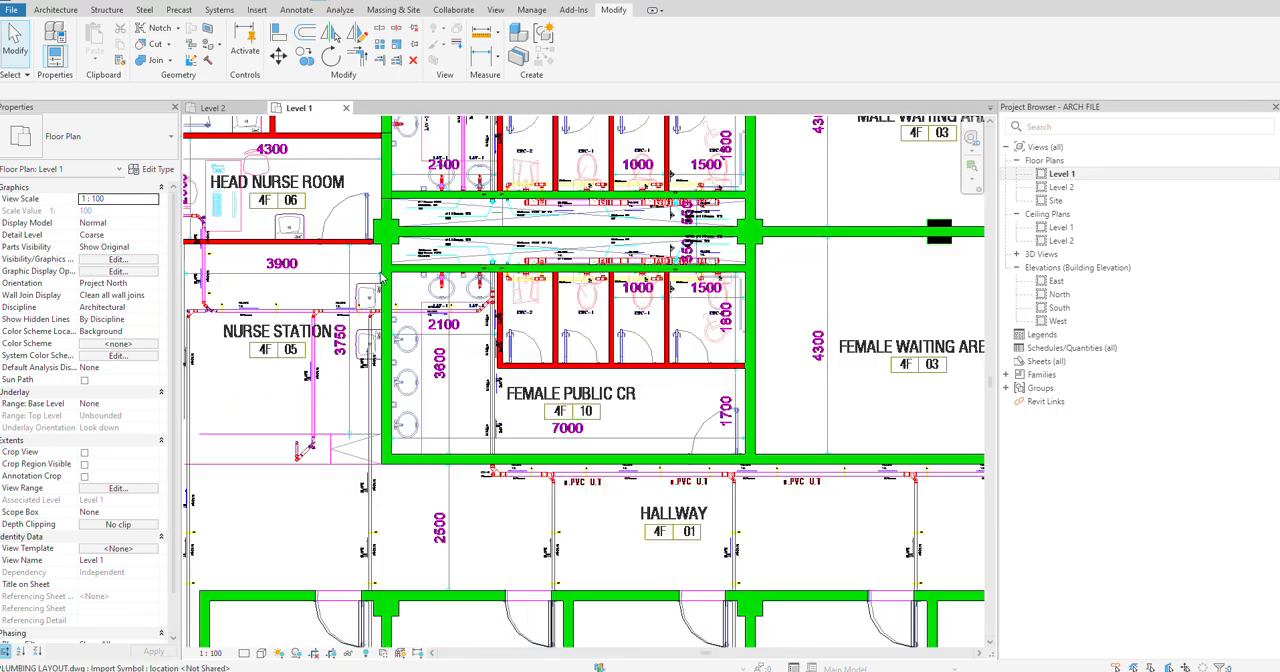
scroll(370, 352, down, 1)
scroll(407, 477, down, 4)
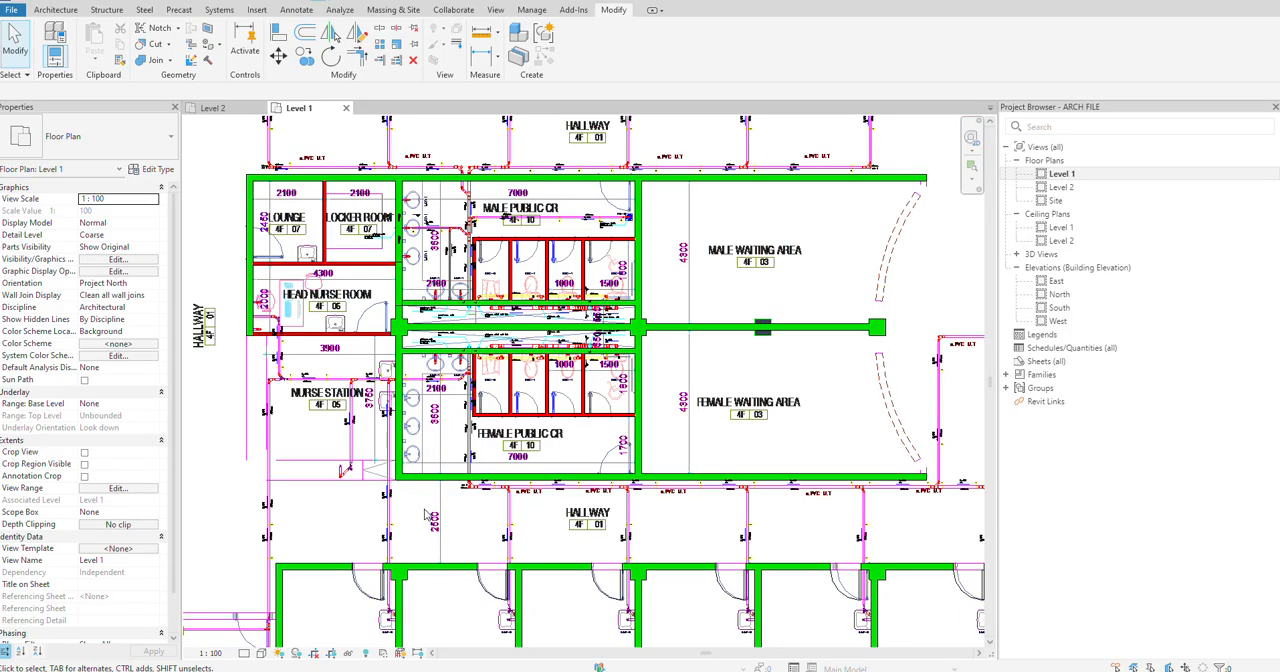
scroll(425, 512, down, 1)
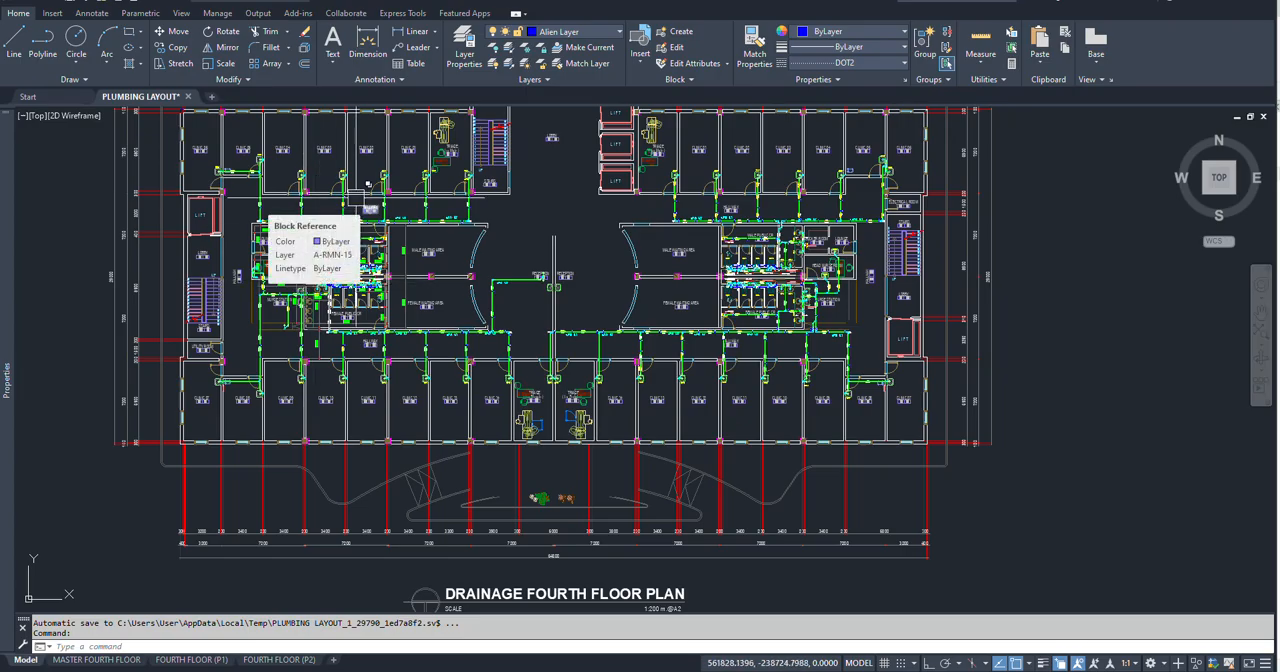
scroll(425, 250, up, 6)
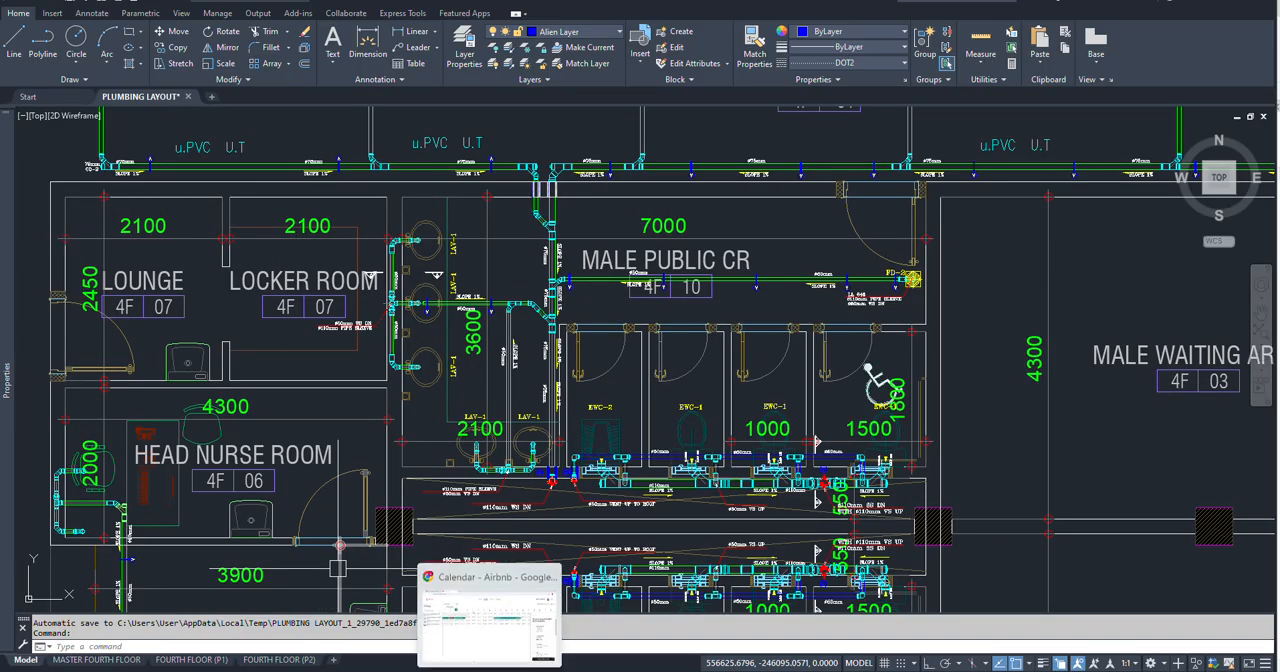
Step: Switch to Revit and unload the linked PLUMBING LAYOUT.dwg through Manage Links
click(518, 670)
scroll(388, 325, down, 1)
scroll(388, 325, down, 3)
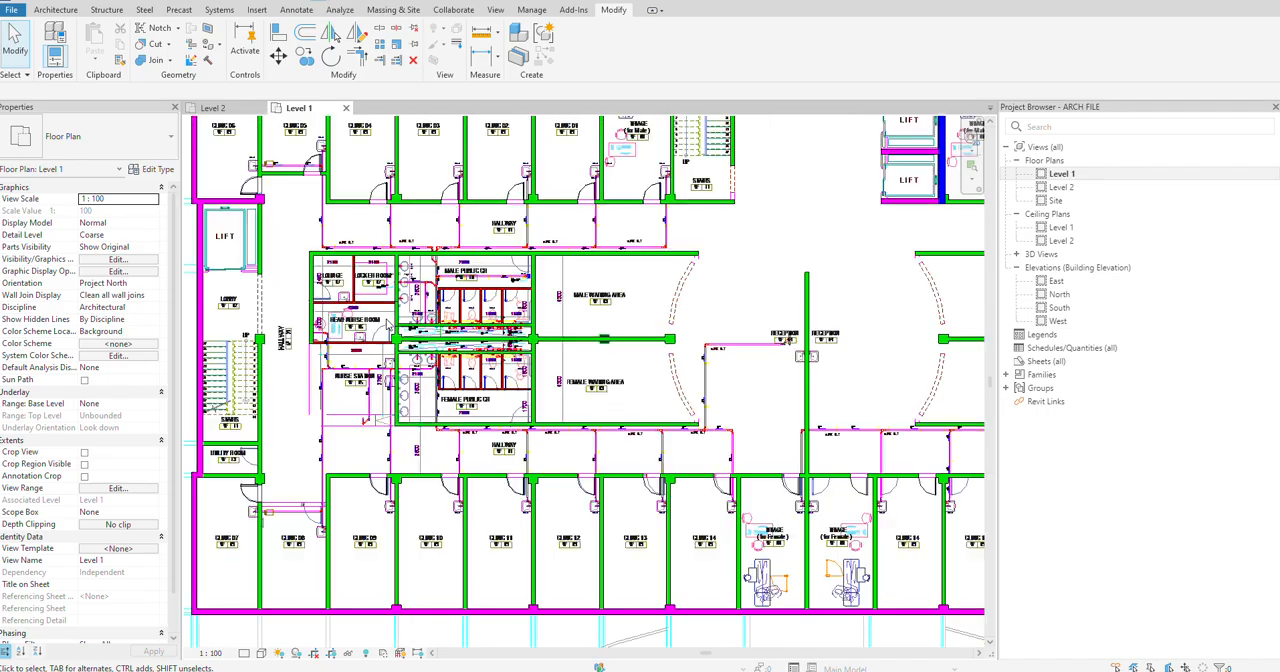
right_click(1047, 403)
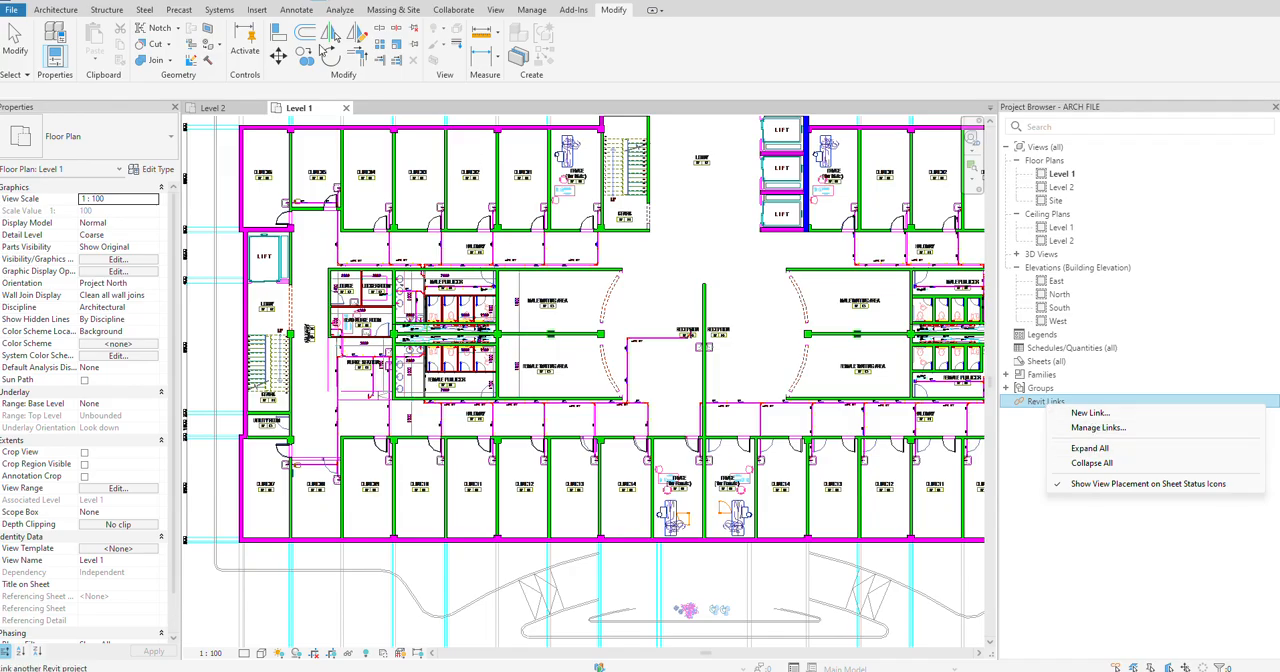
click(255, 11)
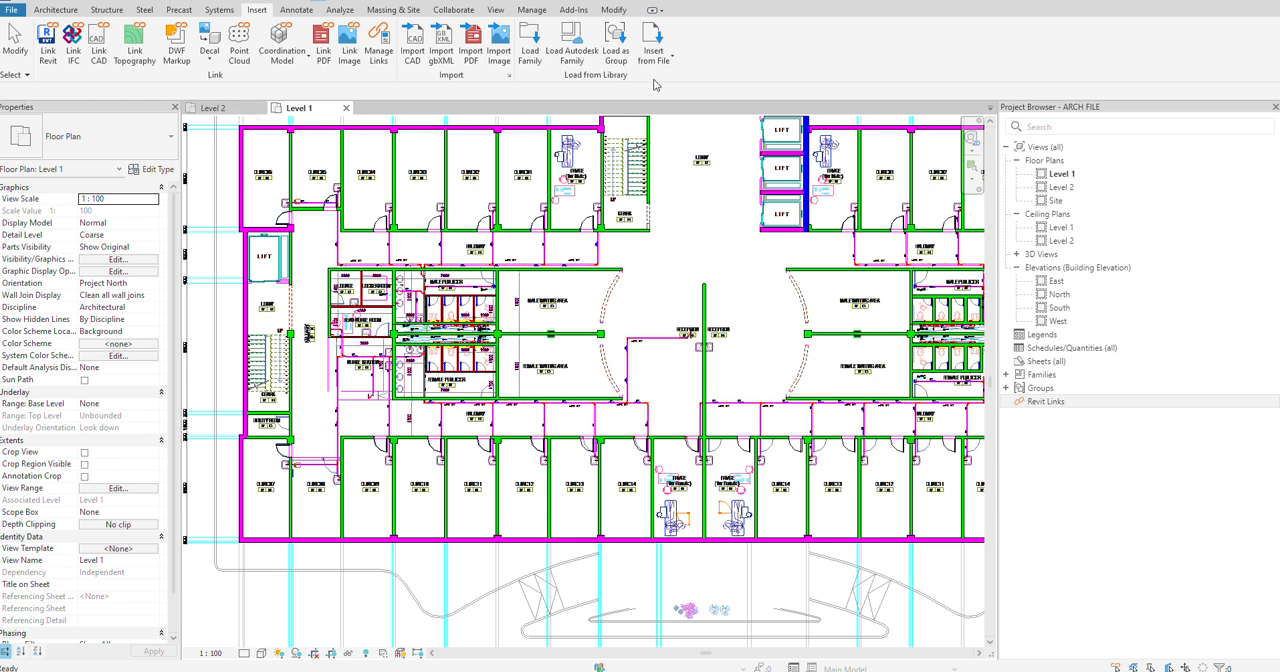
click(381, 40)
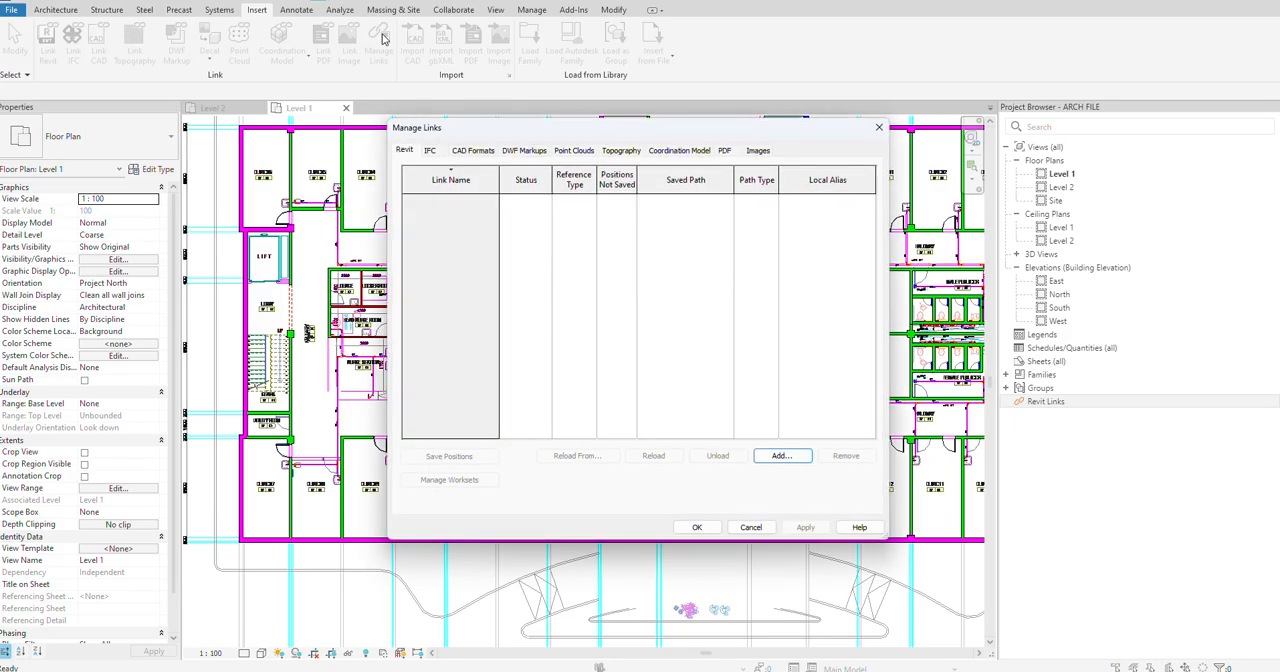
click(474, 150)
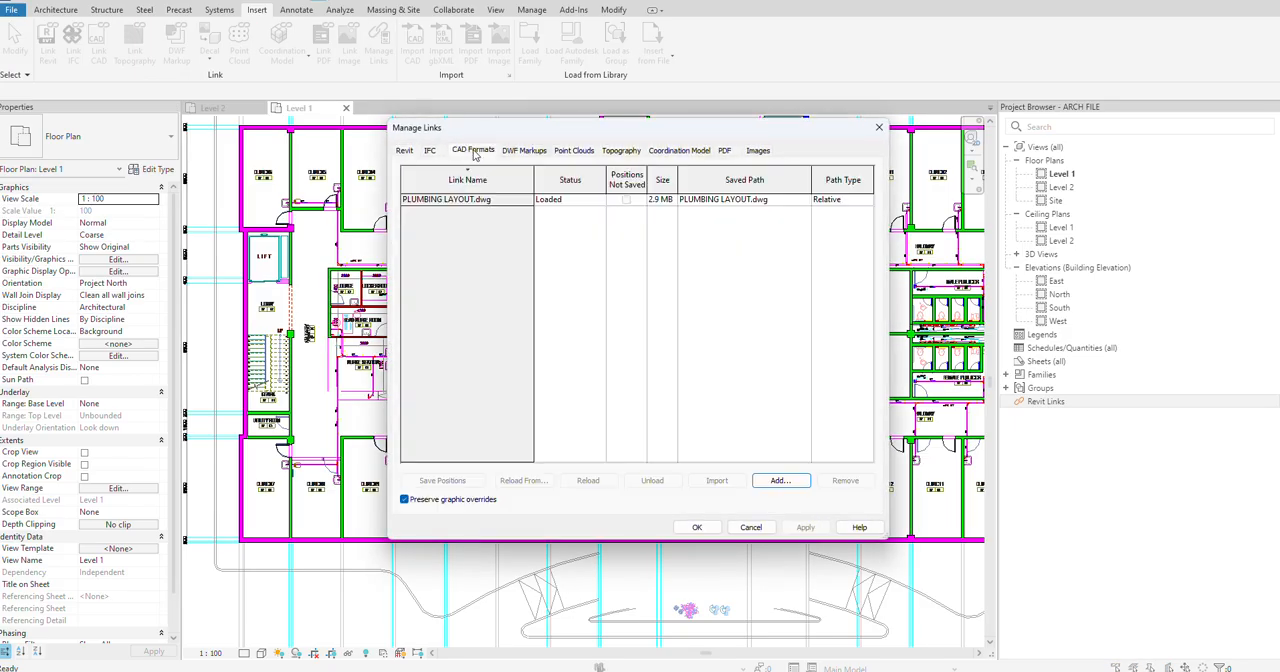
click(458, 199)
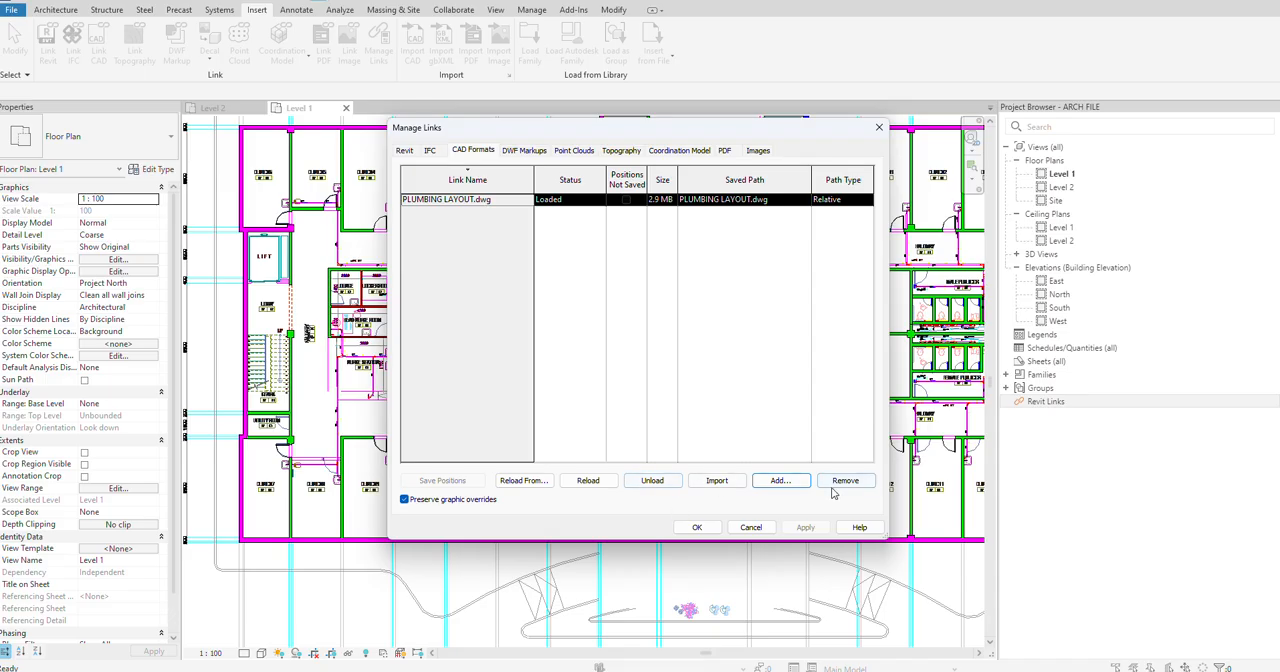
click(650, 481)
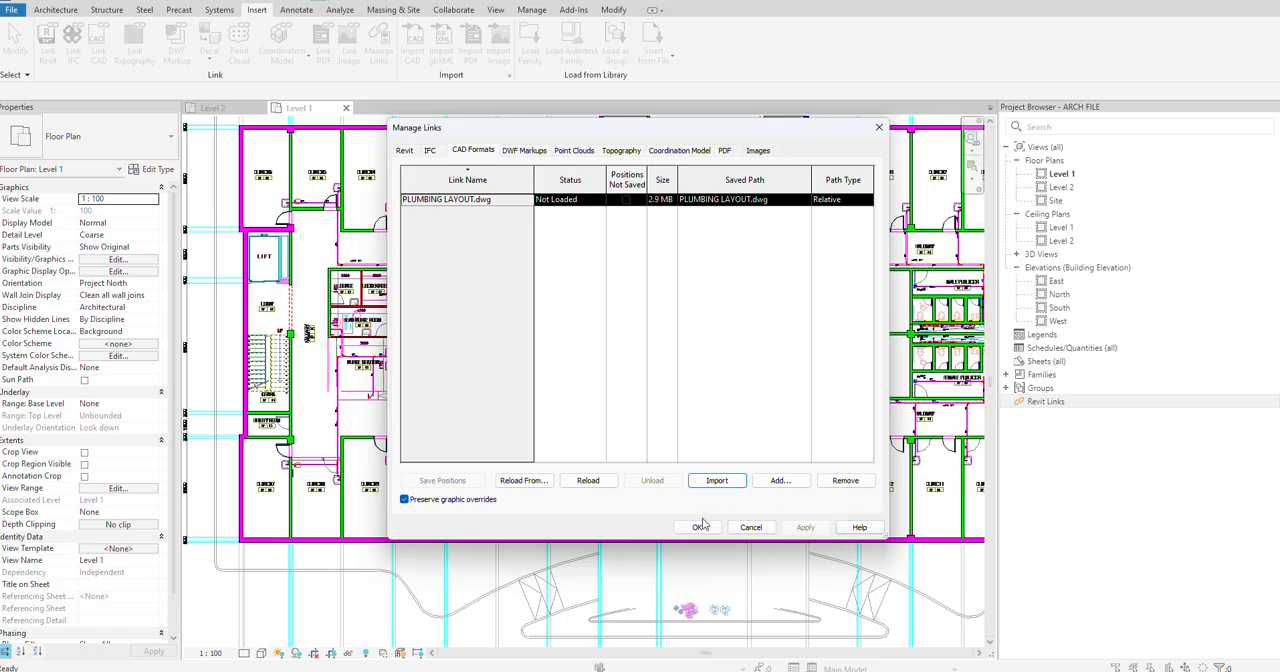
click(696, 528)
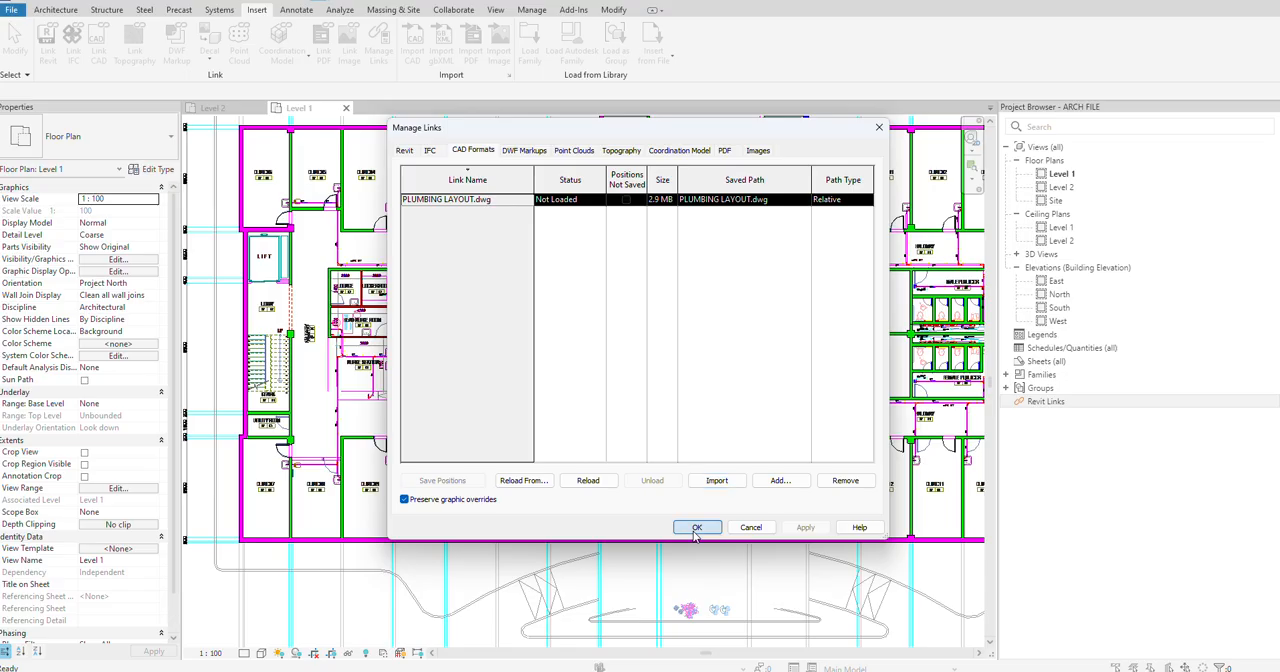
Step: Examine the modelled walls in the Level 1 plan, the 3D view and the Level 2 plan
scroll(491, 336, down, 1)
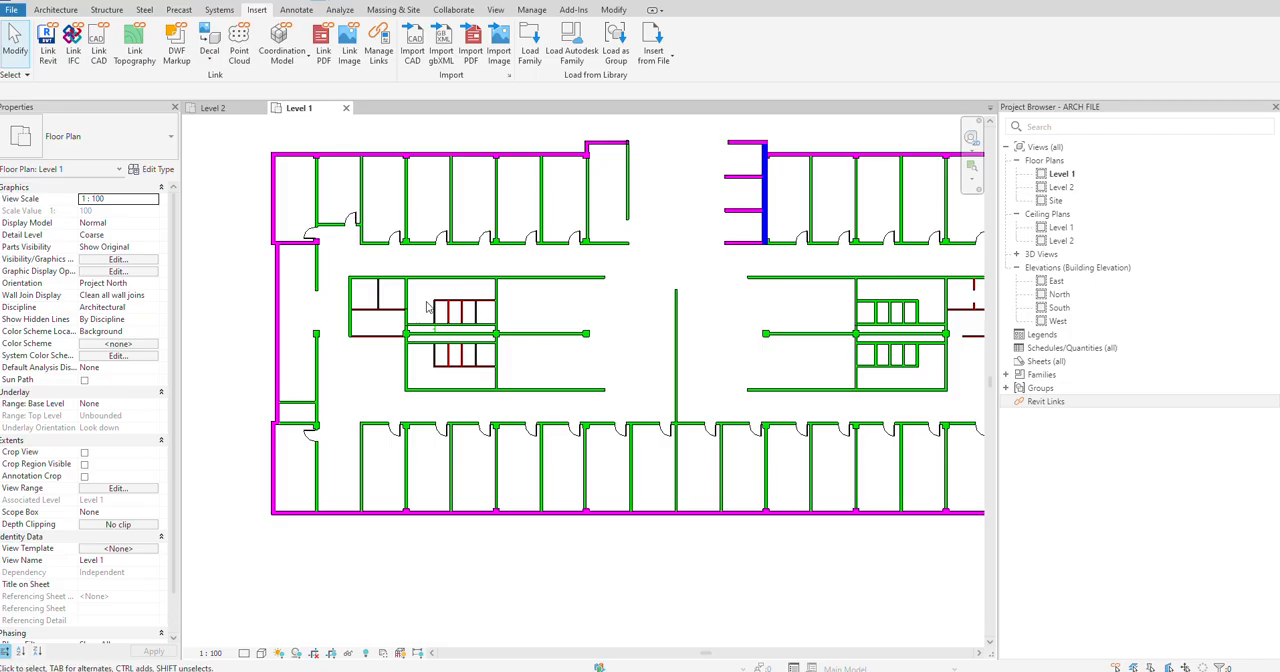
scroll(427, 307, up, 5)
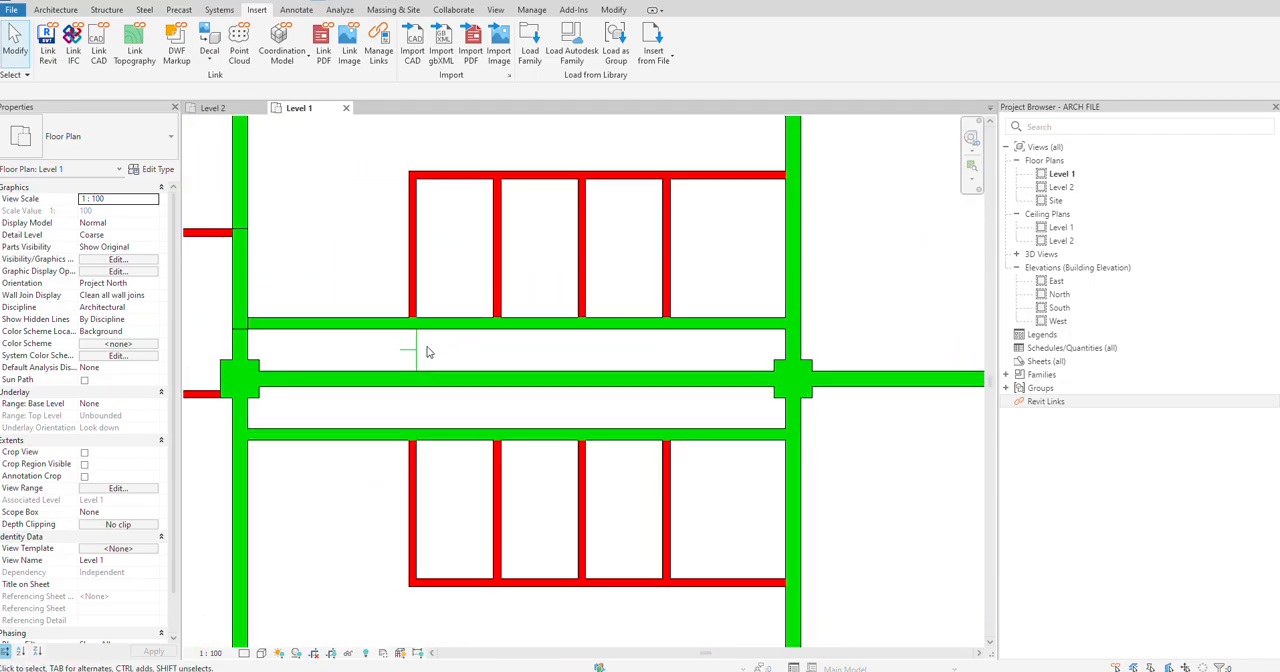
click(408, 352)
key(Escape)
scroll(385, 360, down, 3)
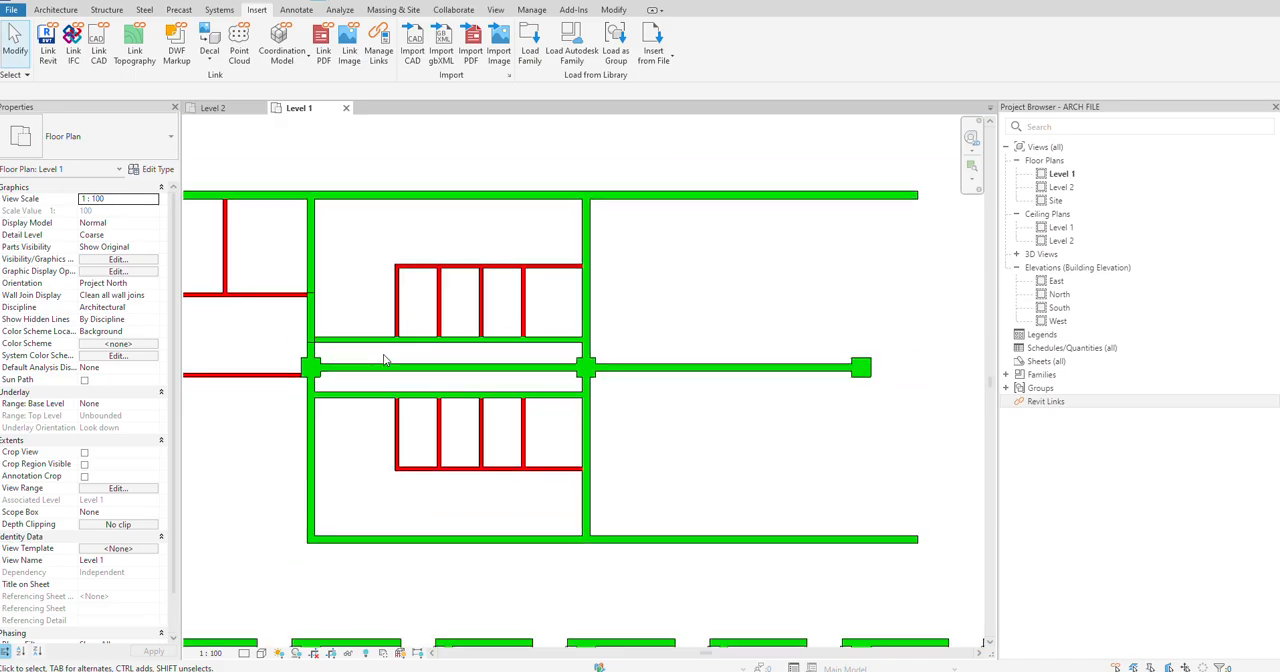
scroll(385, 360, down, 2)
scroll(387, 355, down, 3)
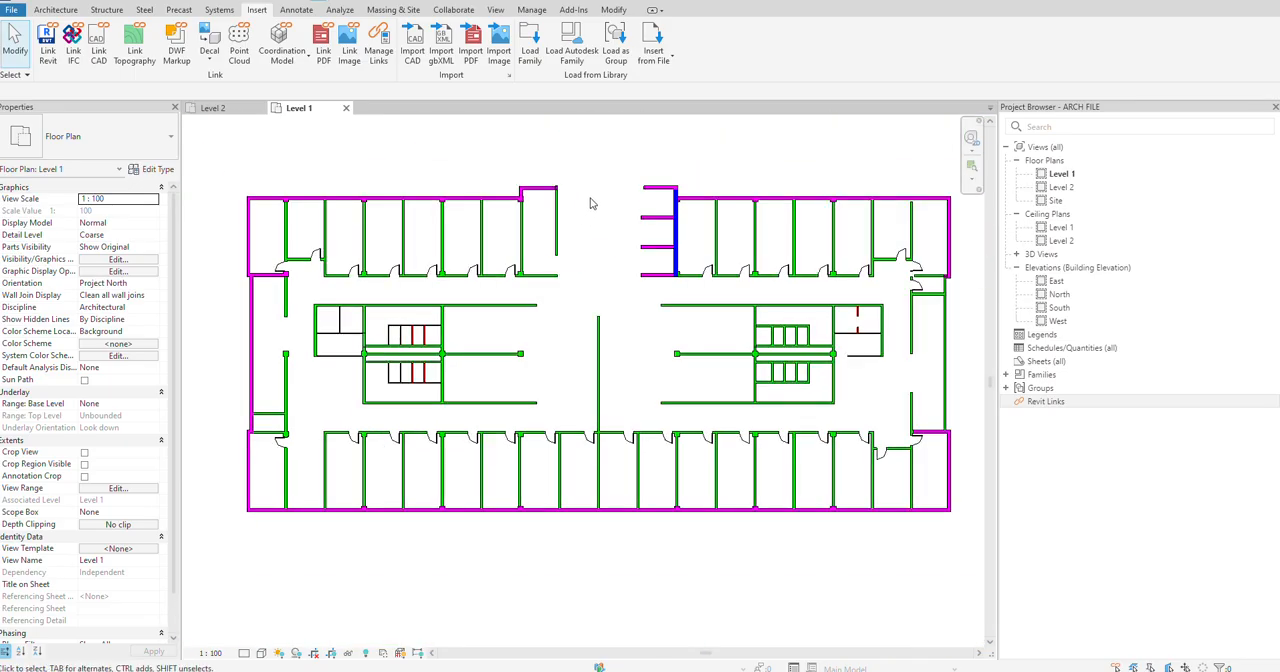
click(268, 1)
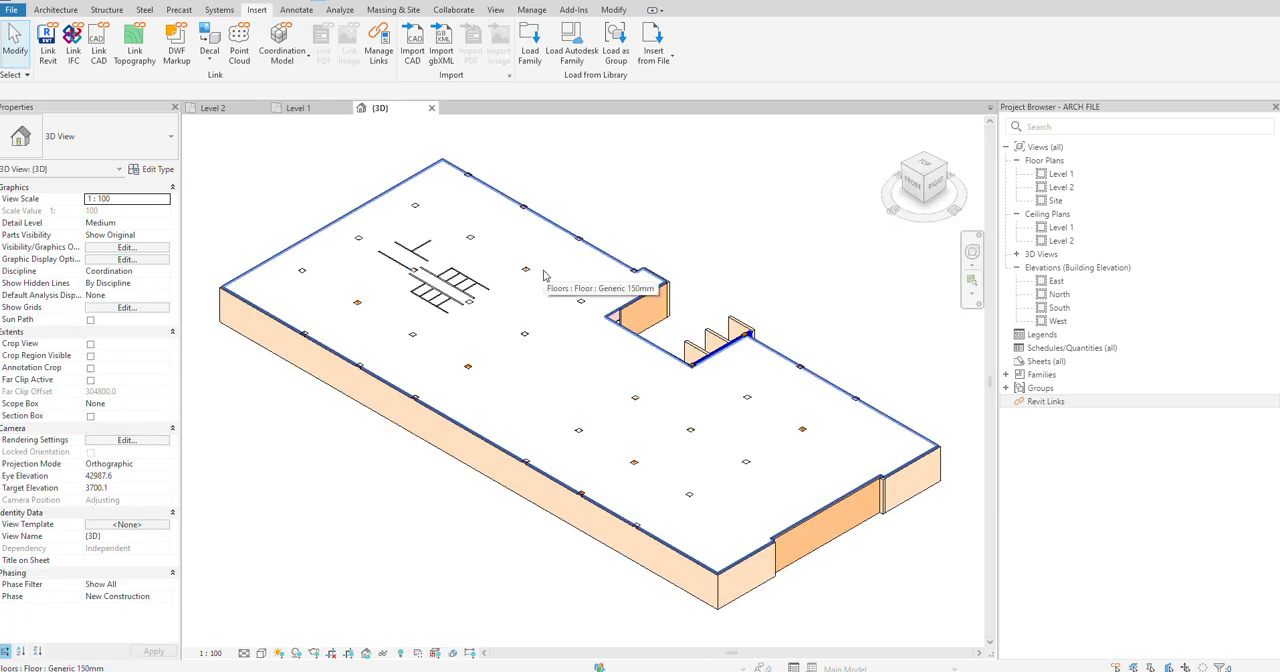
double_click(1061, 188)
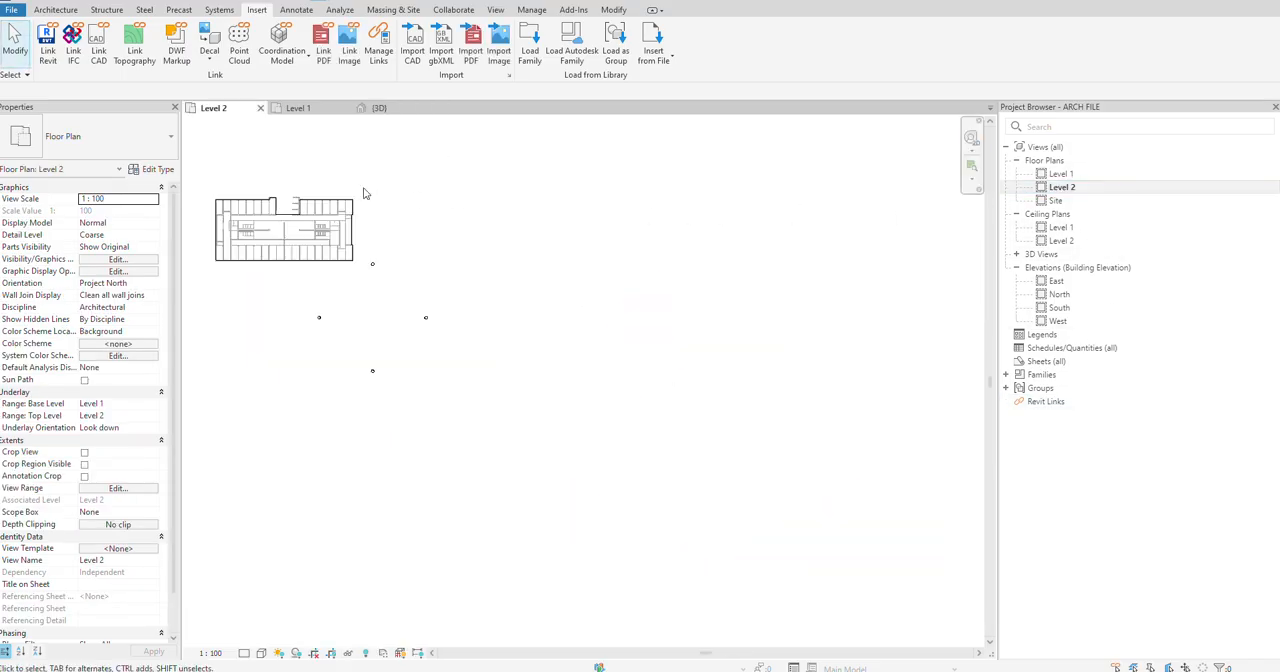
scroll(432, 267, up, 5)
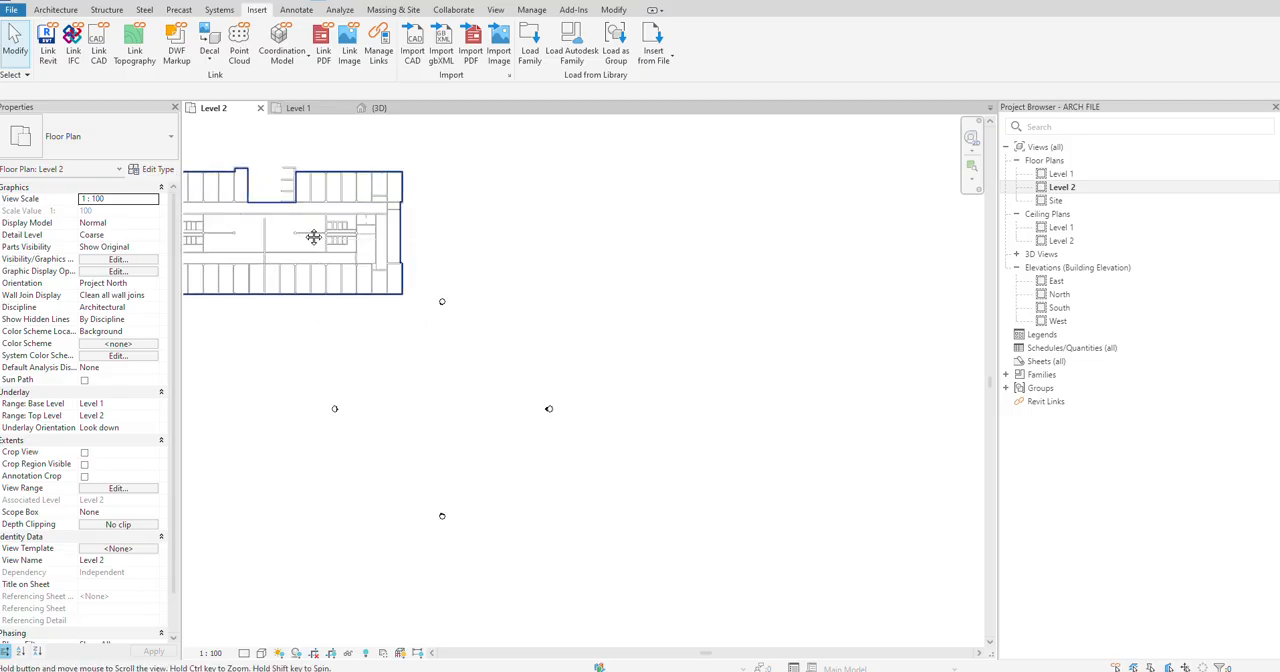
scroll(363, 217, up, 2)
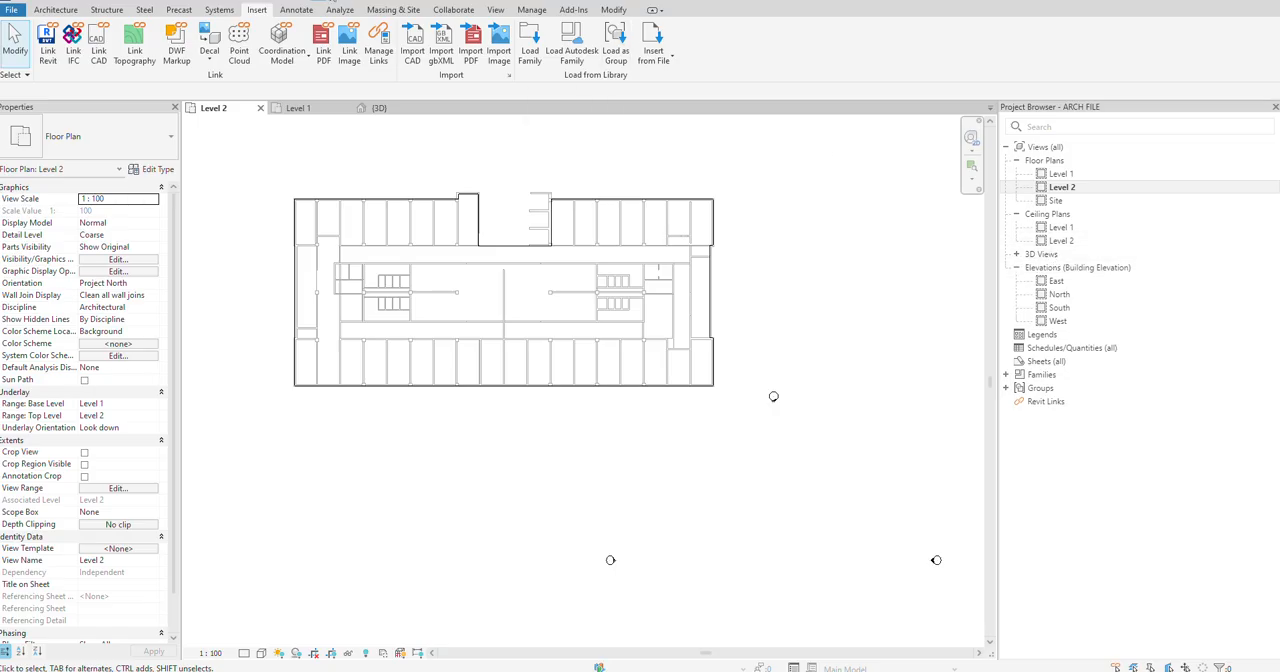
Step: In the {3D} view, override the Level 2 floor's element graphics with a surface transparency of 80
click(1015, 254)
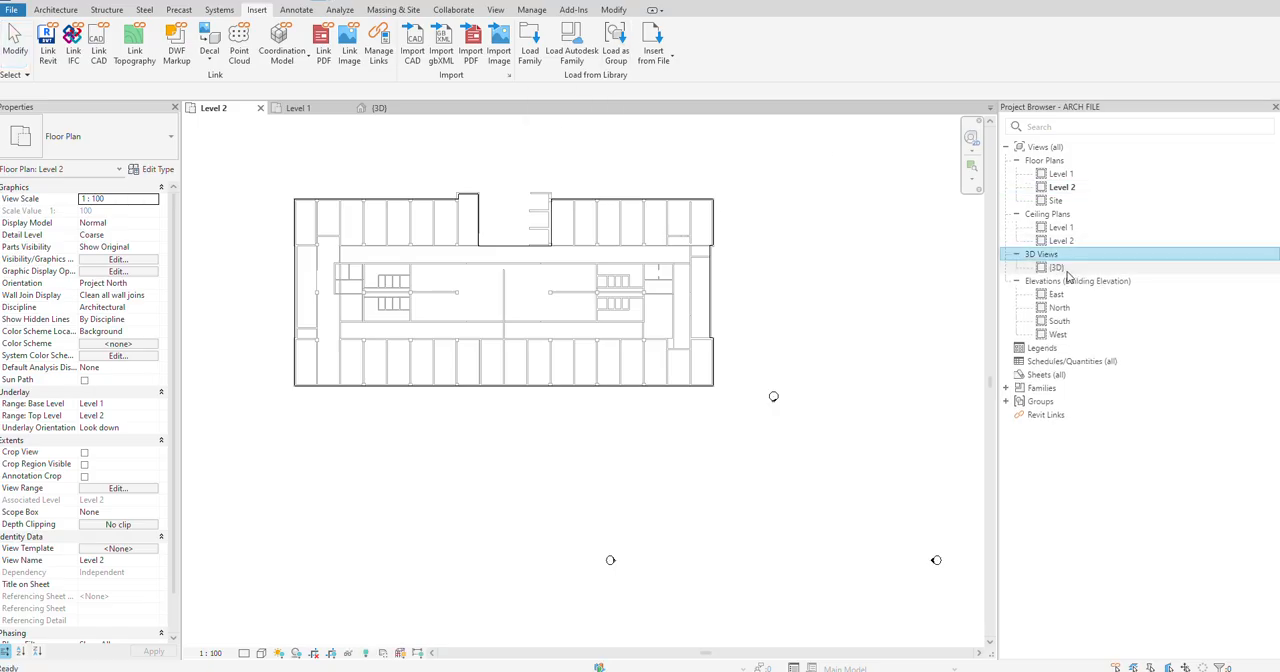
double_click(1057, 267)
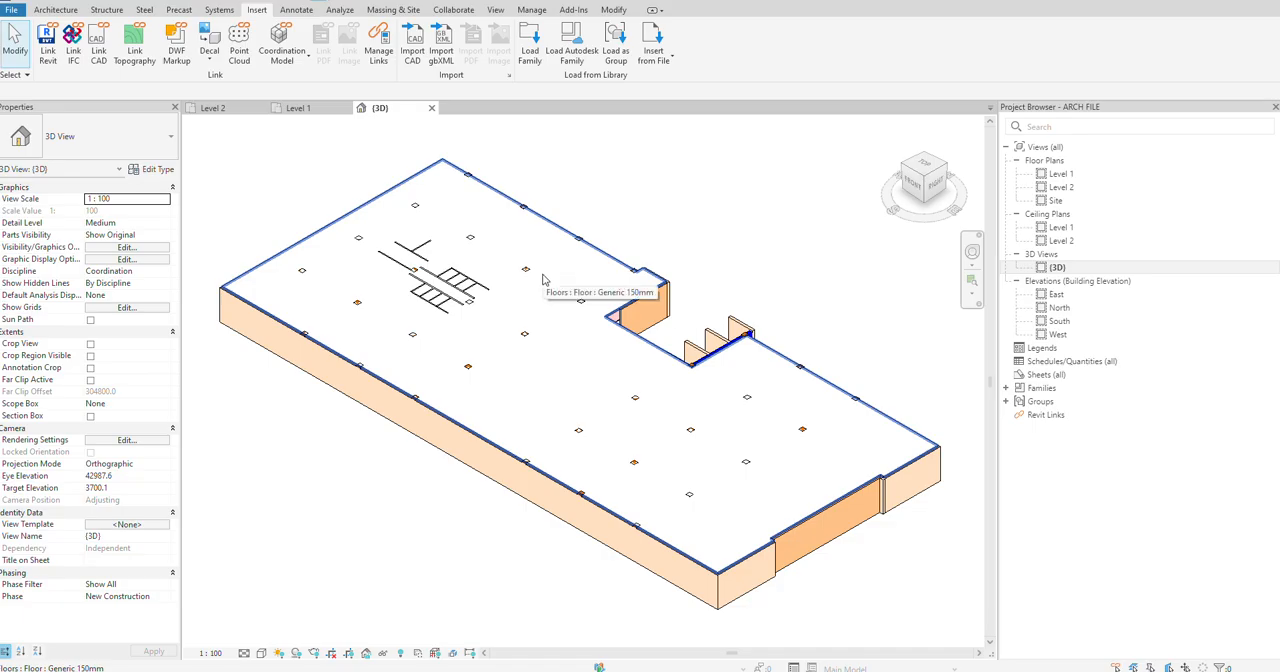
scroll(543, 280, up, 1)
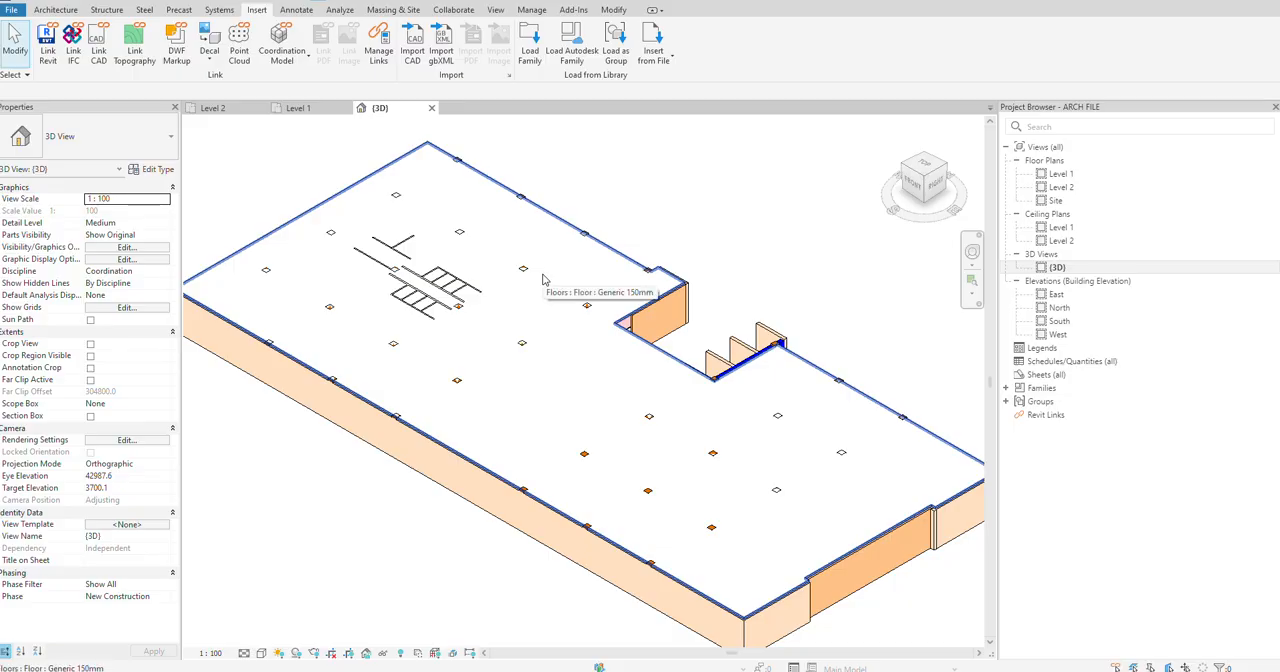
click(438, 430)
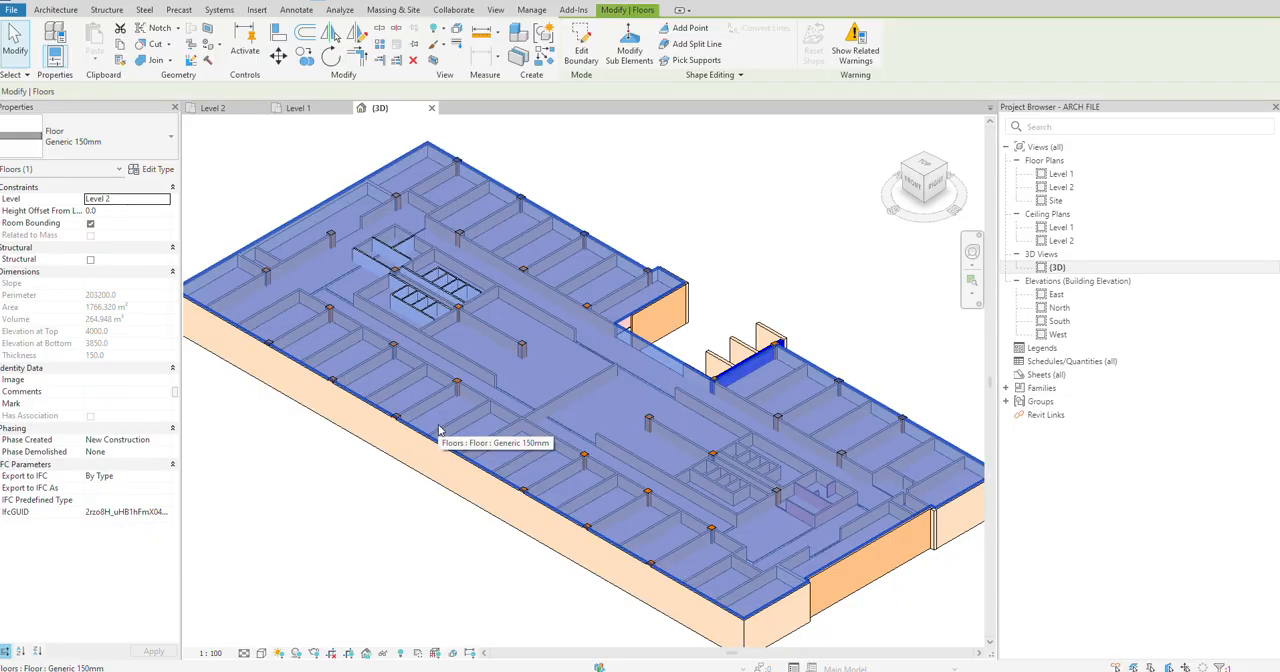
right_click(438, 430)
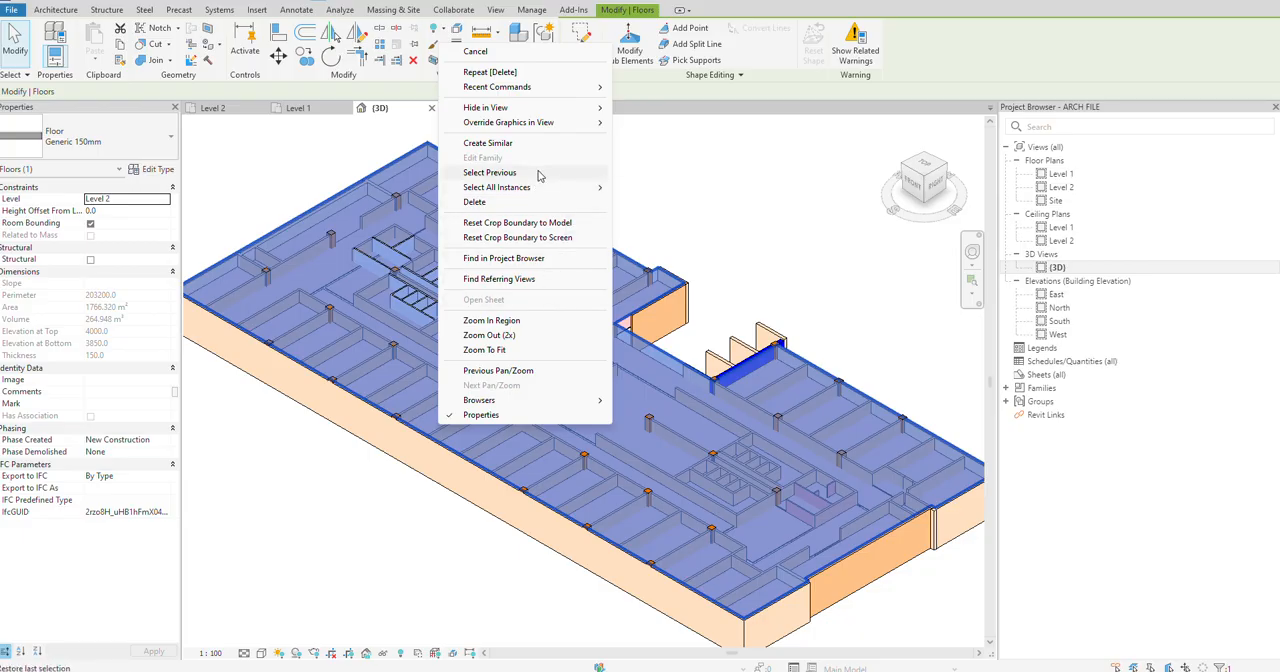
mouse_move(555, 123)
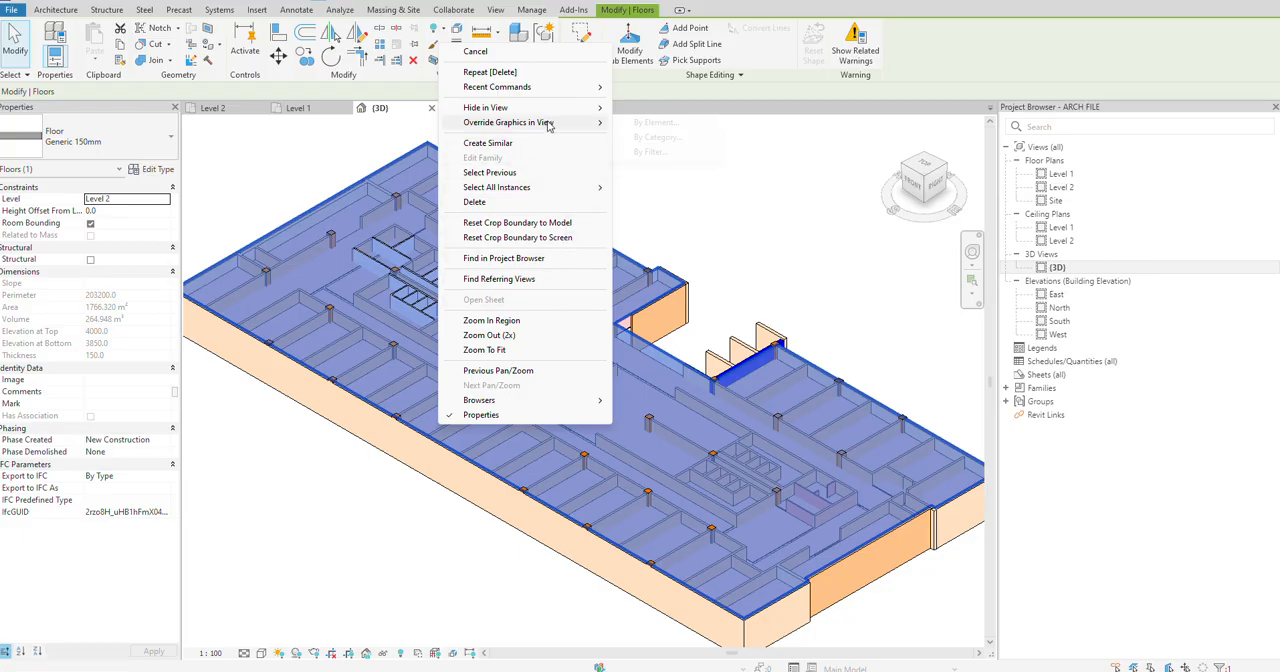
click(657, 123)
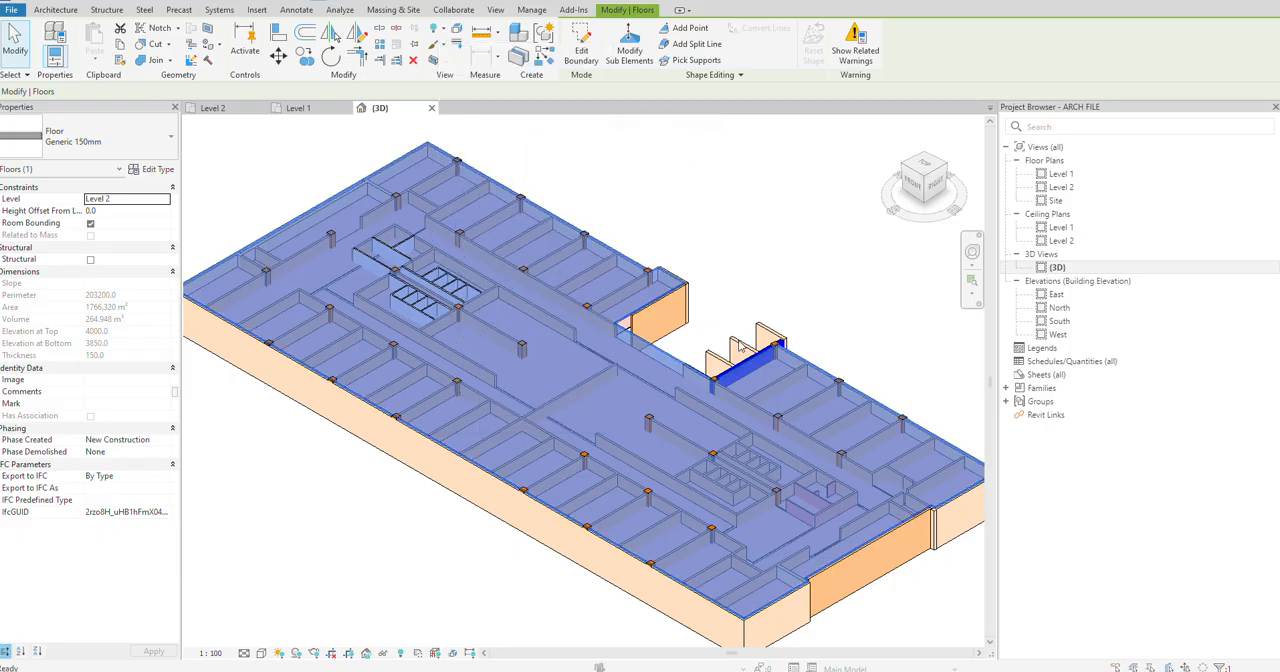
drag(616, 338, 674, 331)
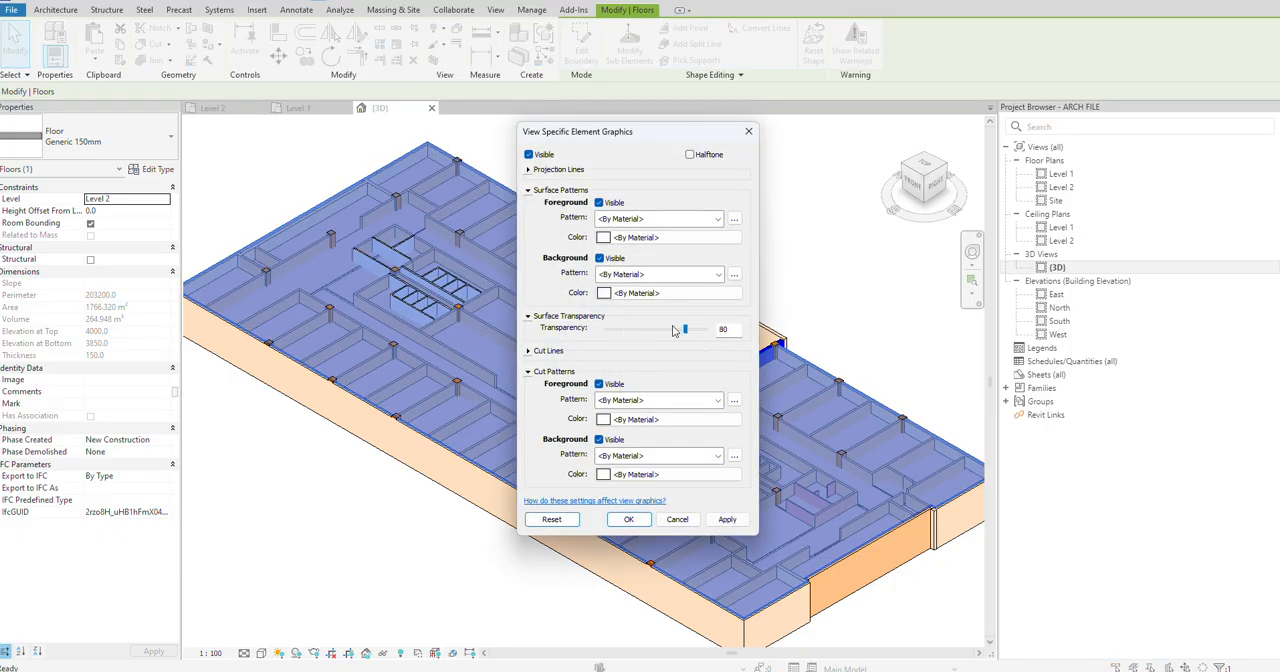
click(727, 519)
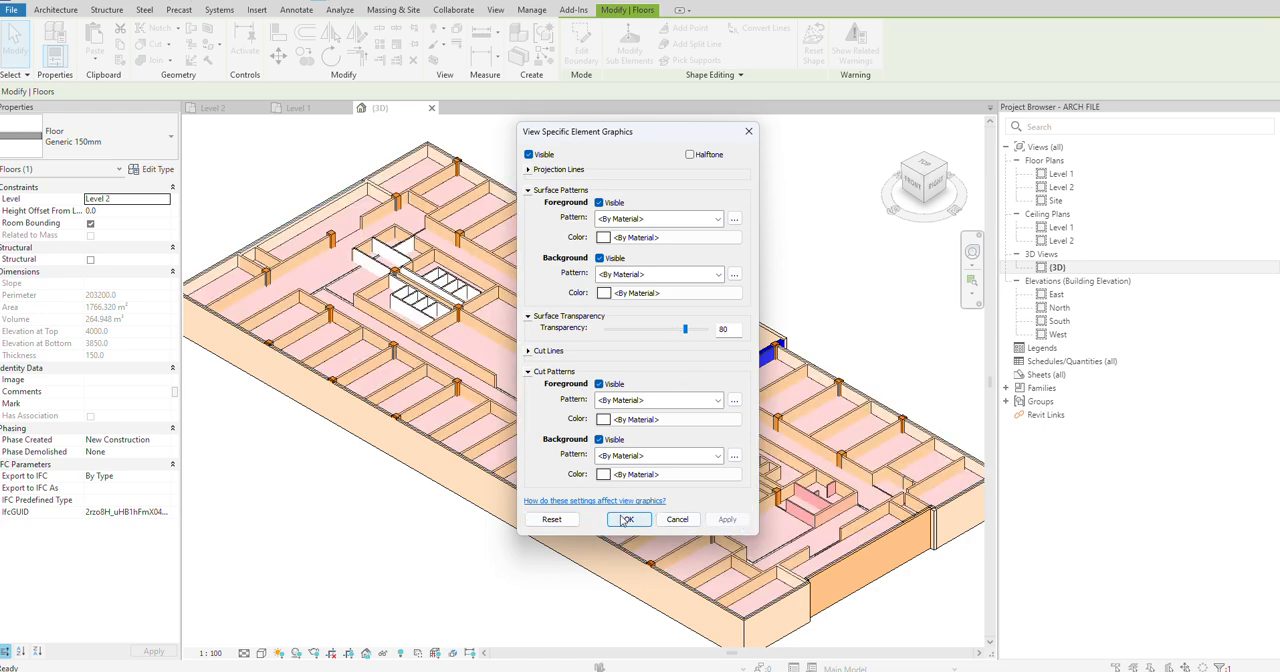
click(629, 519)
scroll(465, 297, up, 4)
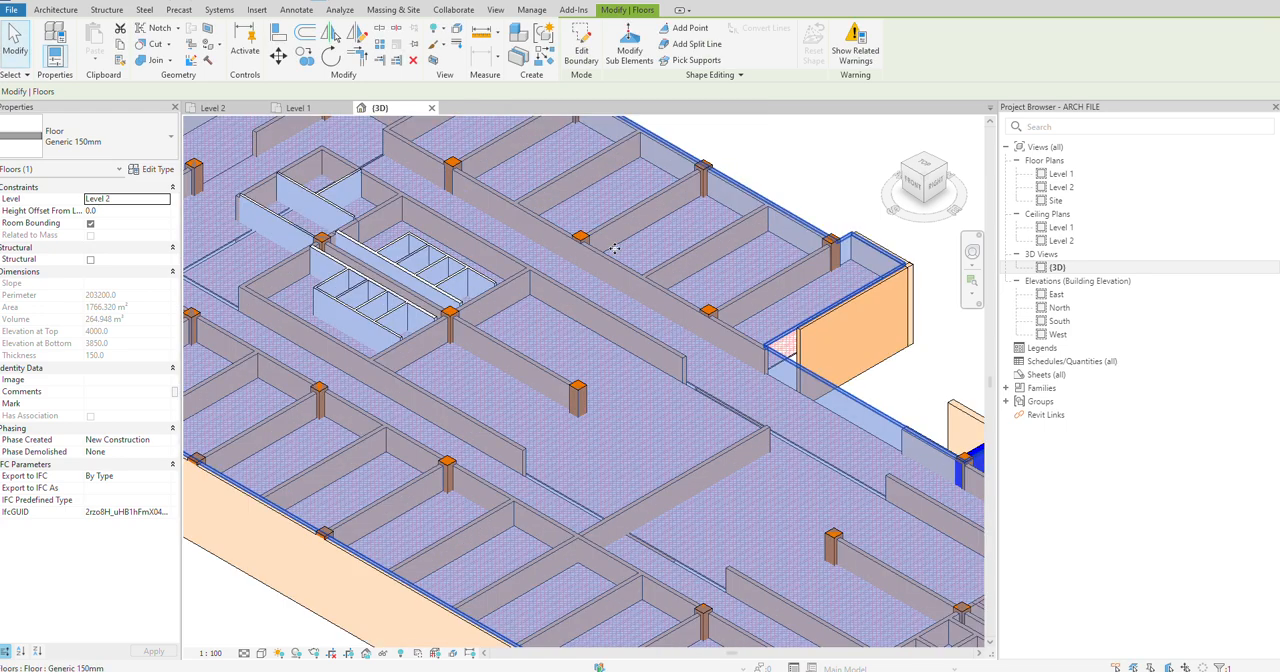
scroll(614, 249, down, 1)
click(692, 135)
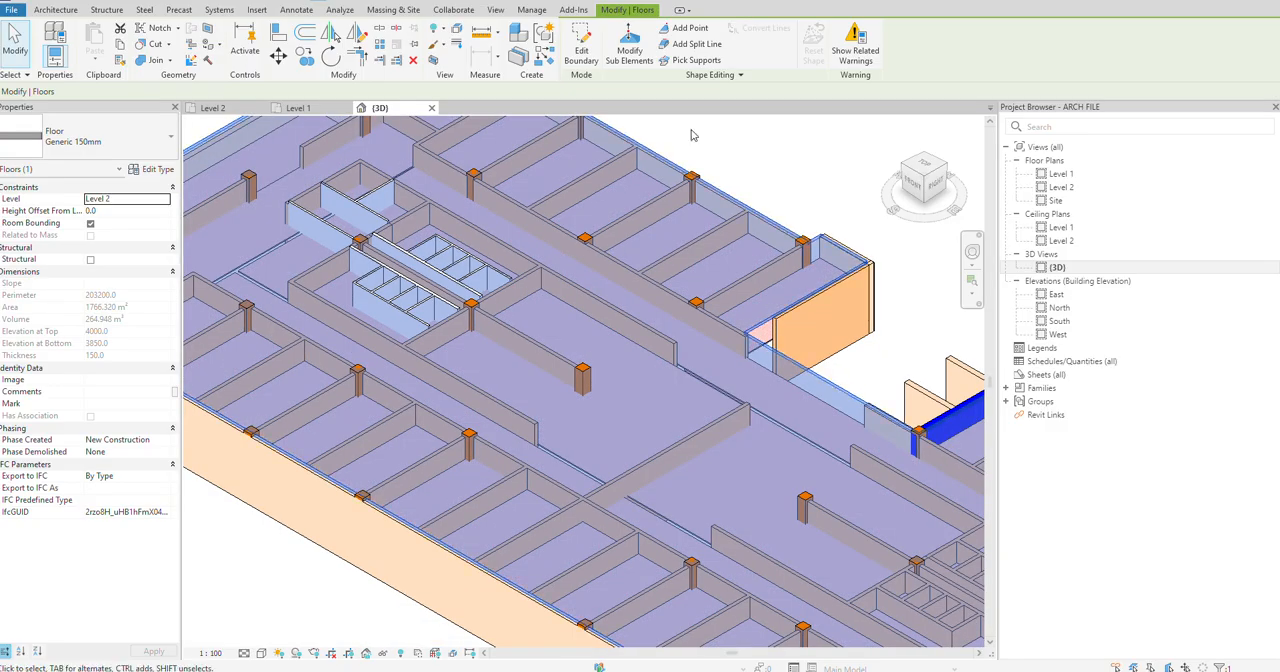
key(Escape)
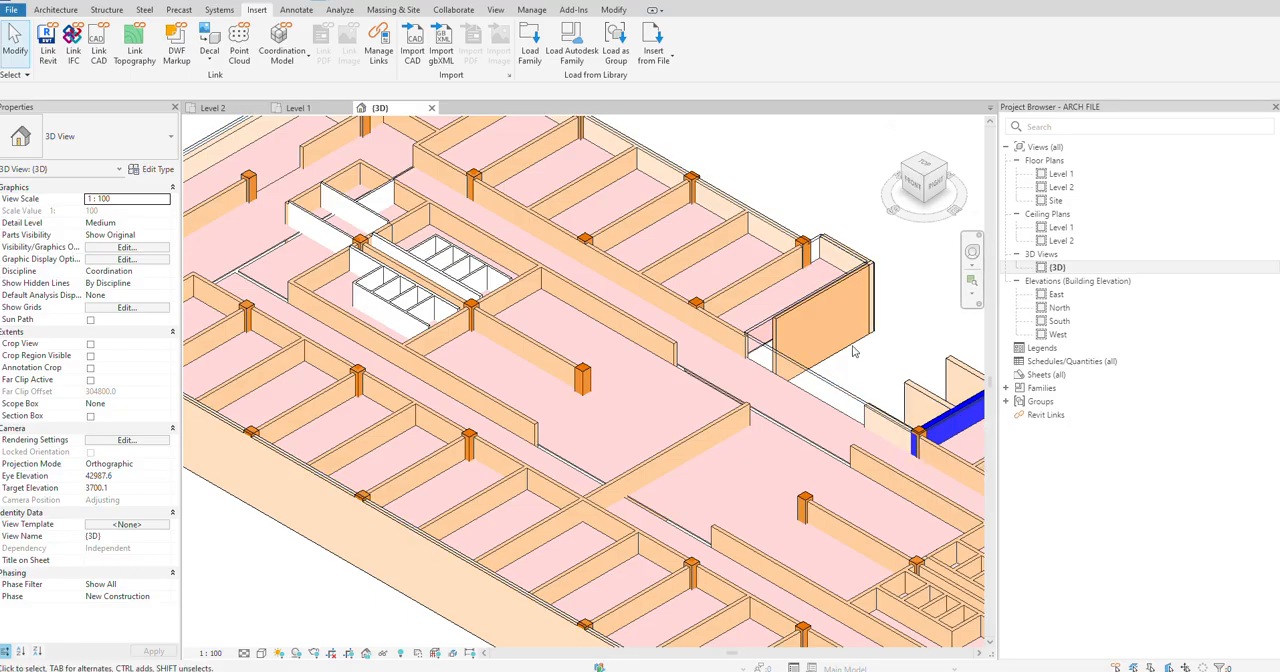
Step: Examine the 3D interior walls, and compare them with the Male Public CR area of the PLUMBING LAYOUT drawing in AutoCAD
scroll(632, 333, down, 2)
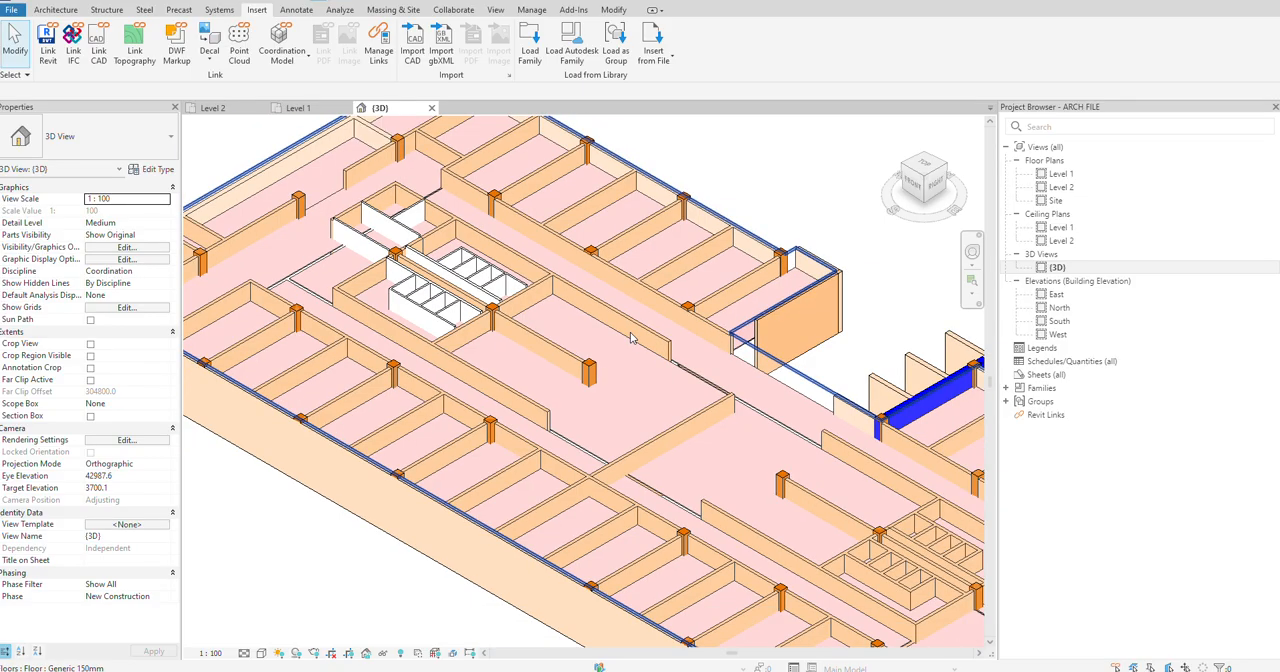
scroll(492, 268, up, 3)
scroll(483, 303, up, 2)
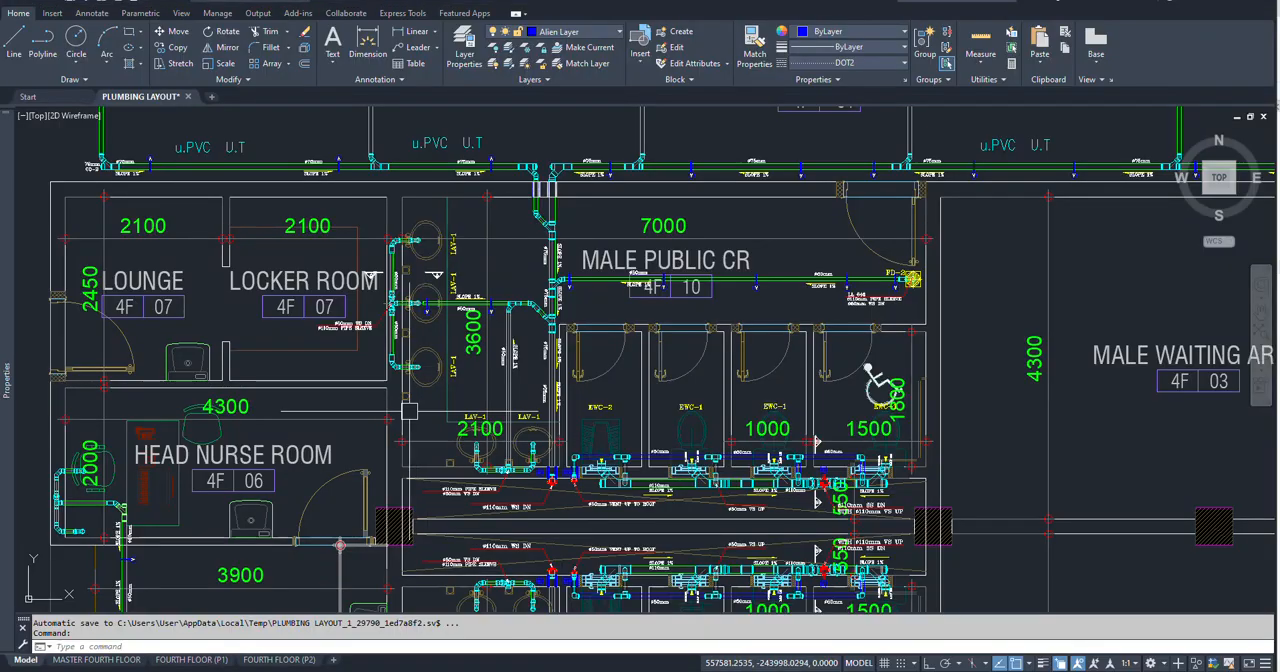
scroll(425, 241, up, 4)
scroll(445, 300, down, 2)
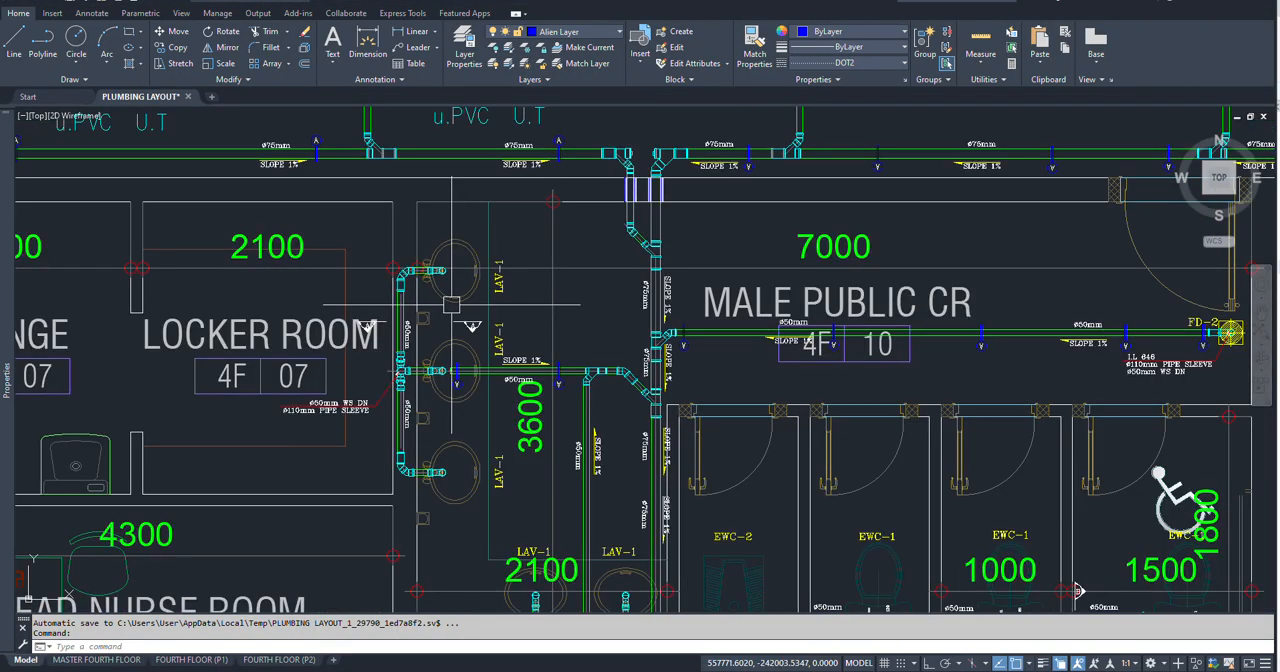
middle_drag(630, 511, 635, 323)
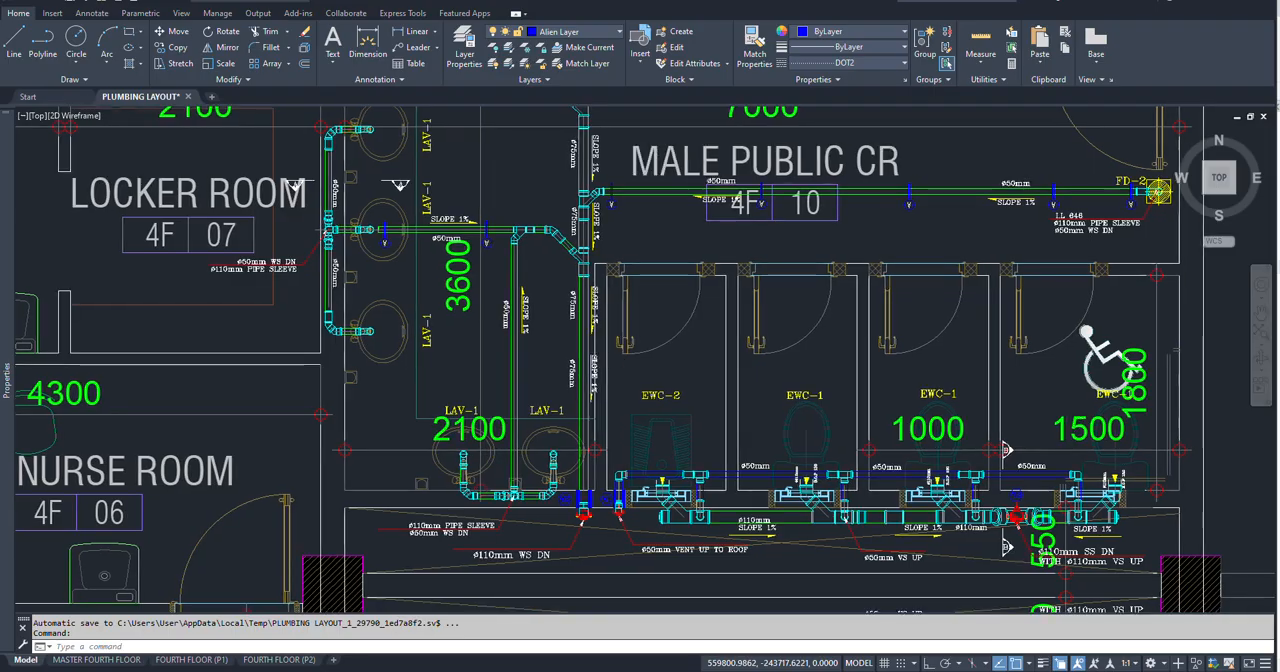
scroll(681, 417, up, 8)
scroll(681, 417, down, 8)
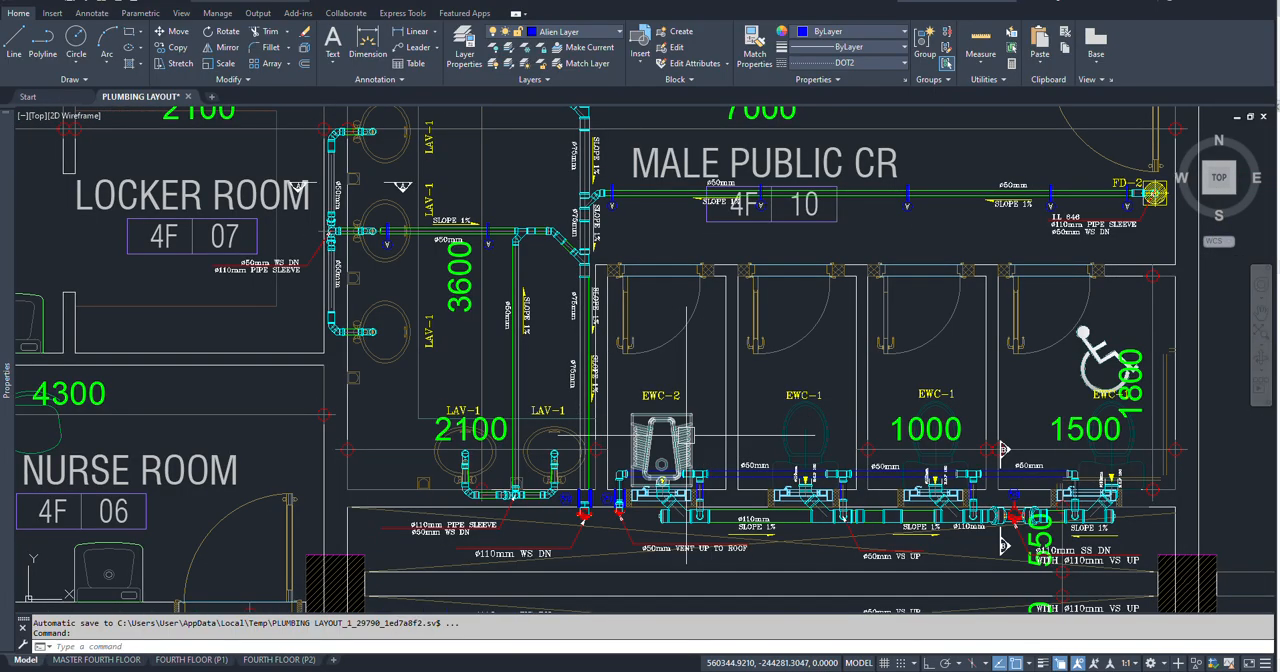
Step: Inspect the EWC-2 and EWC-1 toilet fixtures and the drainage and vent pipes behind the Male Public CR cubicles
click(681, 417)
scroll(714, 396, up, 6)
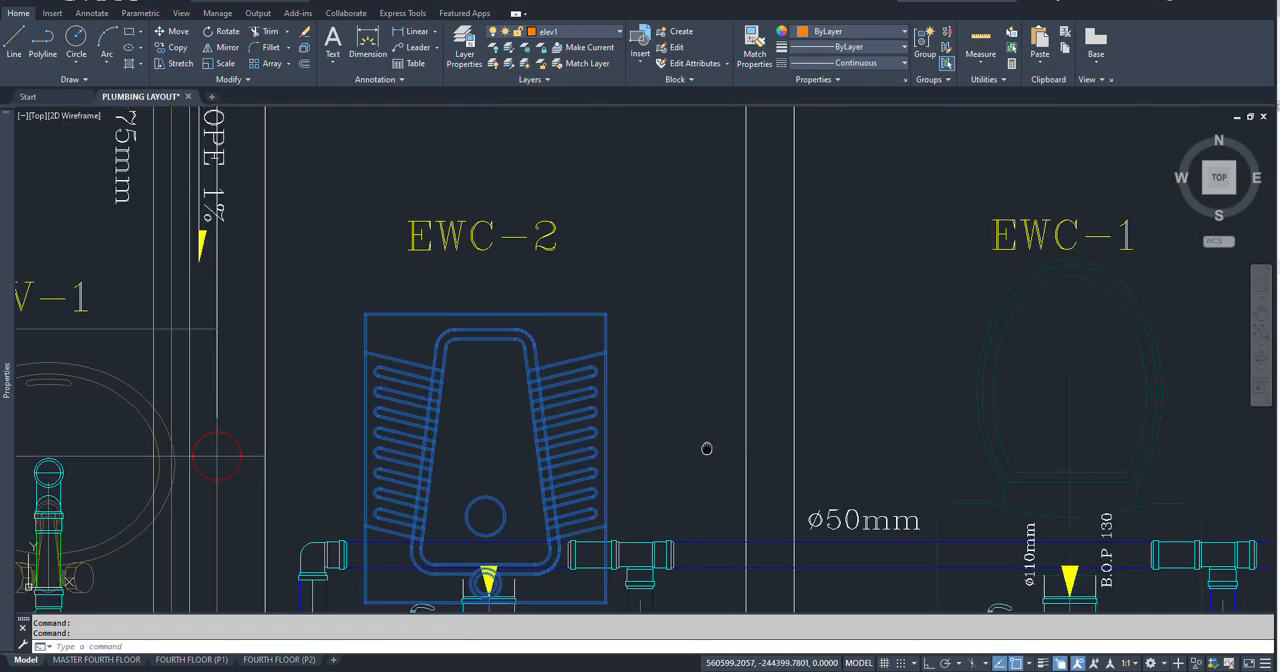
scroll(674, 258, down, 2)
middle_drag(706, 449, 575, 351)
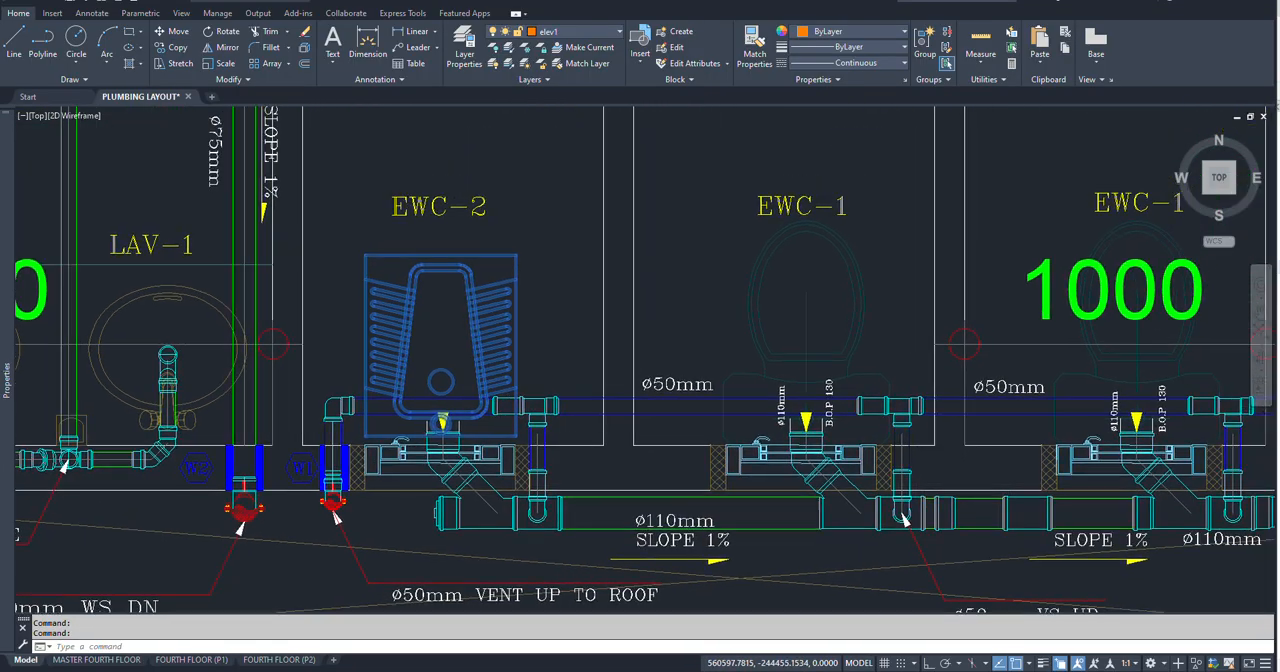
click(702, 270)
click(729, 280)
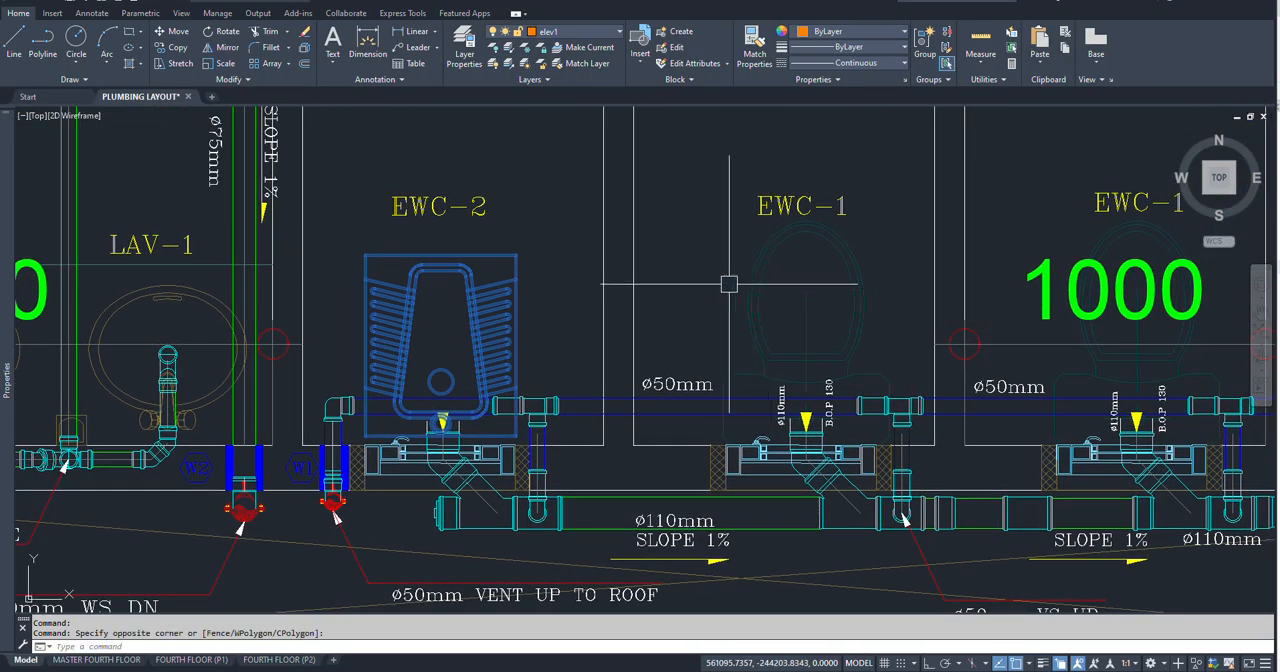
key(Escape)
key(Escape)
scroll(729, 280, down, 2)
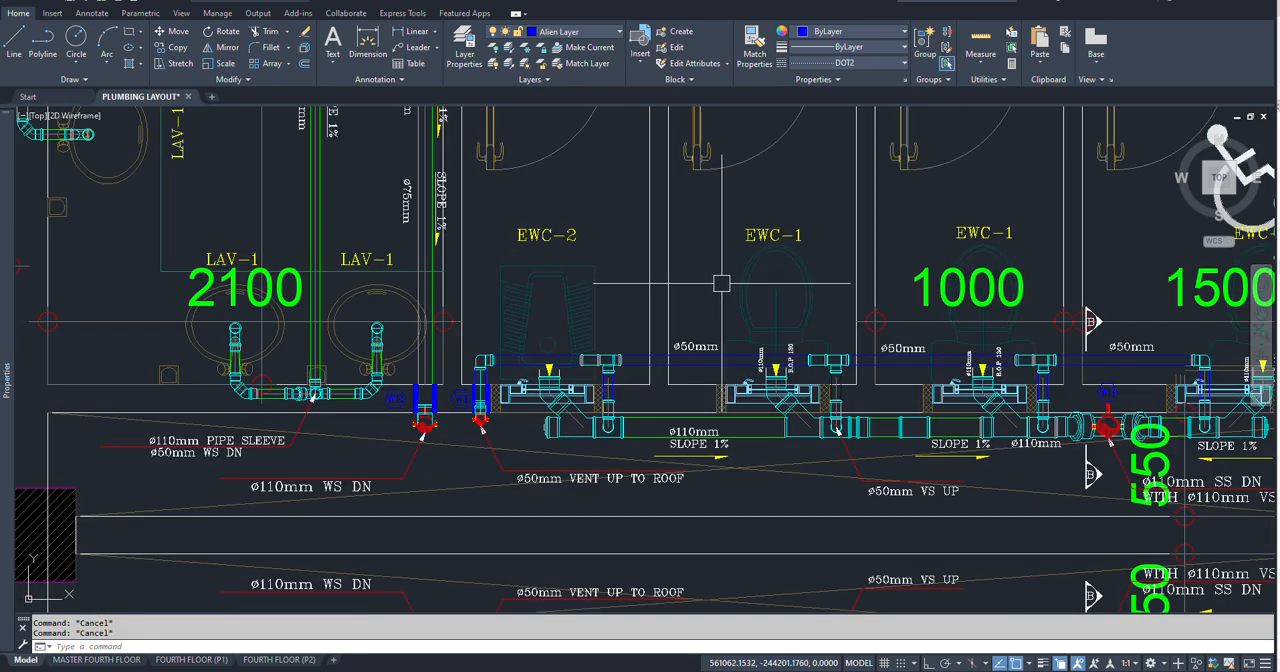
scroll(504, 383, up, 4)
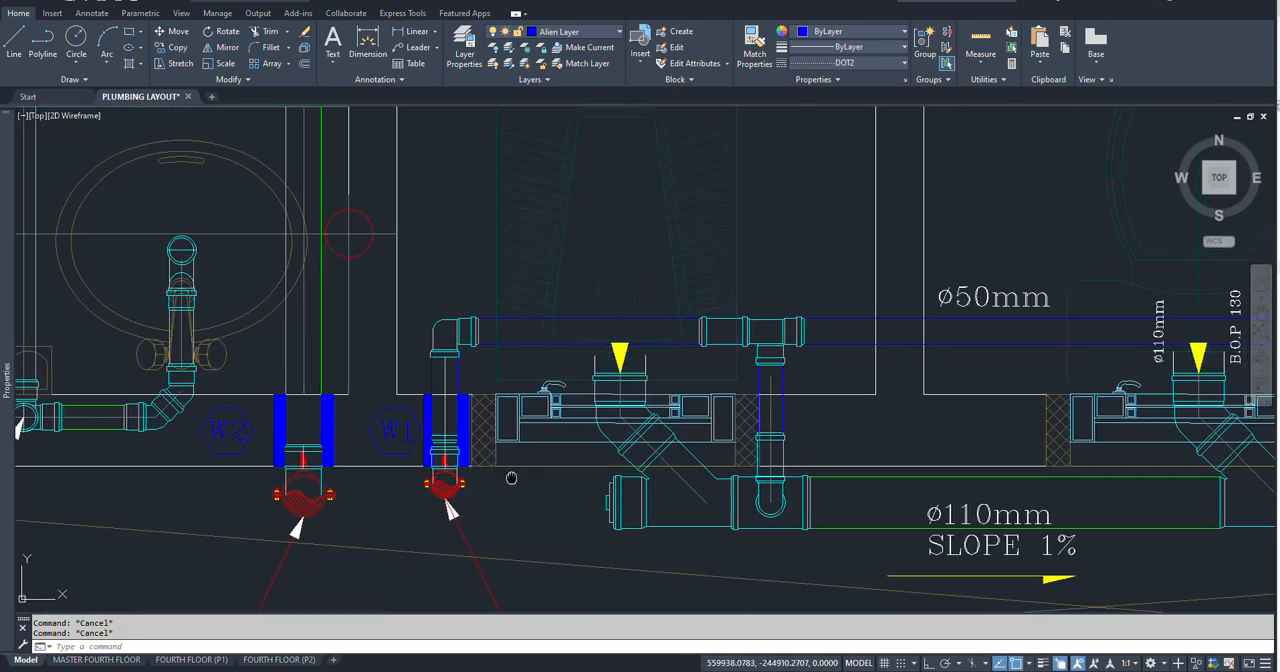
scroll(785, 503, down, 6)
middle_drag(785, 503, 697, 489)
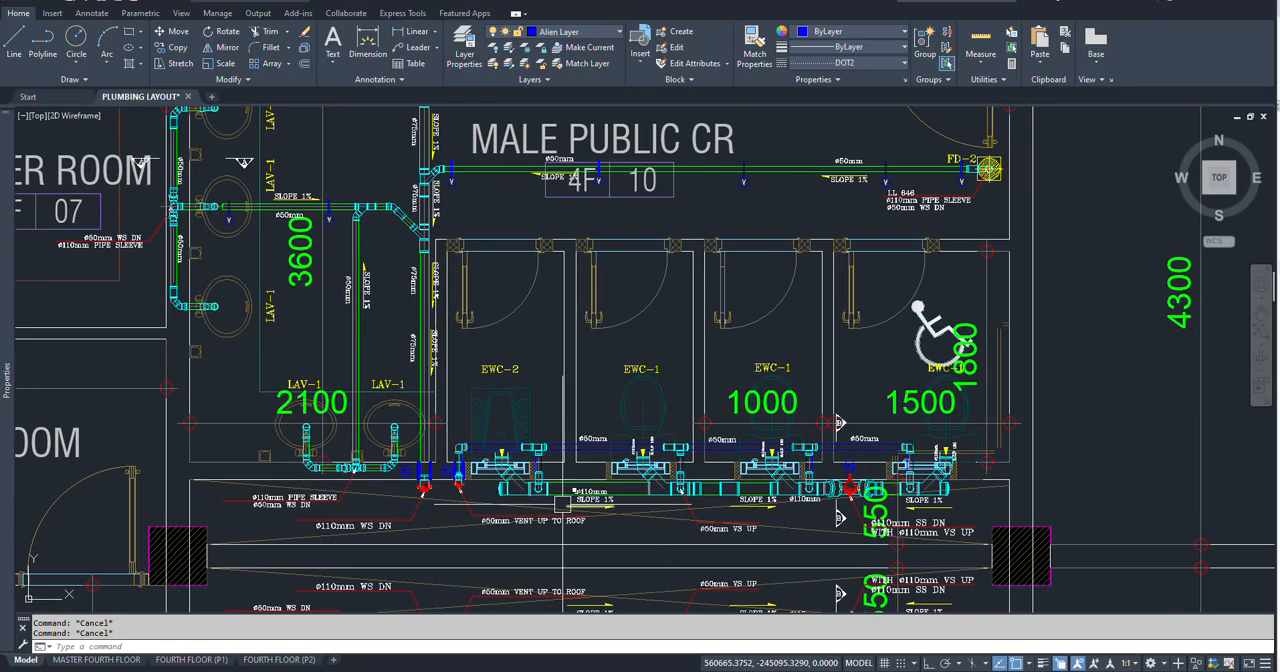